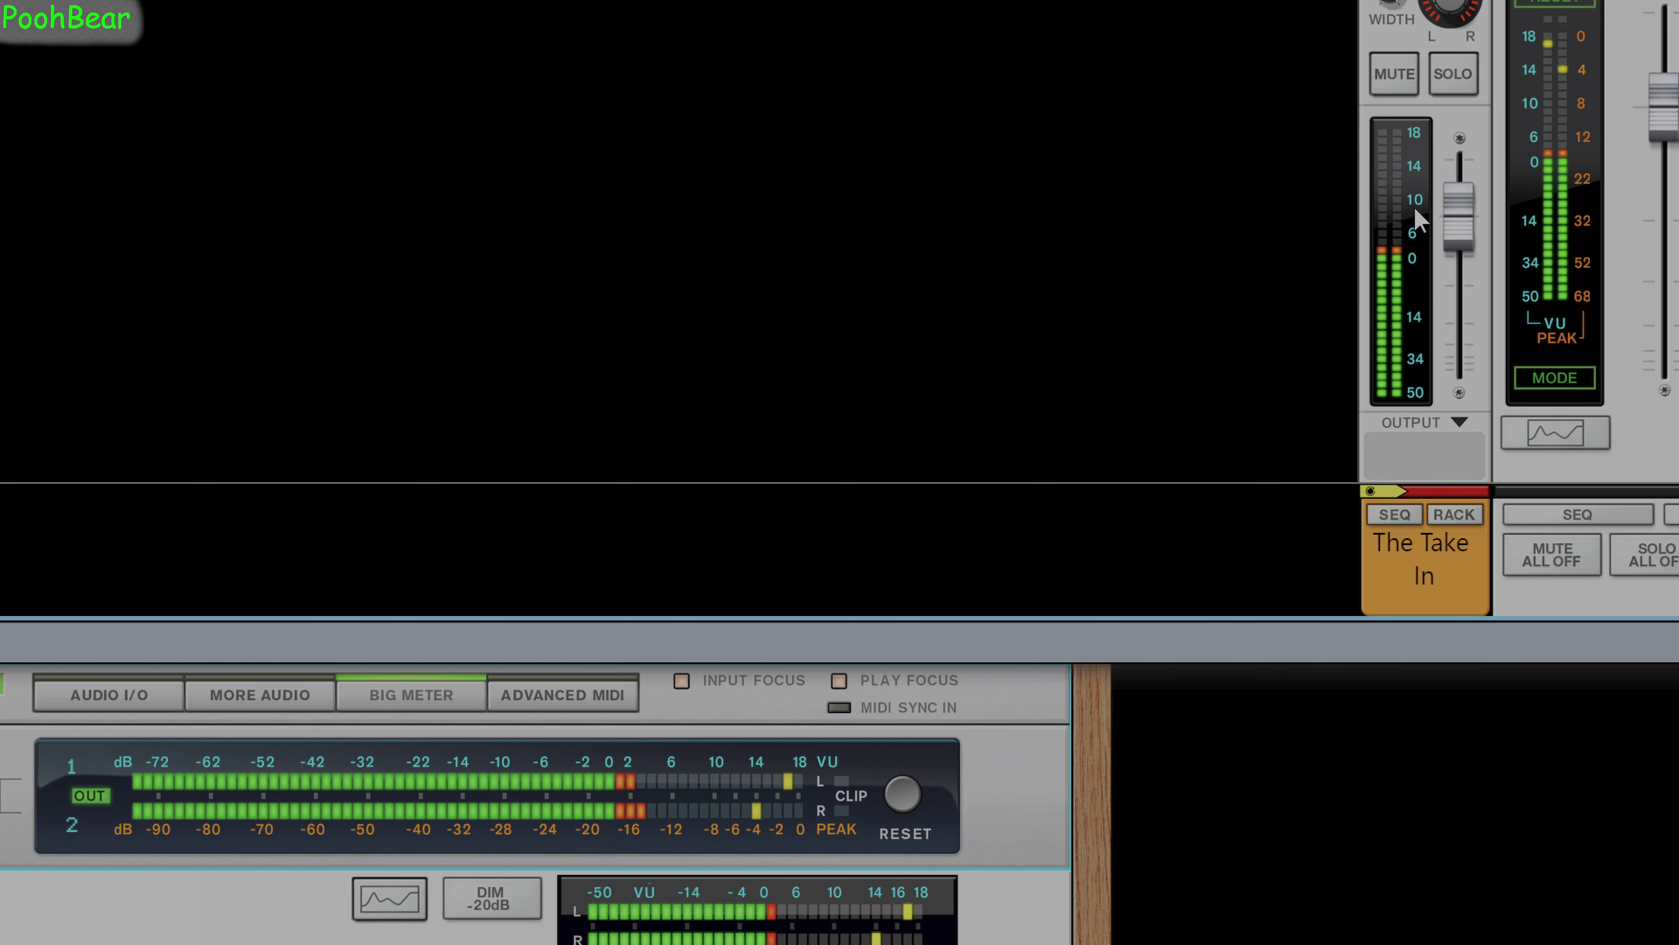
Step: Enlarge the rack area and inspect the Spider Audio 1 device below the master section
mouse_move(1457, 227)
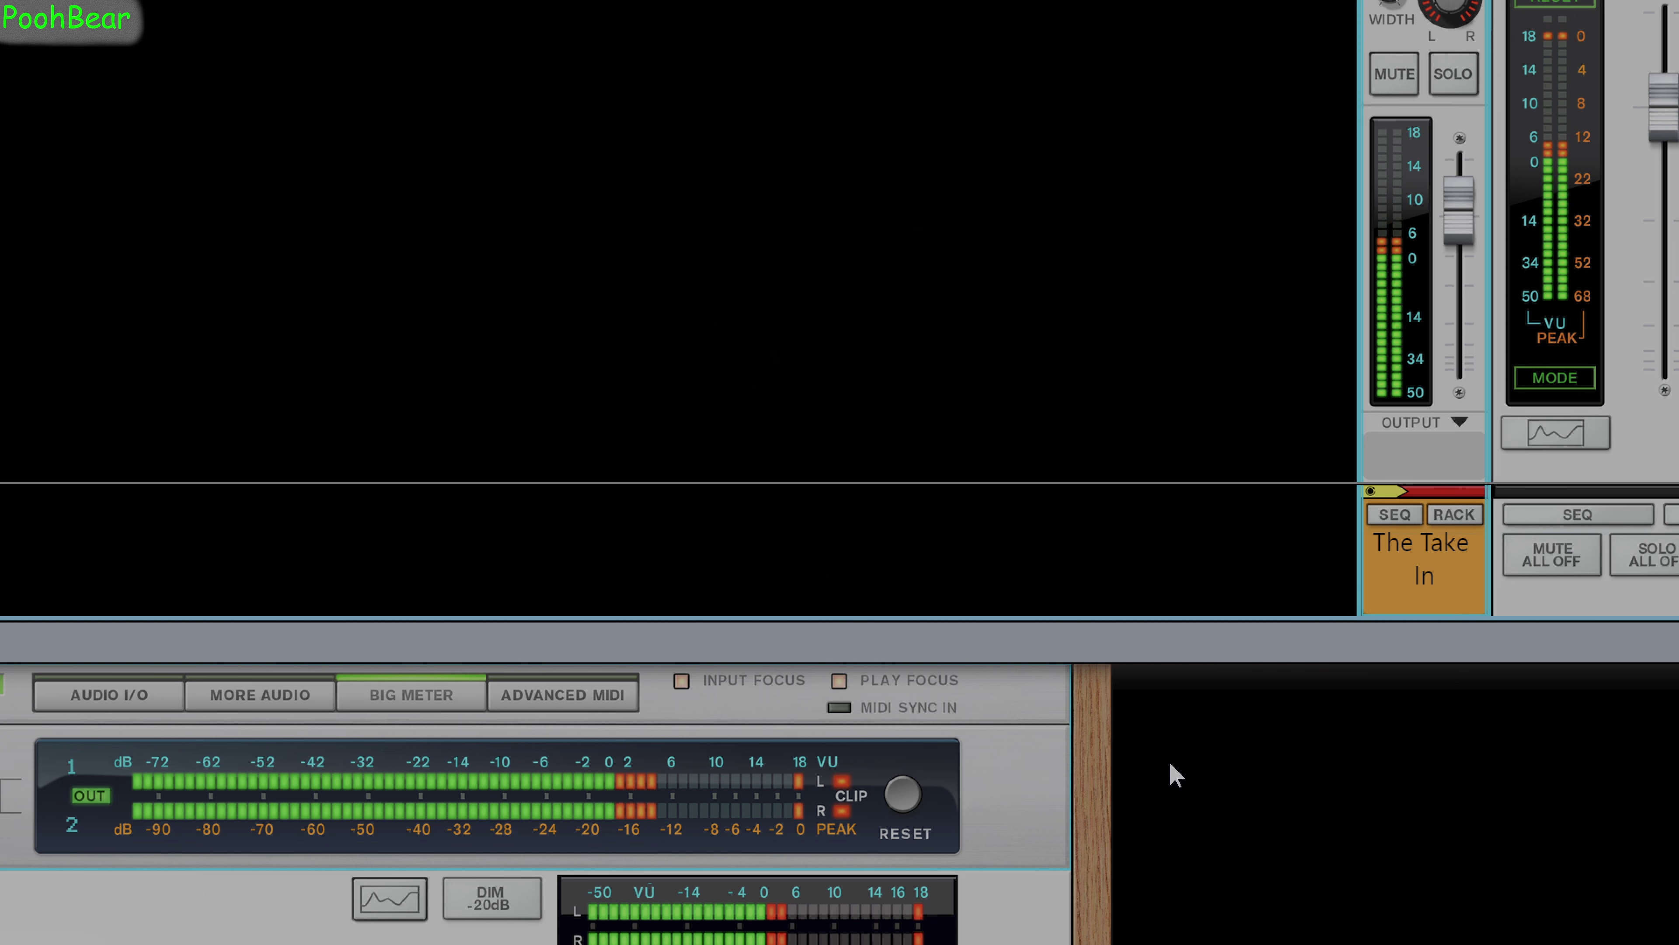
scroll(1174, 774, down, 5)
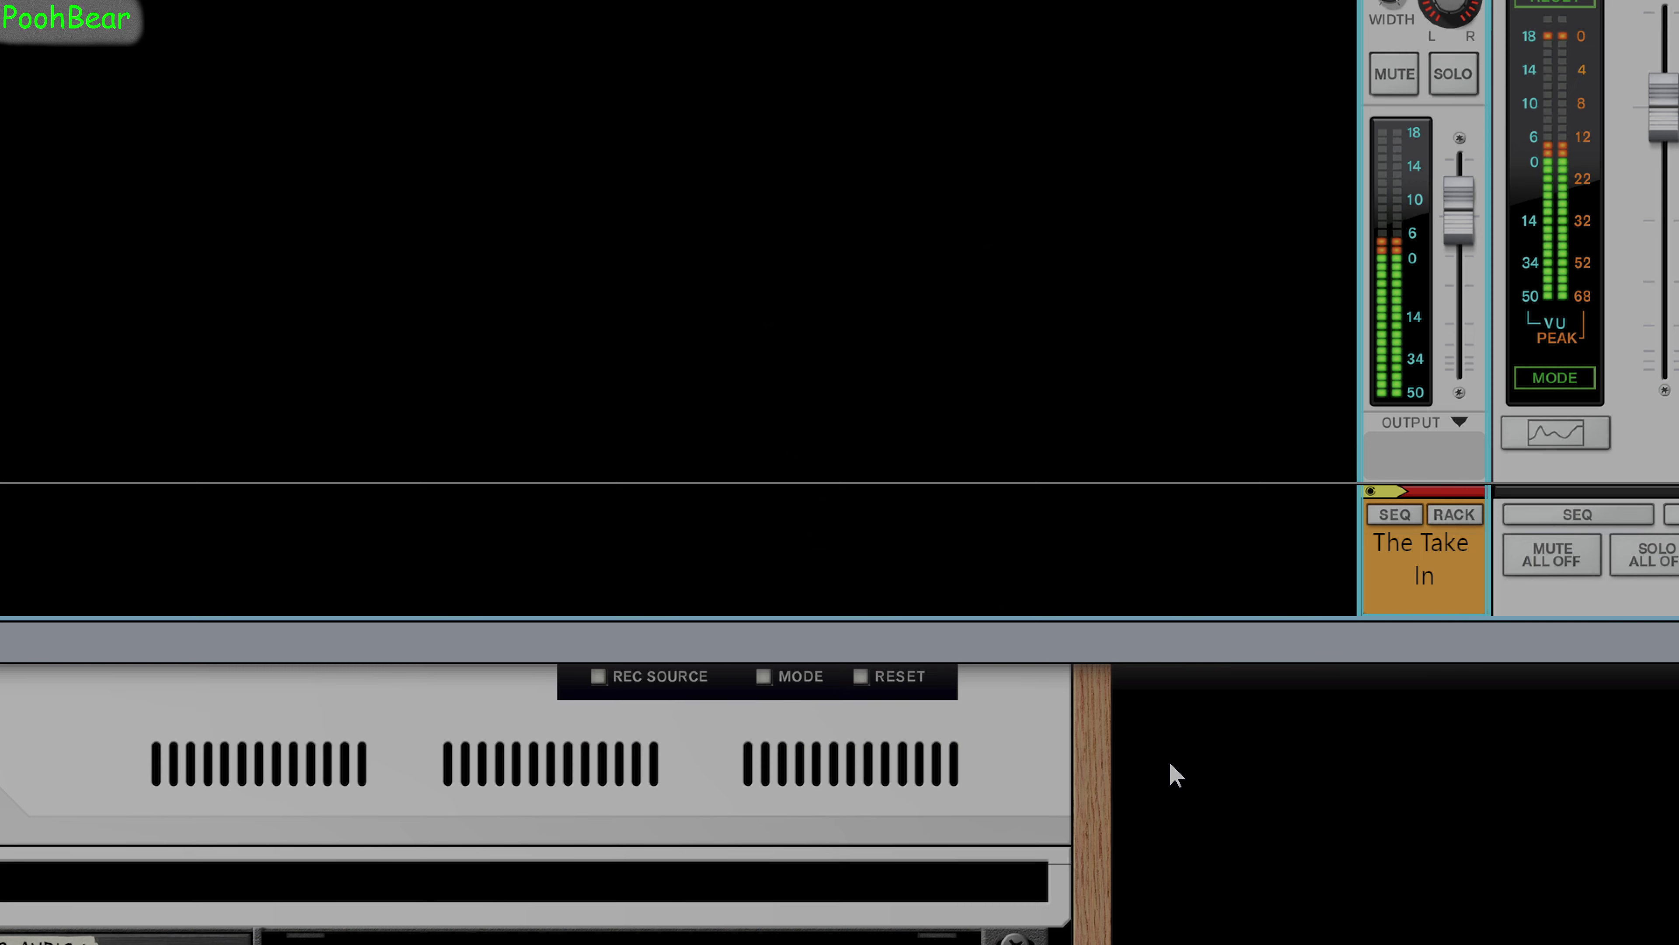
drag(1183, 639, 1260, 151)
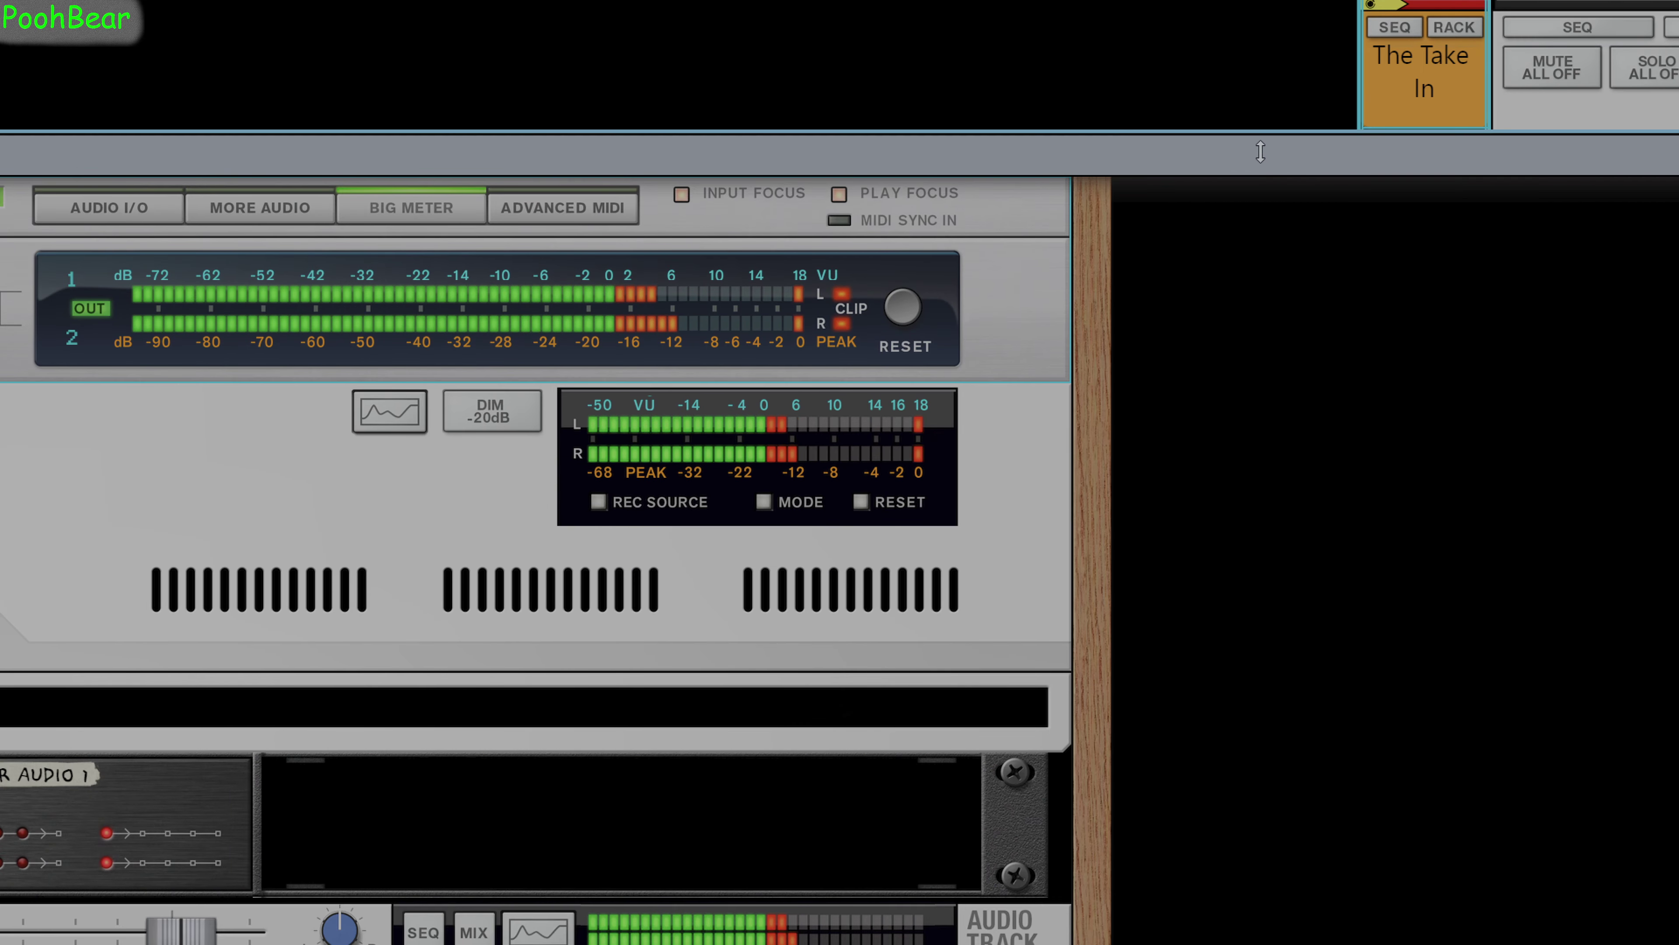
click(149, 790)
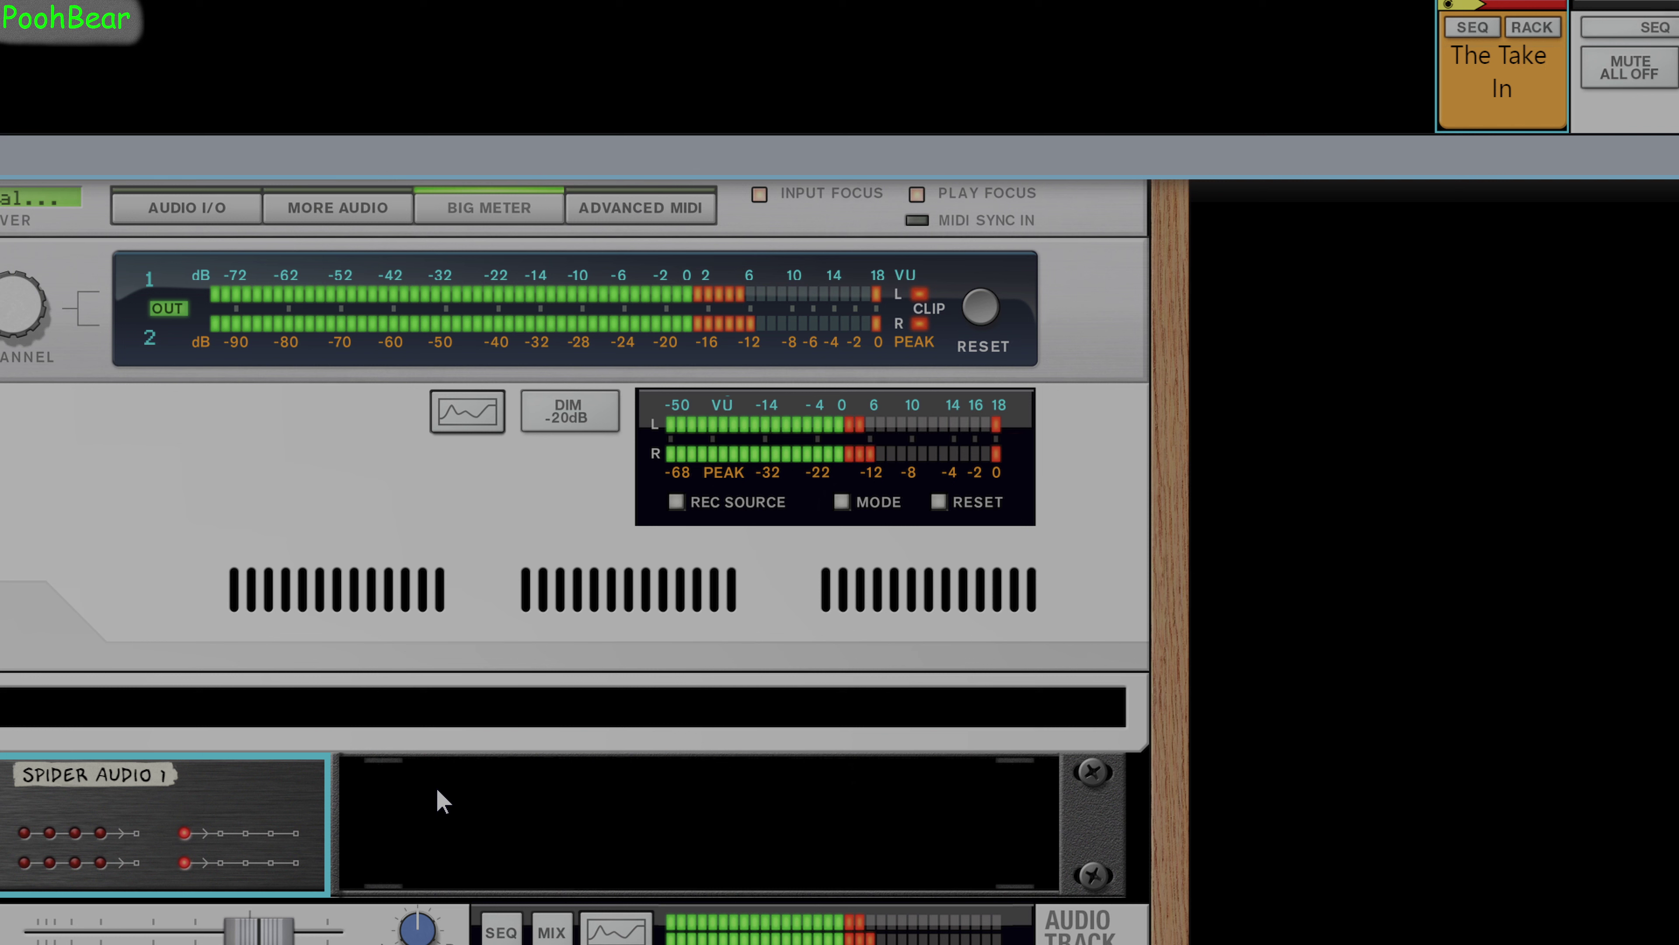
key(Delete)
key(Return)
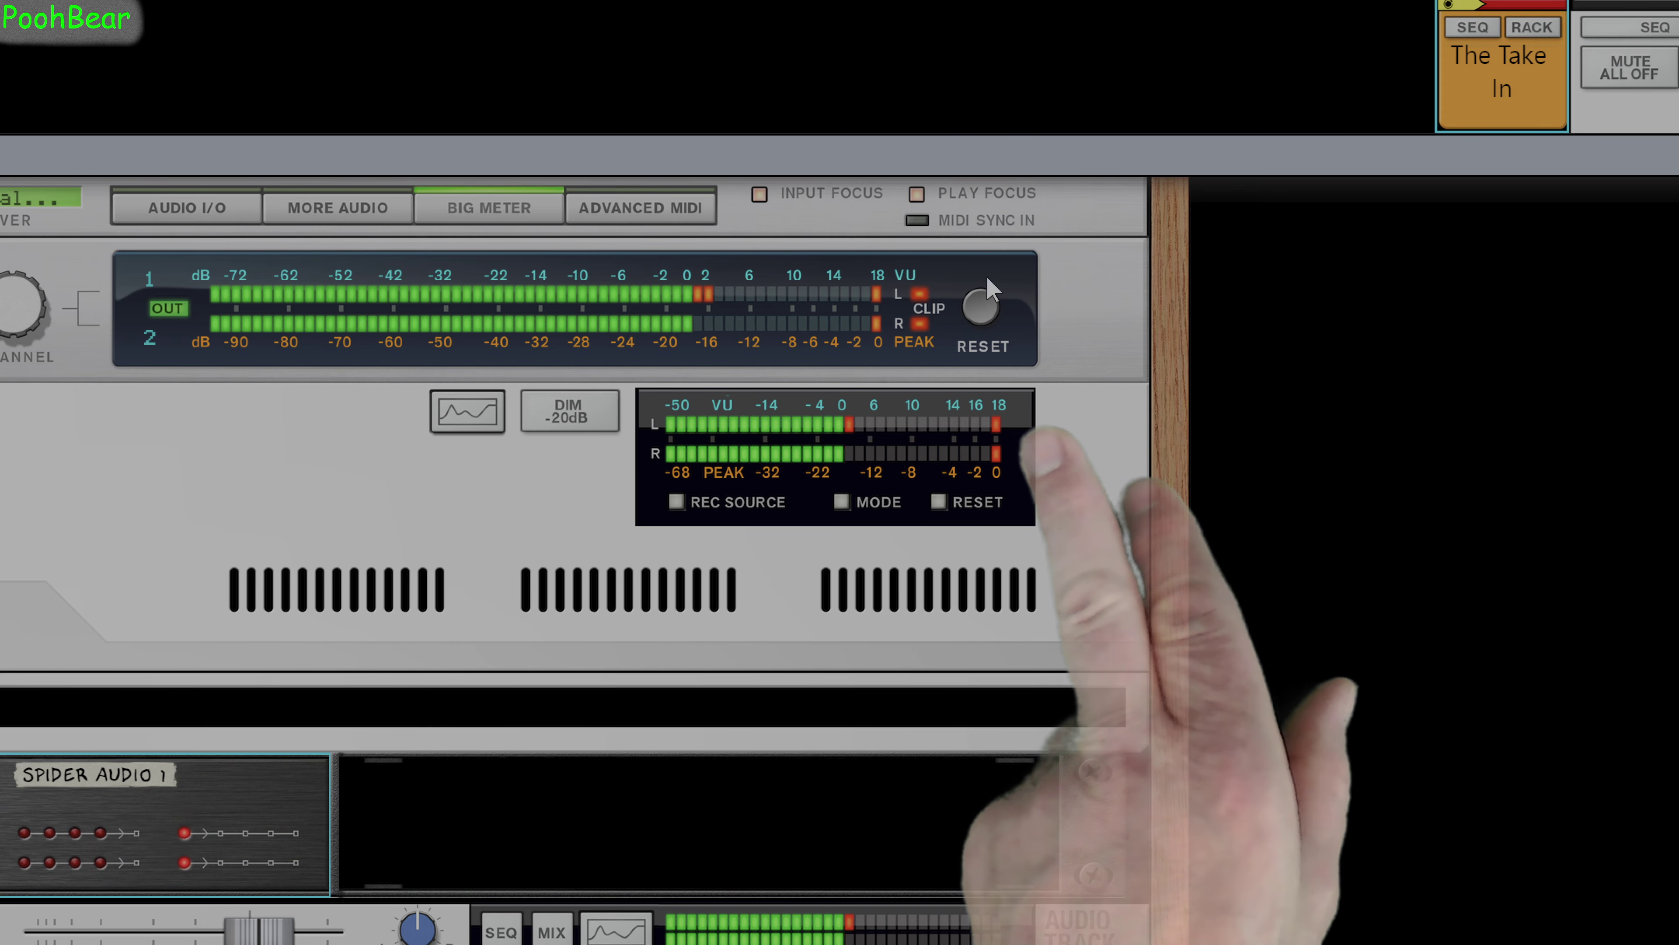
Step: Flip the rack to its rear side and show the hardware interface's basic audio inputs and outputs
drag(1095, 160, 923, 435)
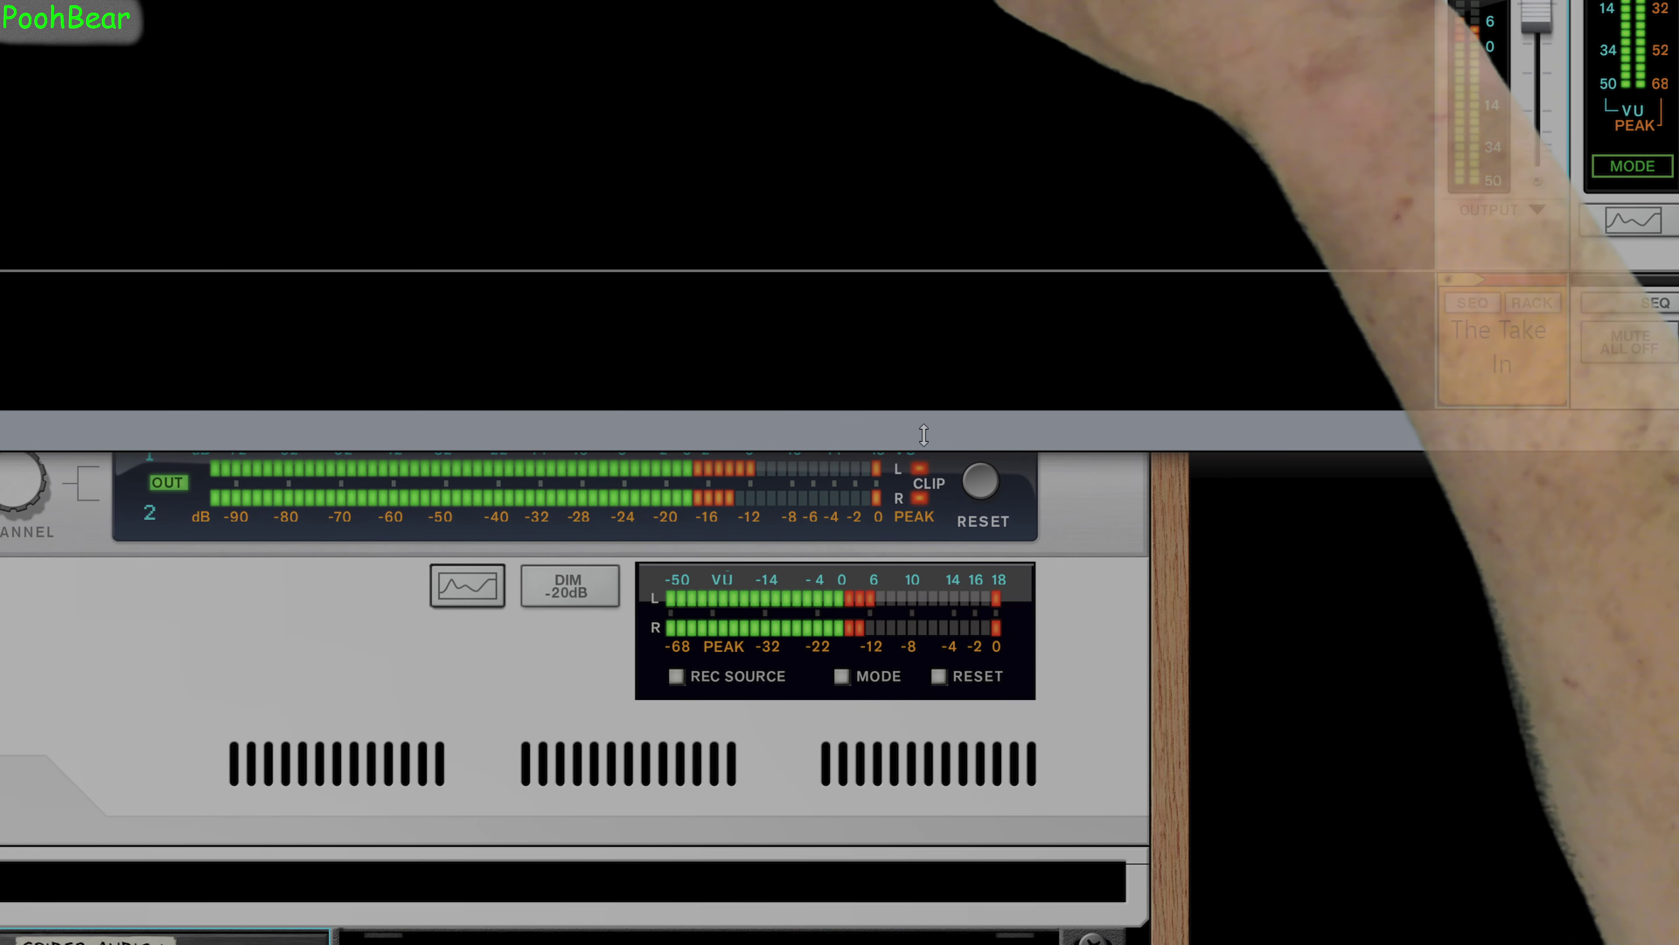
key(Tab)
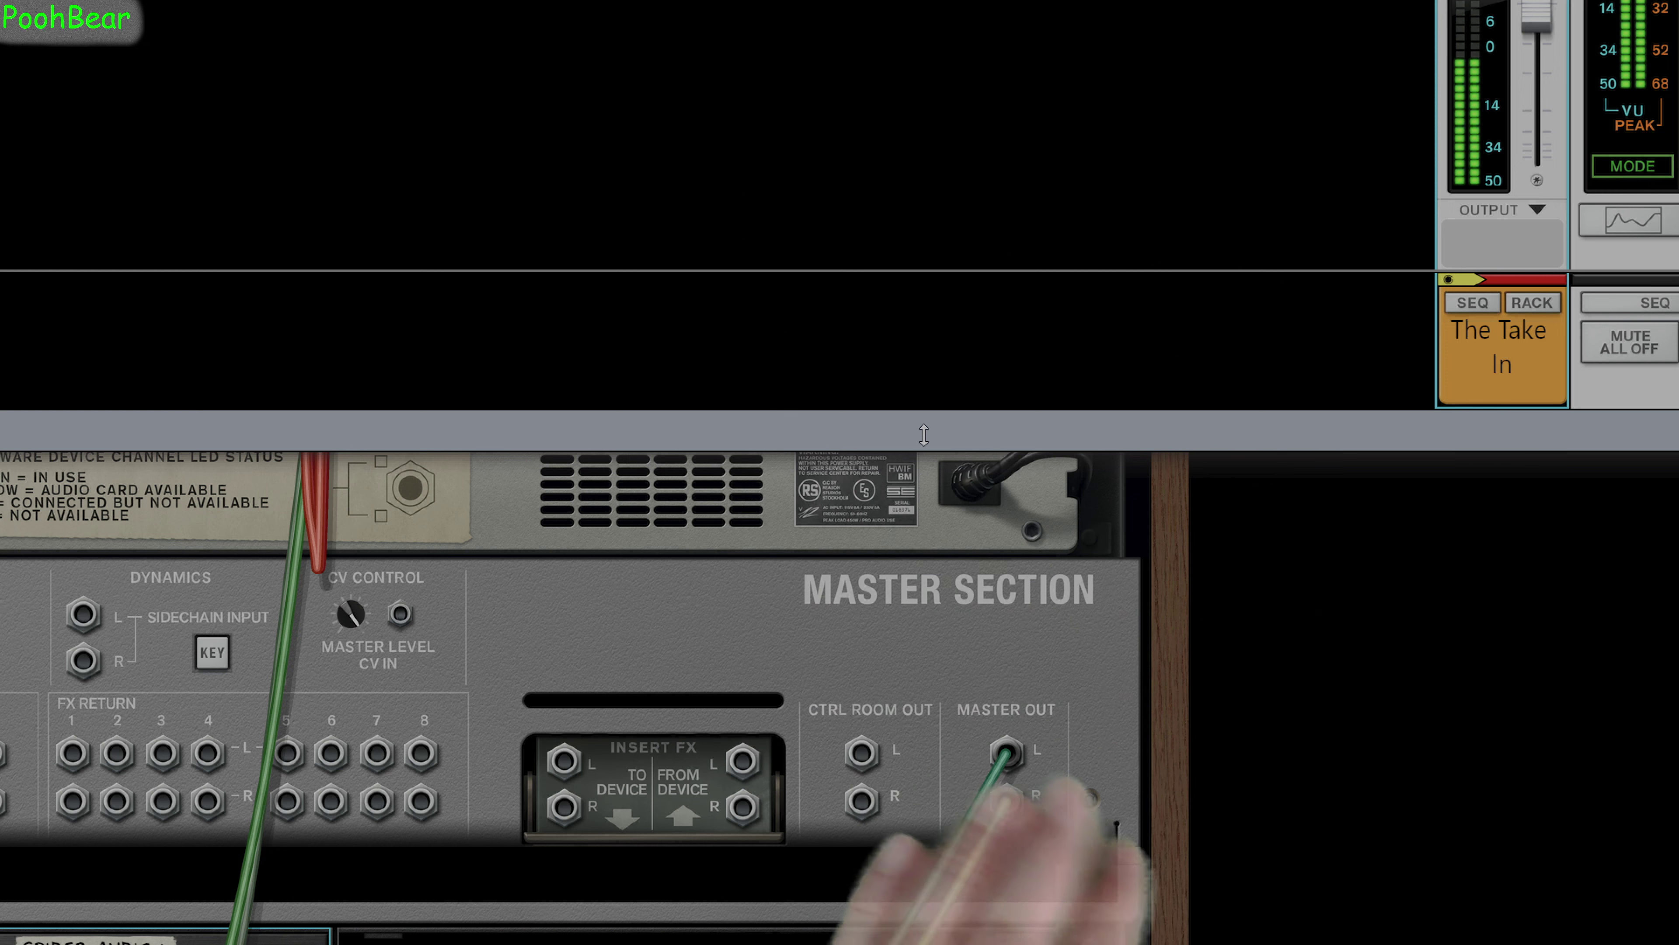
scroll(598, 713, up, 2)
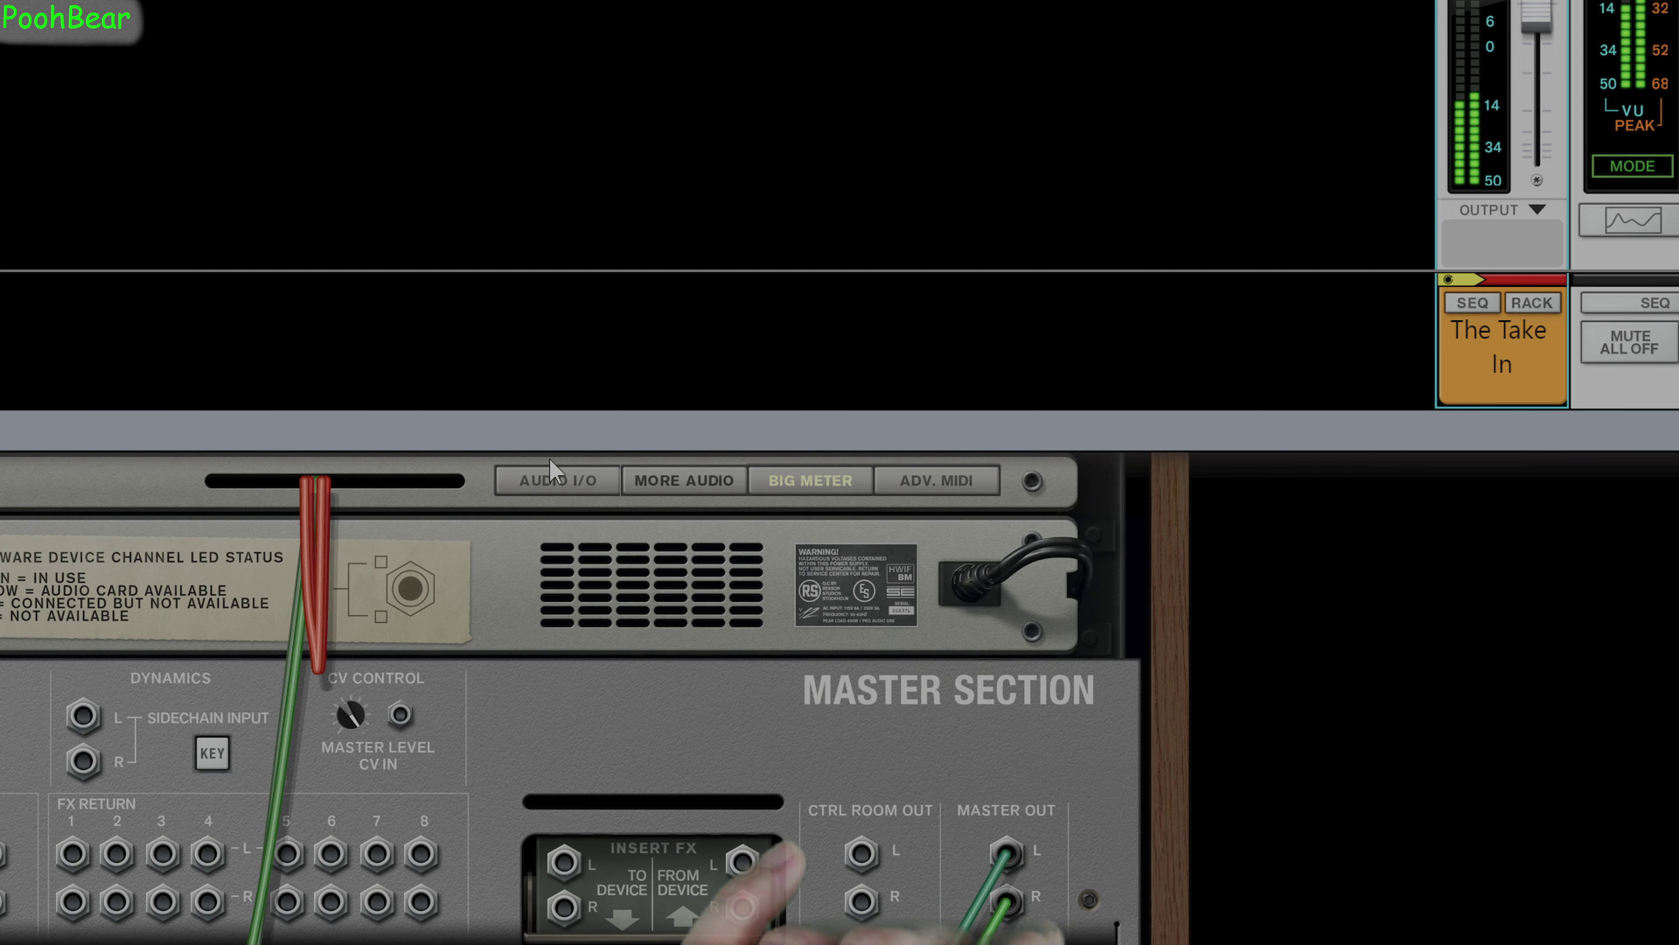
click(554, 483)
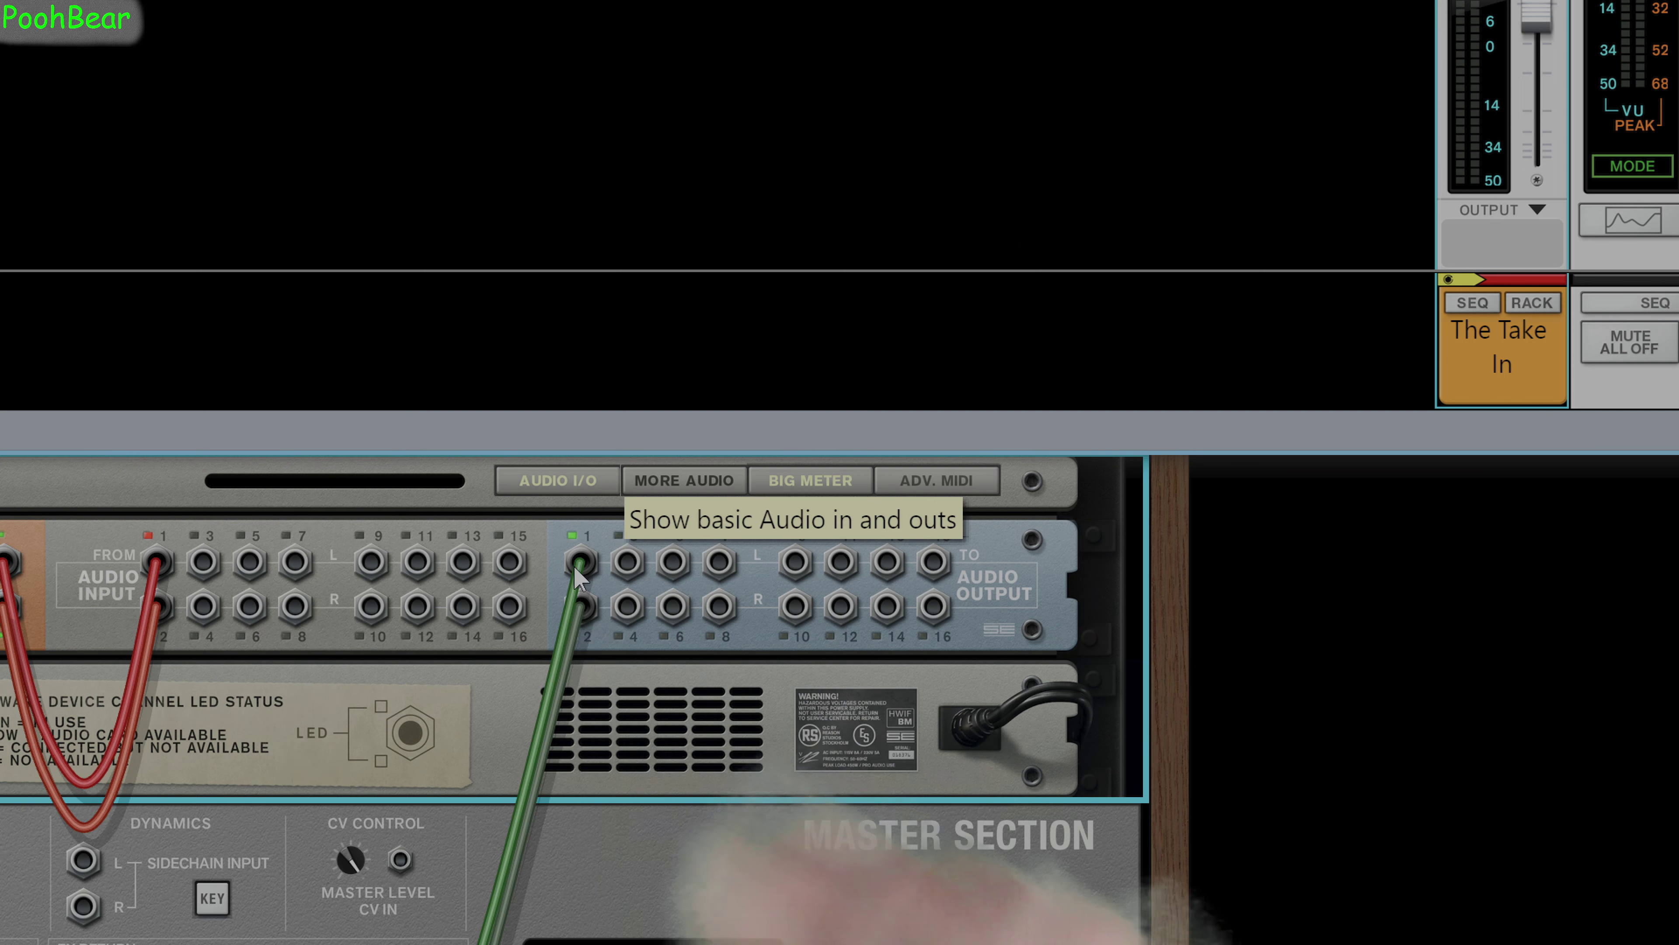
scroll(648, 691, down, 3)
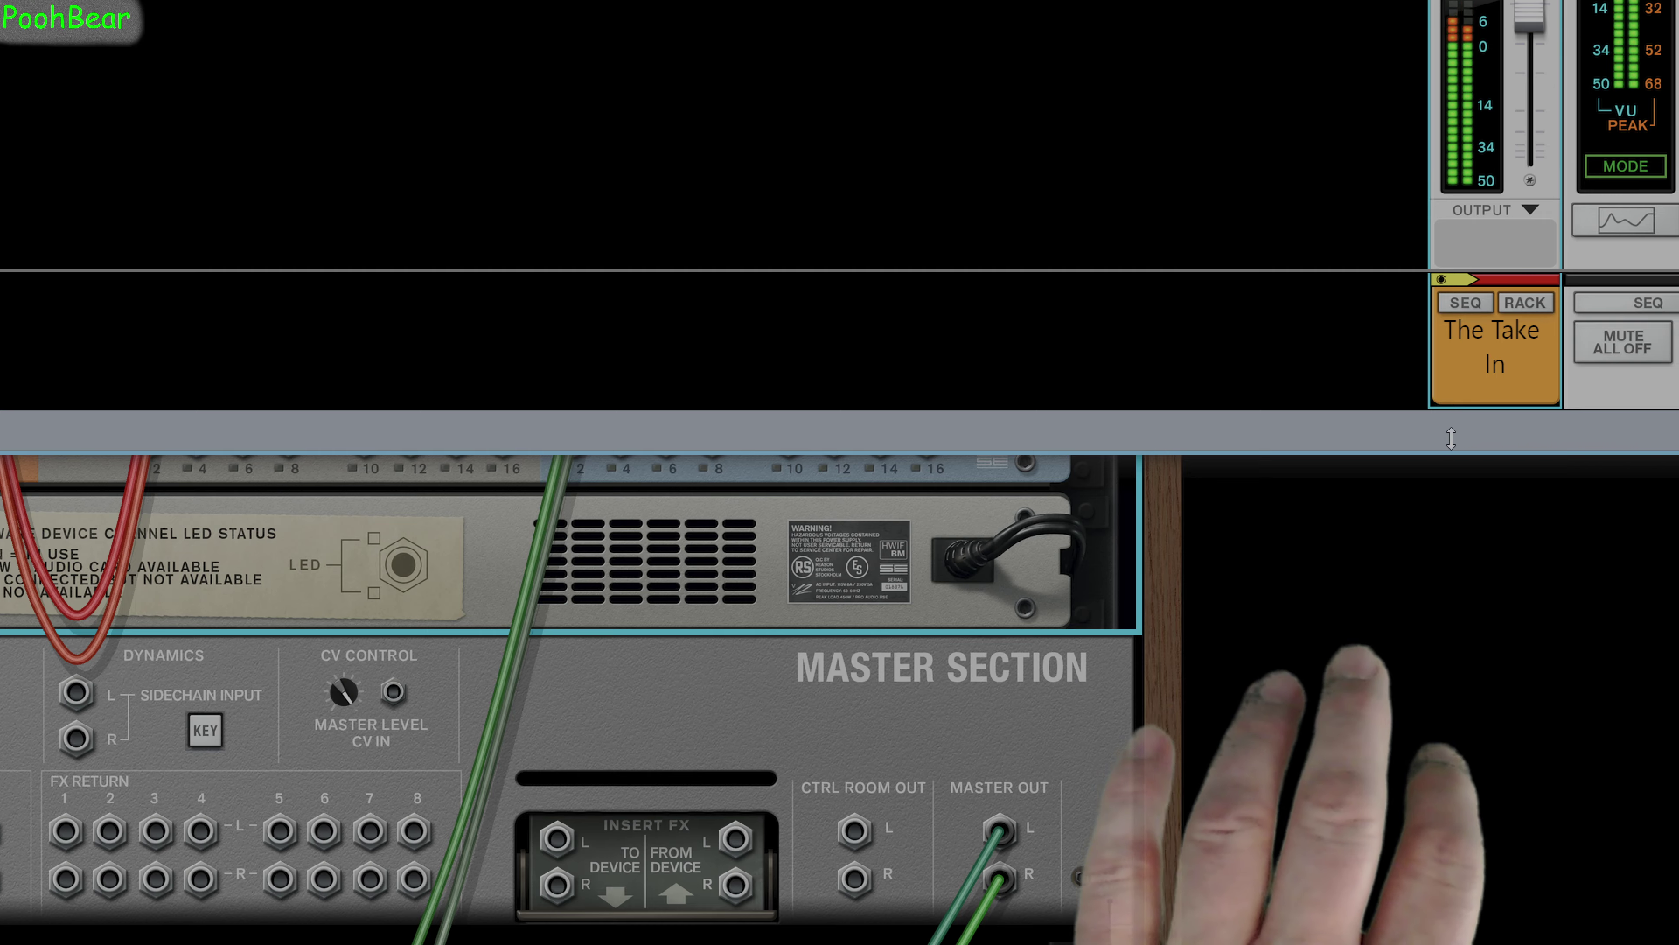
Step: Create a parallel channel for The Take In audio track and invert the phase of the P1: The Take In channel
drag(1395, 440, 1284, 712)
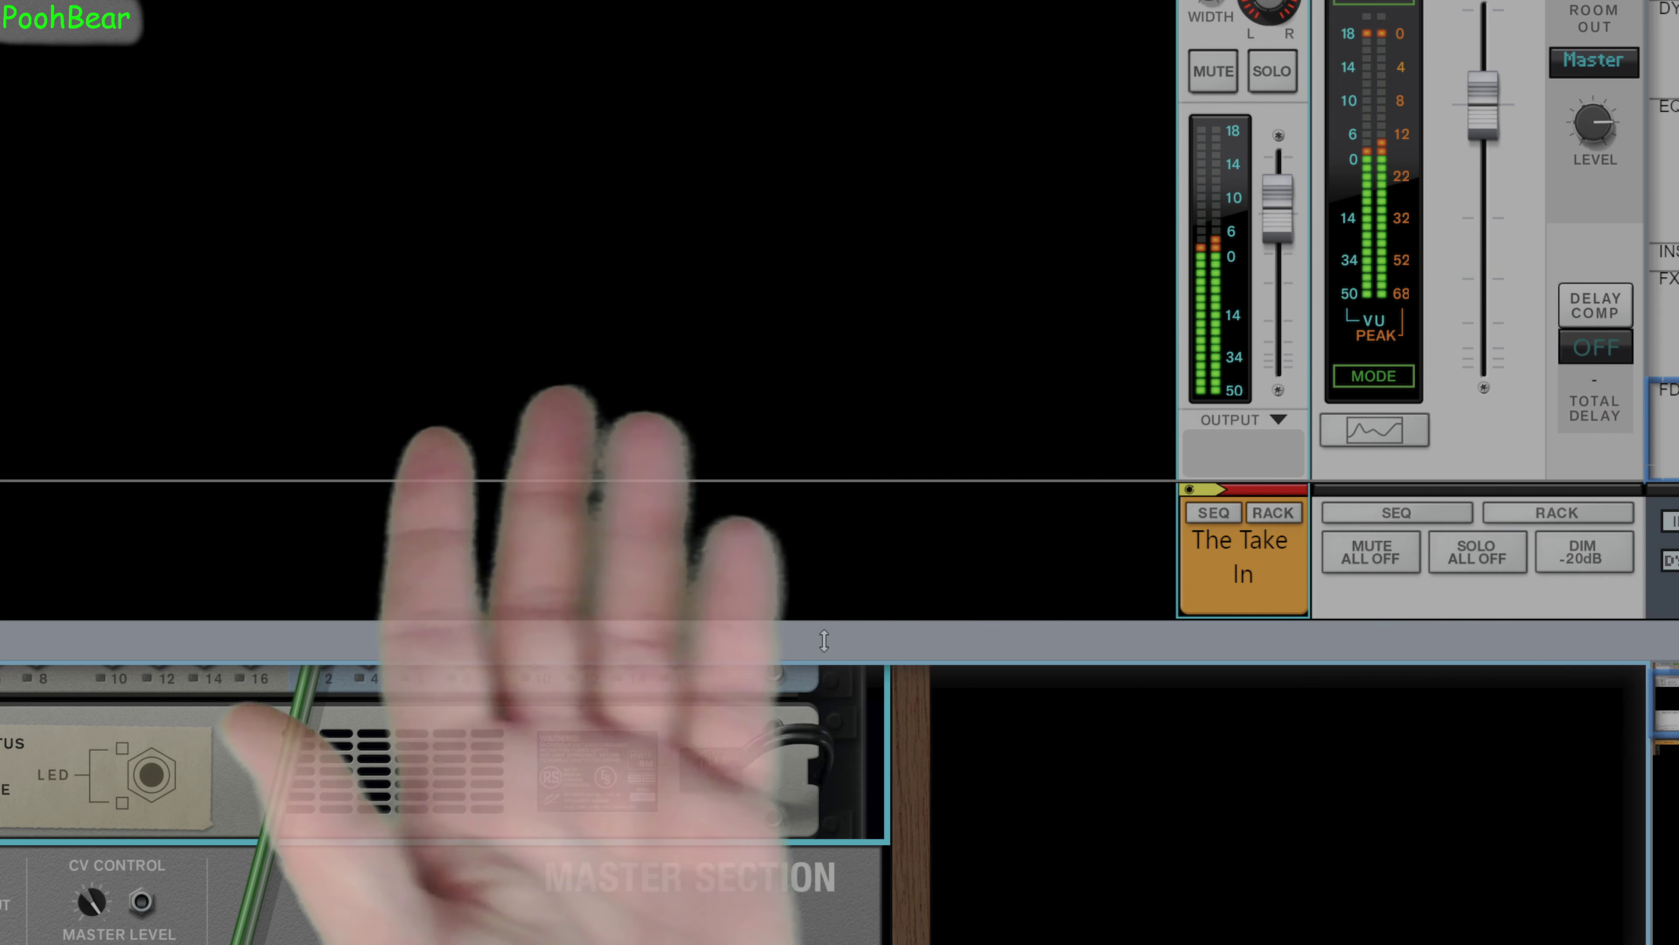
key(F5)
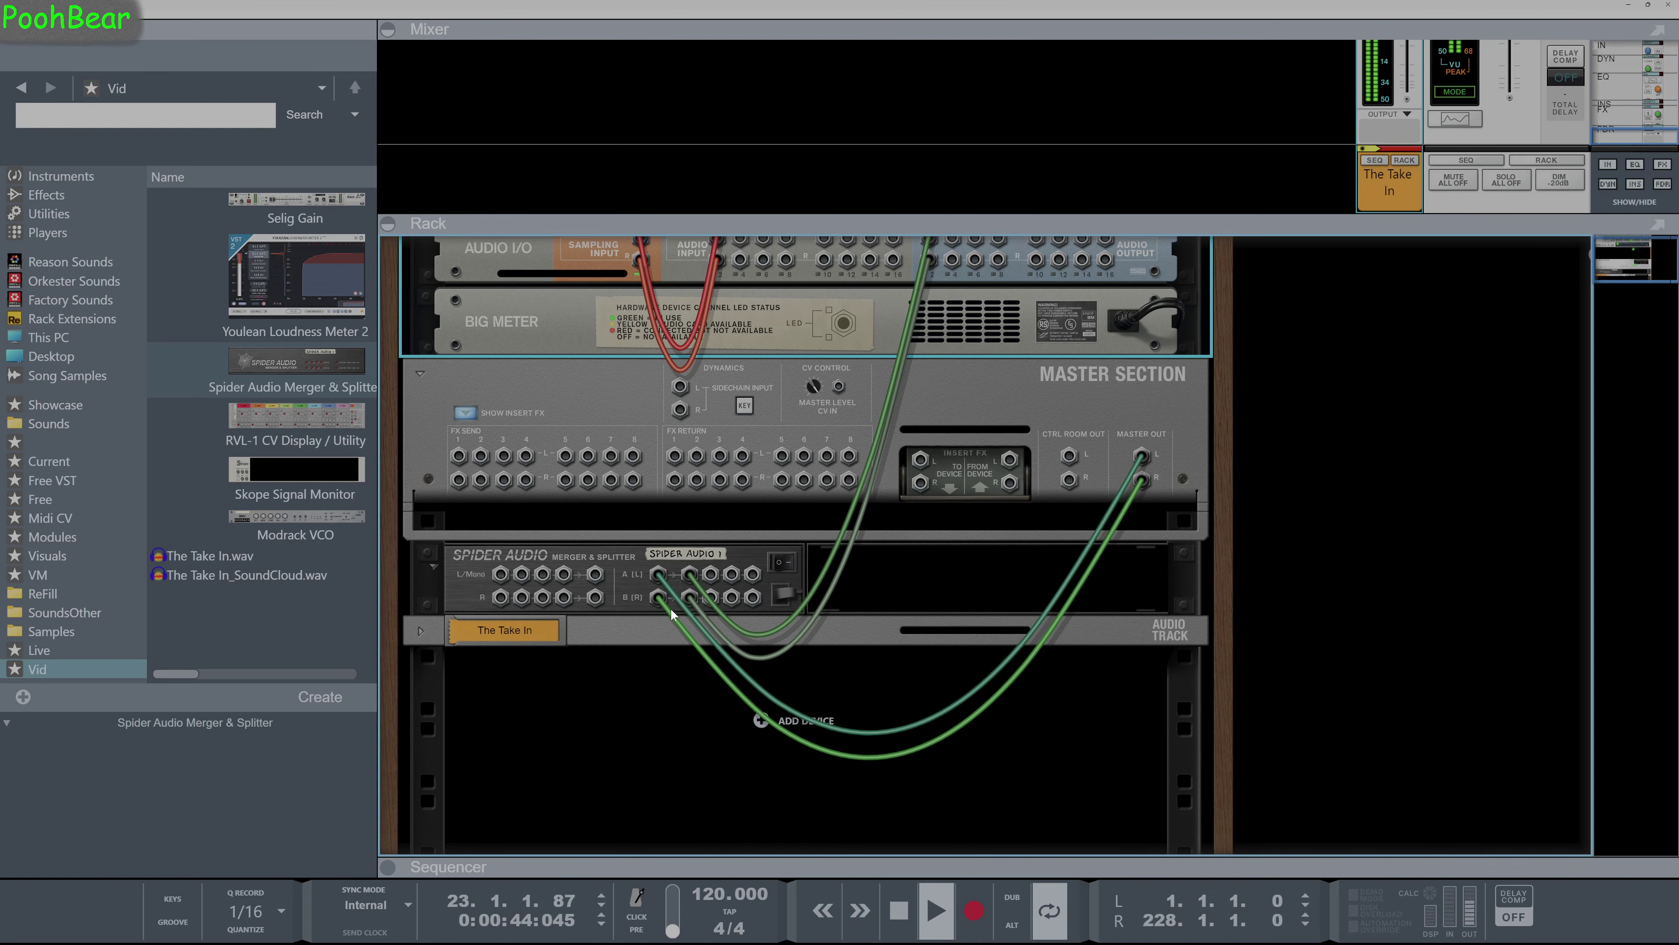
right_click(667, 624)
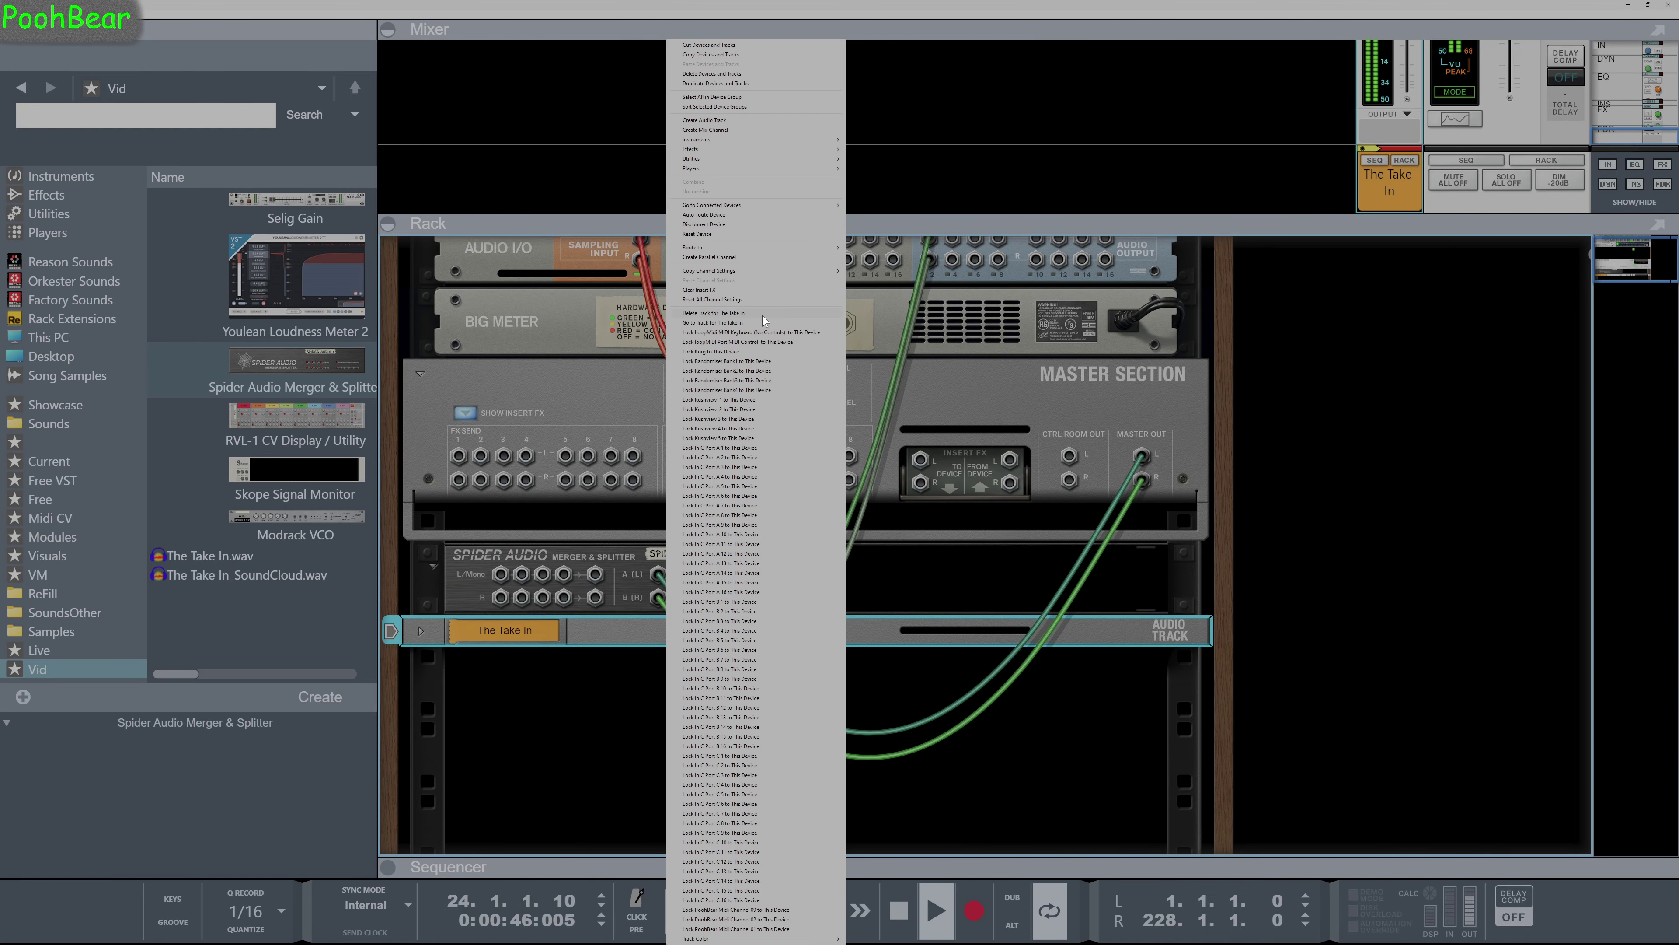
click(708, 256)
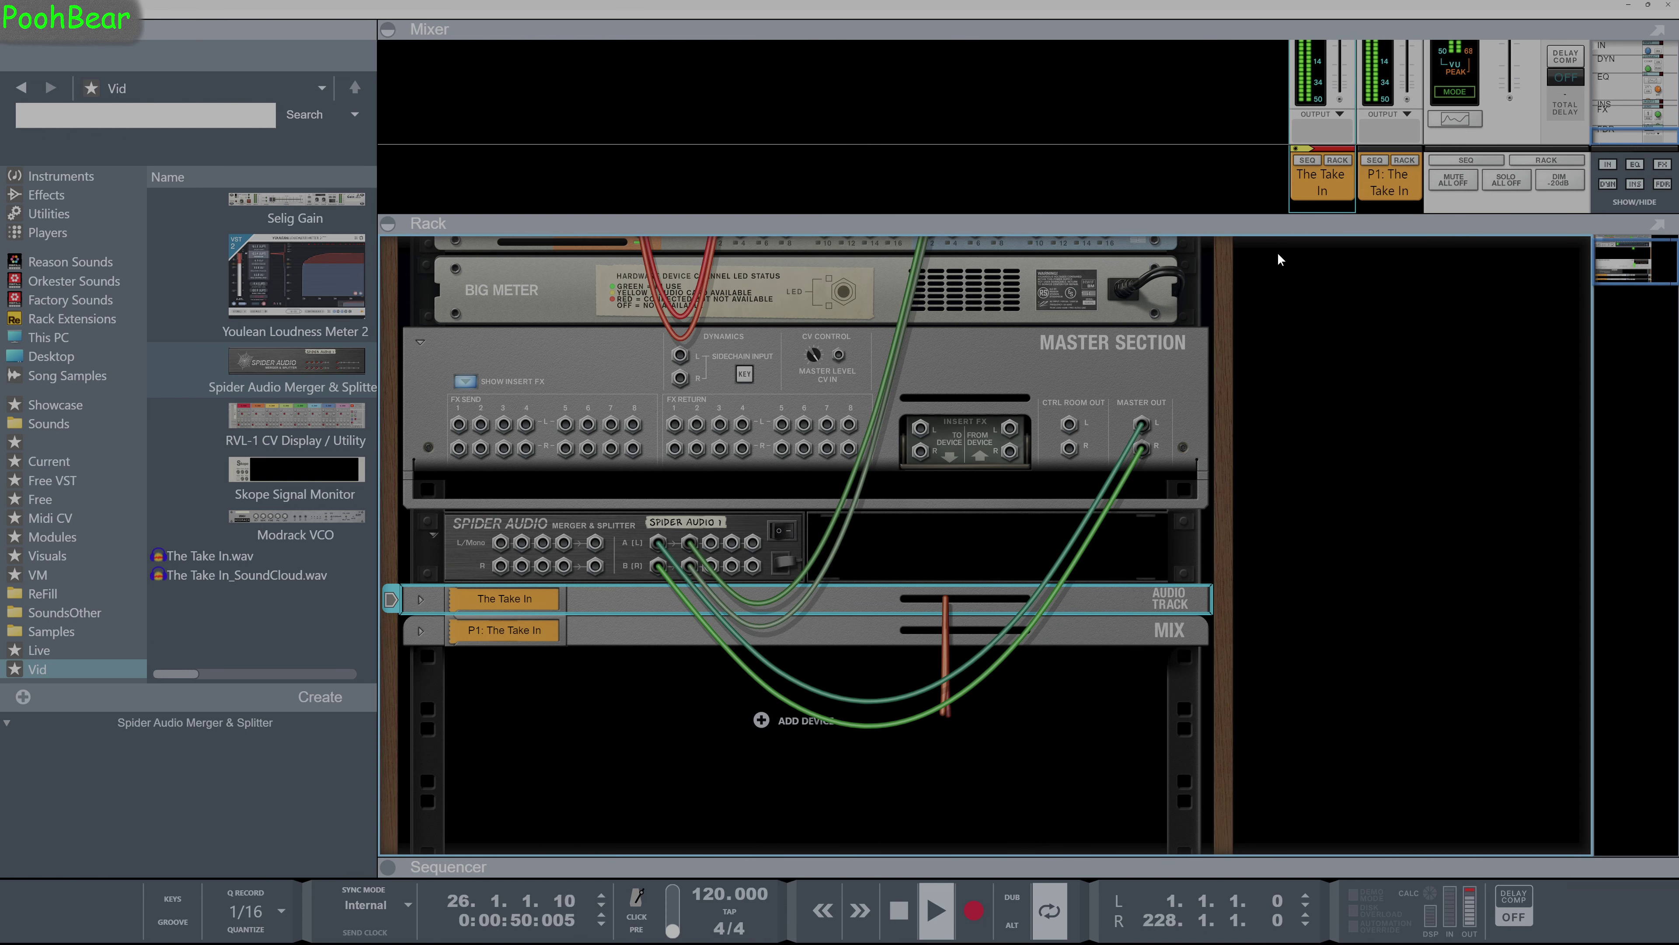
scroll(1388, 163, up, 5)
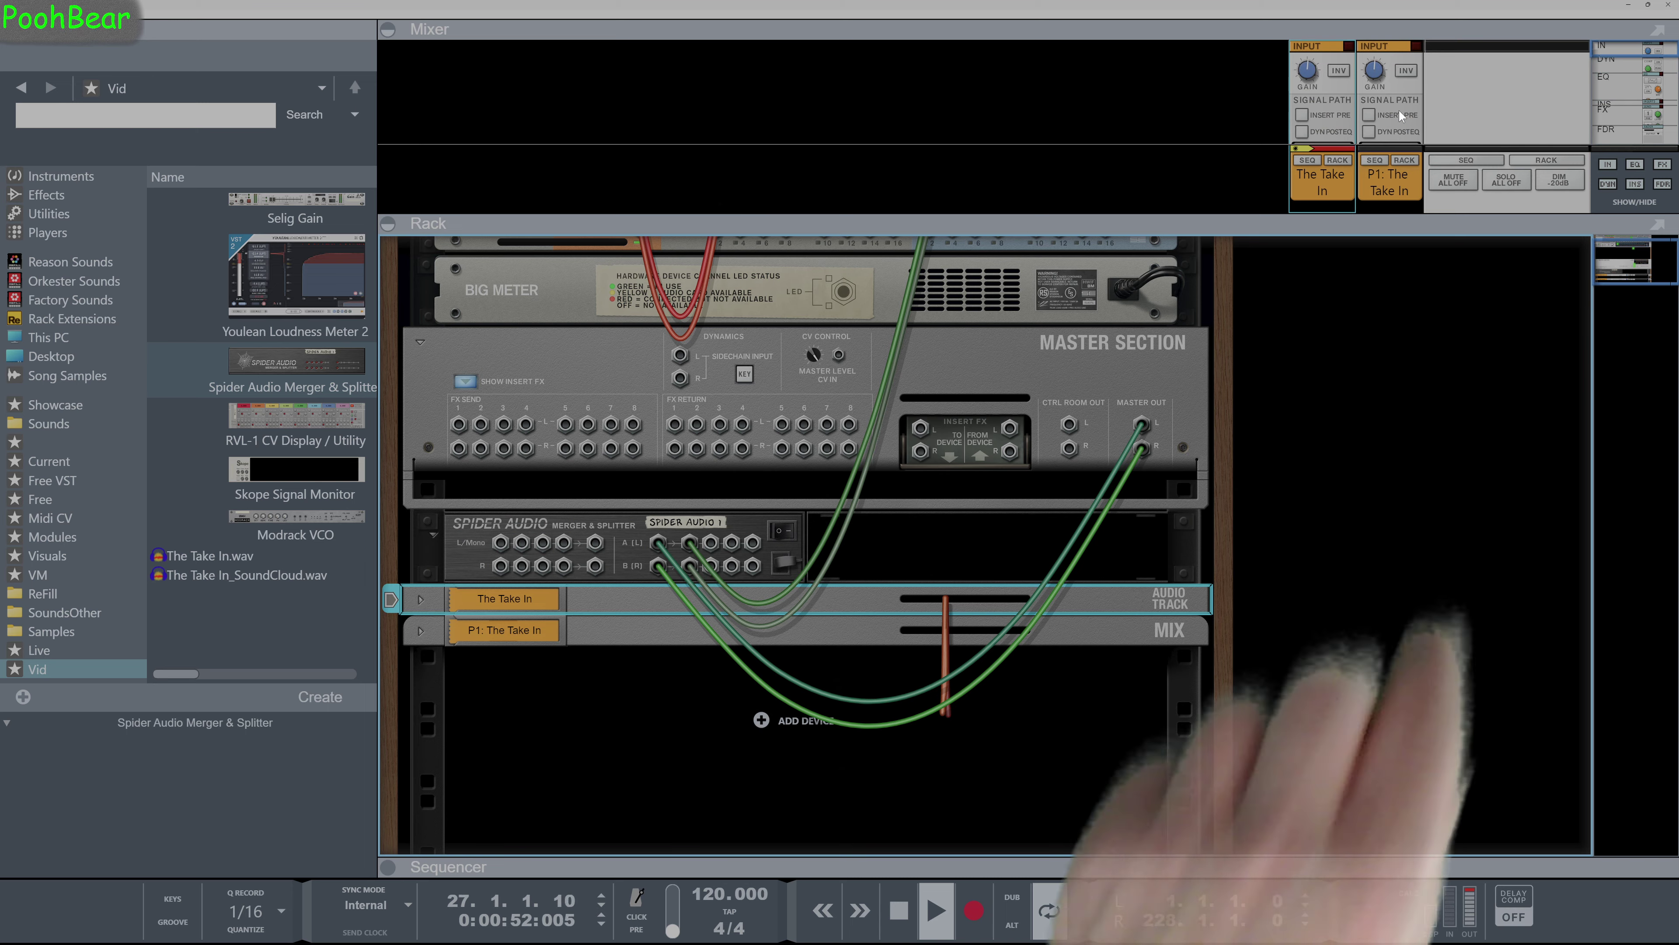
click(1407, 73)
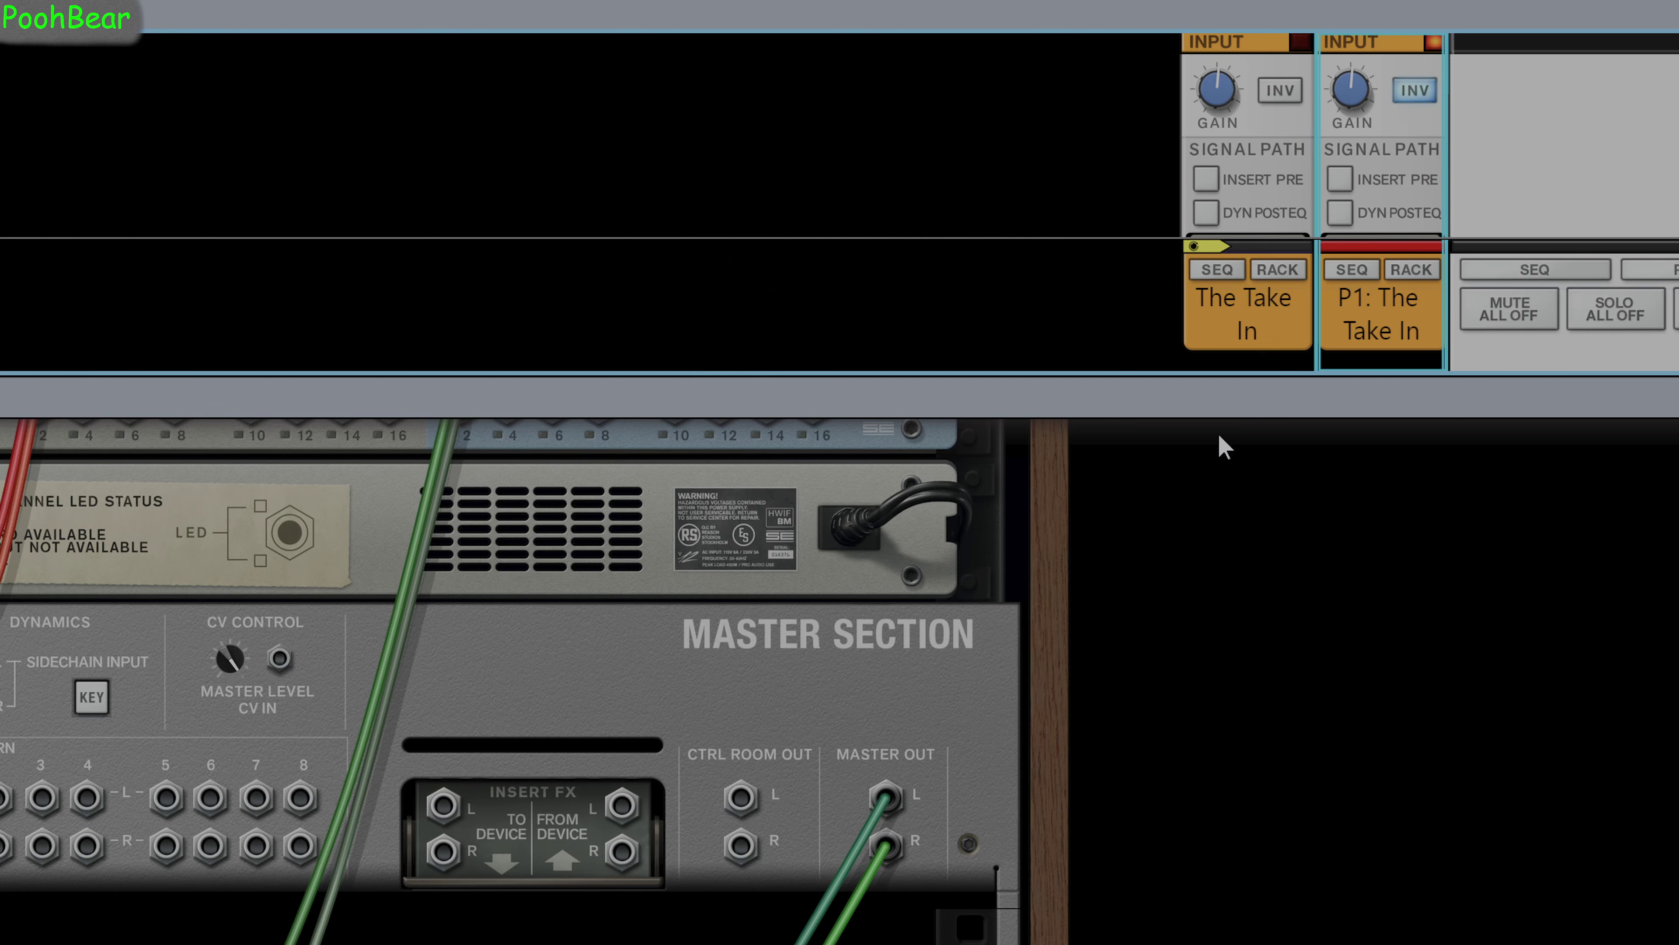
Step: Reset the level faders of The Take In and its P1 parallel channel to 0.00 dB
drag(1216, 387, 1213, 820)
scroll(1458, 437, down, 10)
scroll(1458, 436, down, 5)
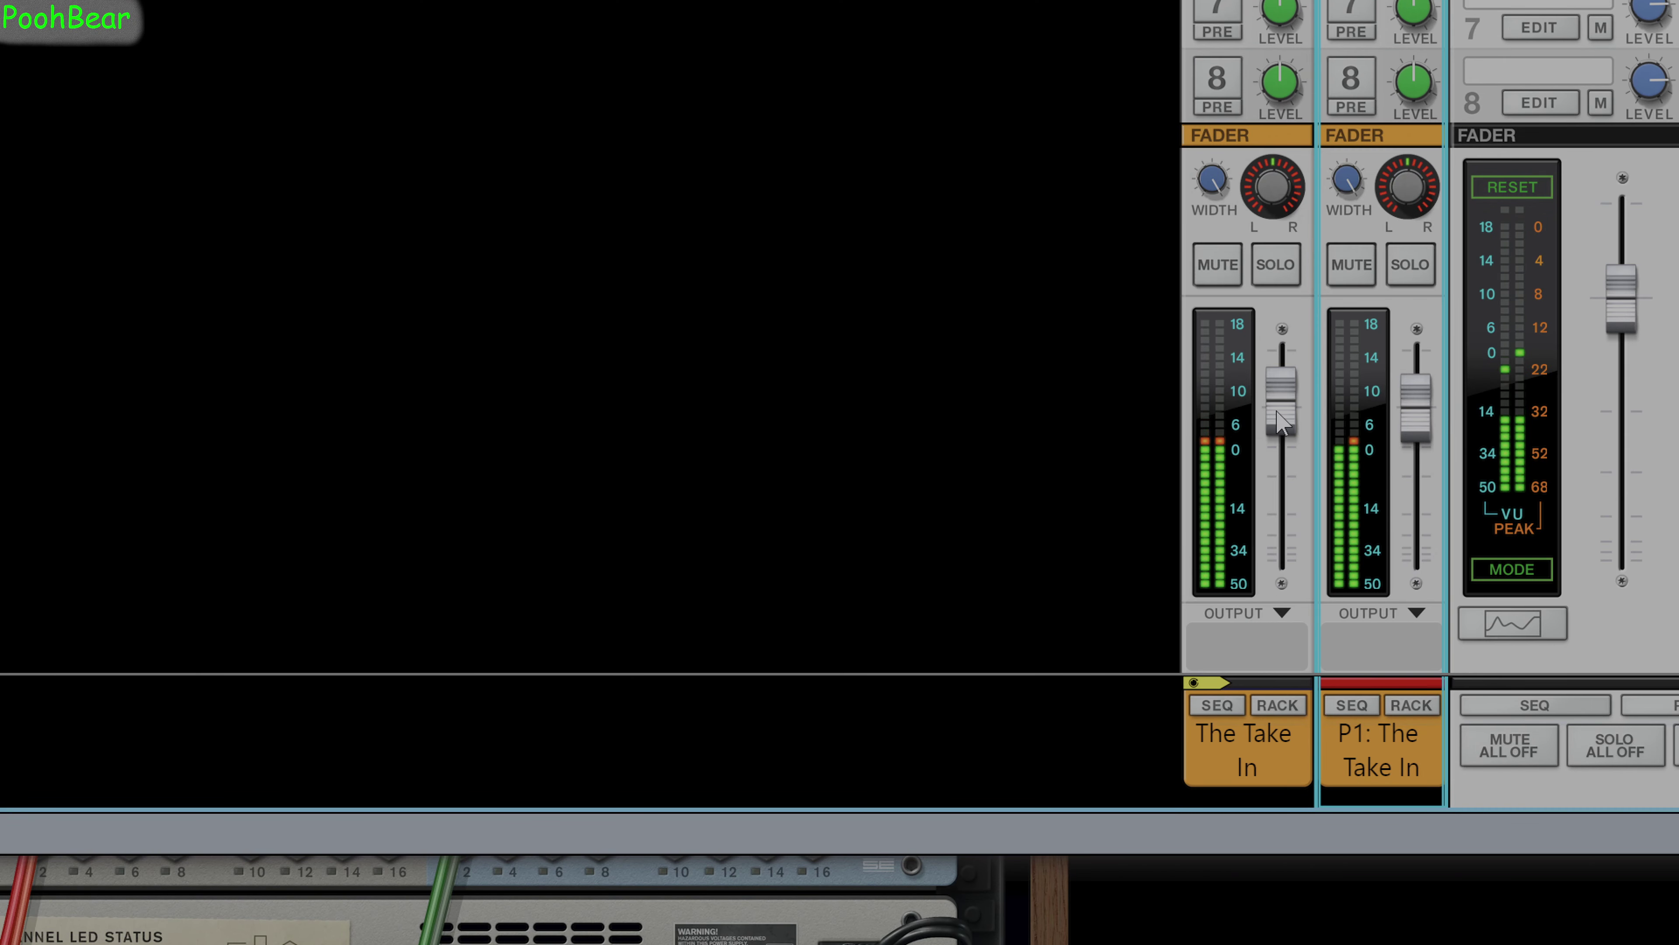
drag(1279, 422, 1282, 424)
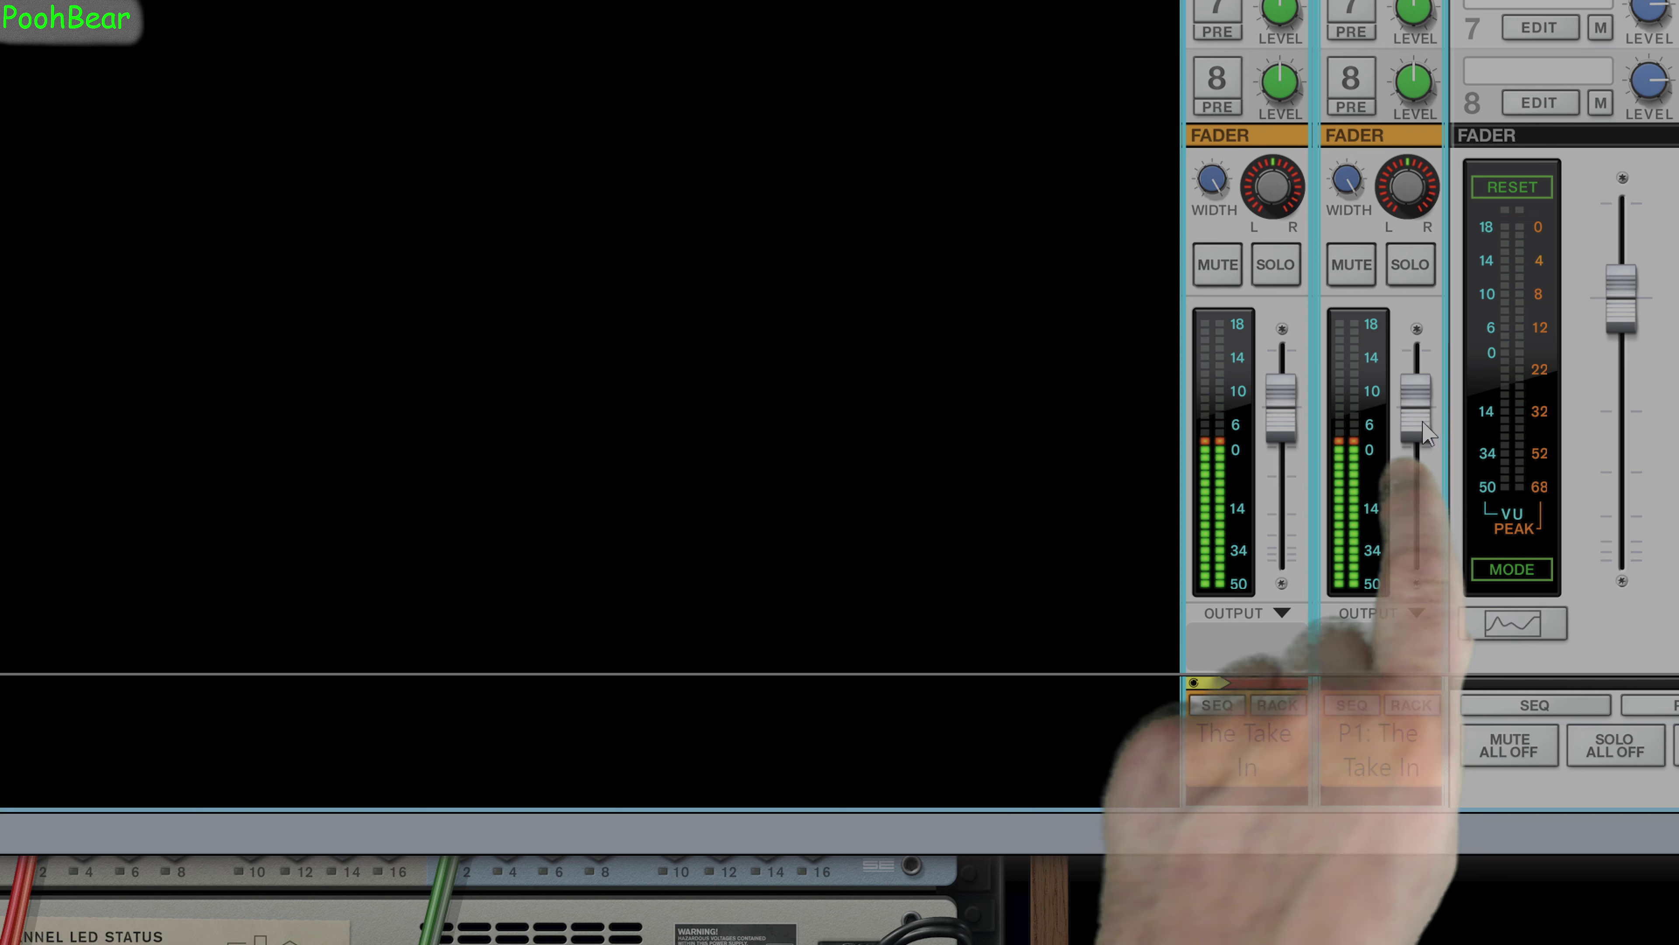
mouse_move(1421, 434)
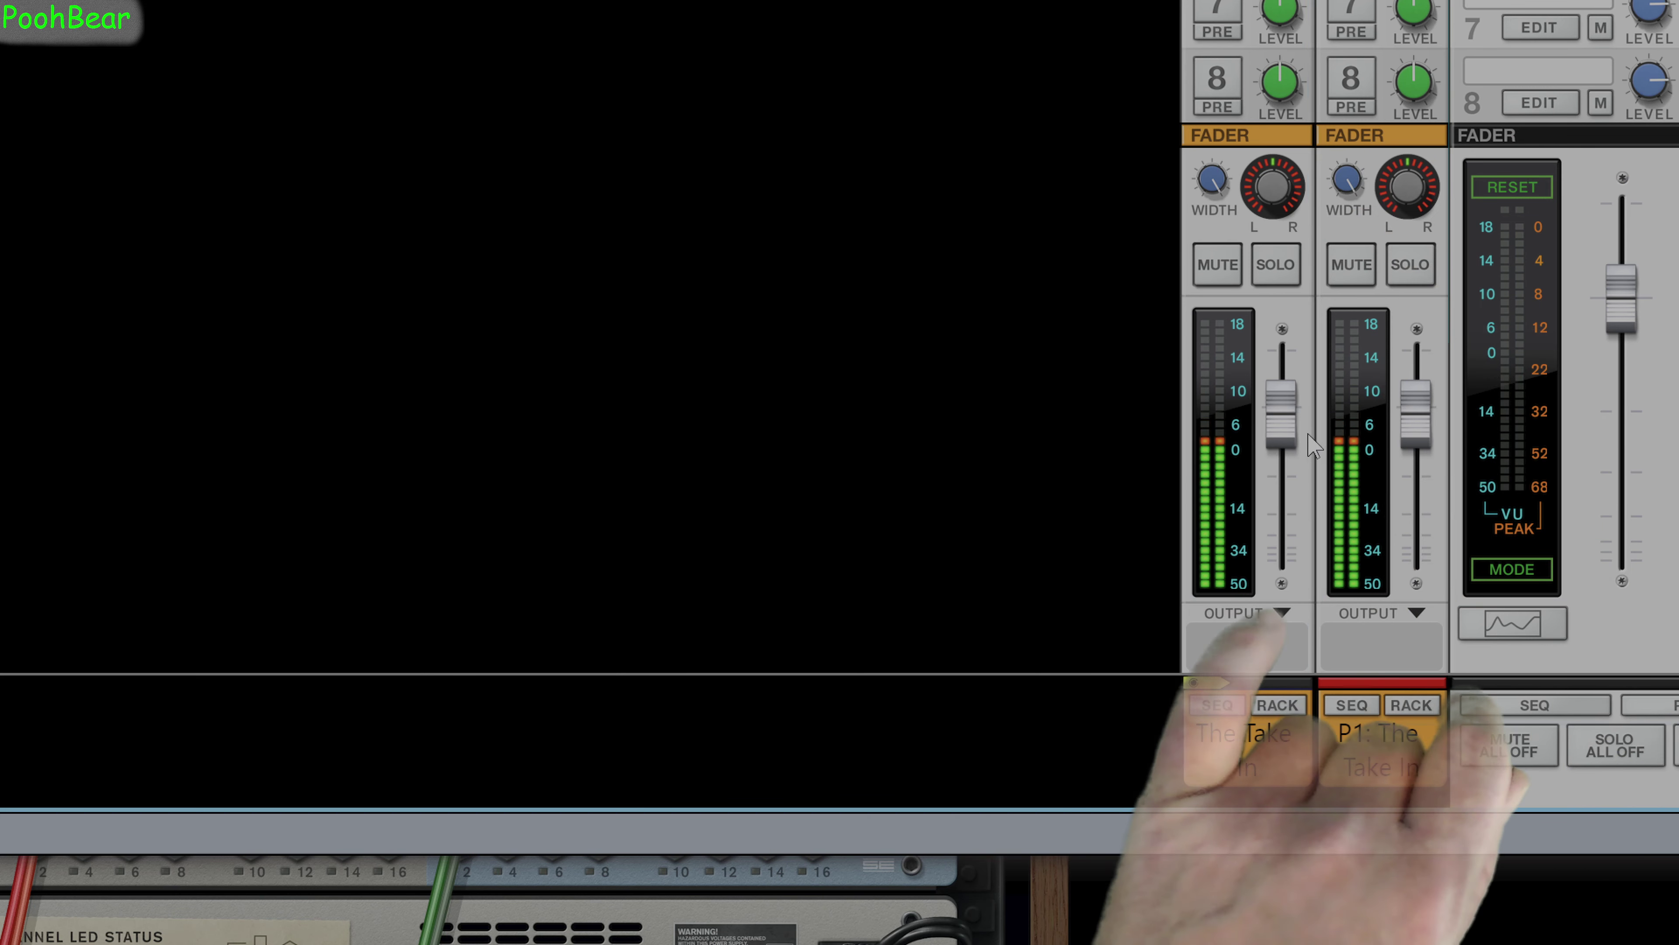
click(1282, 441)
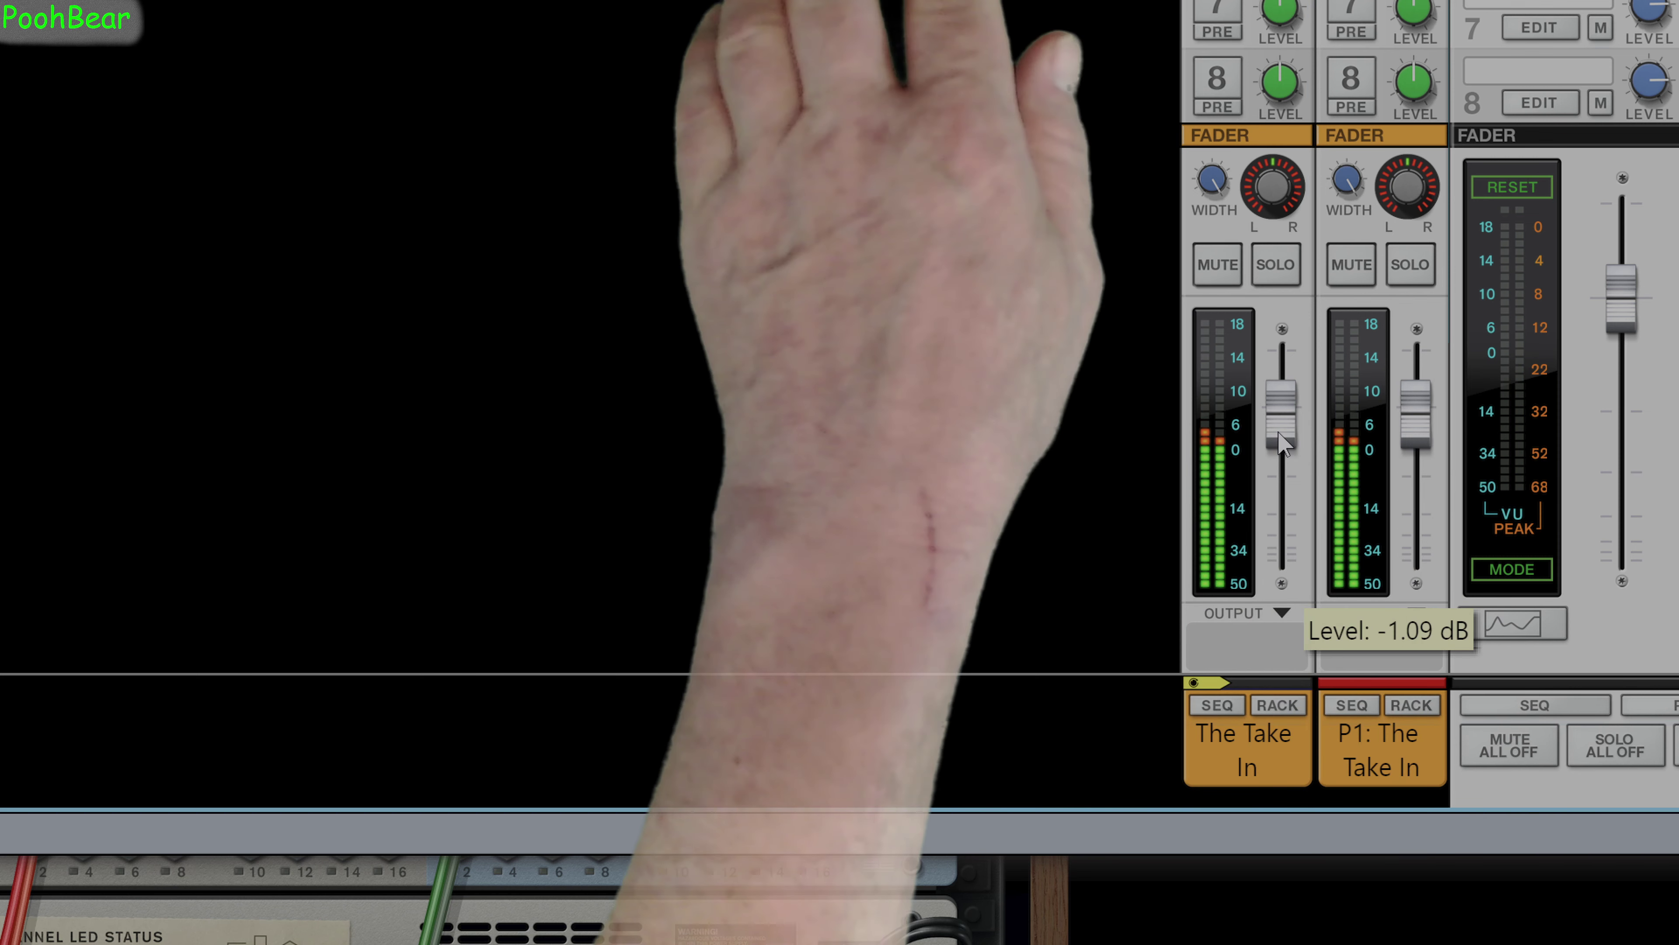
ctrl+click(1282, 441)
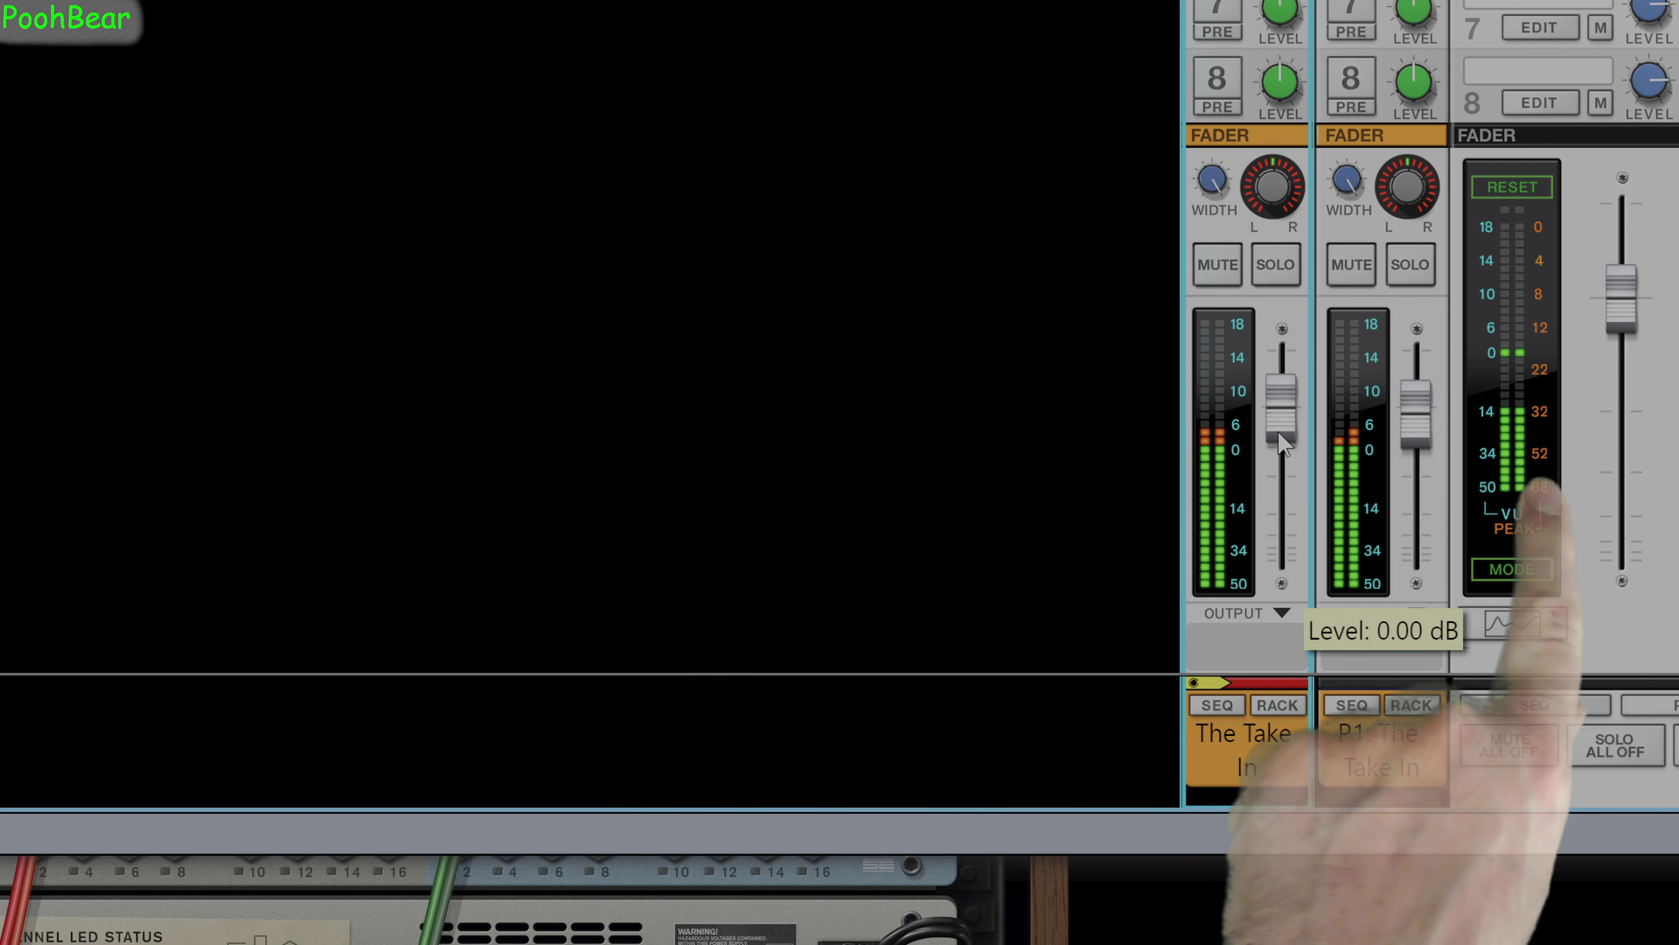
ctrl+click(1414, 433)
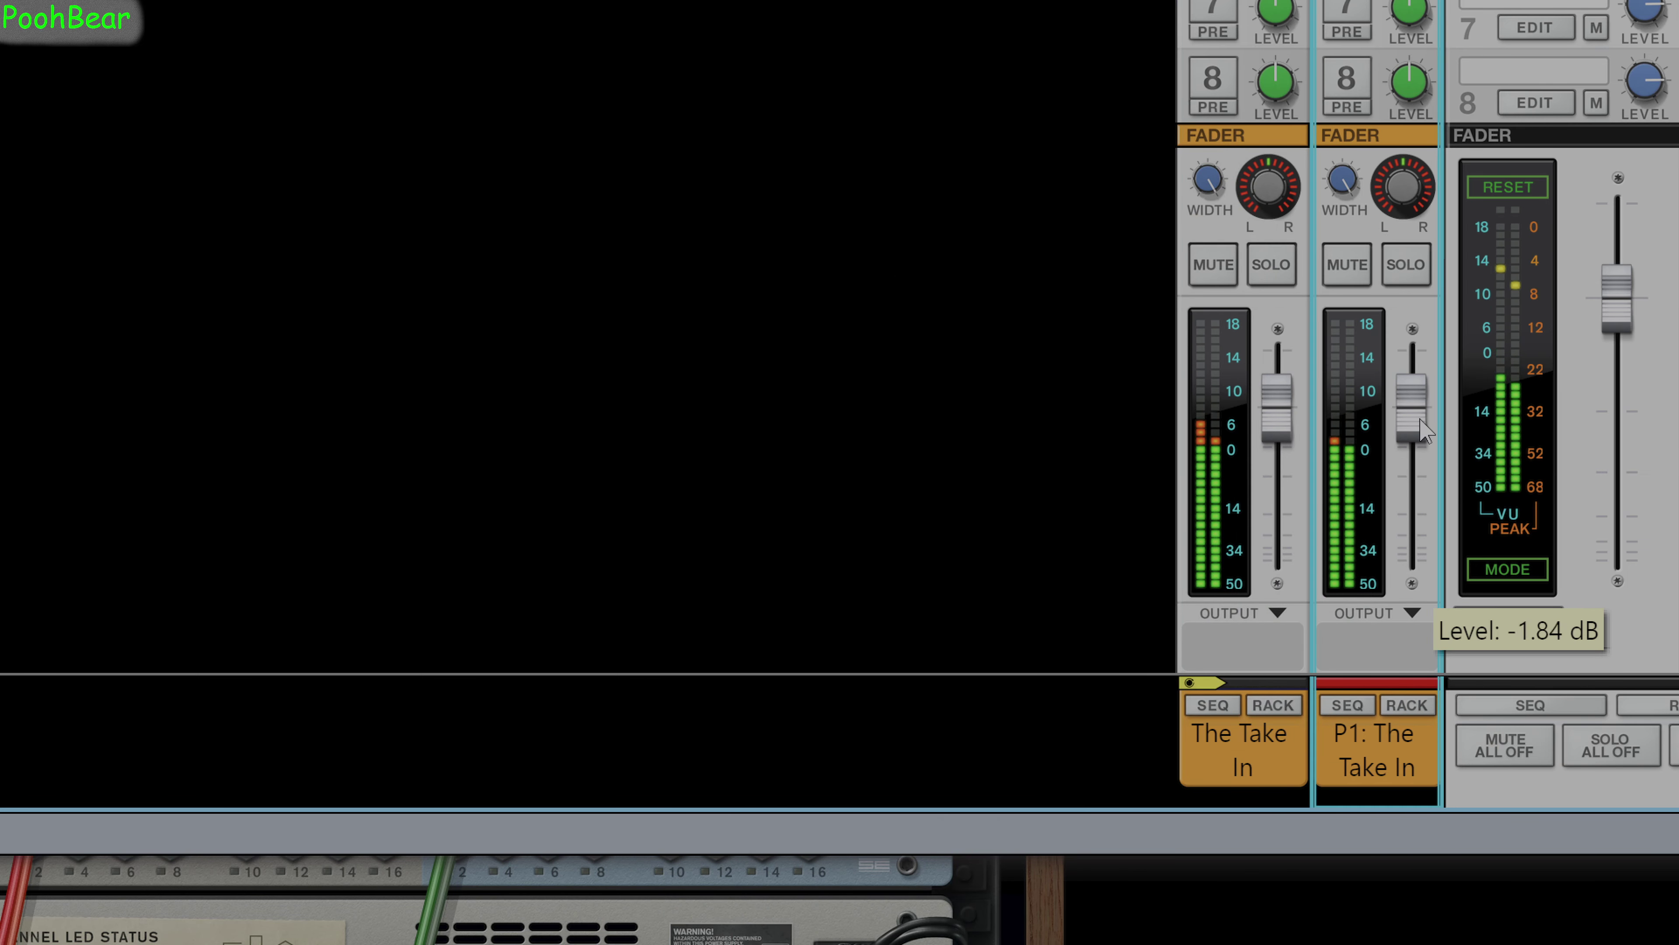
drag(1421, 473, 1423, 478)
ctrl+click(1423, 476)
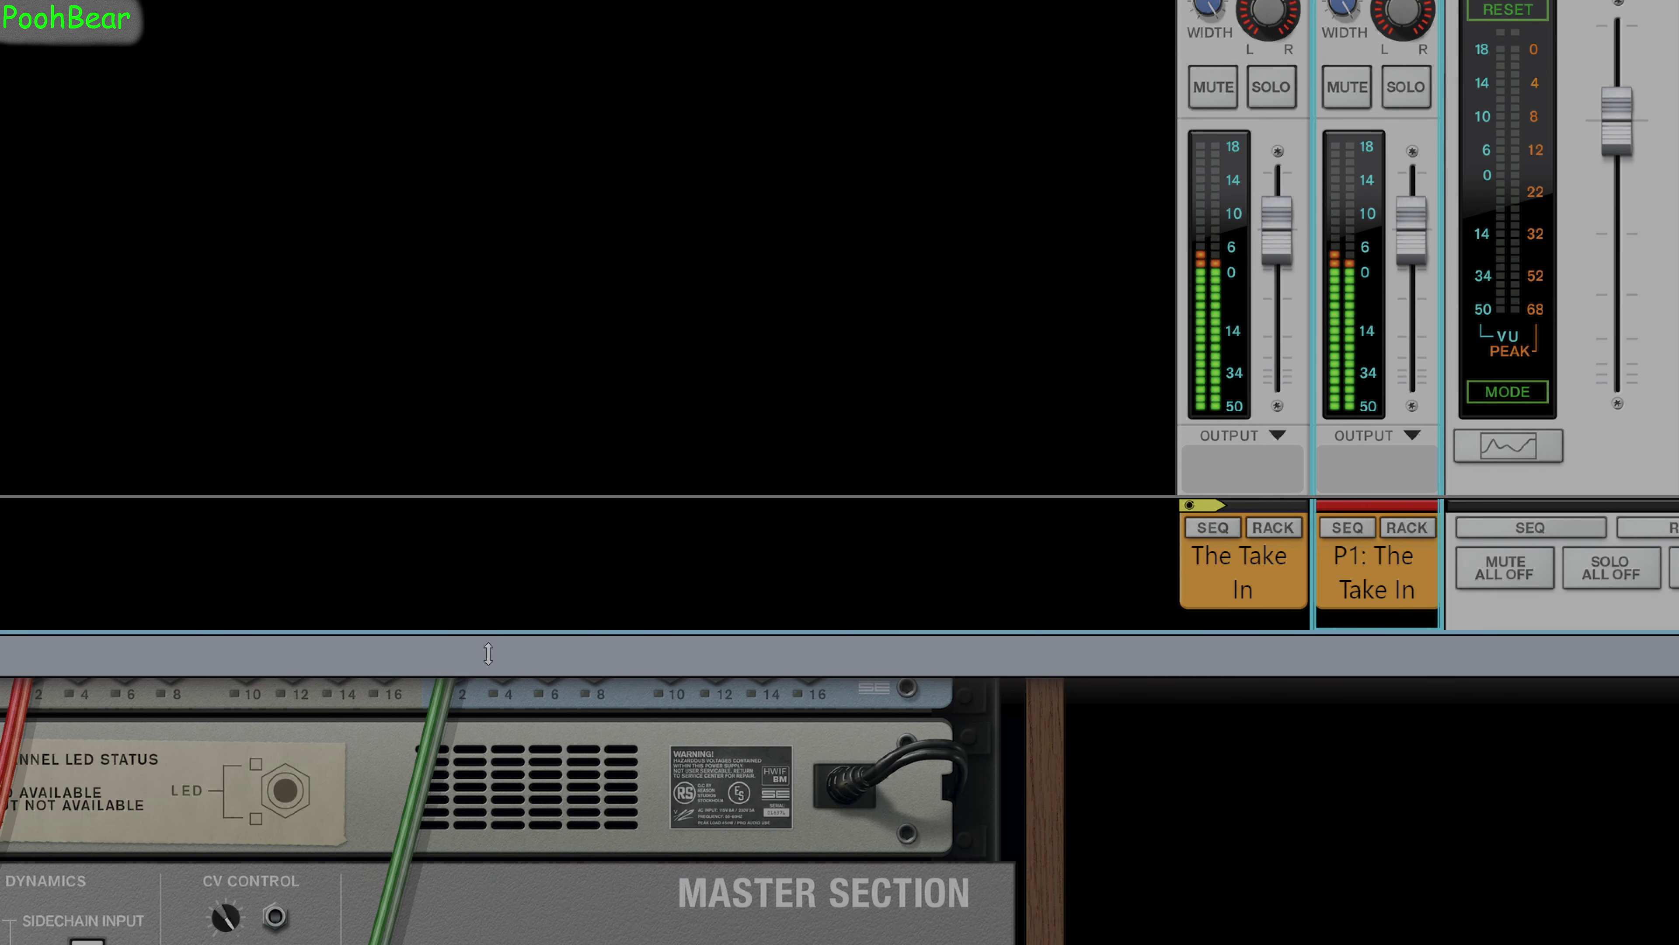
Step: Route The Take In track's output into a new Spider Audio Merger & Splitter and create a second mix channel fed by it
scroll(433, 822, down, 5)
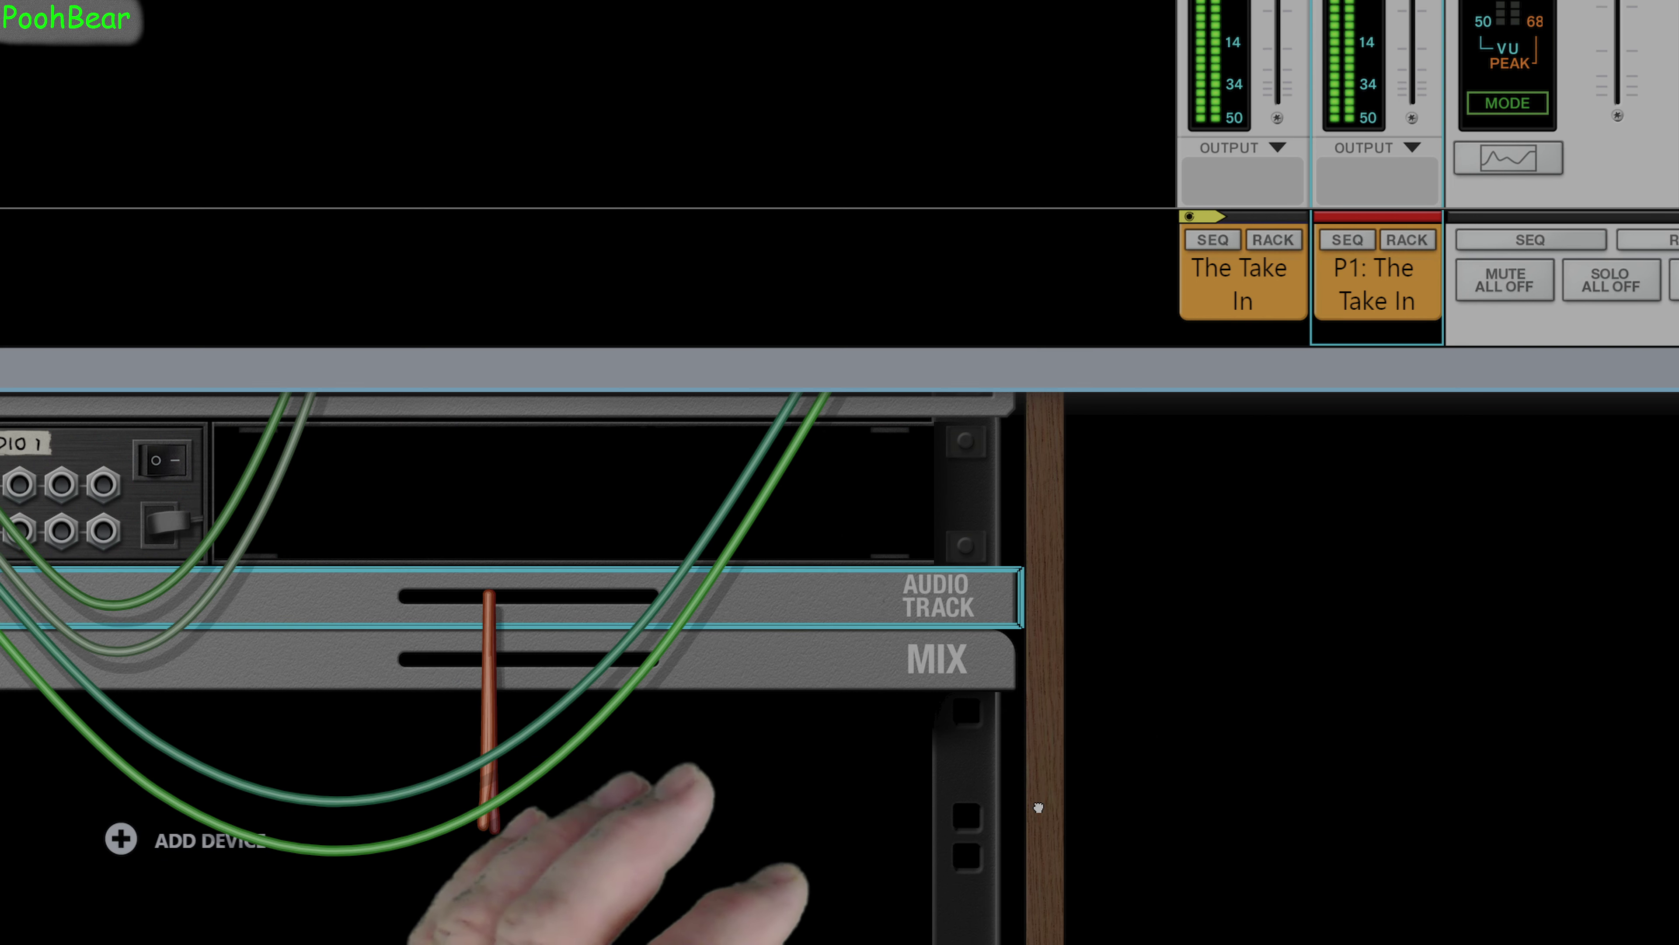
scroll(1079, 823, up, 1)
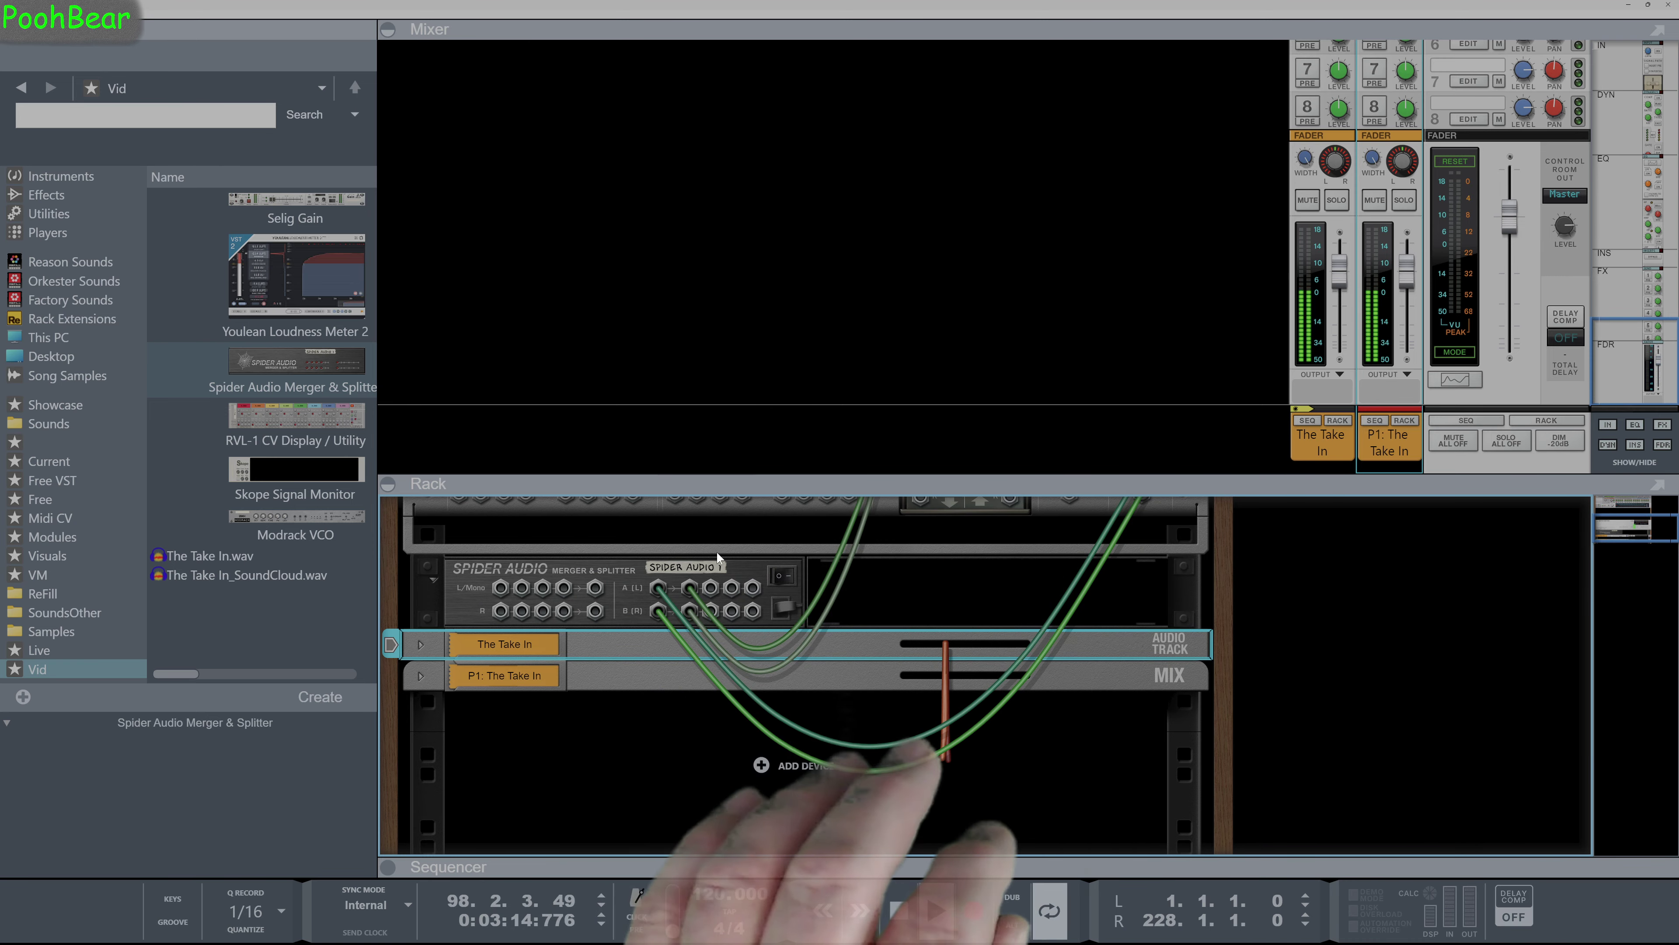
scroll(618, 646, up, 3)
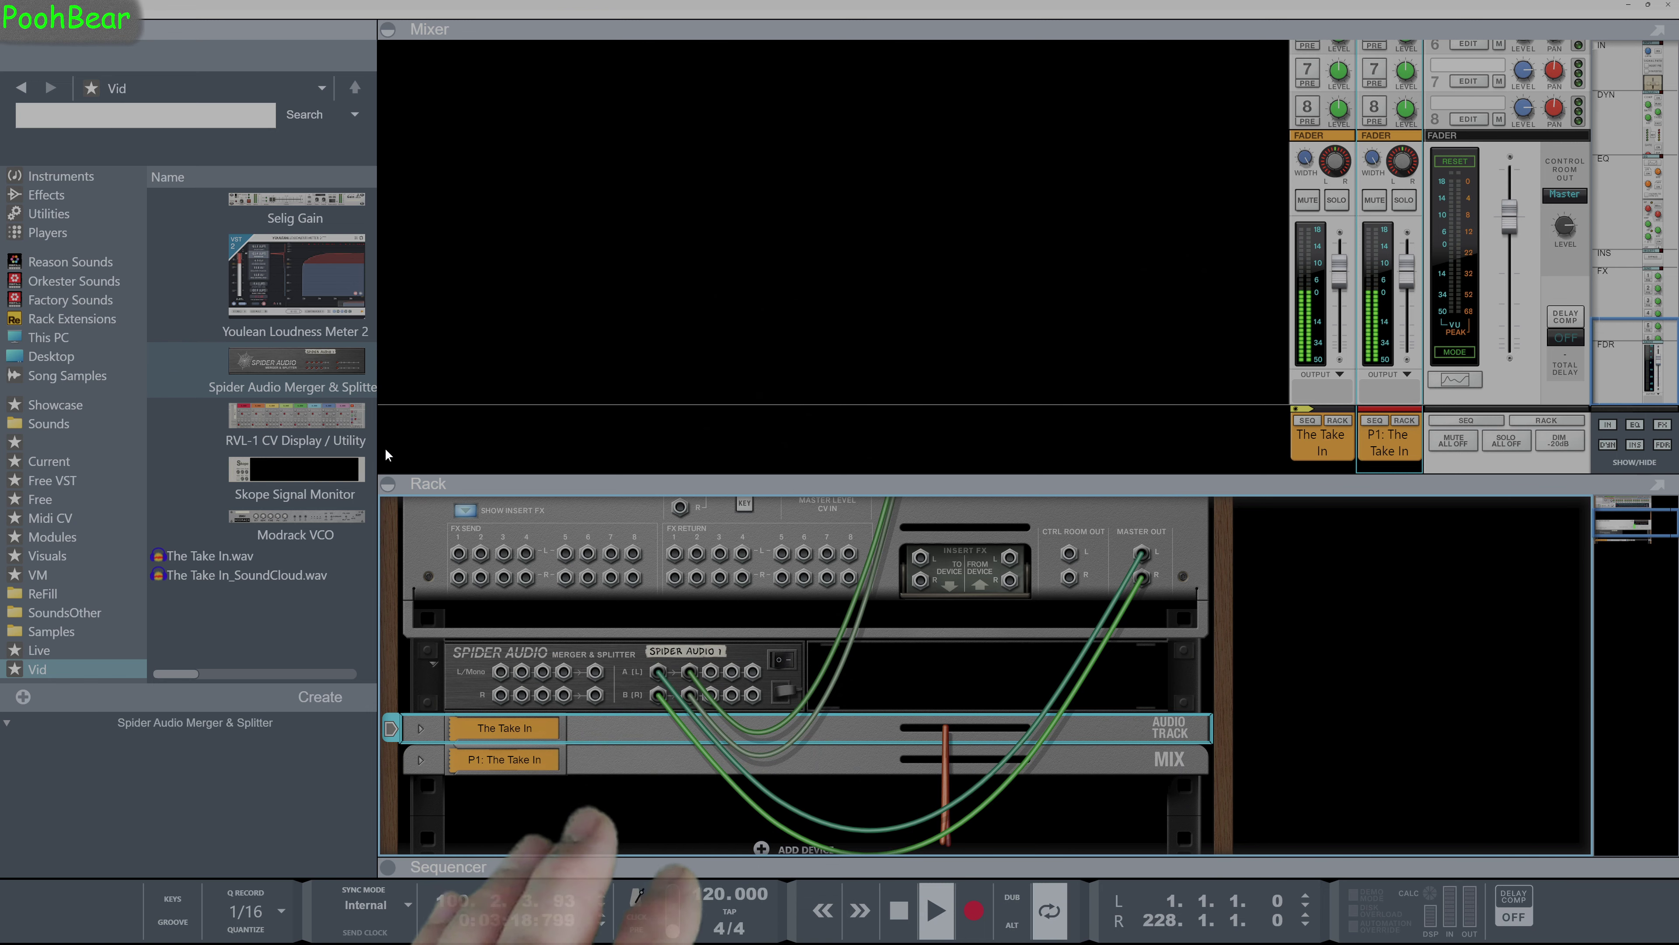
drag(313, 373, 614, 774)
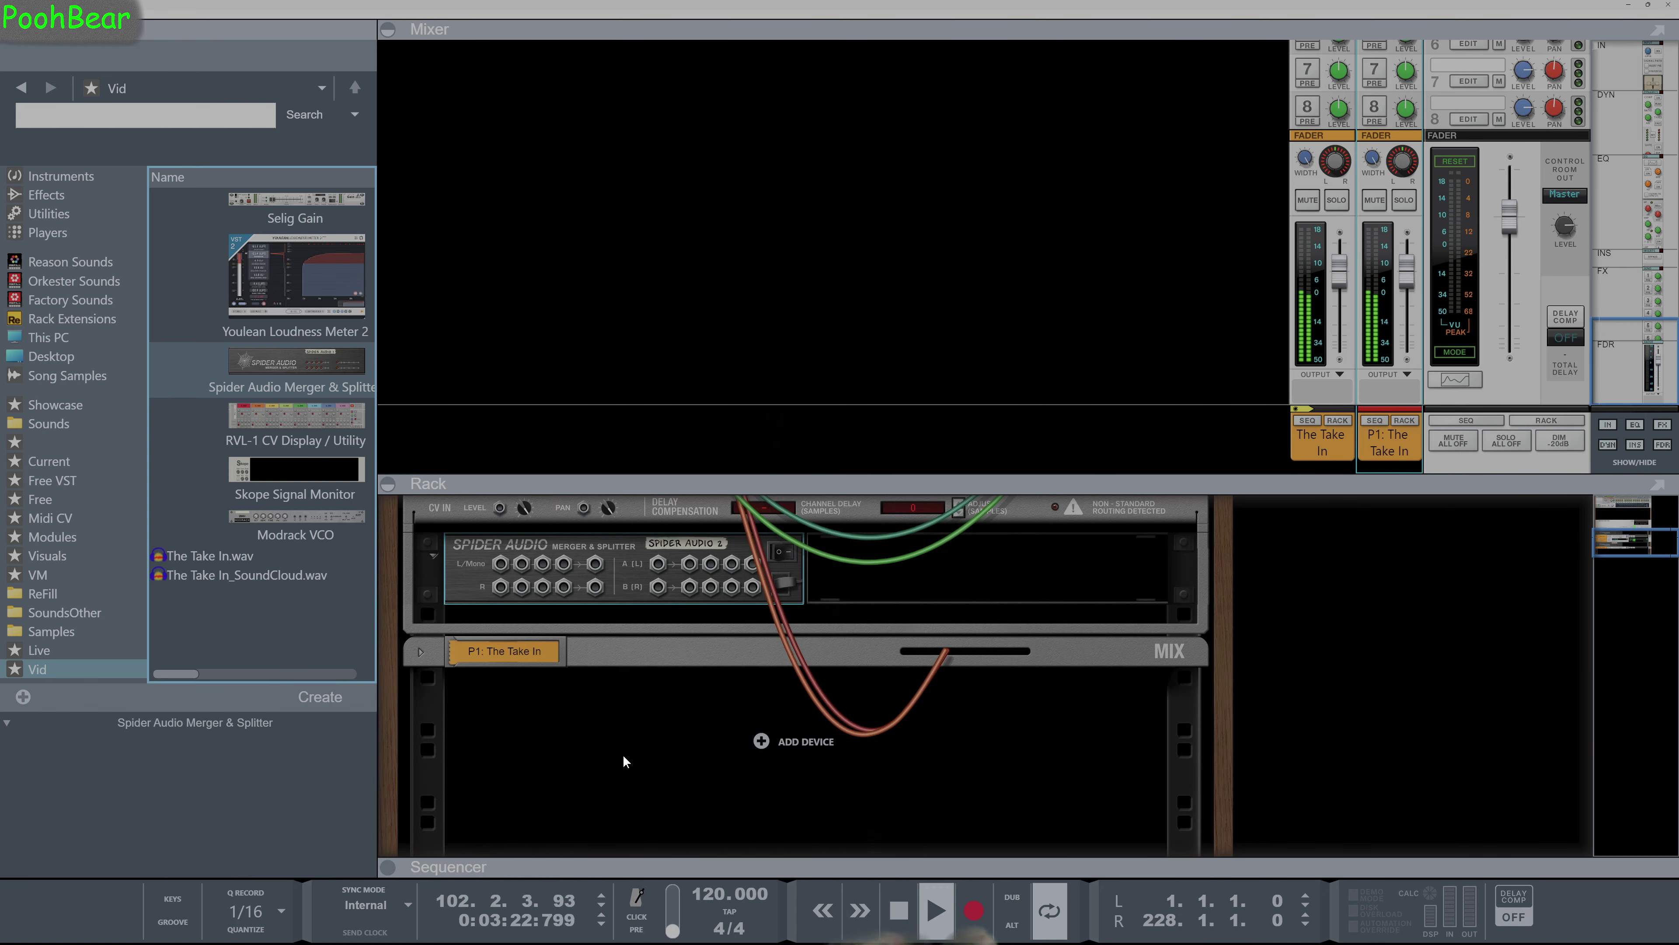
mouse_move(707, 673)
mouse_down()
mouse_move(816, 652)
mouse_move(732, 564)
mouse_move(780, 691)
mouse_move(702, 676)
mouse_up()
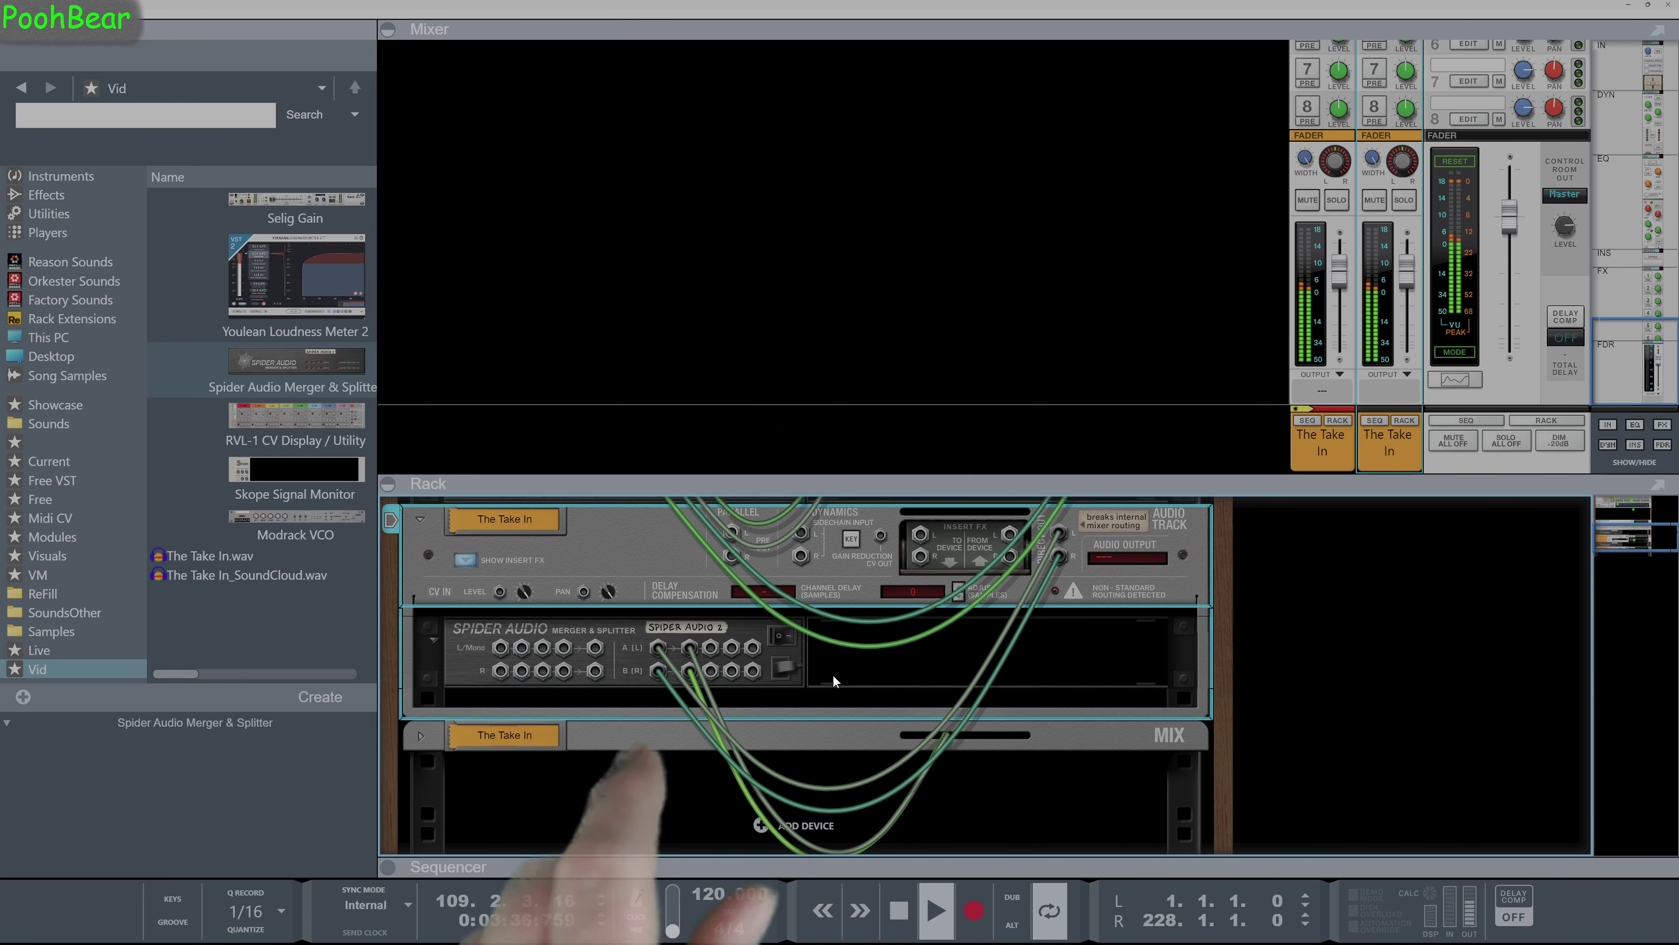
right_click(762, 830)
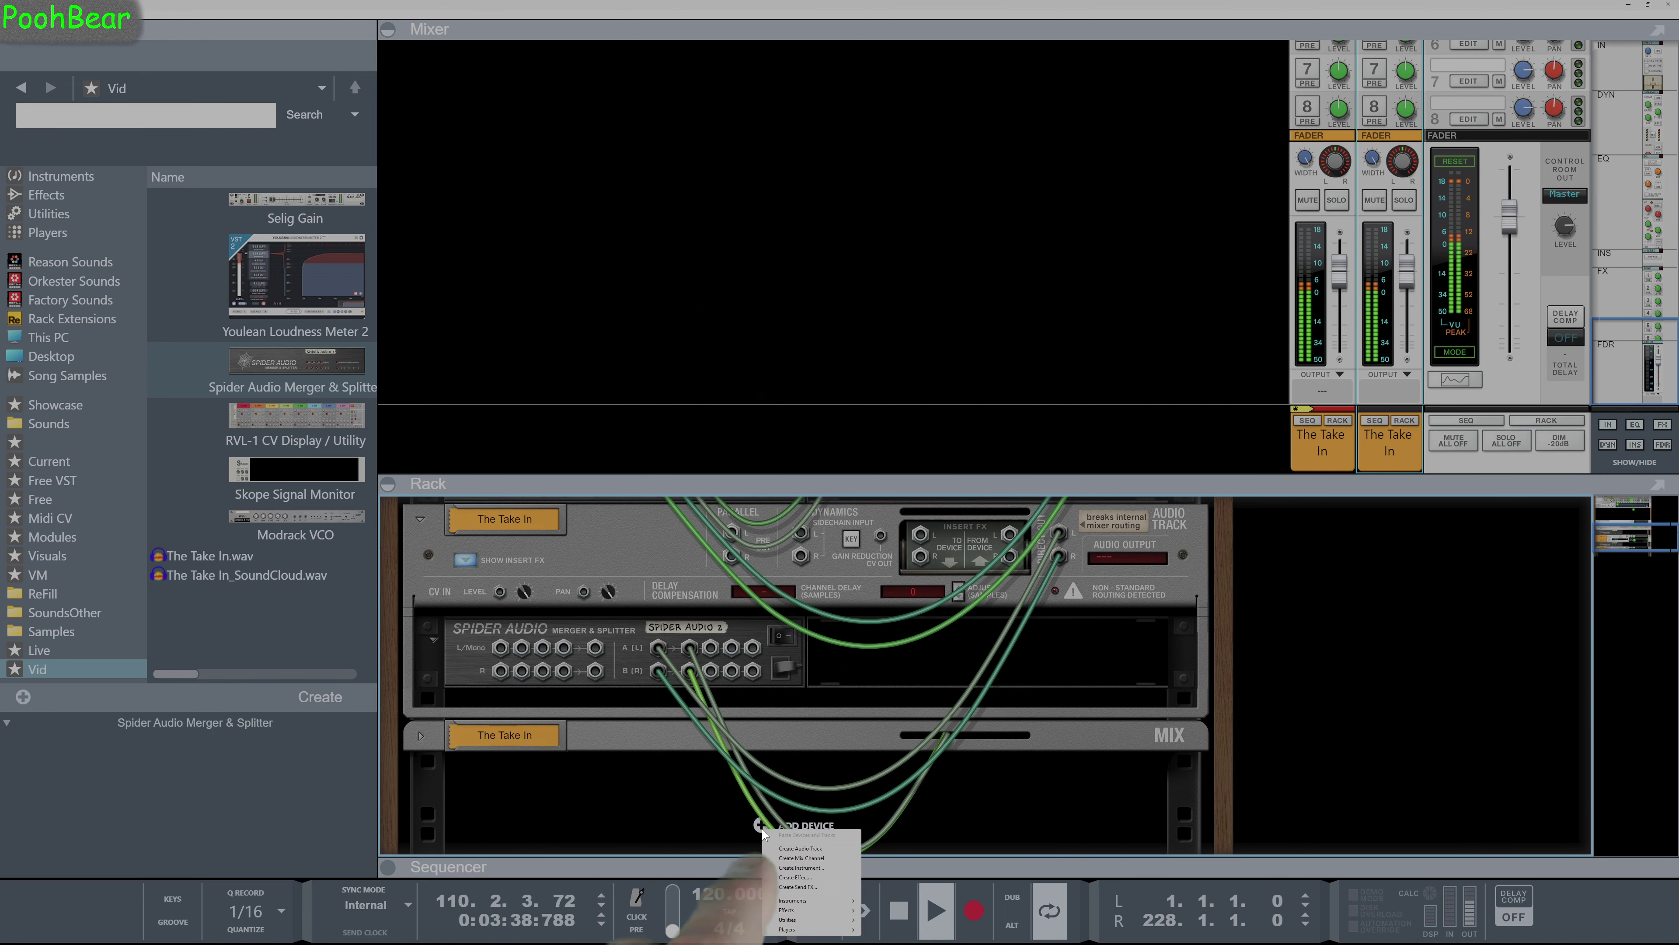
click(807, 857)
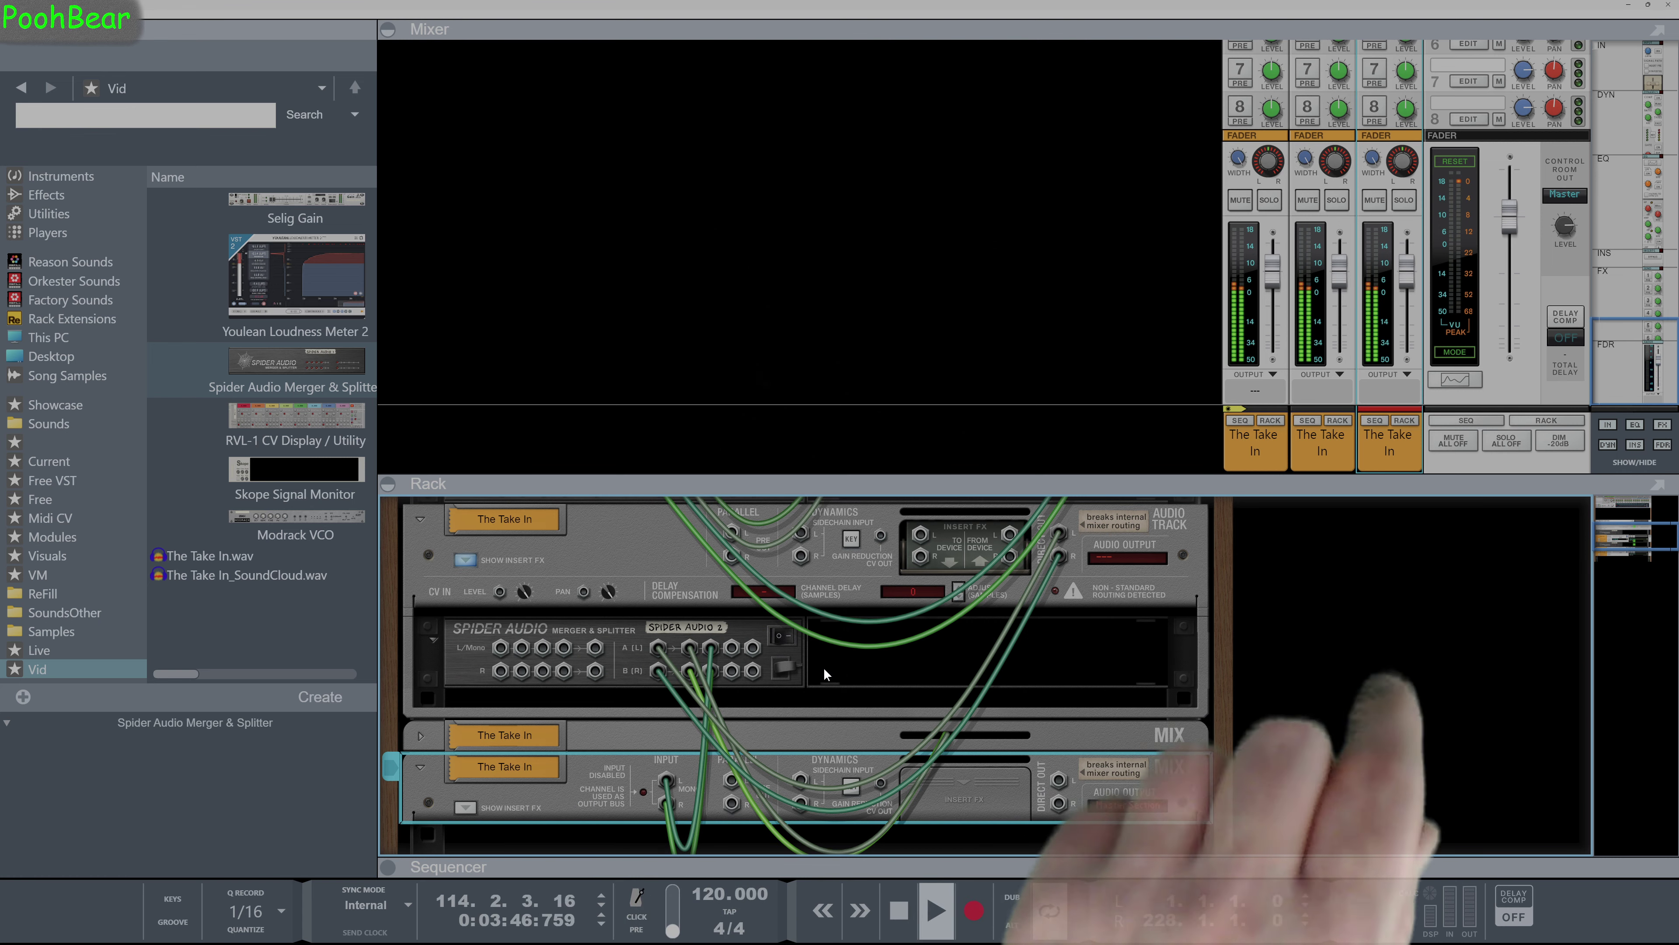
Step: Rename The Take In audio track as Source
double_click(529, 519)
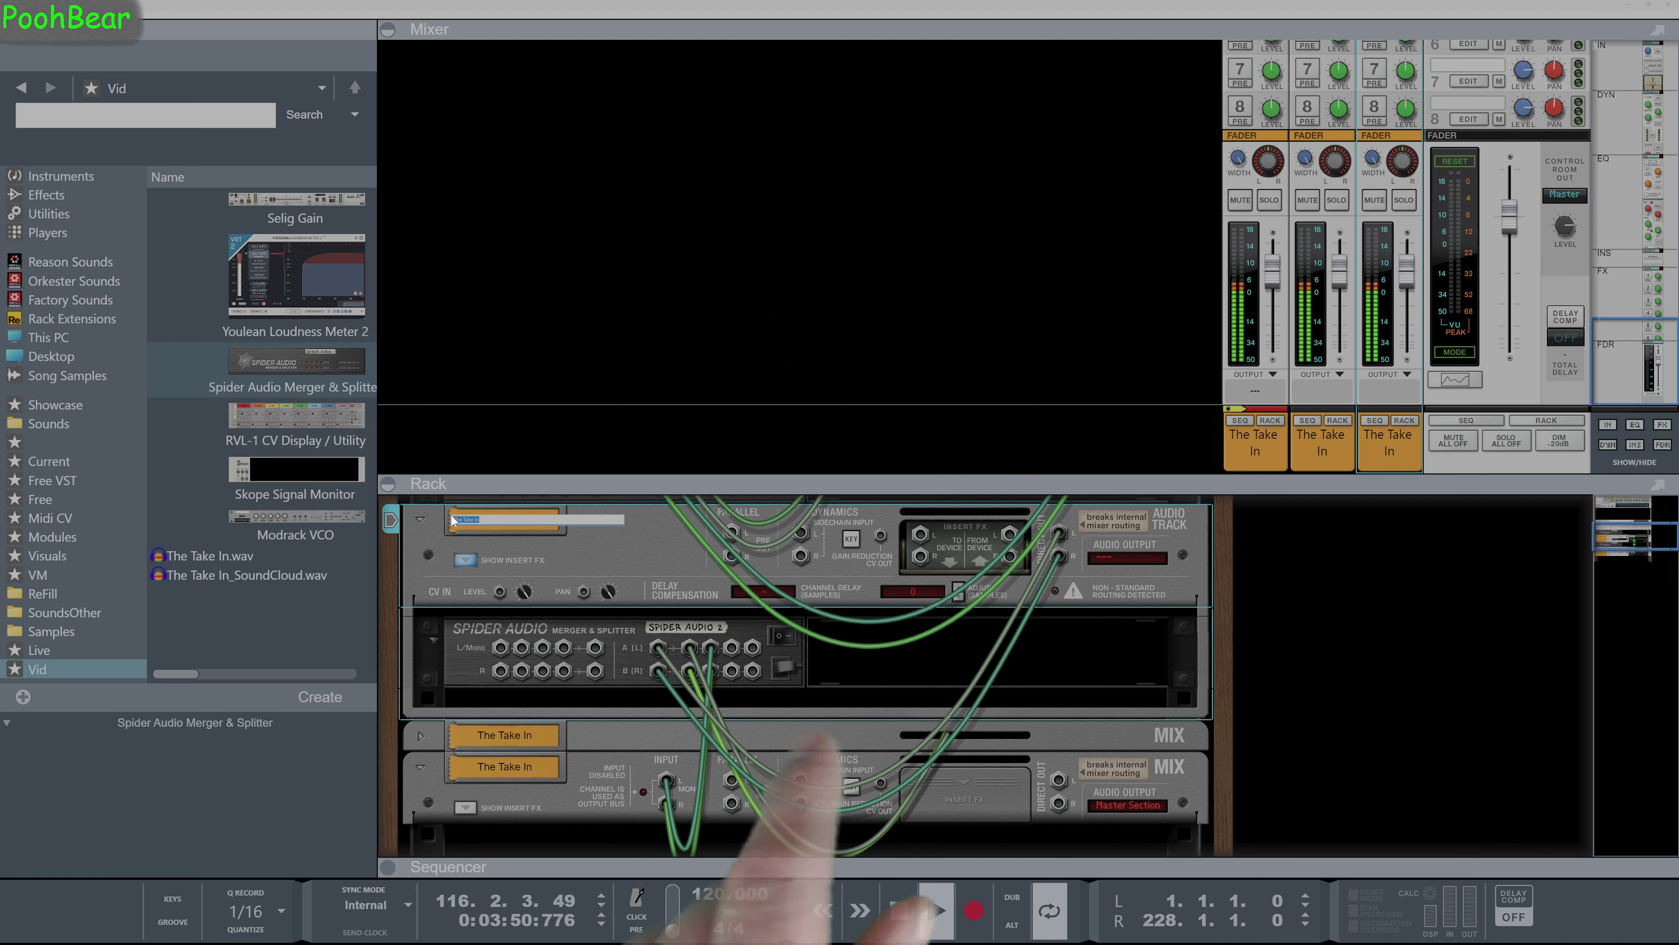
drag(529, 518, 453, 520)
text(Source)
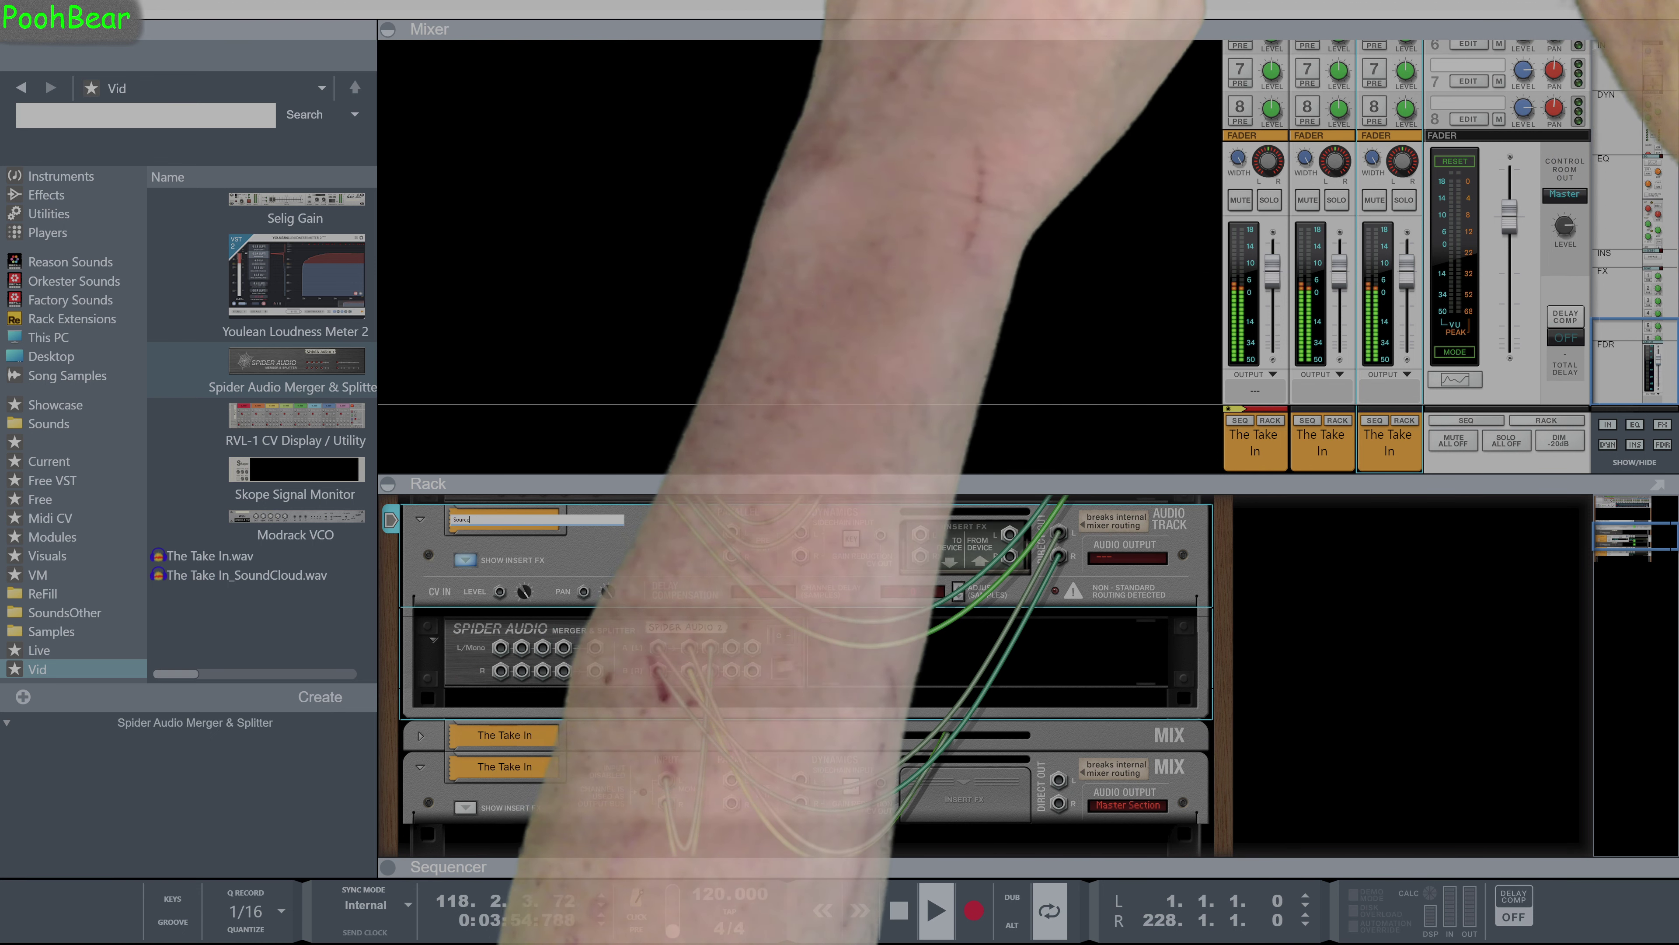
key(Return)
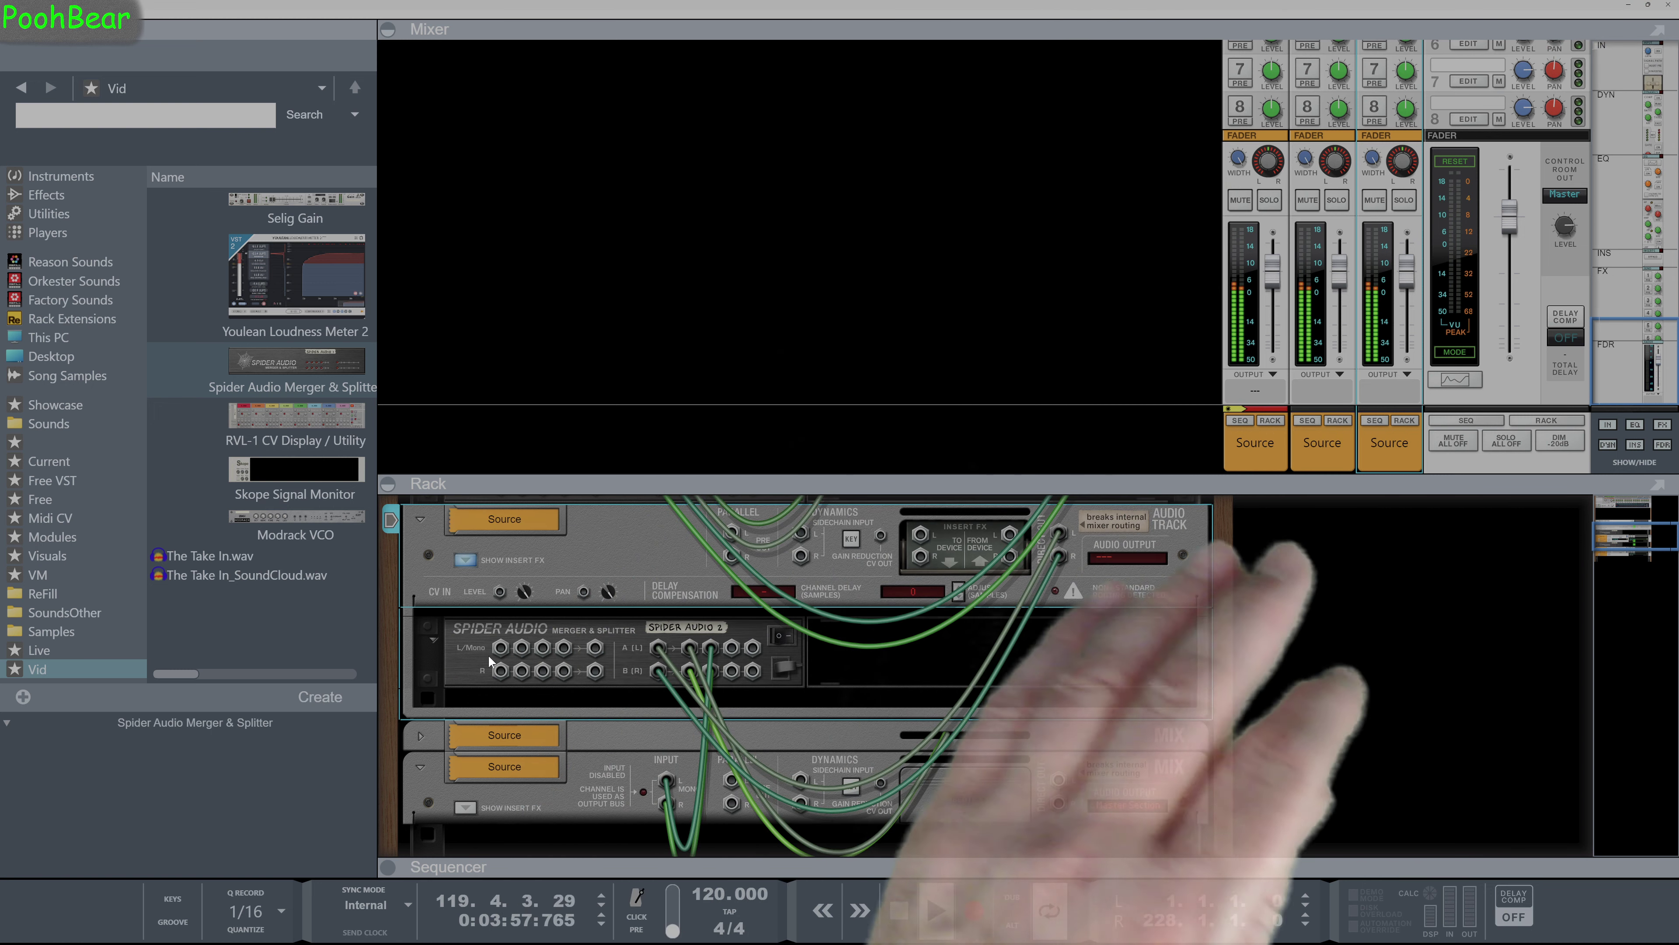
Step: Rename the first mix channel below the audio track as invert
double_click(512, 737)
text(invert)
key(Return)
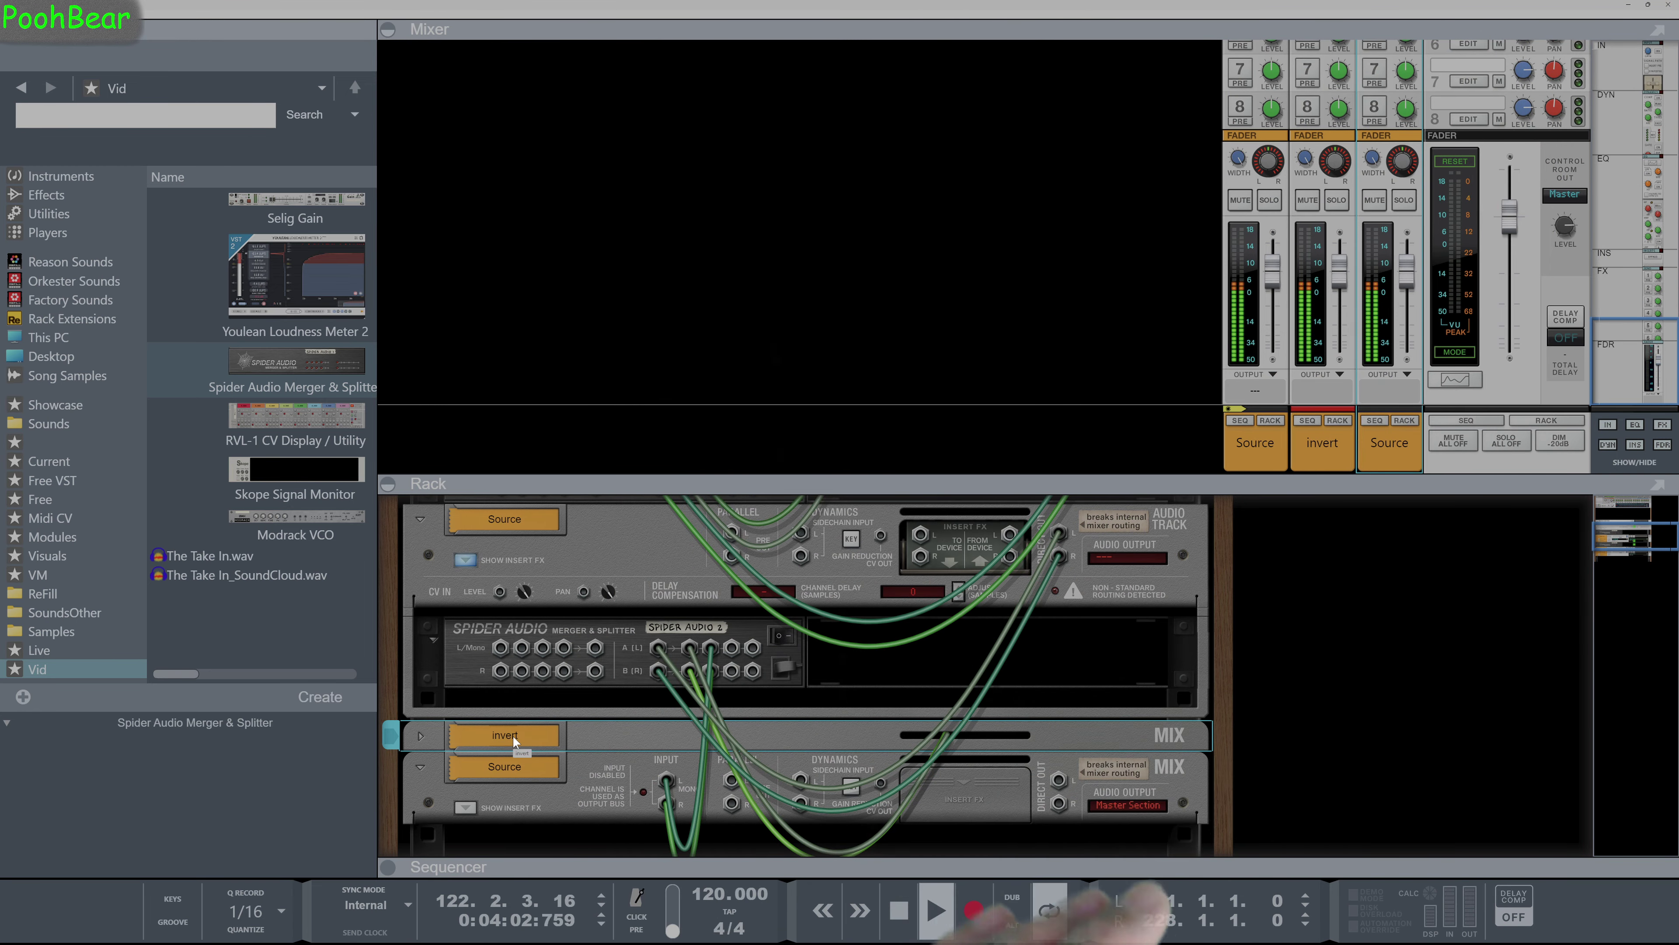
Step: Rename the second mix channel, below invert in the rack, as up
click(510, 766)
double_click(511, 765)
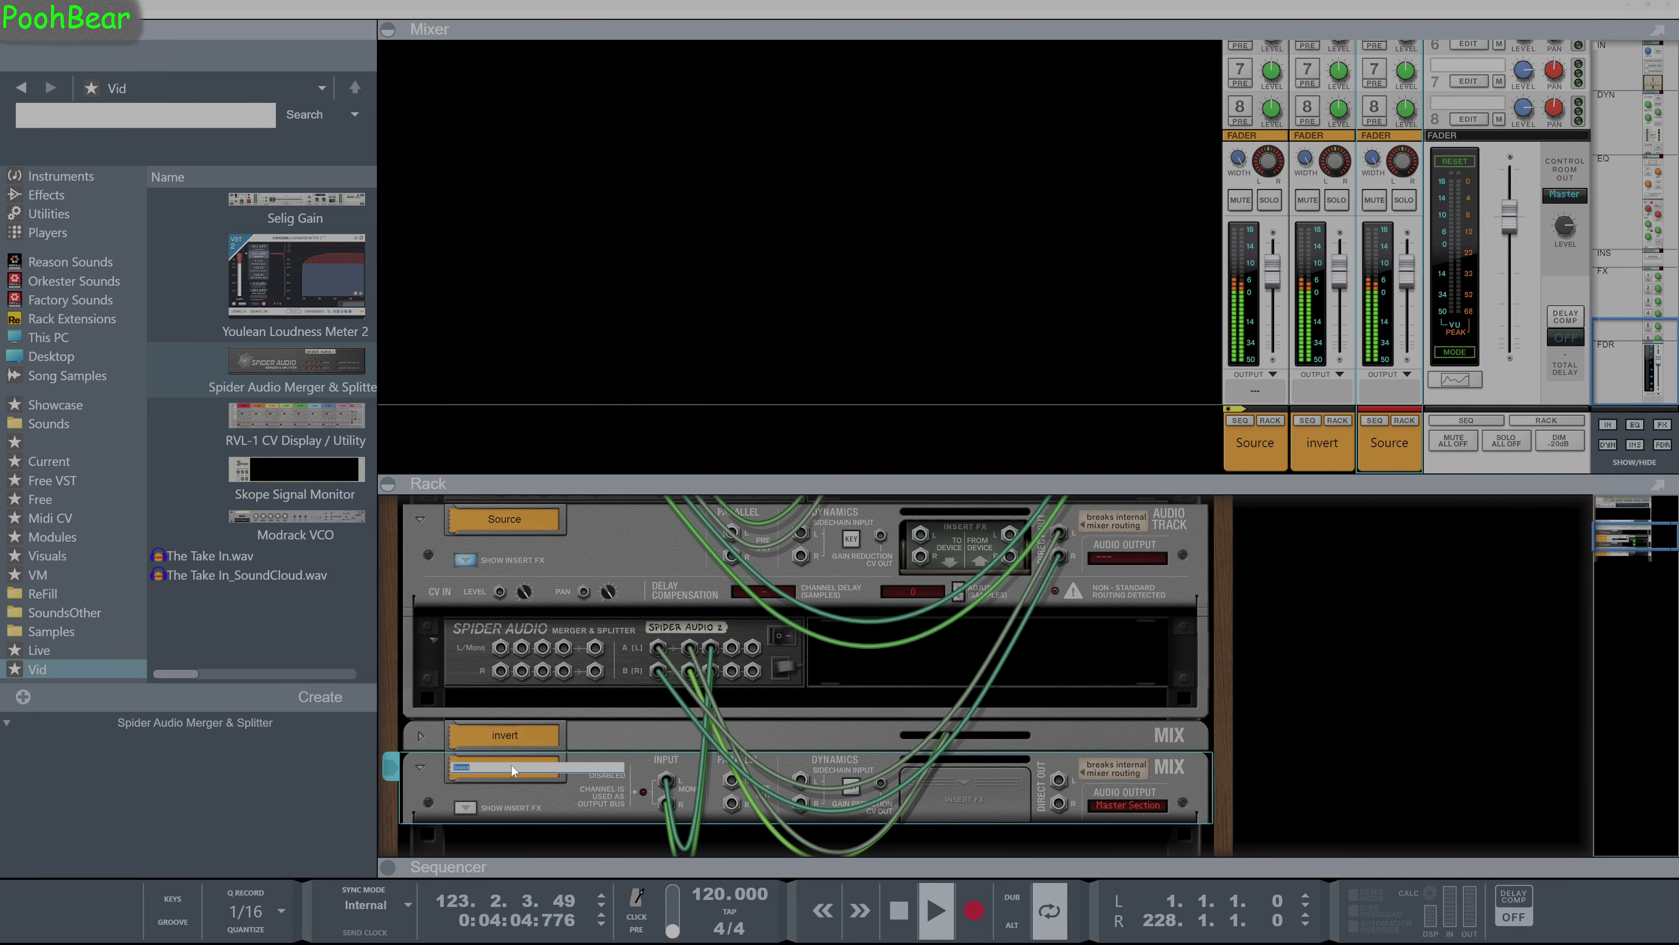
text(up)
key(Return)
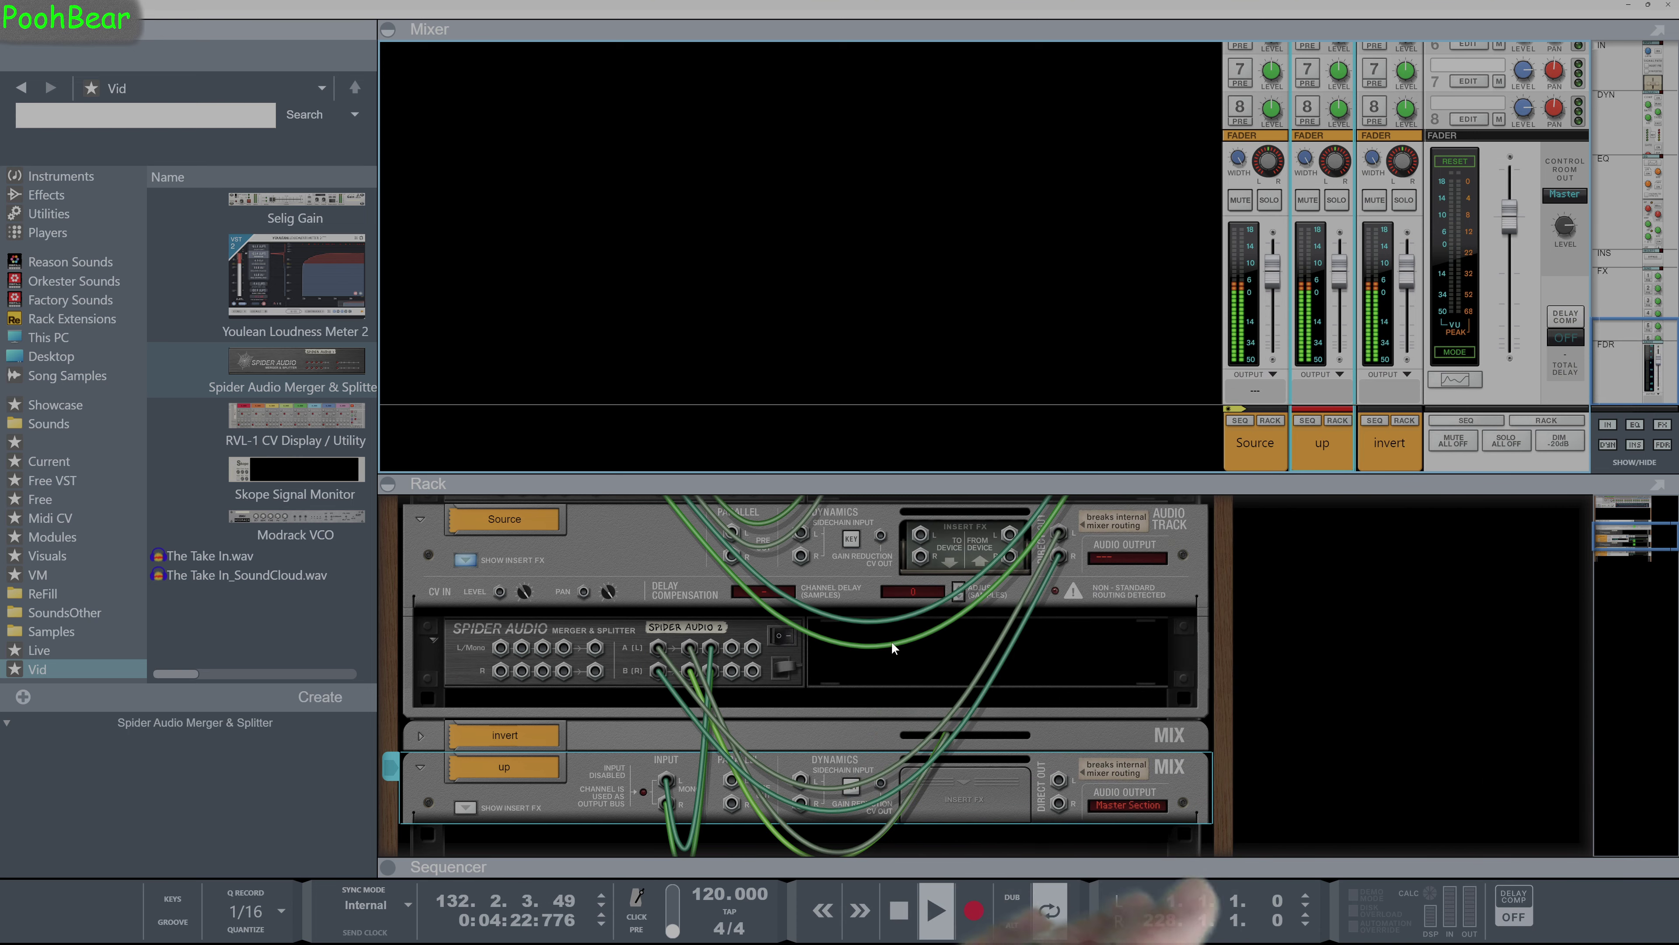
Step: Create a new mix channel below up and show the insert FX sections of both channels
scroll(757, 794, down, 3)
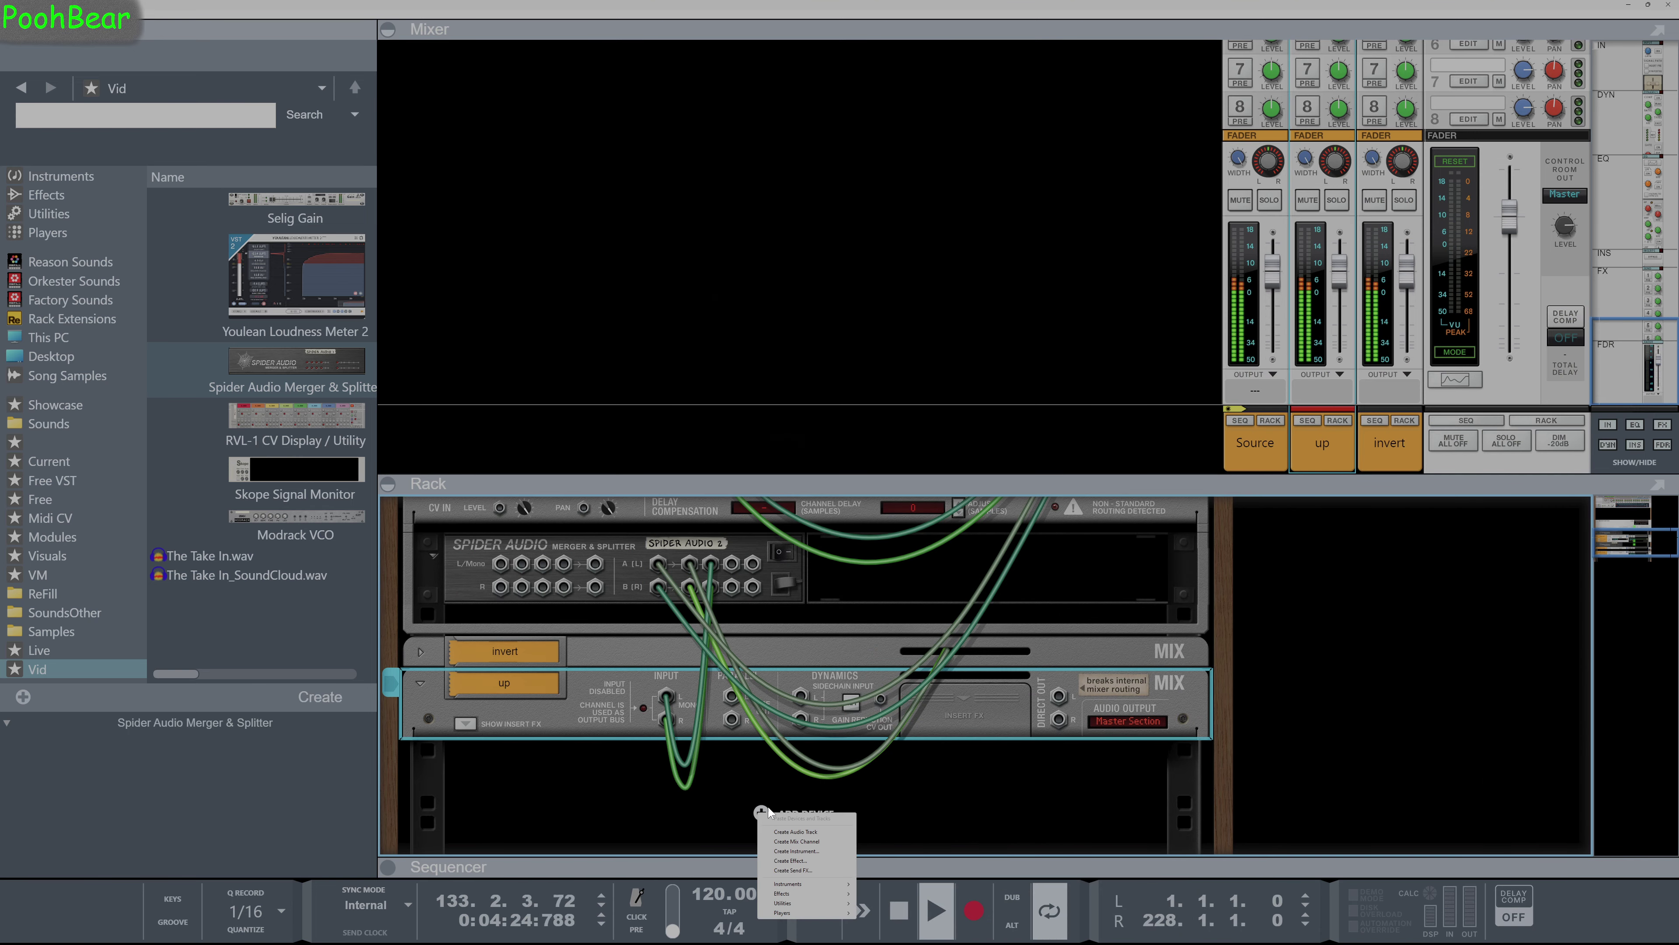
click(797, 841)
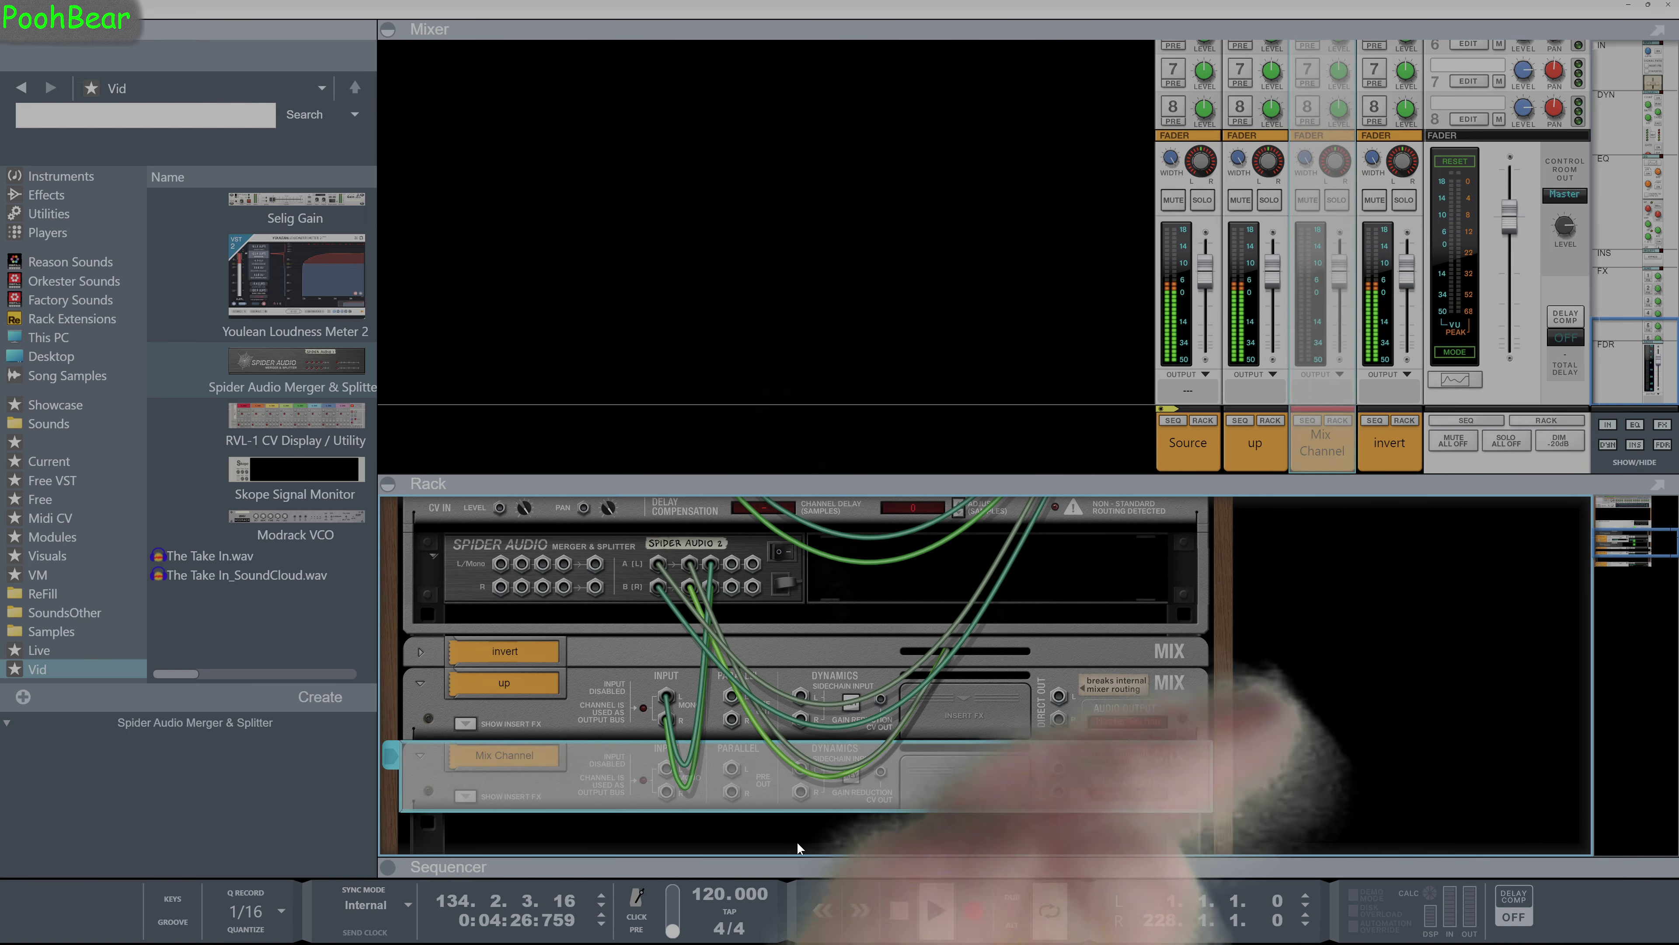
click(465, 796)
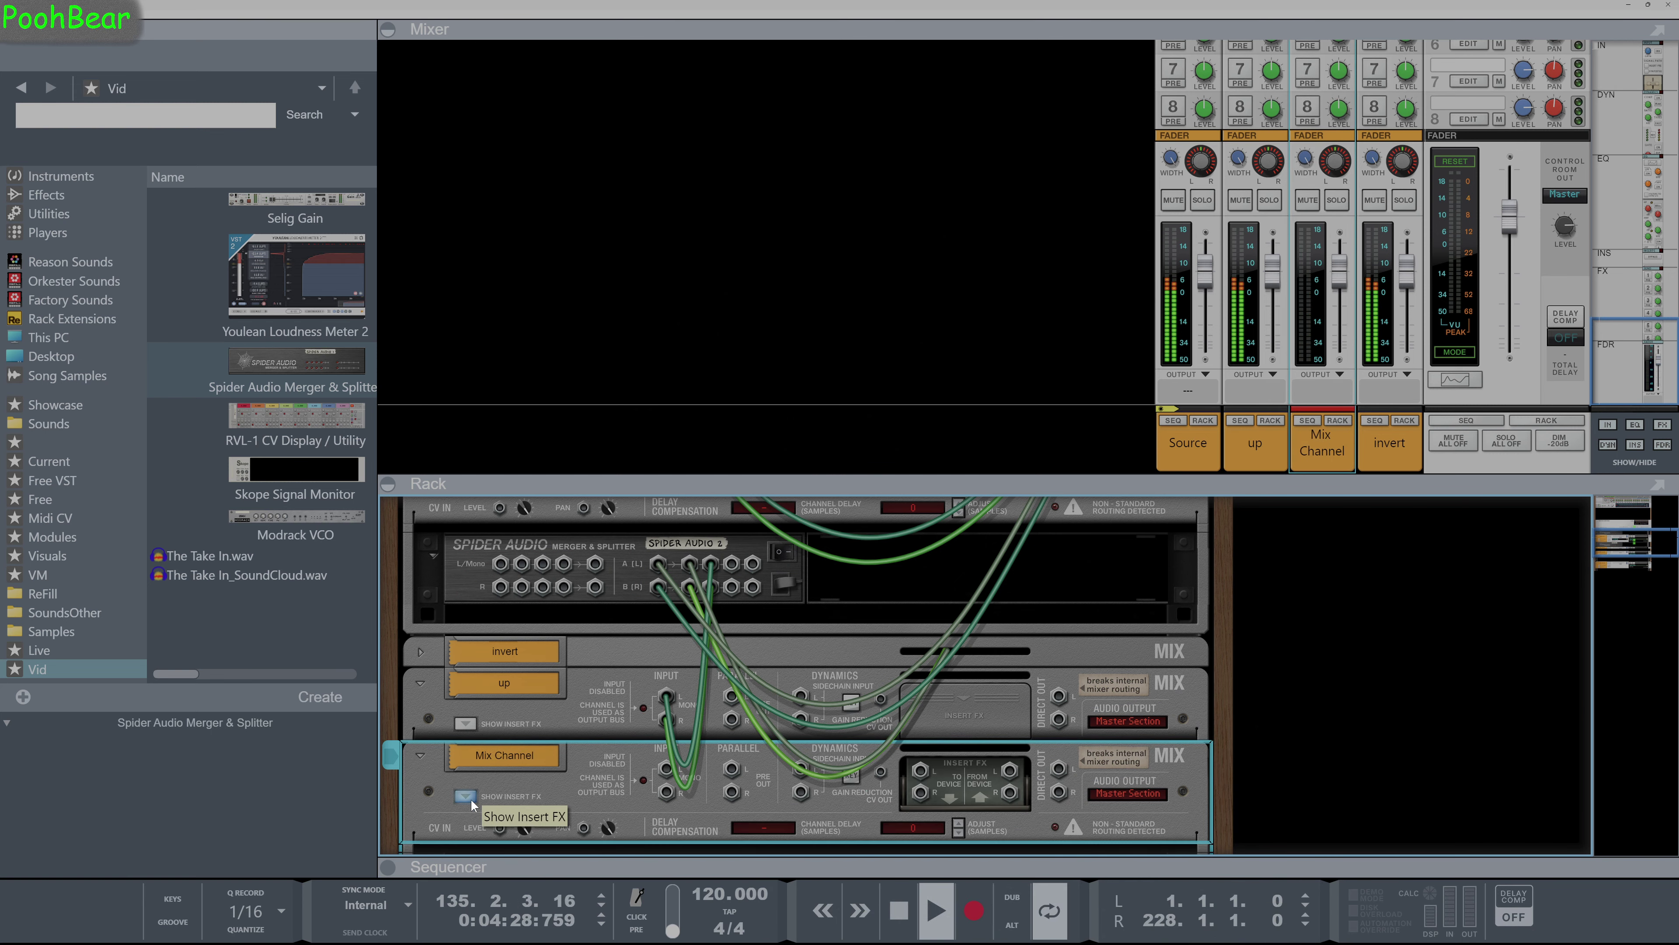
click(465, 723)
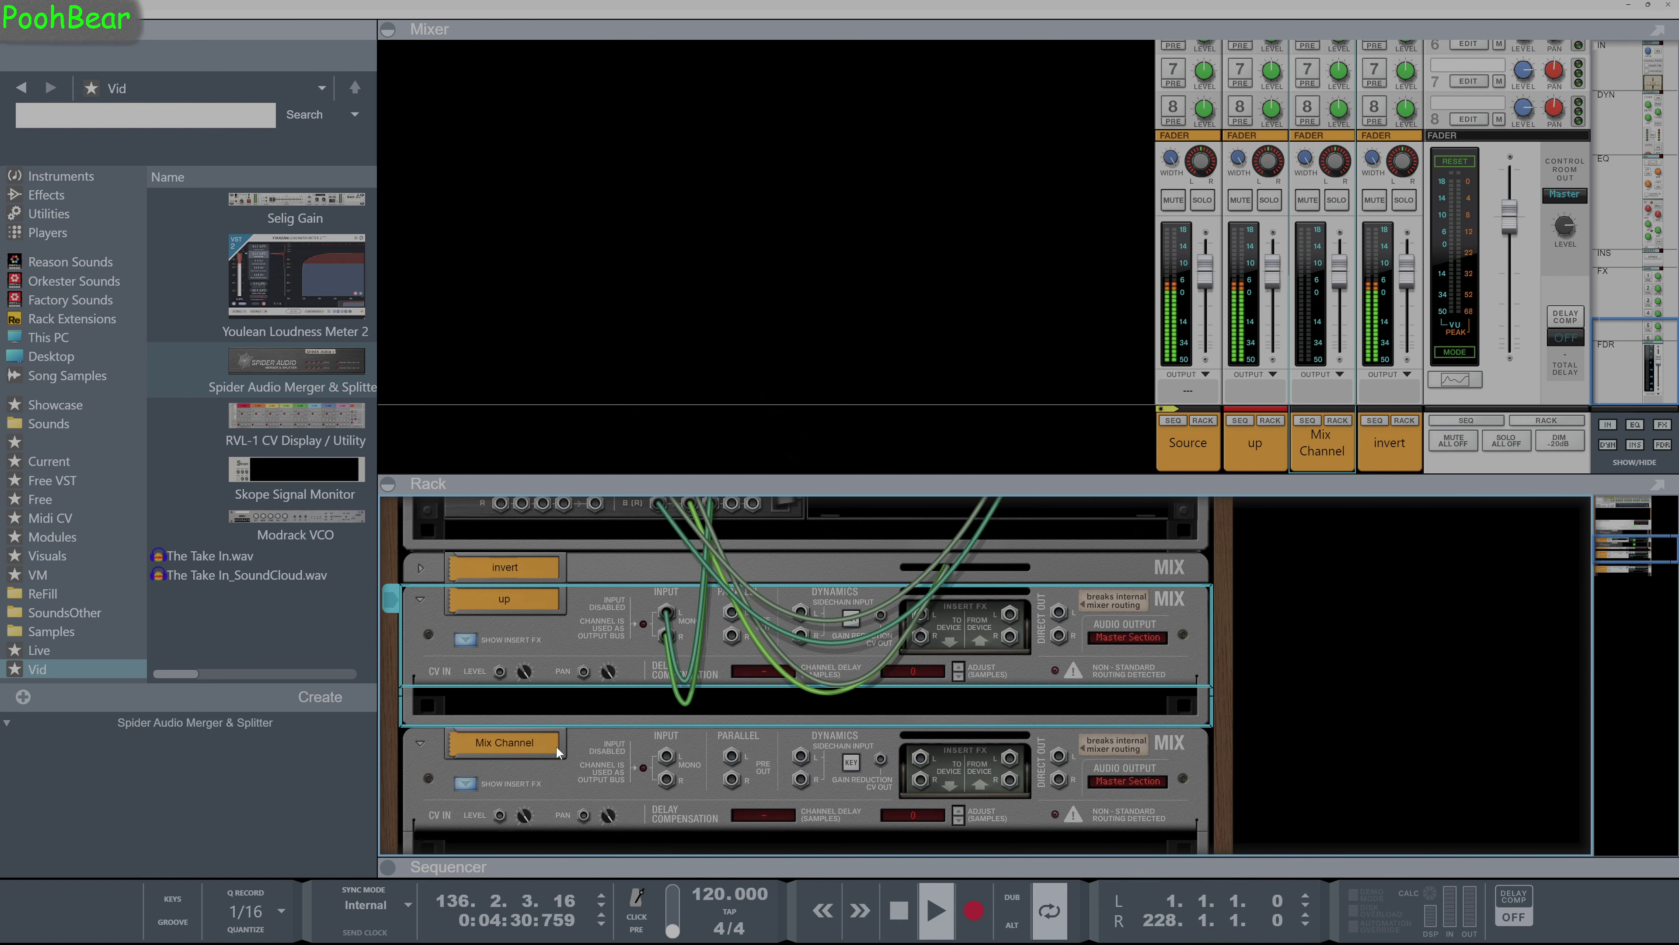
Step: Add a Selig Gain device to the insert FX of up and another to the insert FX of the new mix channel
scroll(555, 746, down, 9)
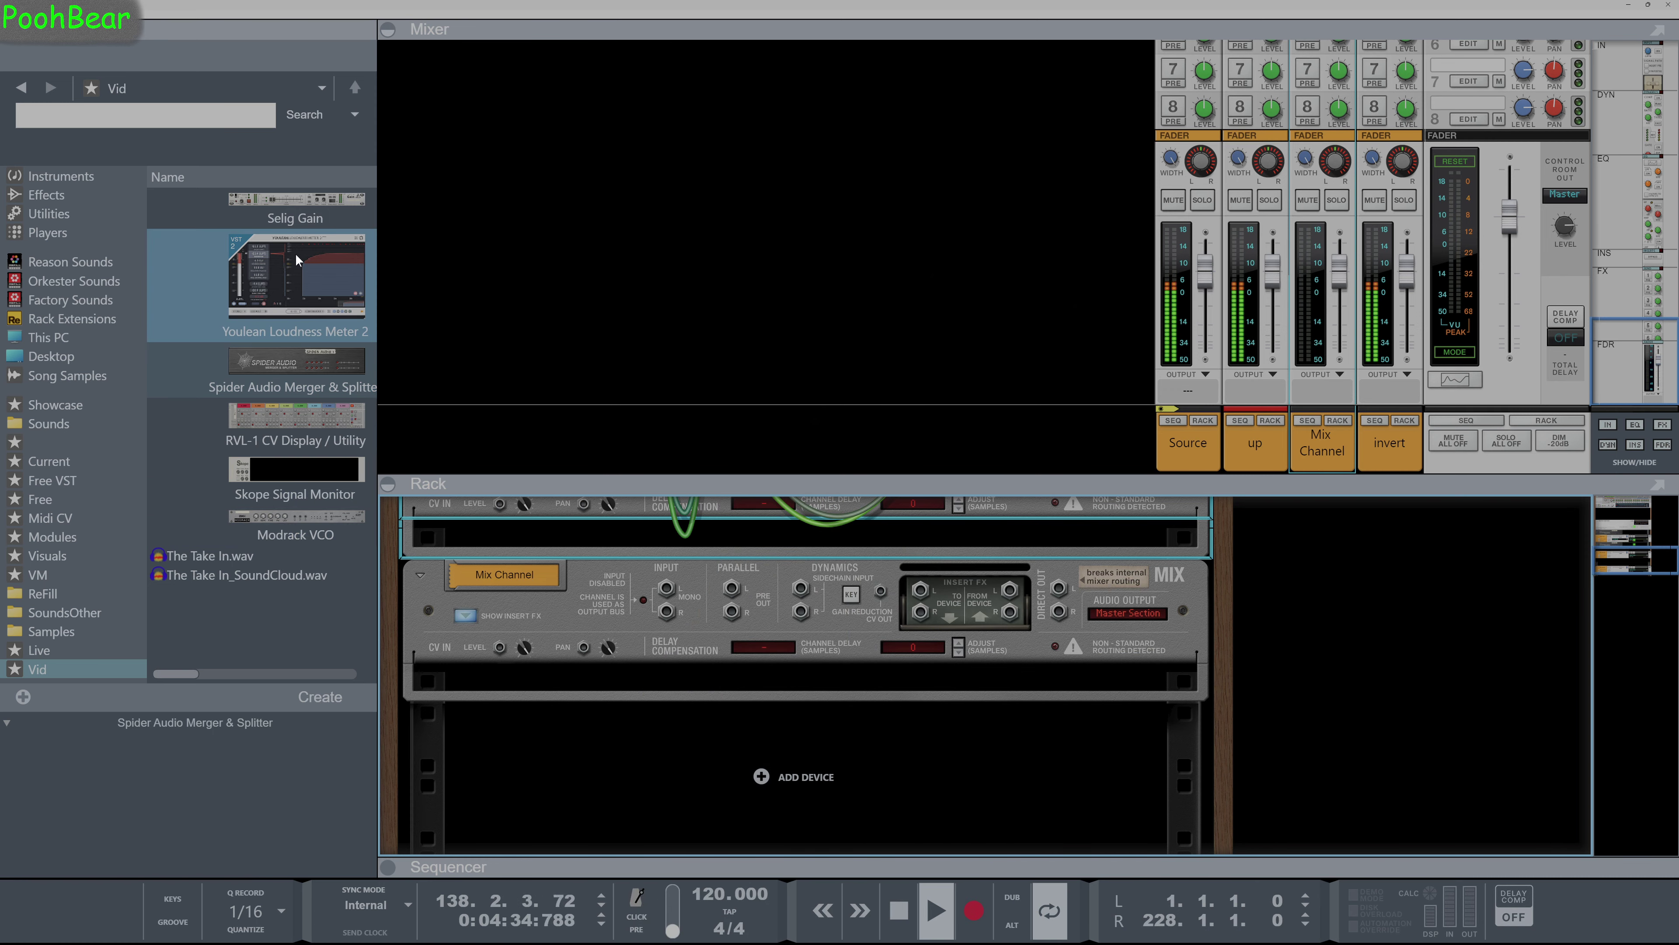
mouse_move(293, 212)
mouse_down()
mouse_move(590, 528)
mouse_move(614, 634)
mouse_up()
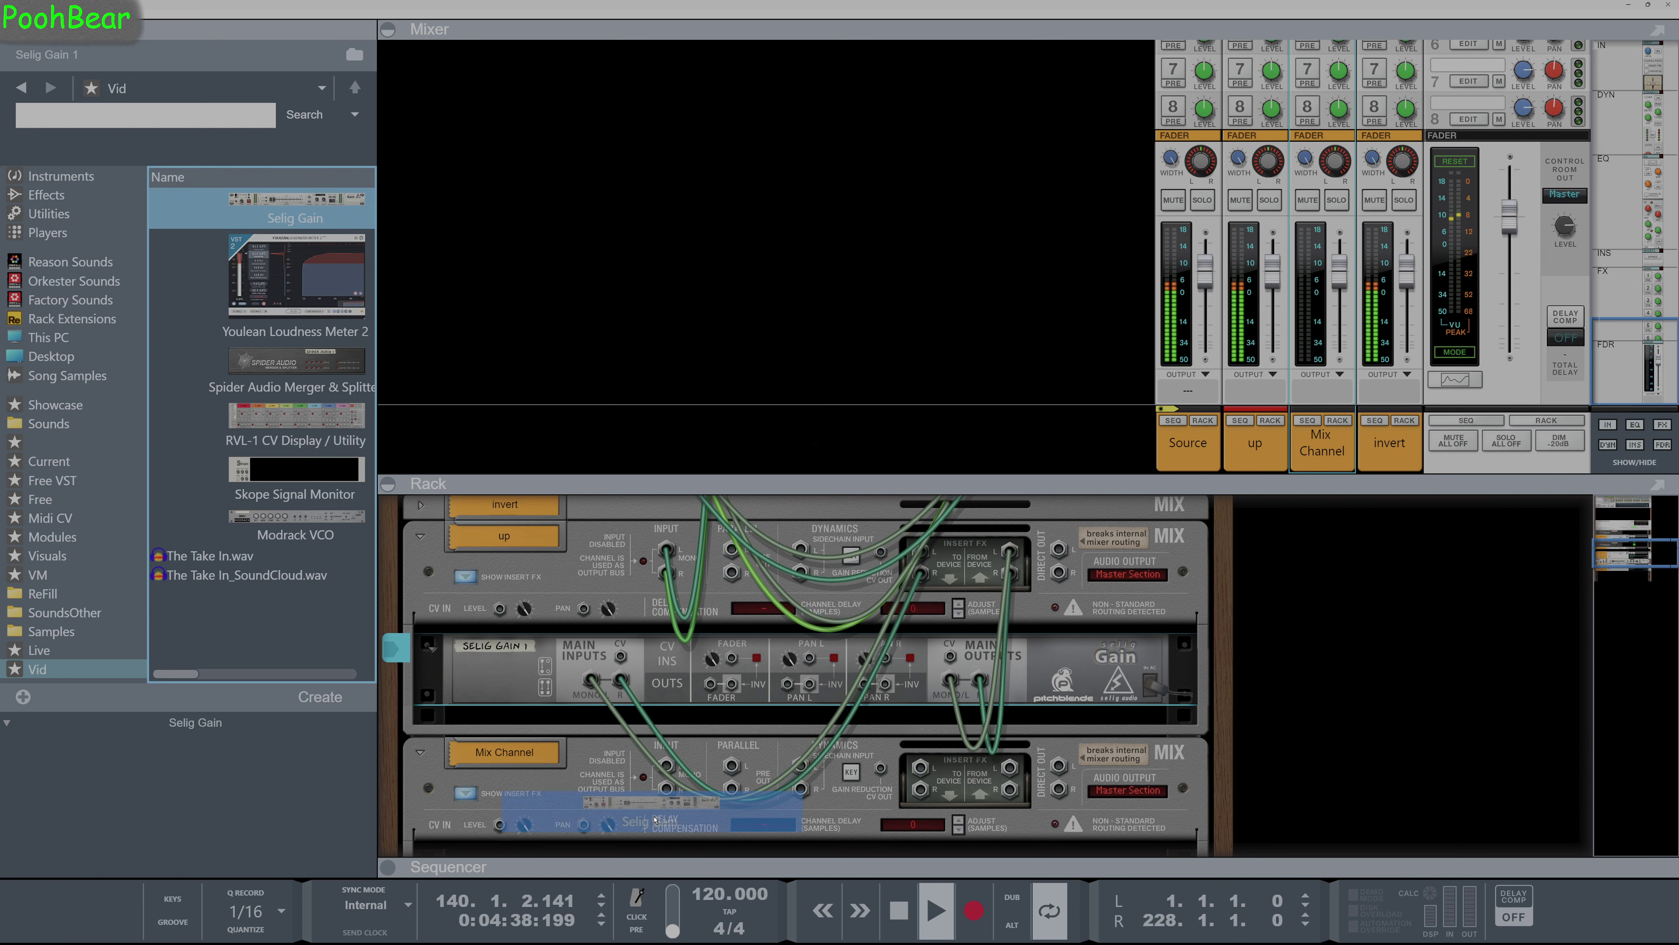
drag(692, 843, 691, 843)
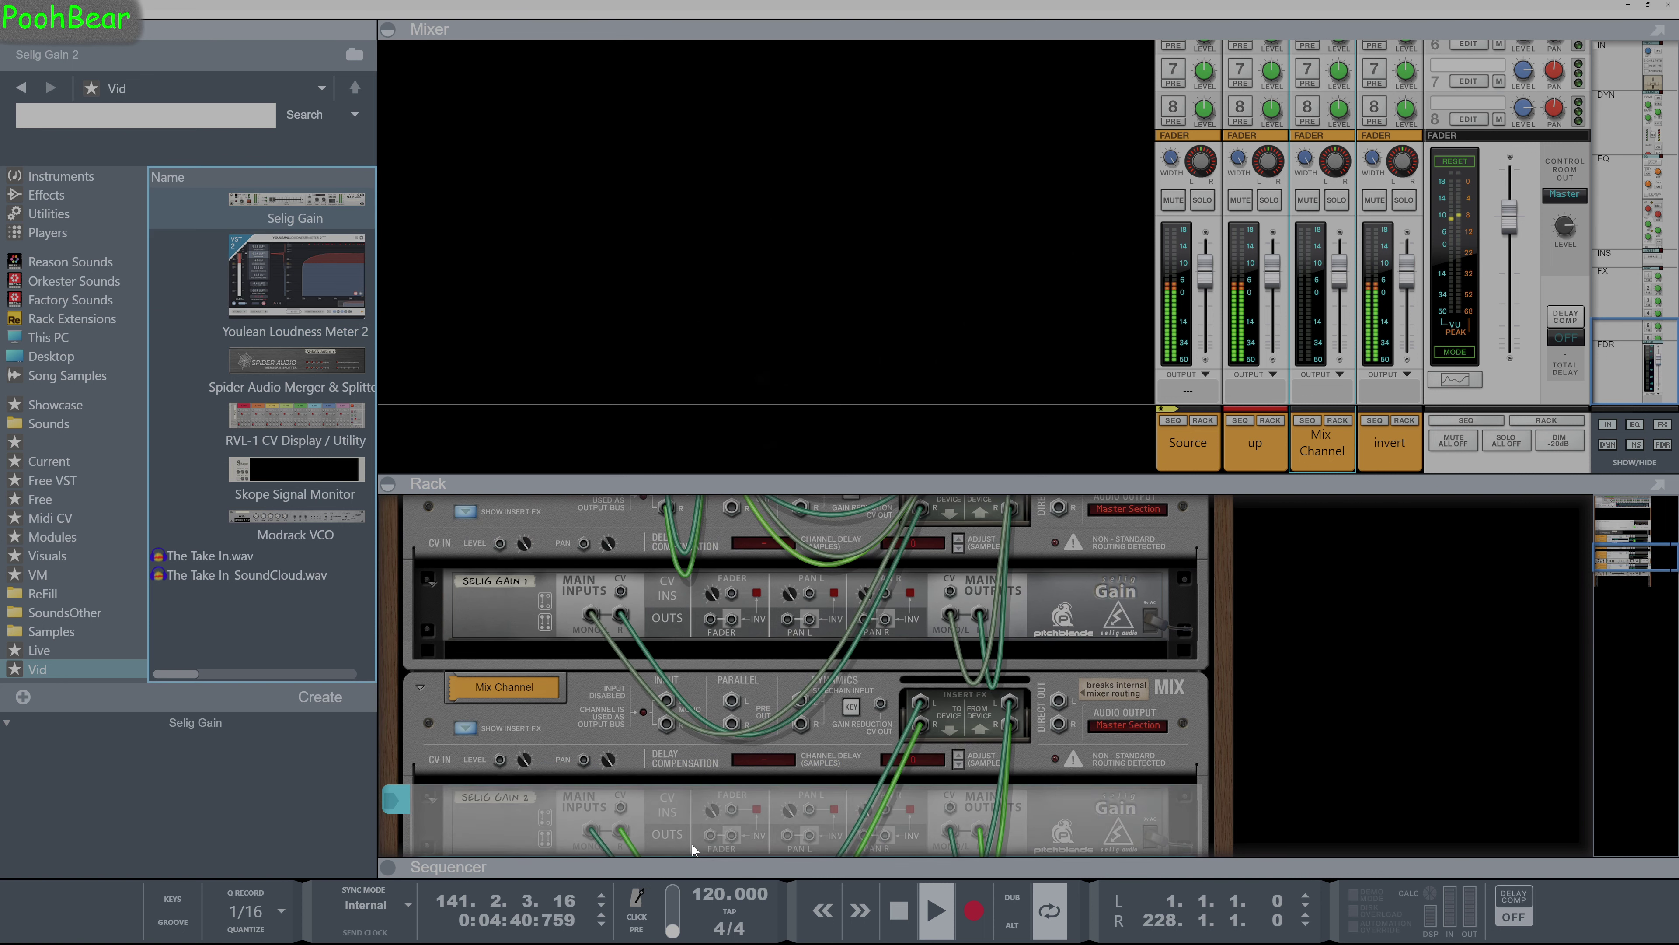
Step: Insert Youlean Loudness Meter 2 after Selig Gain on the up channel and keep its window open beside the rack
drag(324, 299, 786, 663)
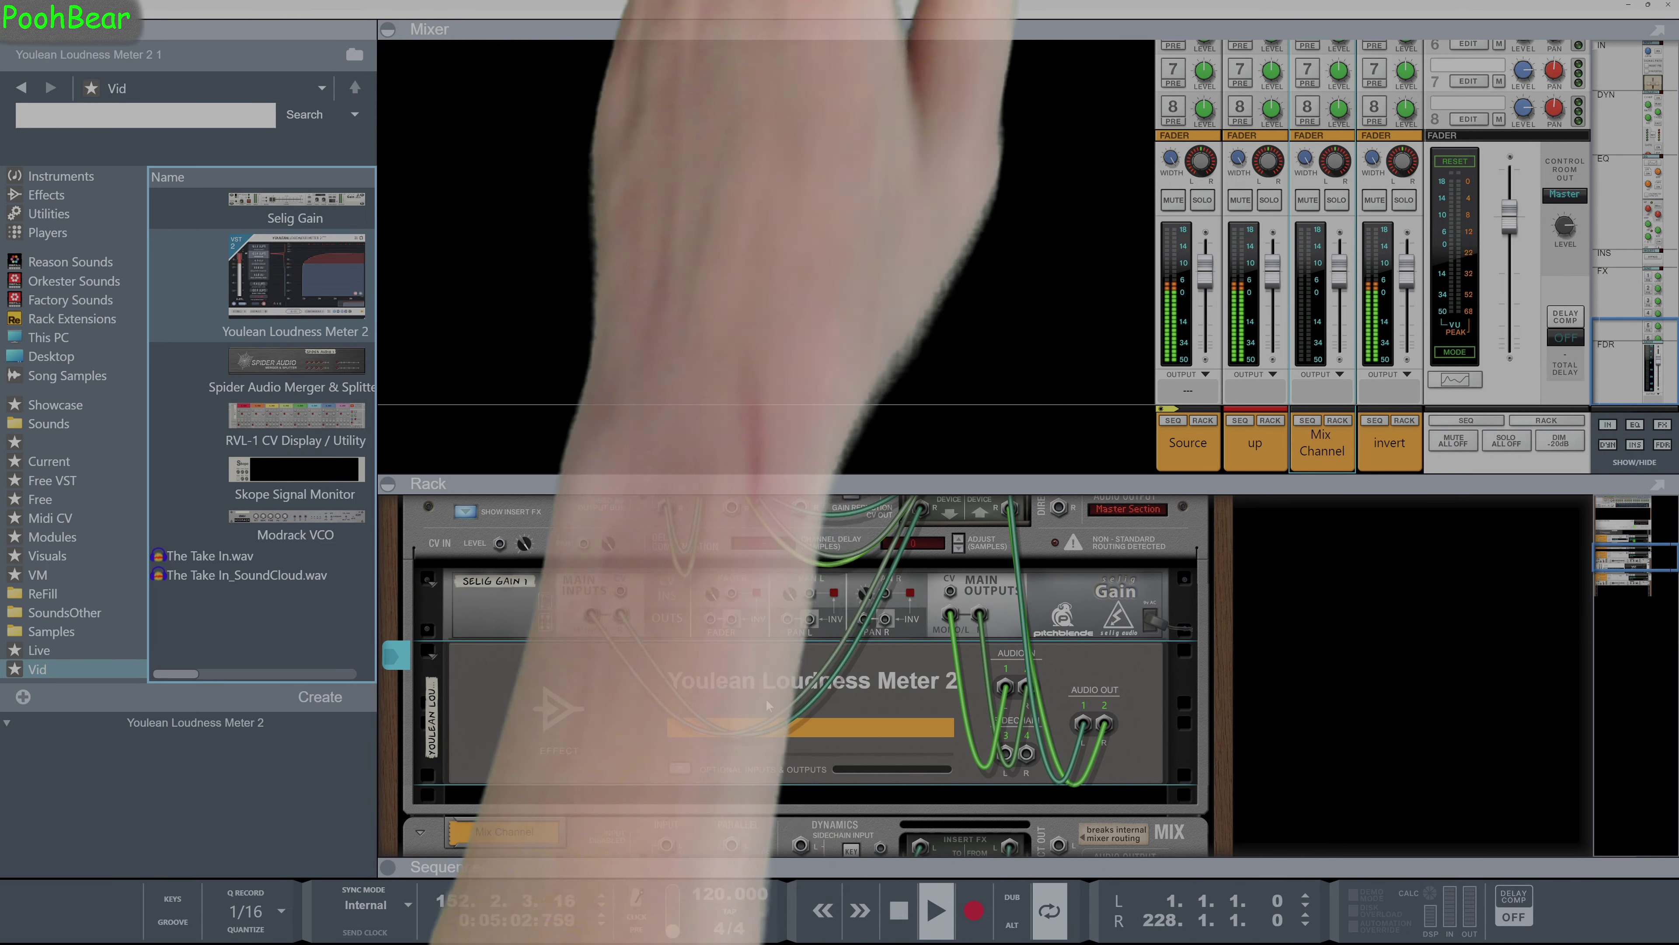
key(Tab)
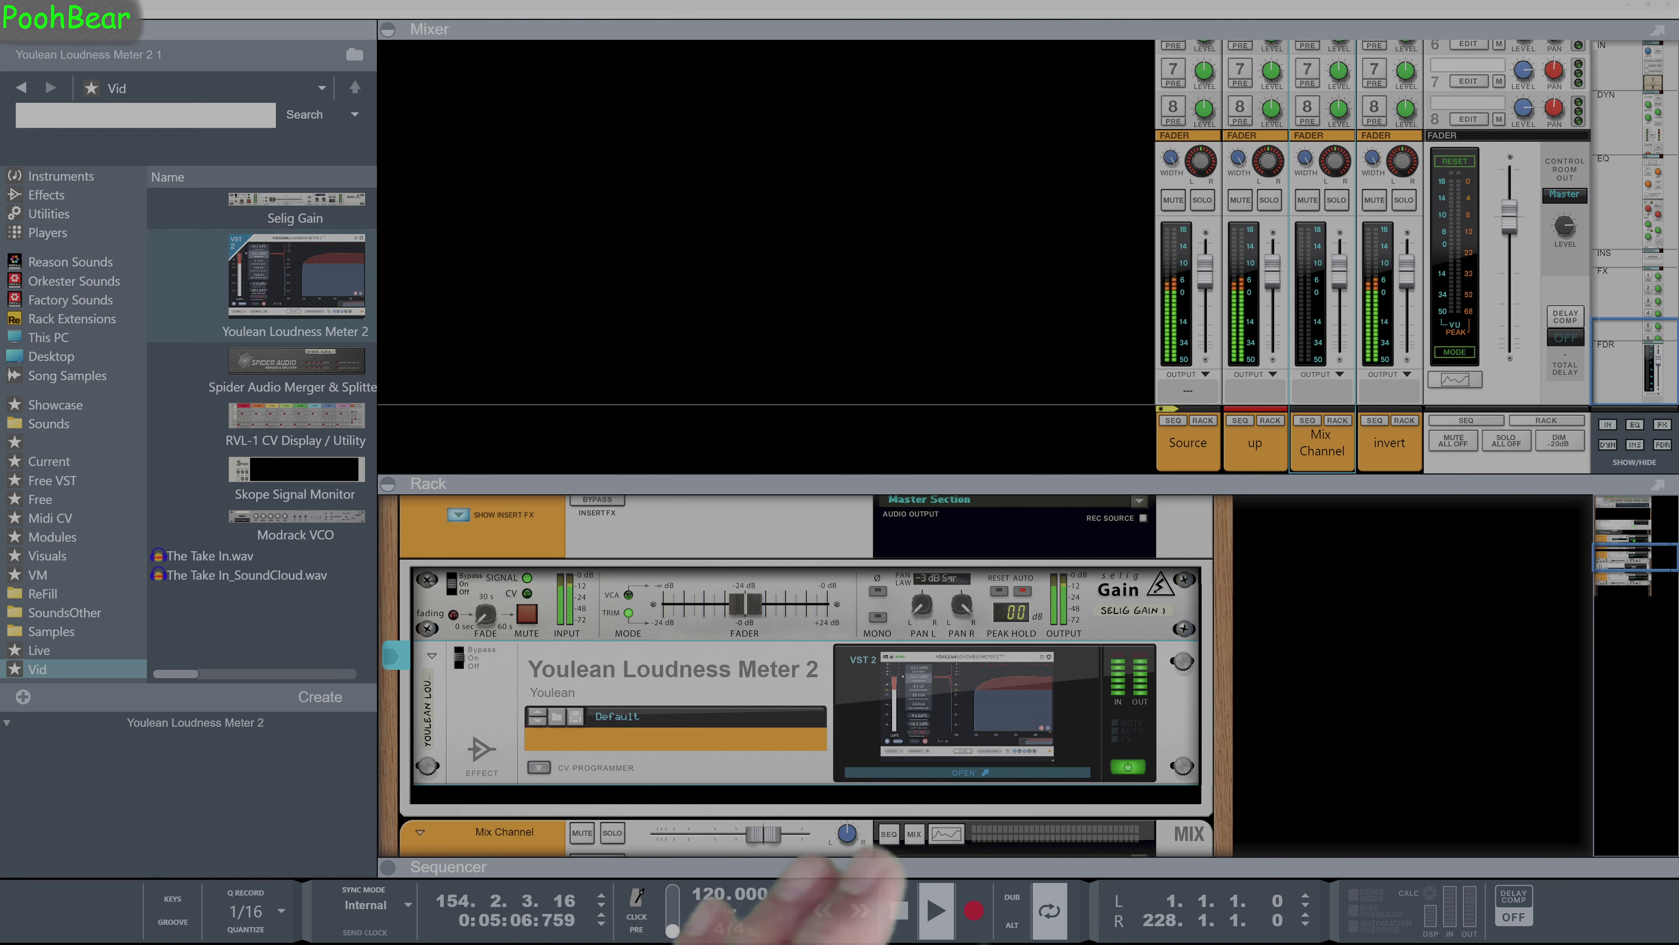
click(965, 772)
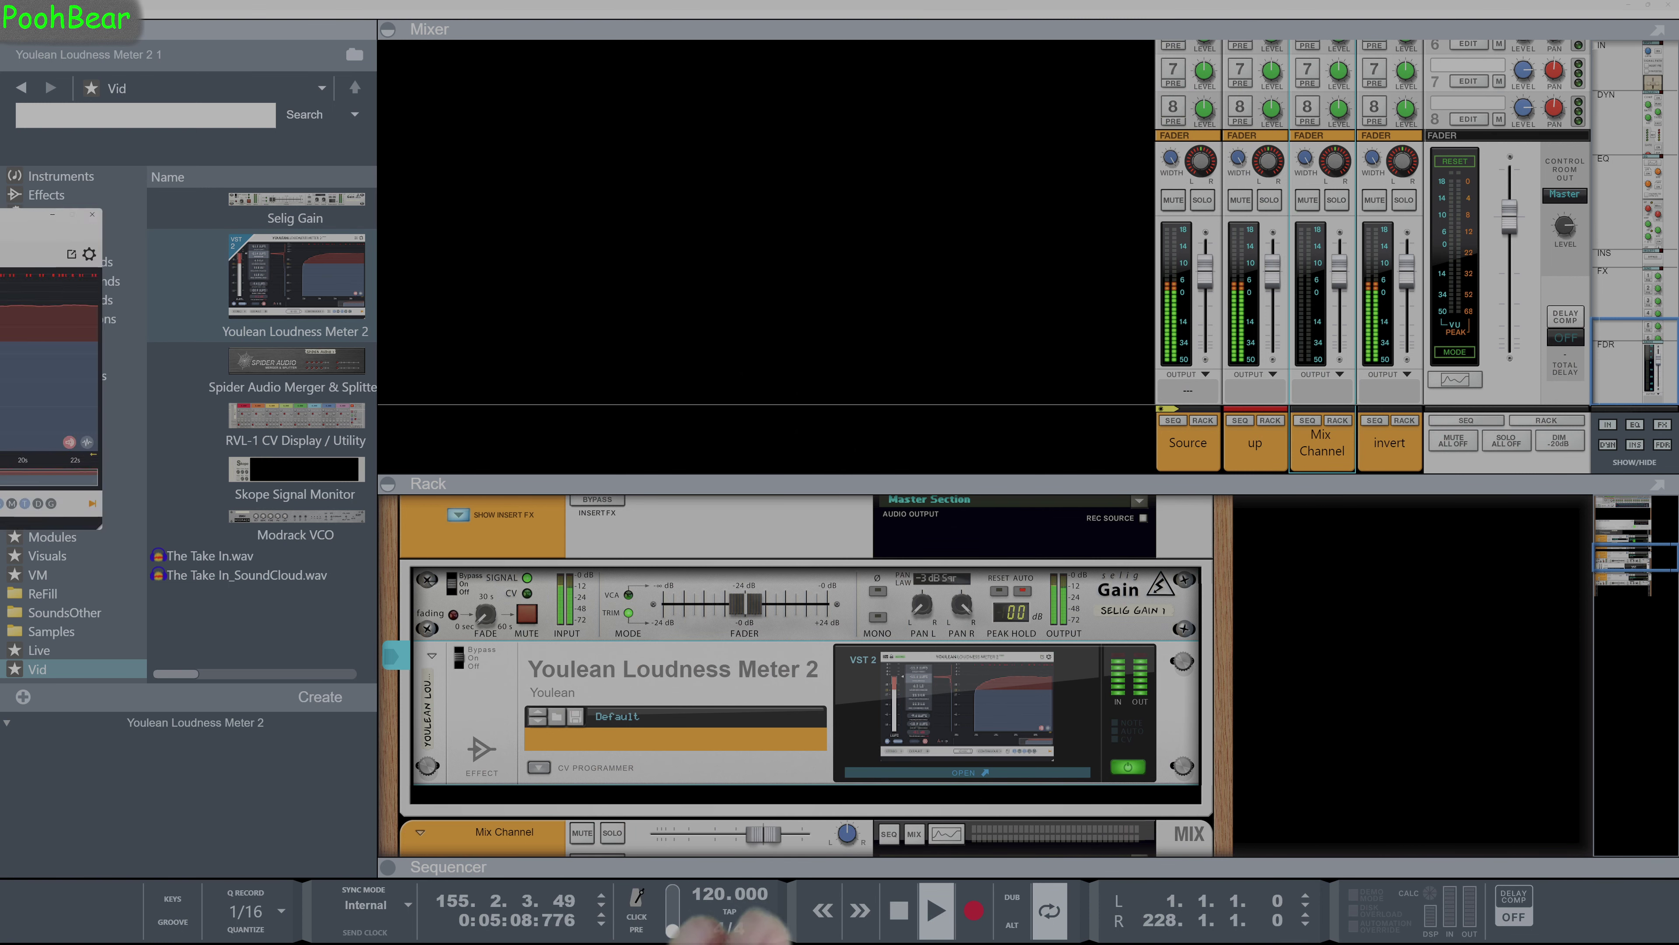
drag(568, 233, 1474, 430)
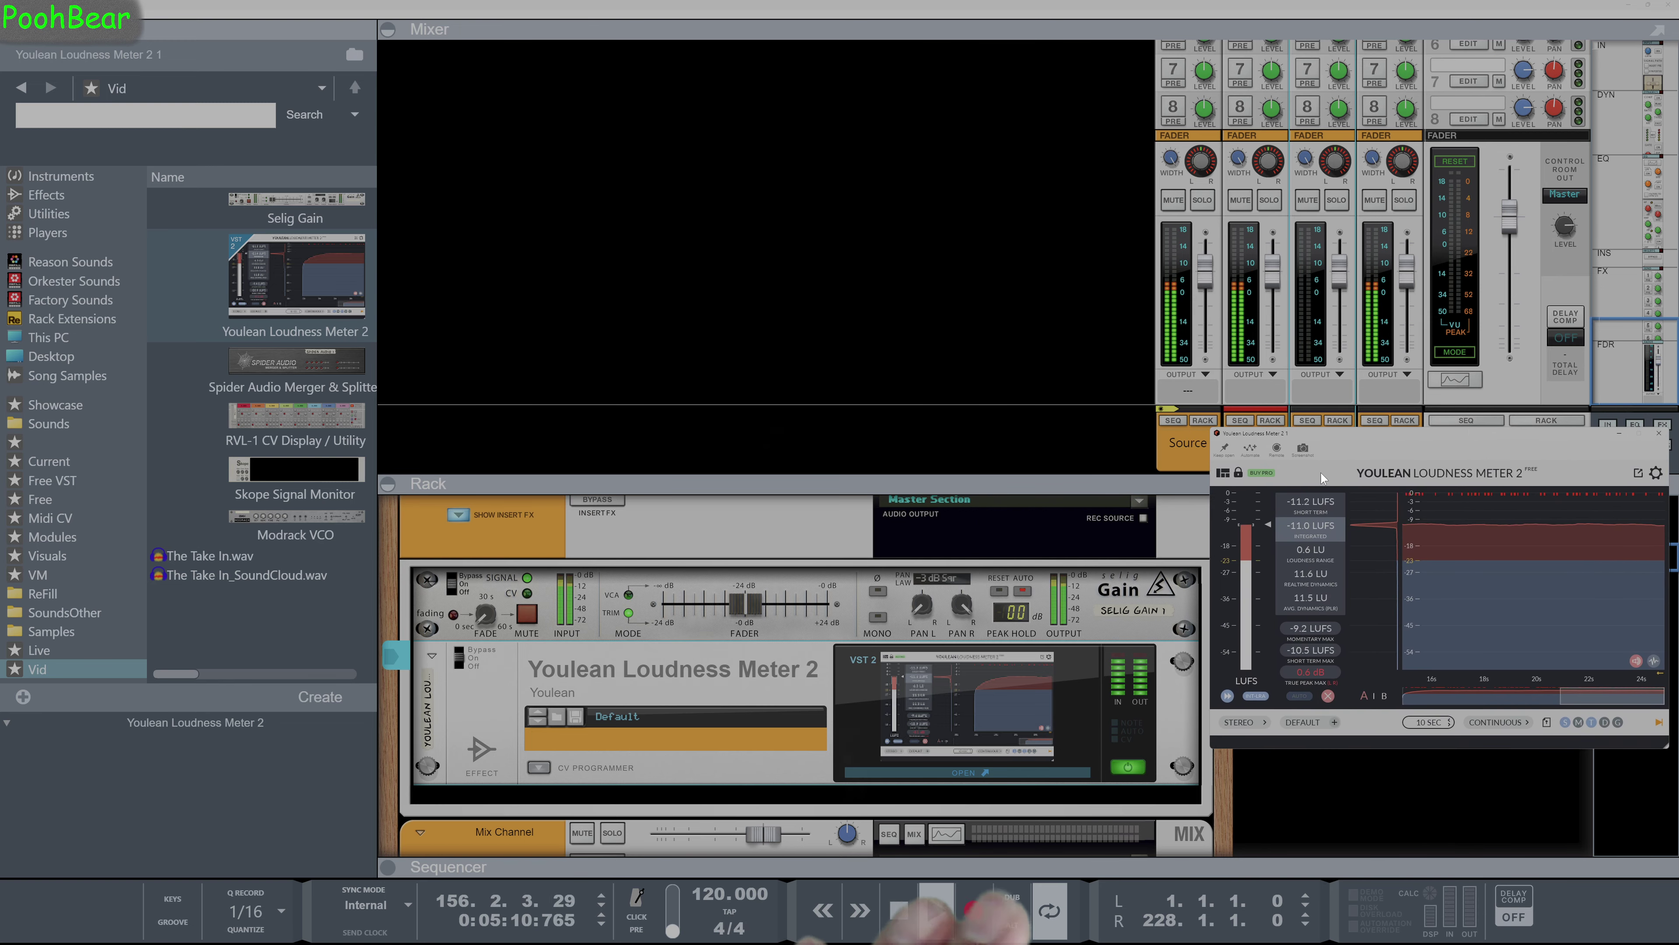
click(1225, 447)
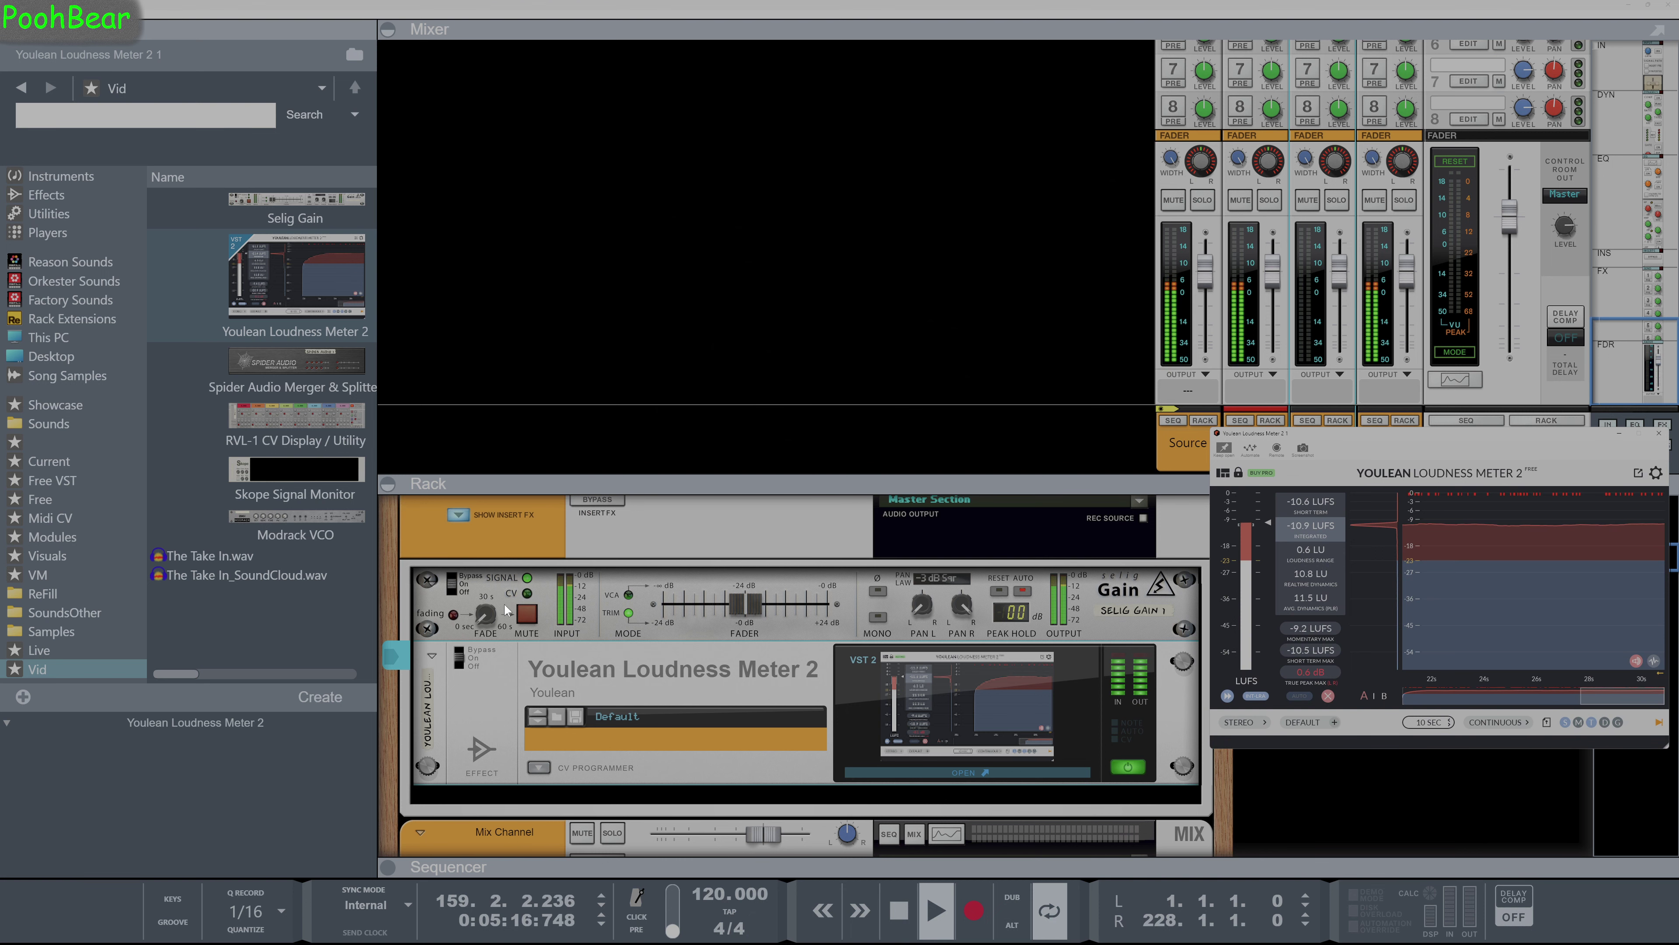
Step: Try boosting the up channel's Selig Gain fader and check the routing from the hardware interface and master section down the rack
click(749, 605)
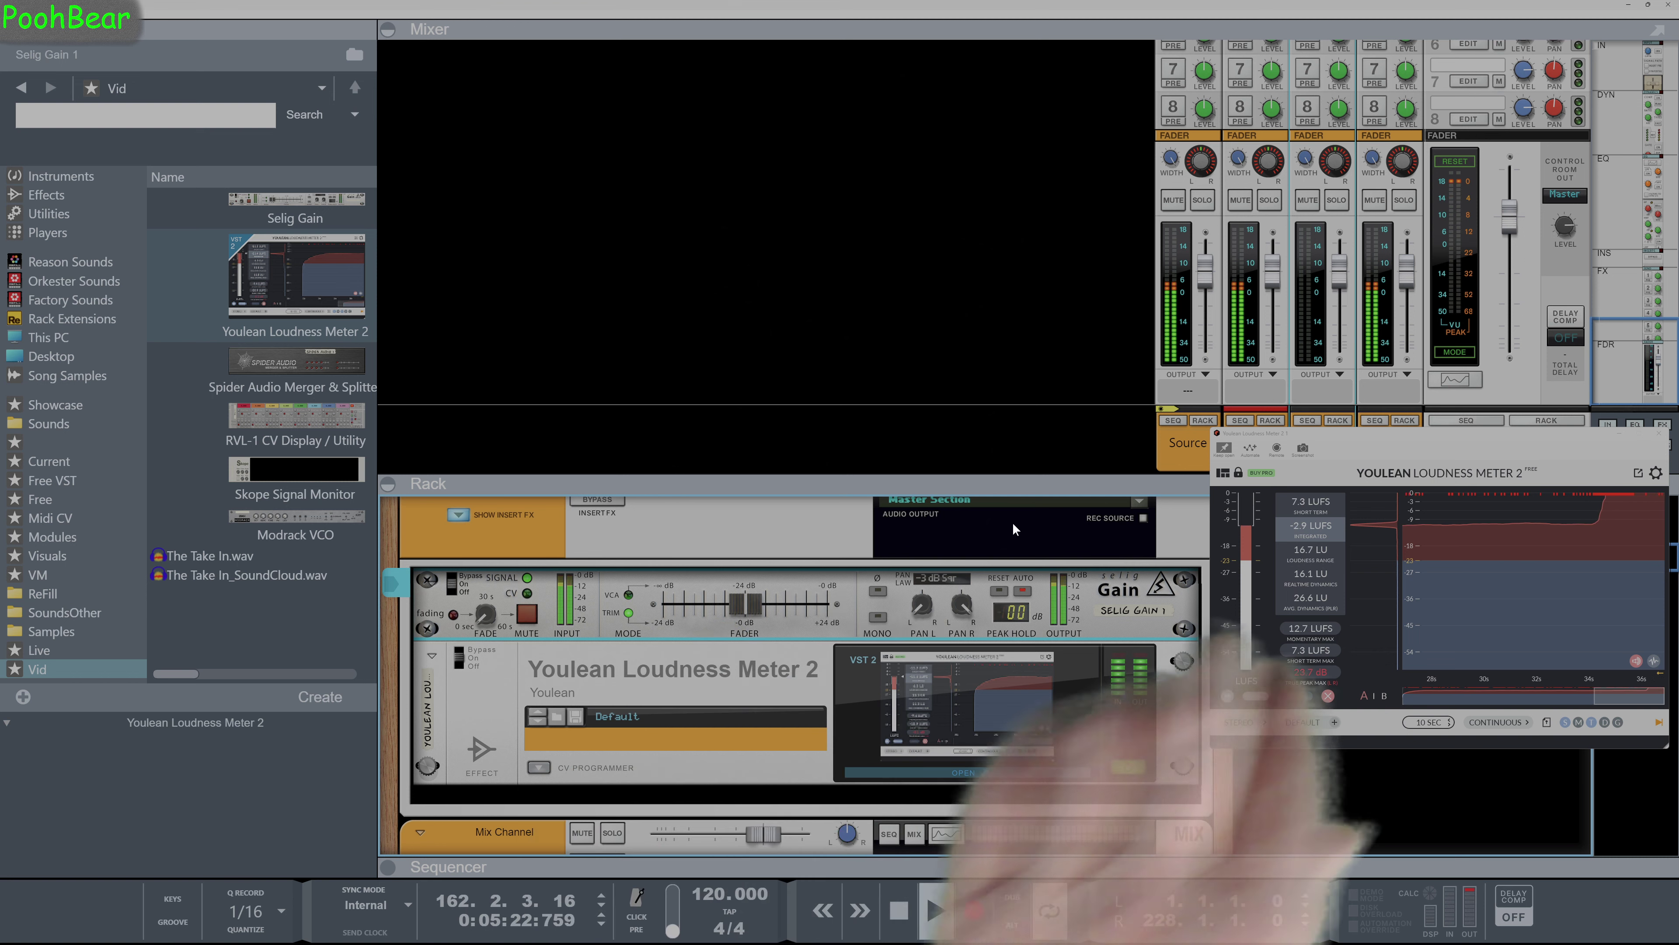
key(Tab)
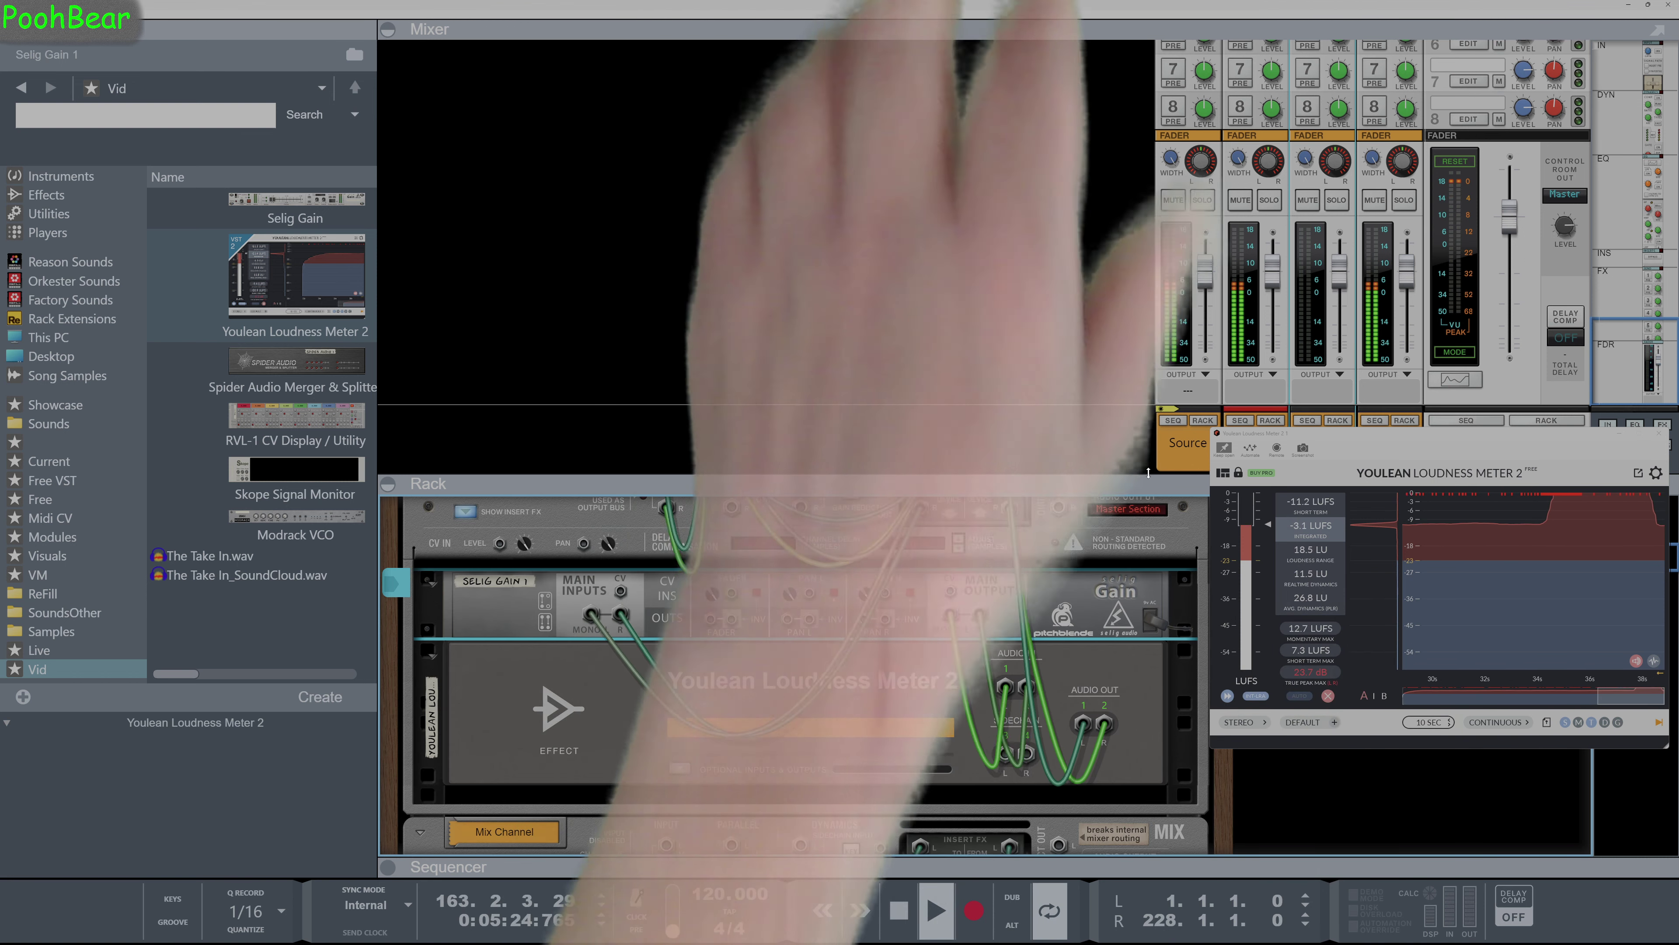
scroll(1057, 606, up, 2)
scroll(1053, 607, up, 4)
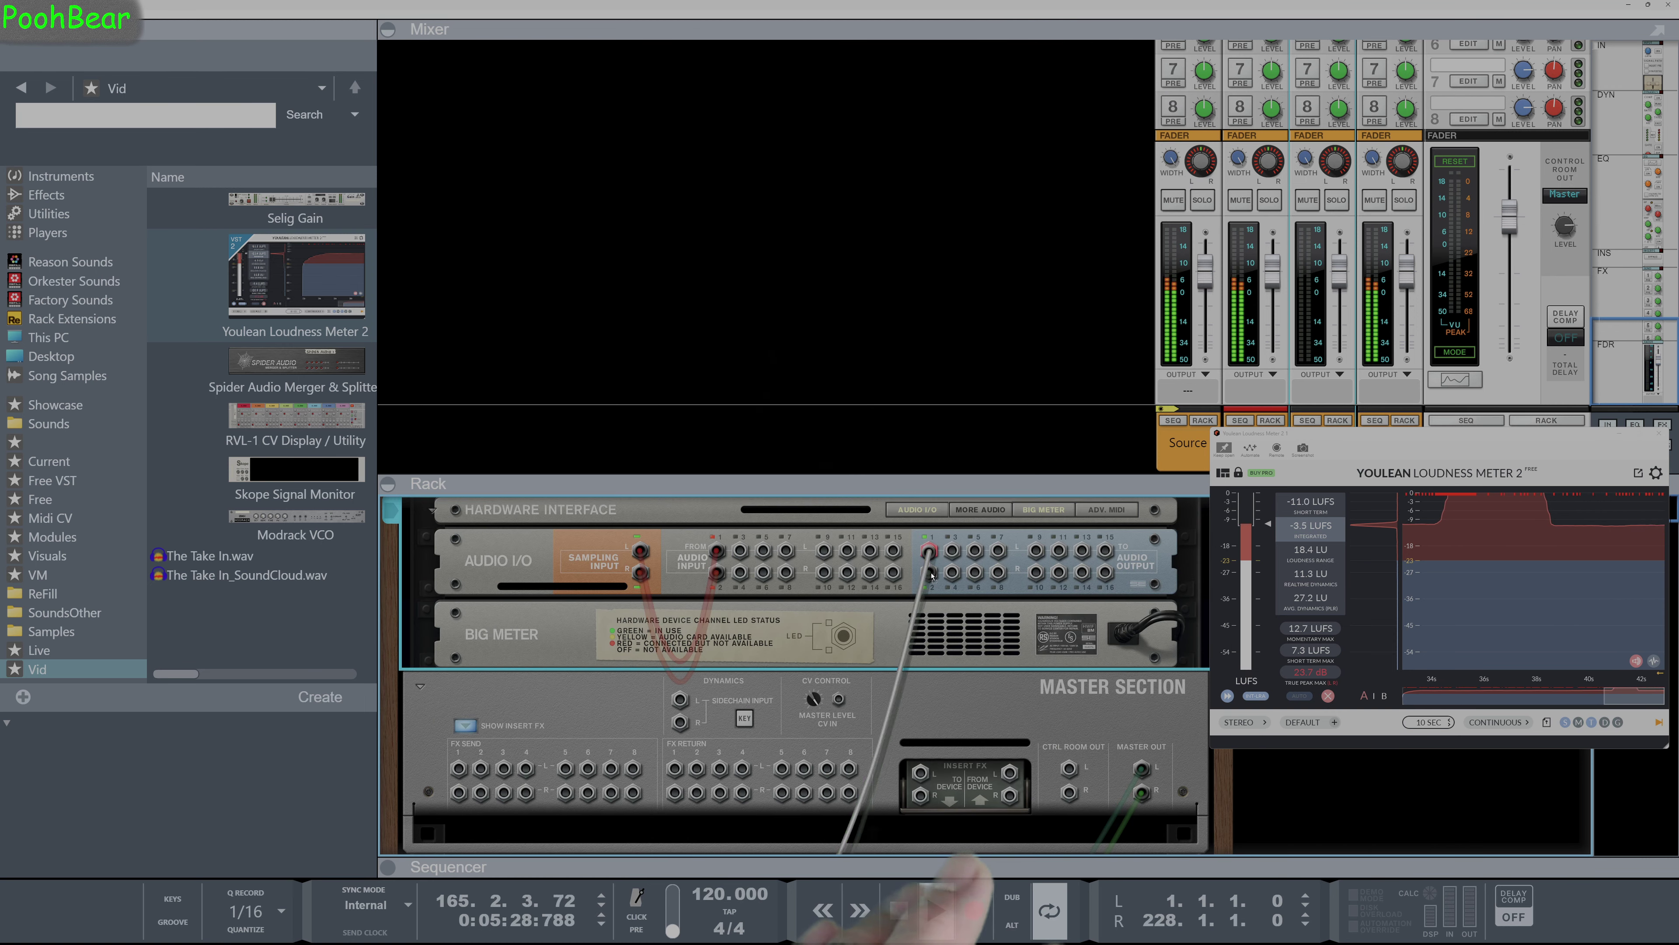
scroll(963, 673, down, 2)
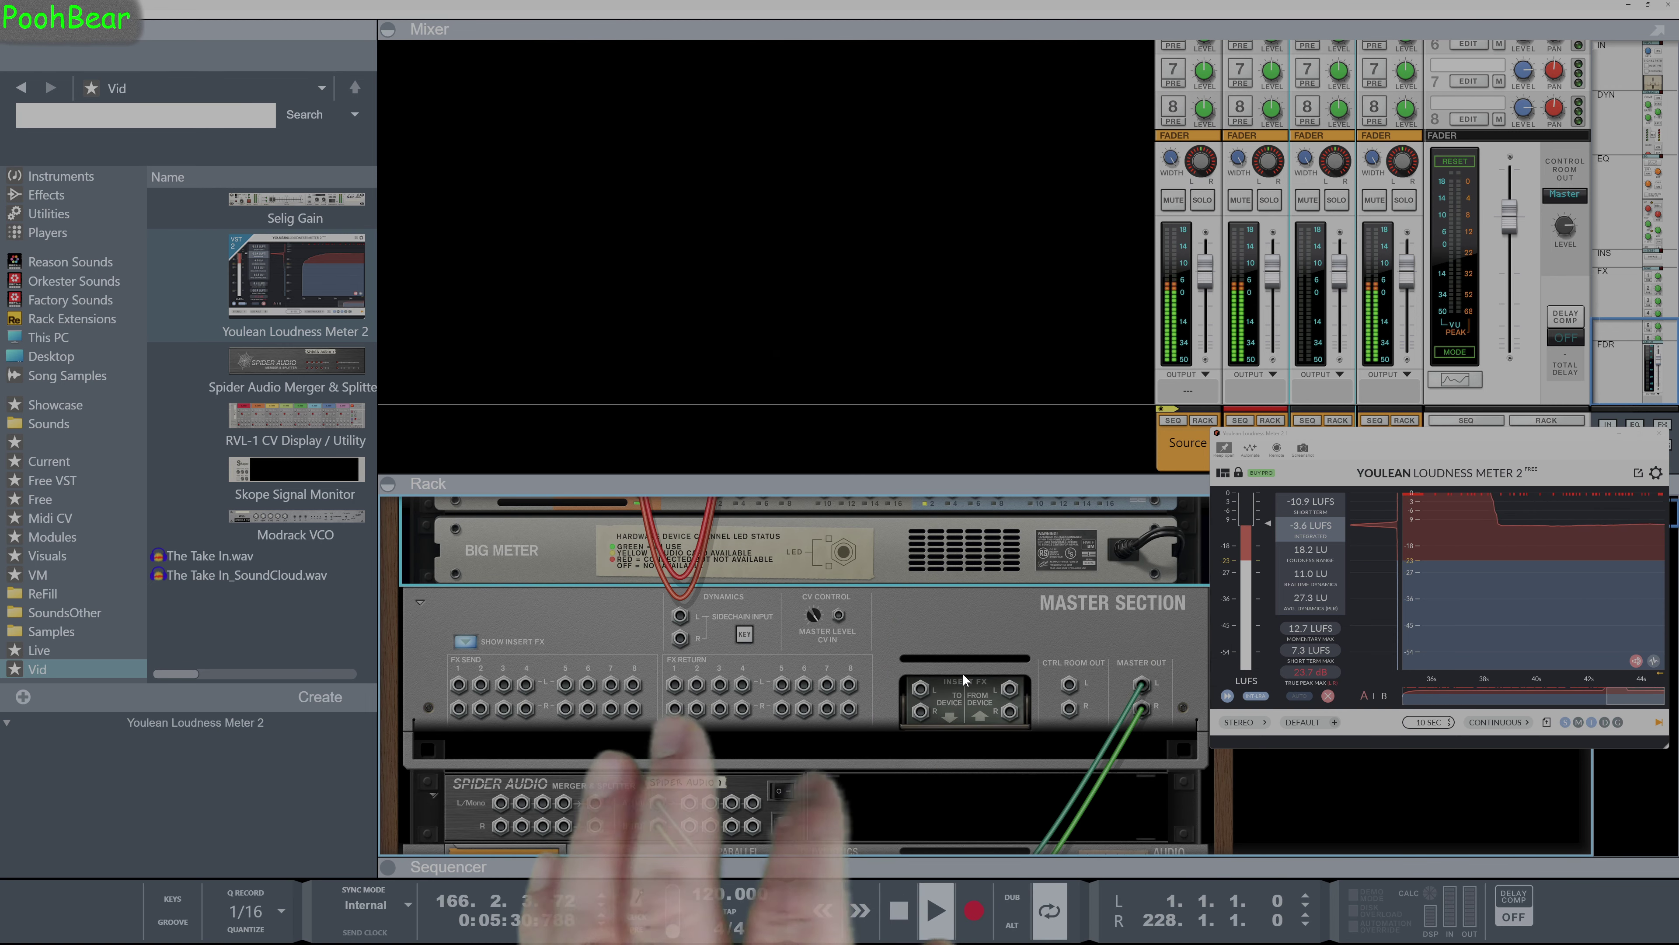
key(Tab)
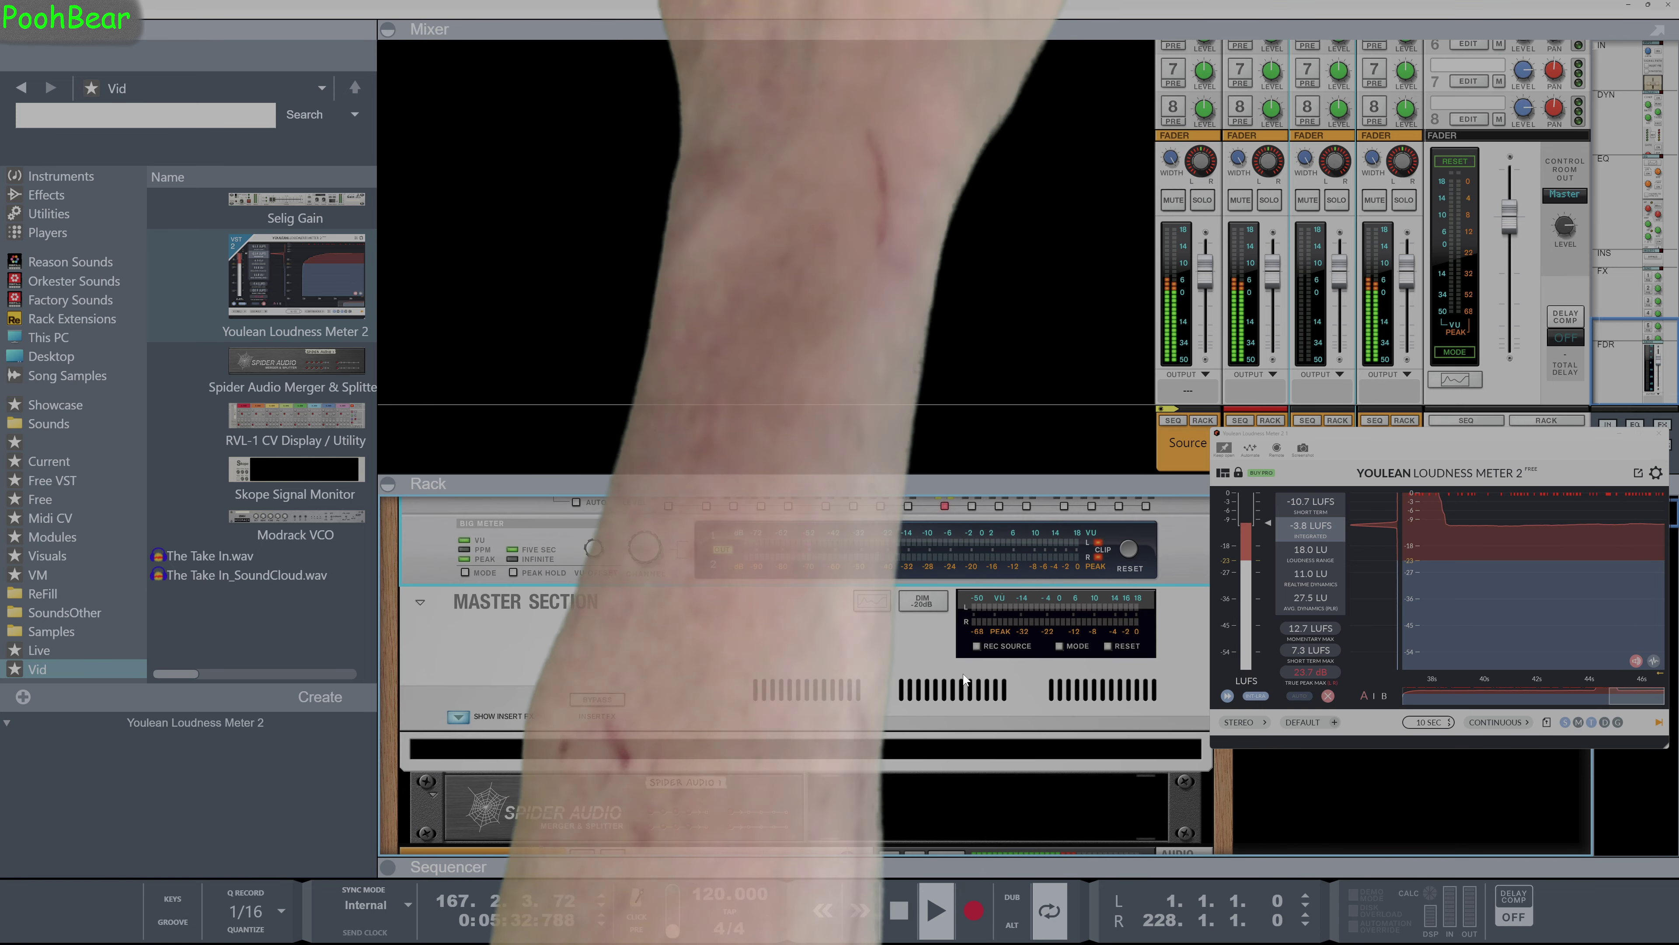
scroll(963, 672, down, 4)
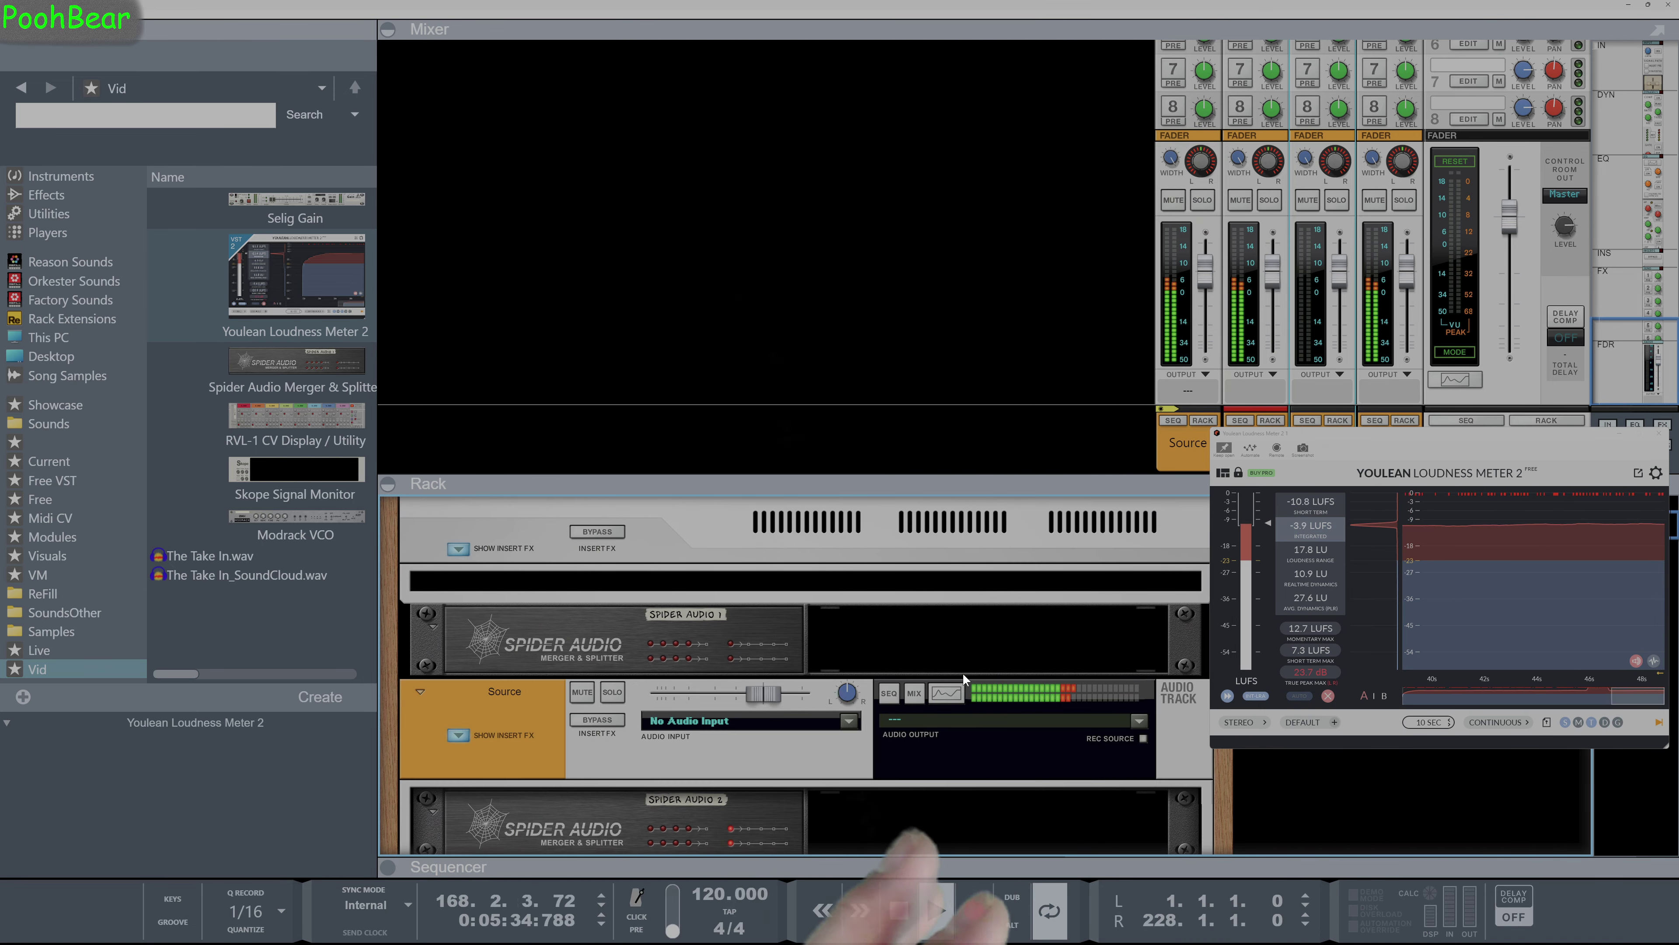
scroll(964, 673, down, 2)
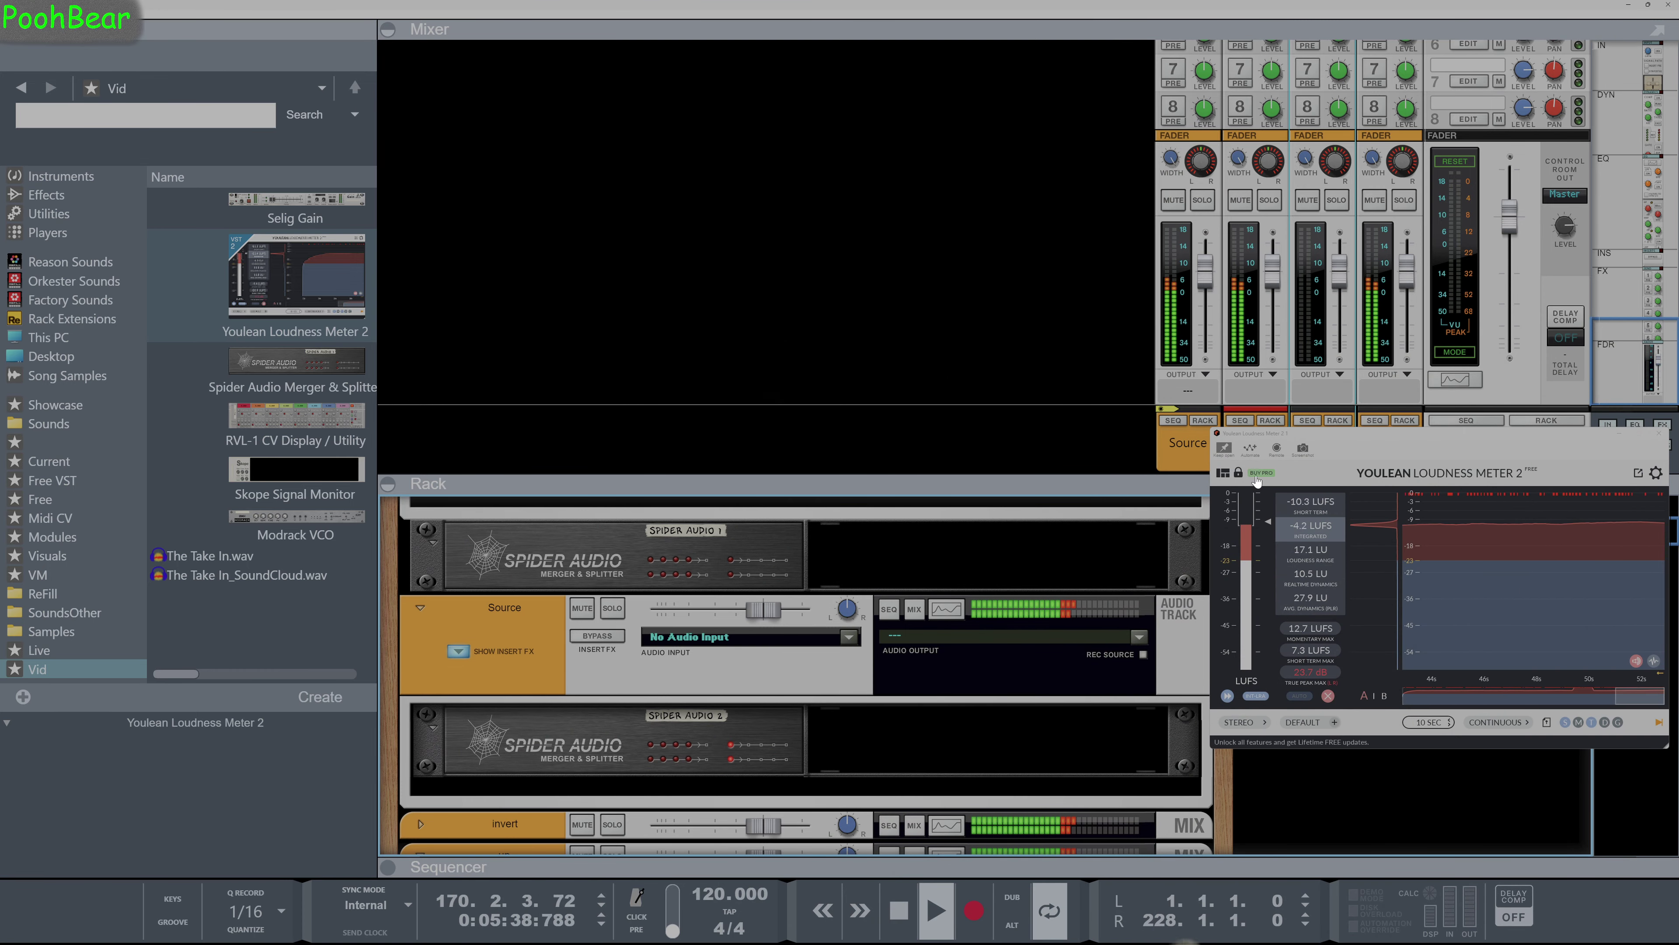
Step: Move the loudness meter window clear of the mixer channels, test a strong Selig Gain boost on up and reset the fader
drag(1356, 440, 1368, 516)
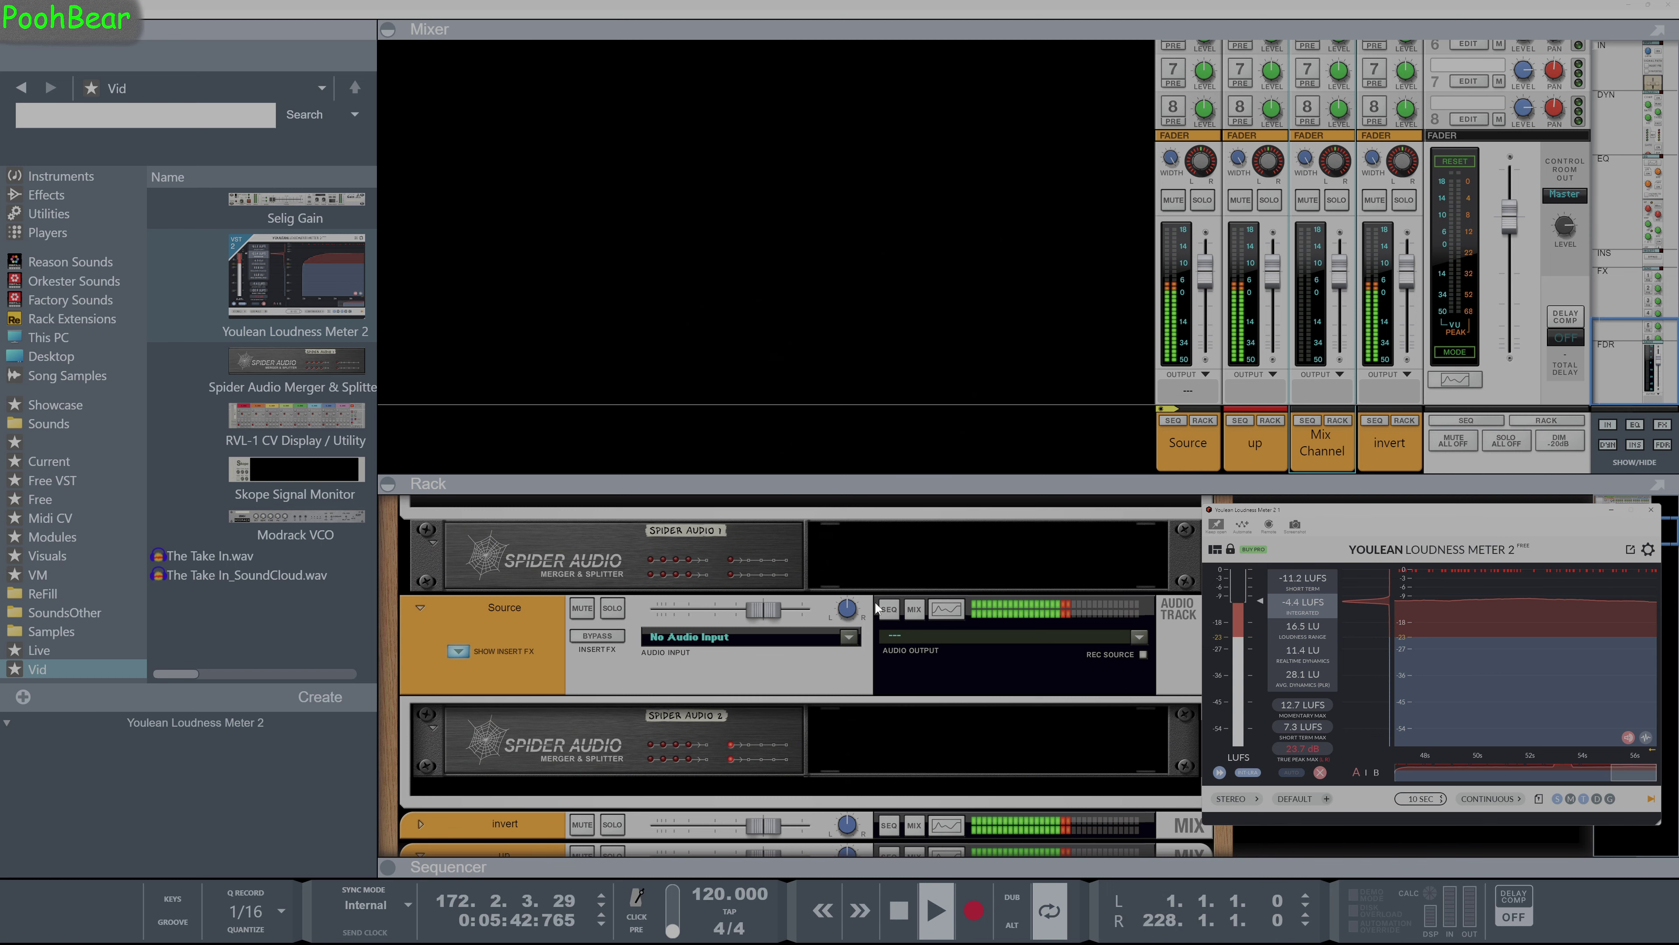
scroll(823, 644, down, 3)
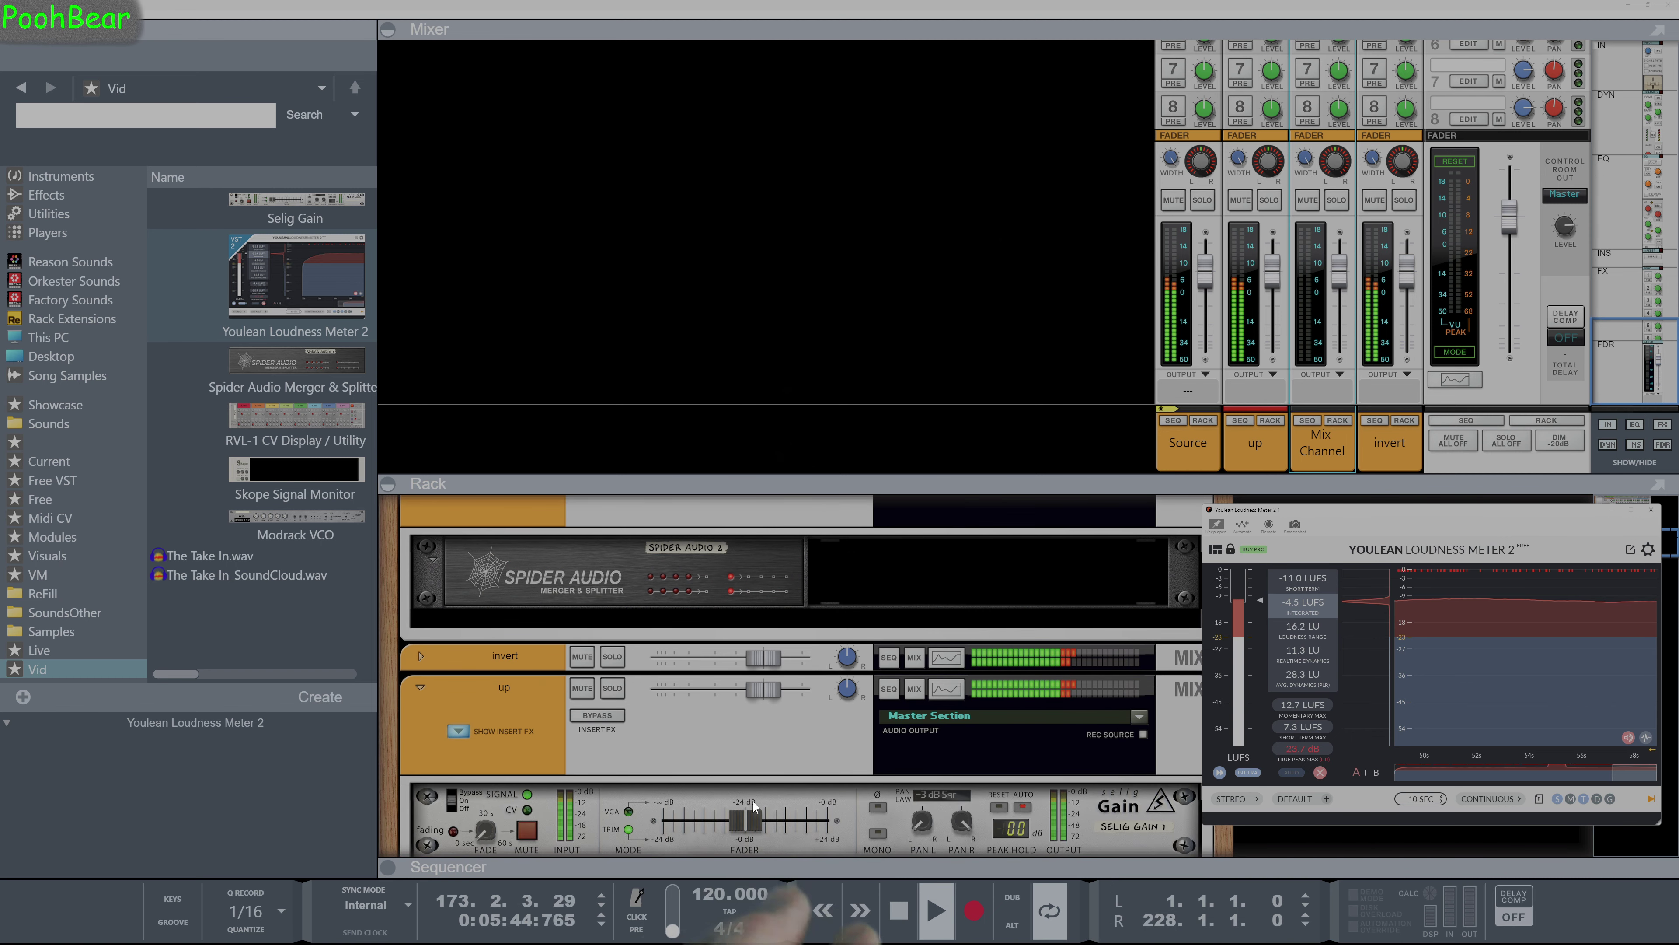
drag(753, 818, 853, 817)
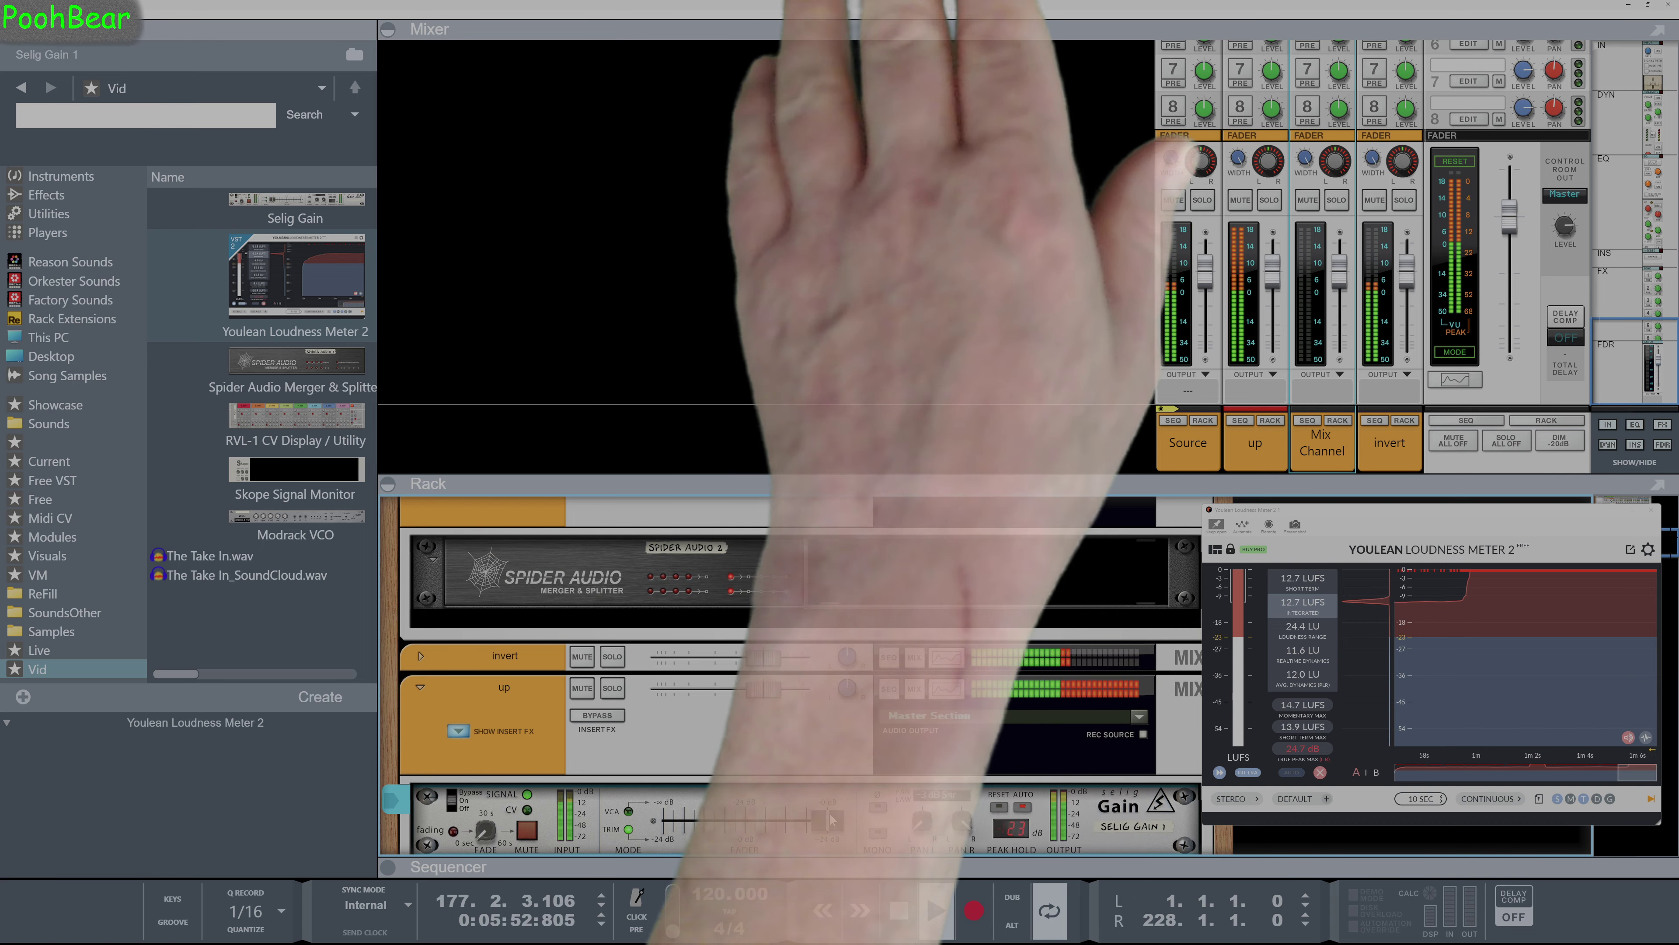
scroll(792, 801, down, 2)
scroll(791, 800, down, 2)
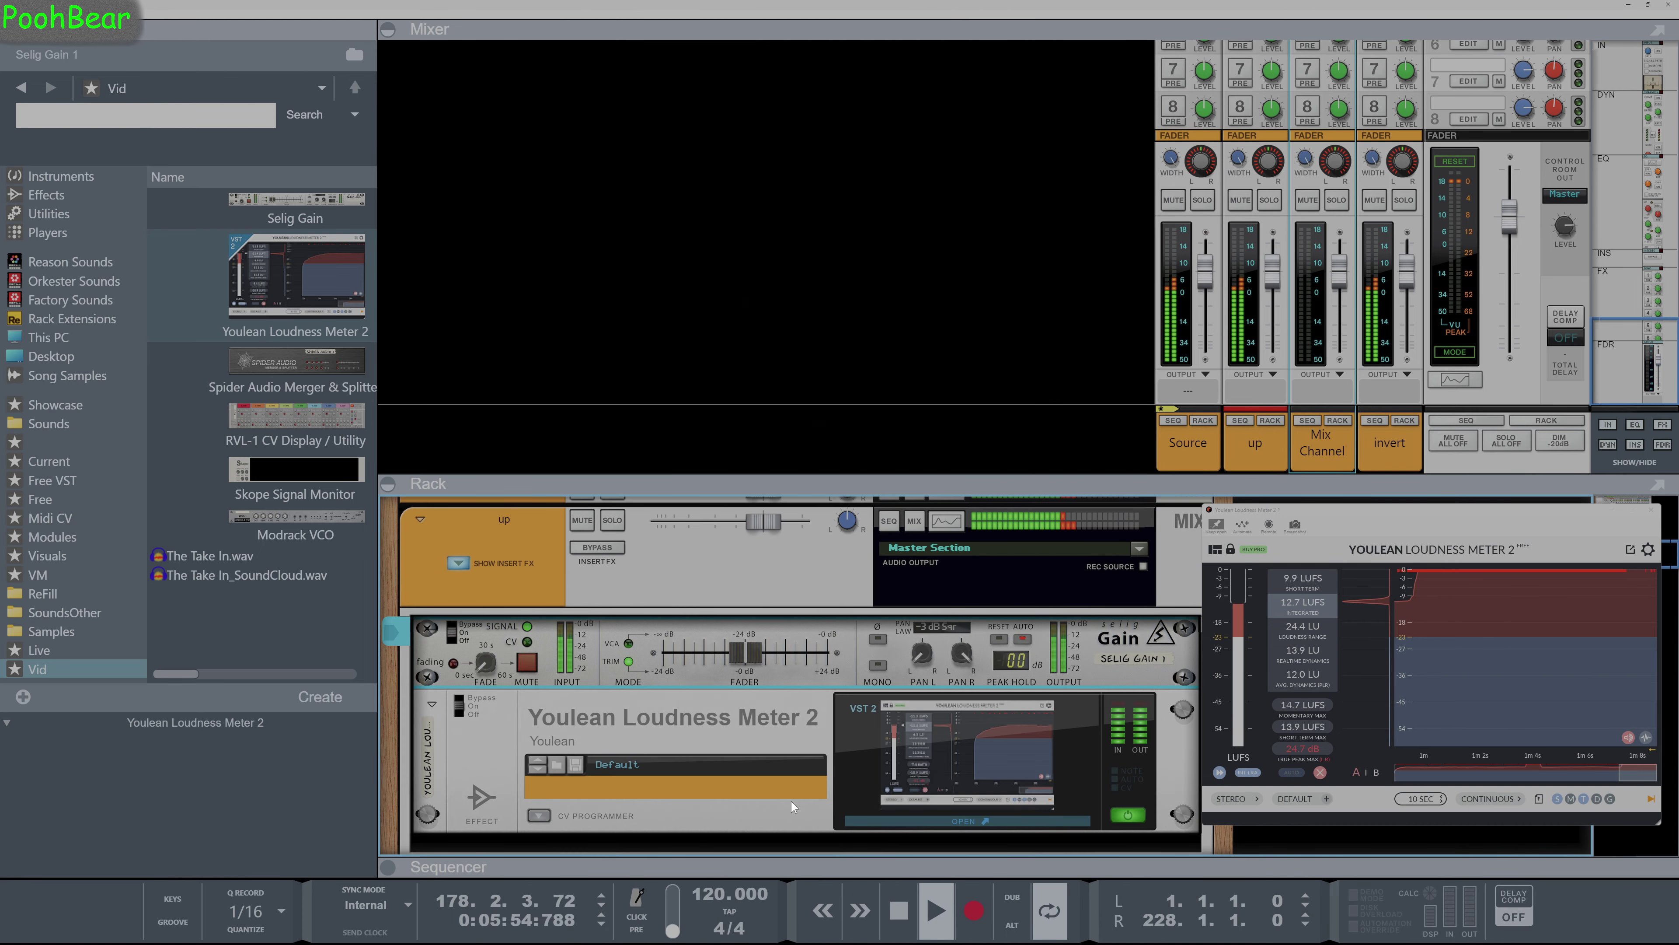
Step: Add an RVL-1 CV Display / Utility below the Youlean Loudness Meter 2 in the up channel's insert section
drag(311, 449, 566, 871)
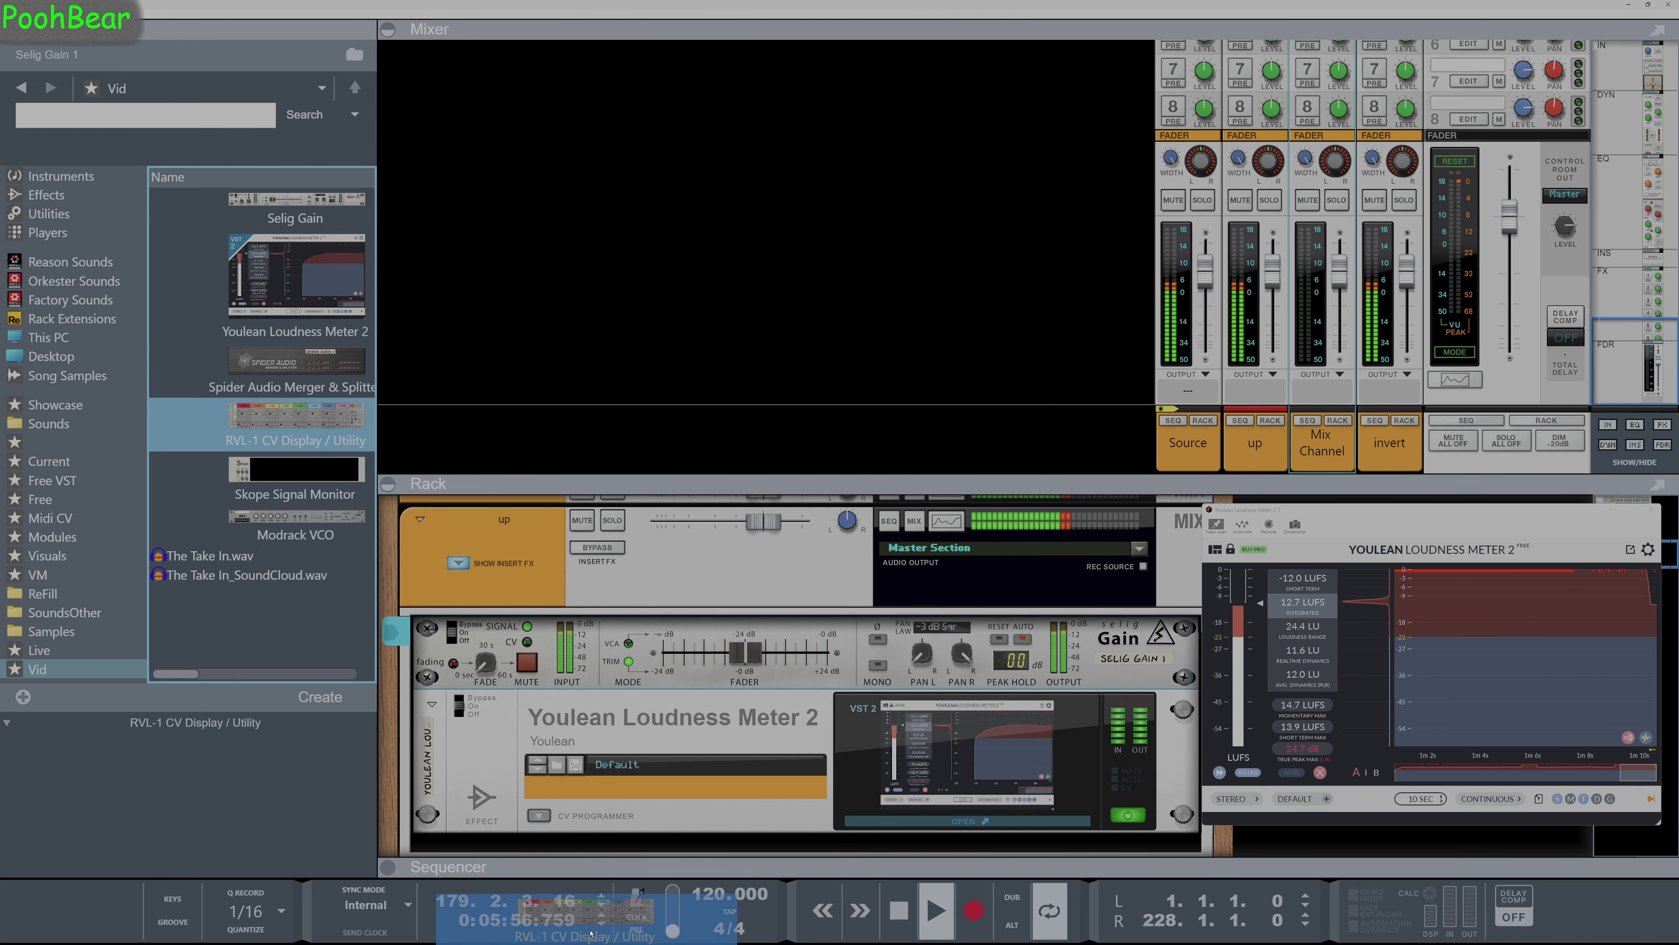
mouse_move(591, 933)
mouse_down()
mouse_move(673, 870)
mouse_move(820, 839)
mouse_move(1072, 869)
mouse_move(510, 732)
mouse_move(382, 495)
mouse_up()
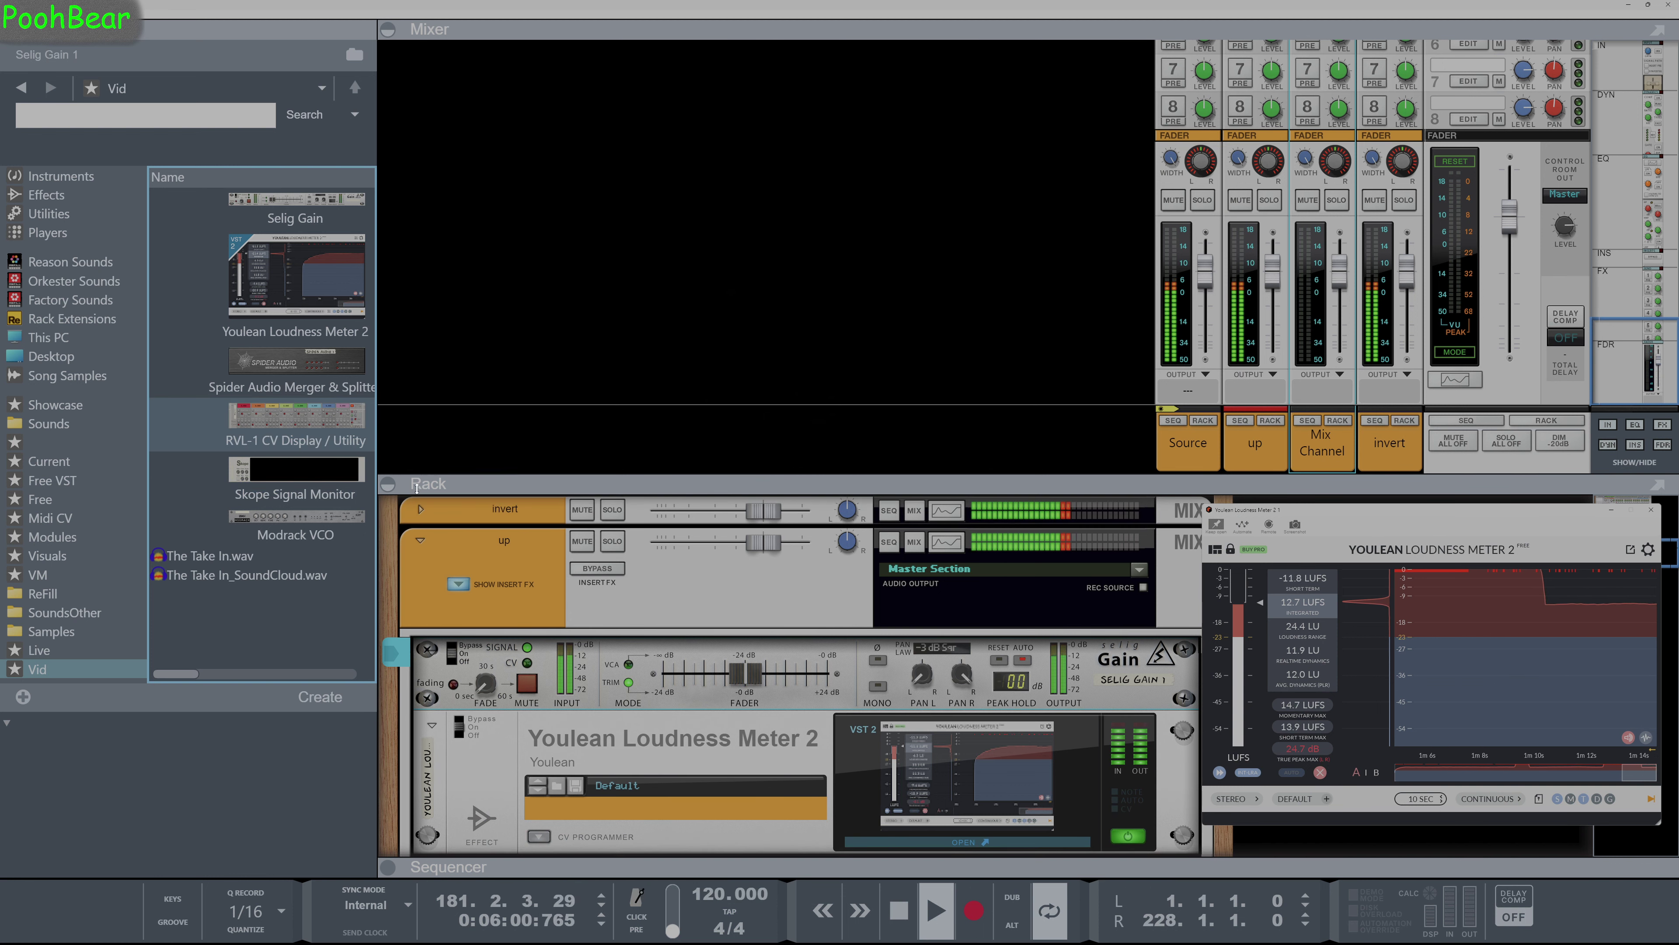
scroll(648, 689, down, 6)
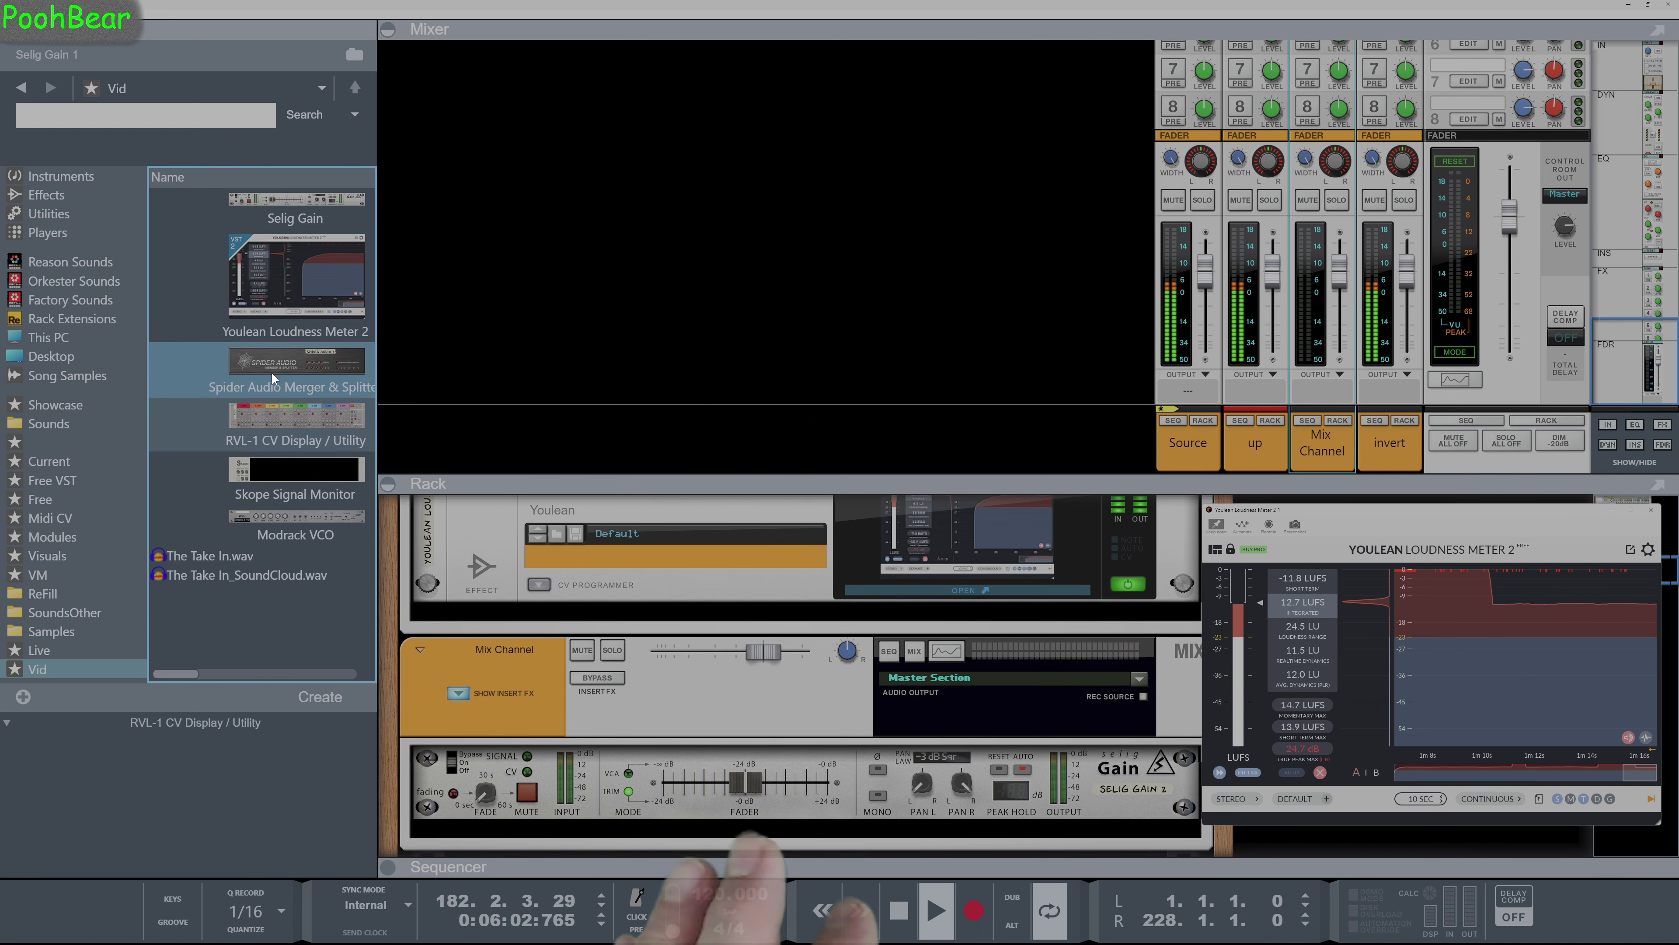
drag(295, 429, 603, 667)
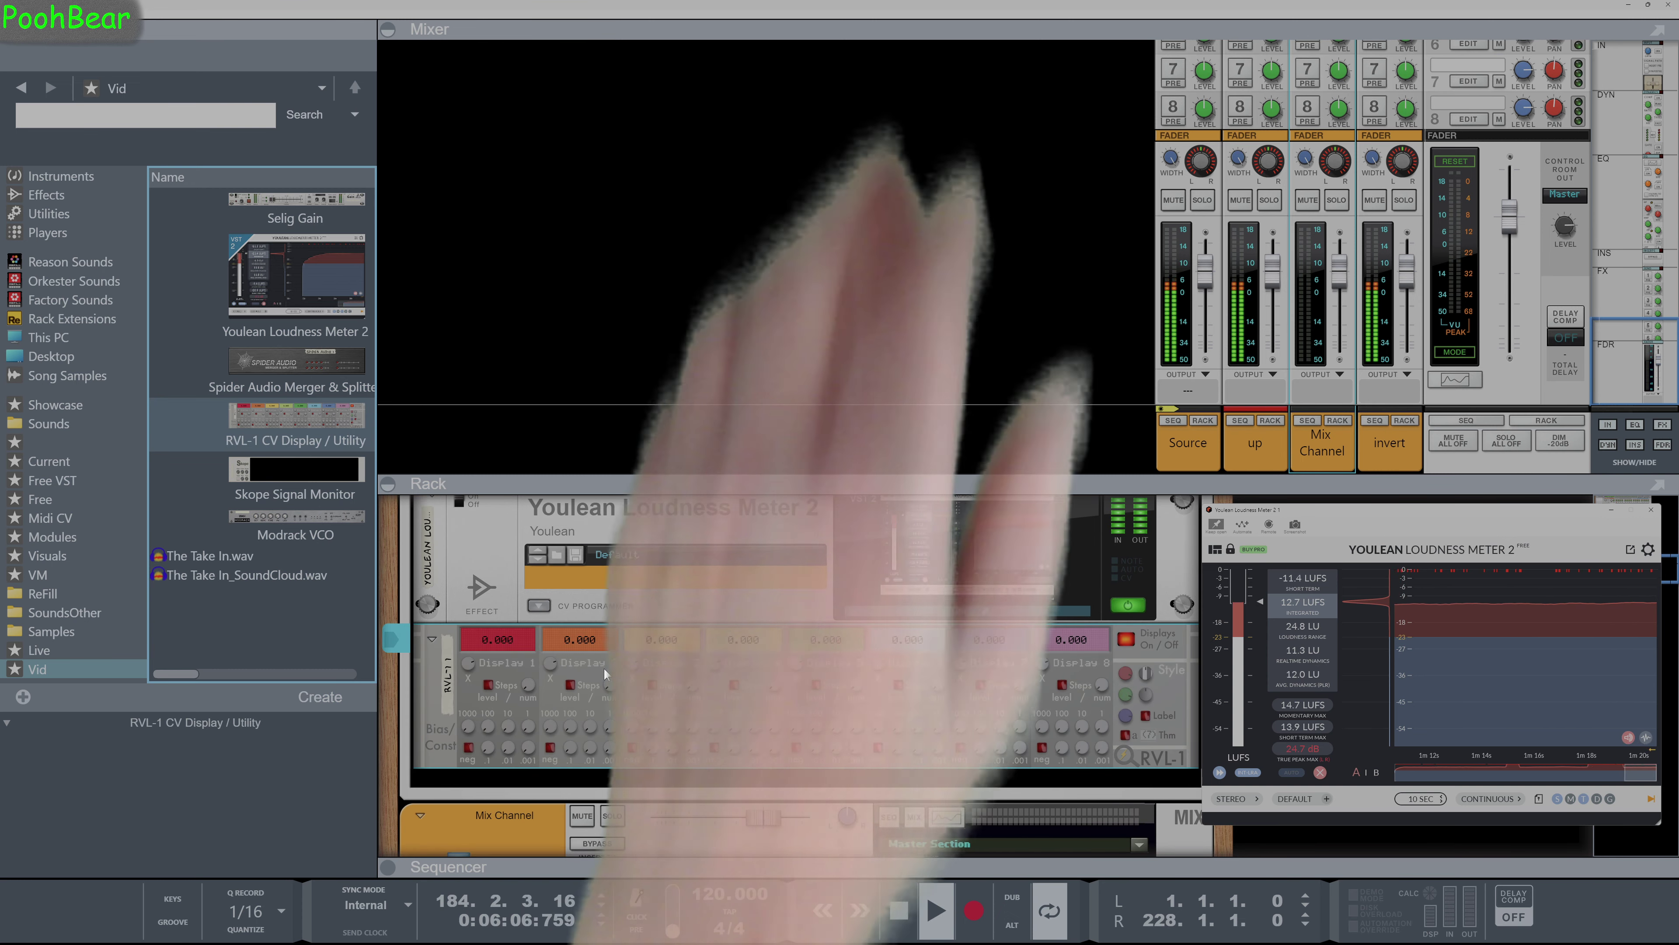
Step: Enlarge the rack area and cable two Display 1 outputs of the RVL-1 to the fader CV inputs of the two Selig Gain devices
key(Tab)
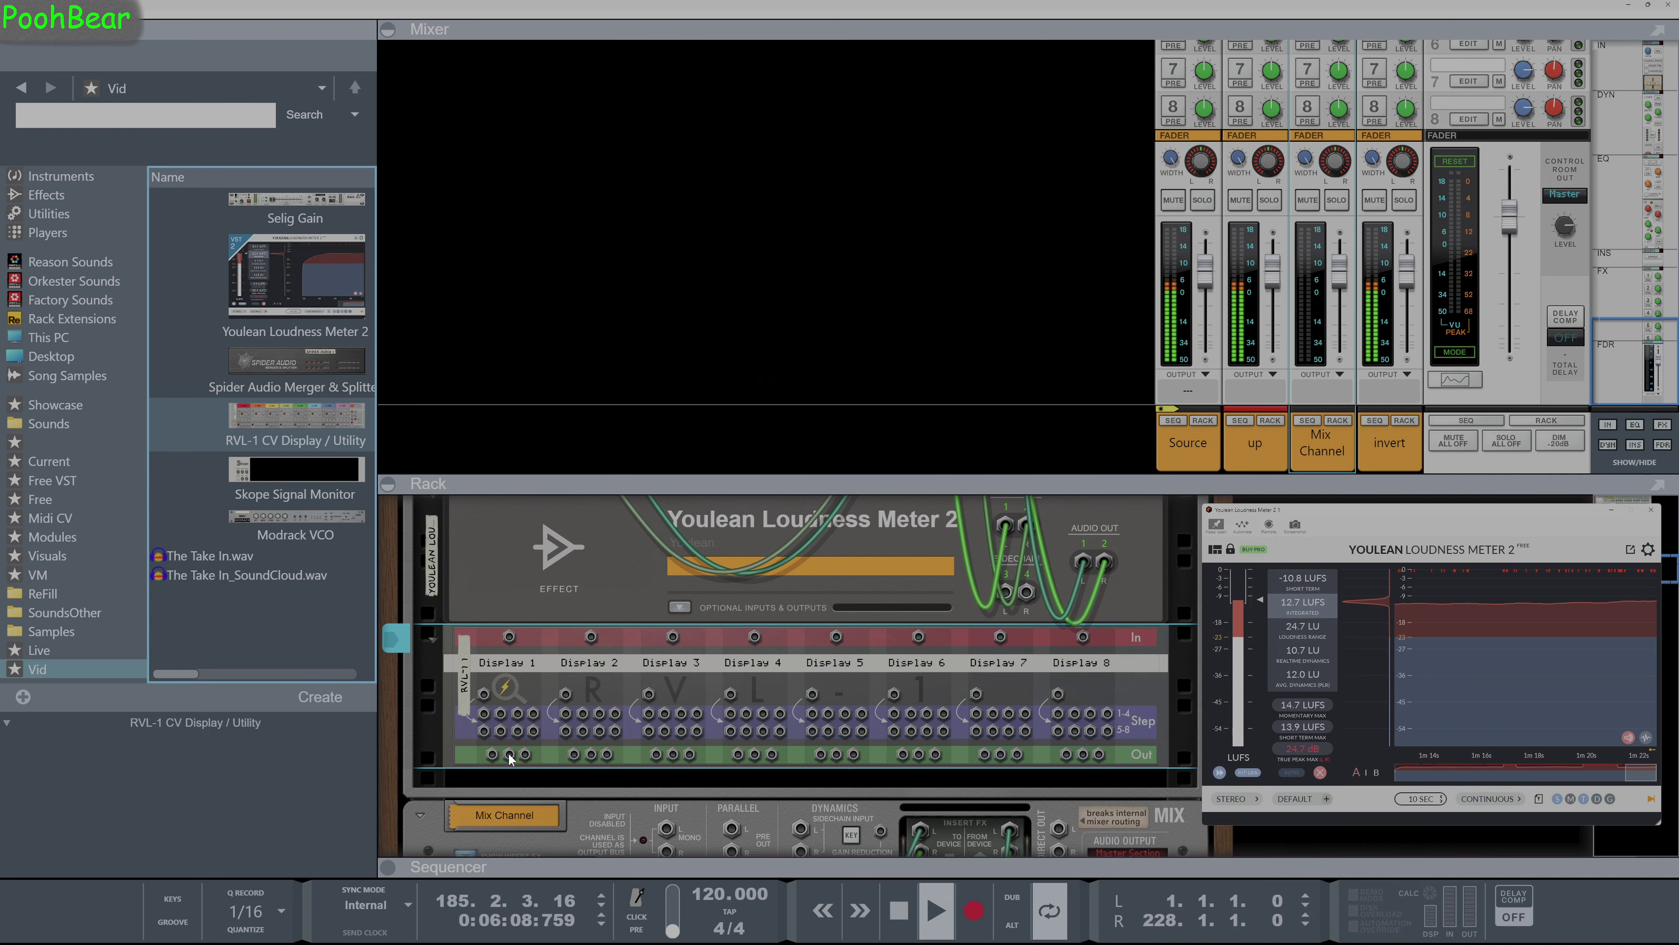
drag(615, 484, 615, 159)
scroll(614, 416, down, 3)
scroll(620, 441, up, 5)
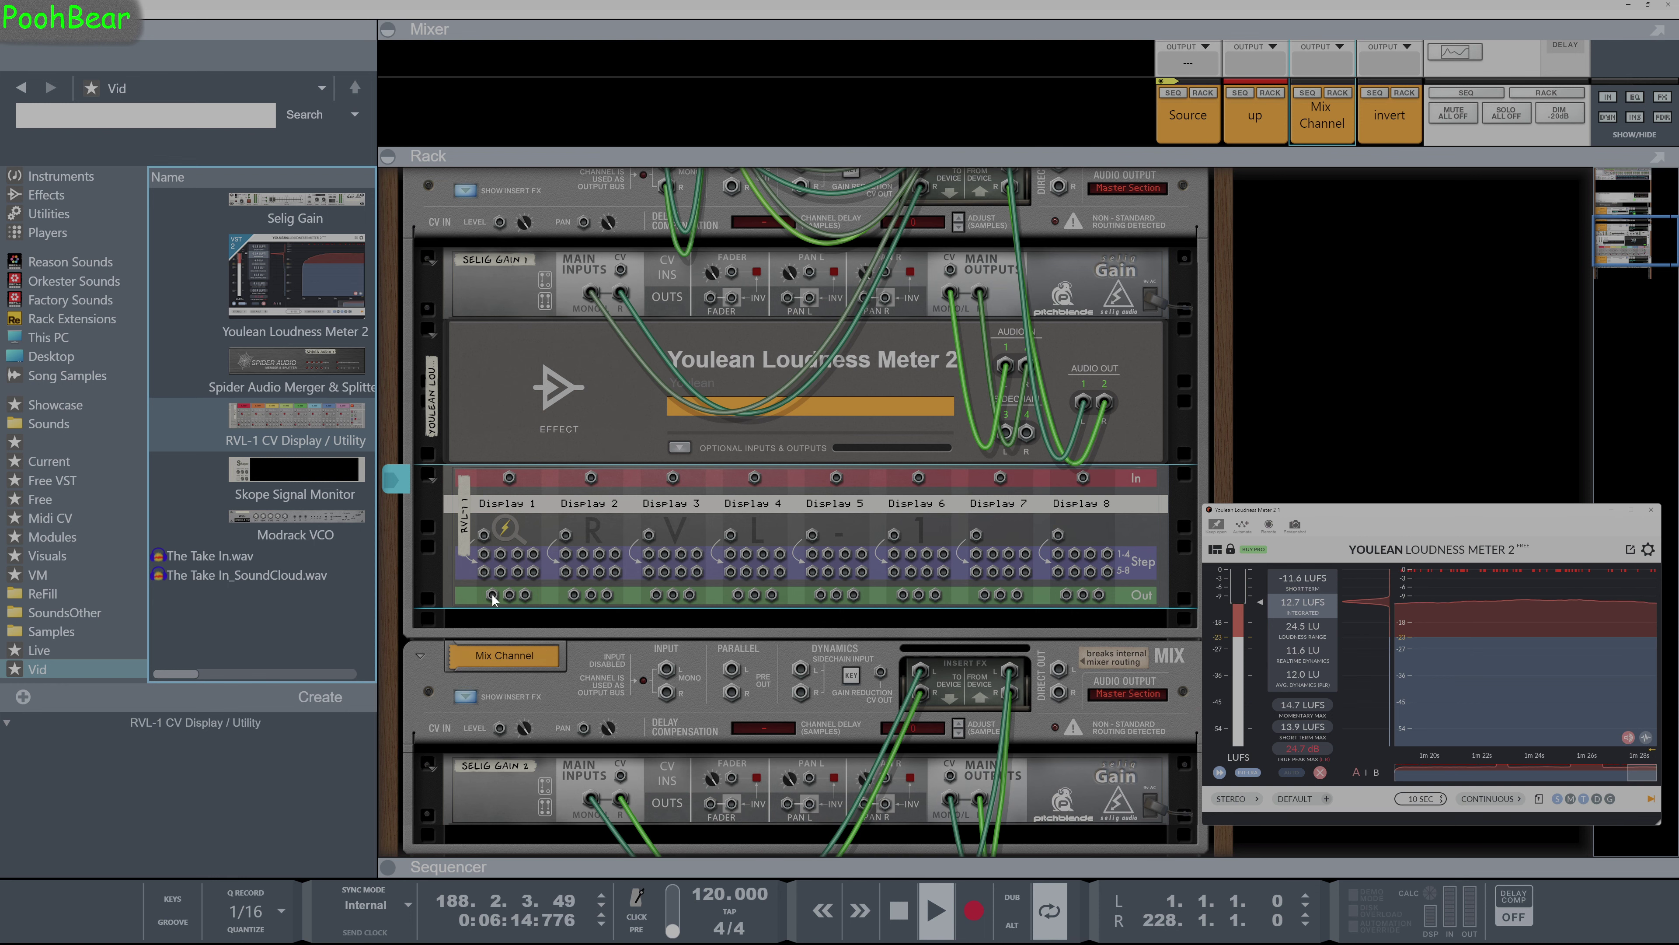
drag(493, 599, 575, 465)
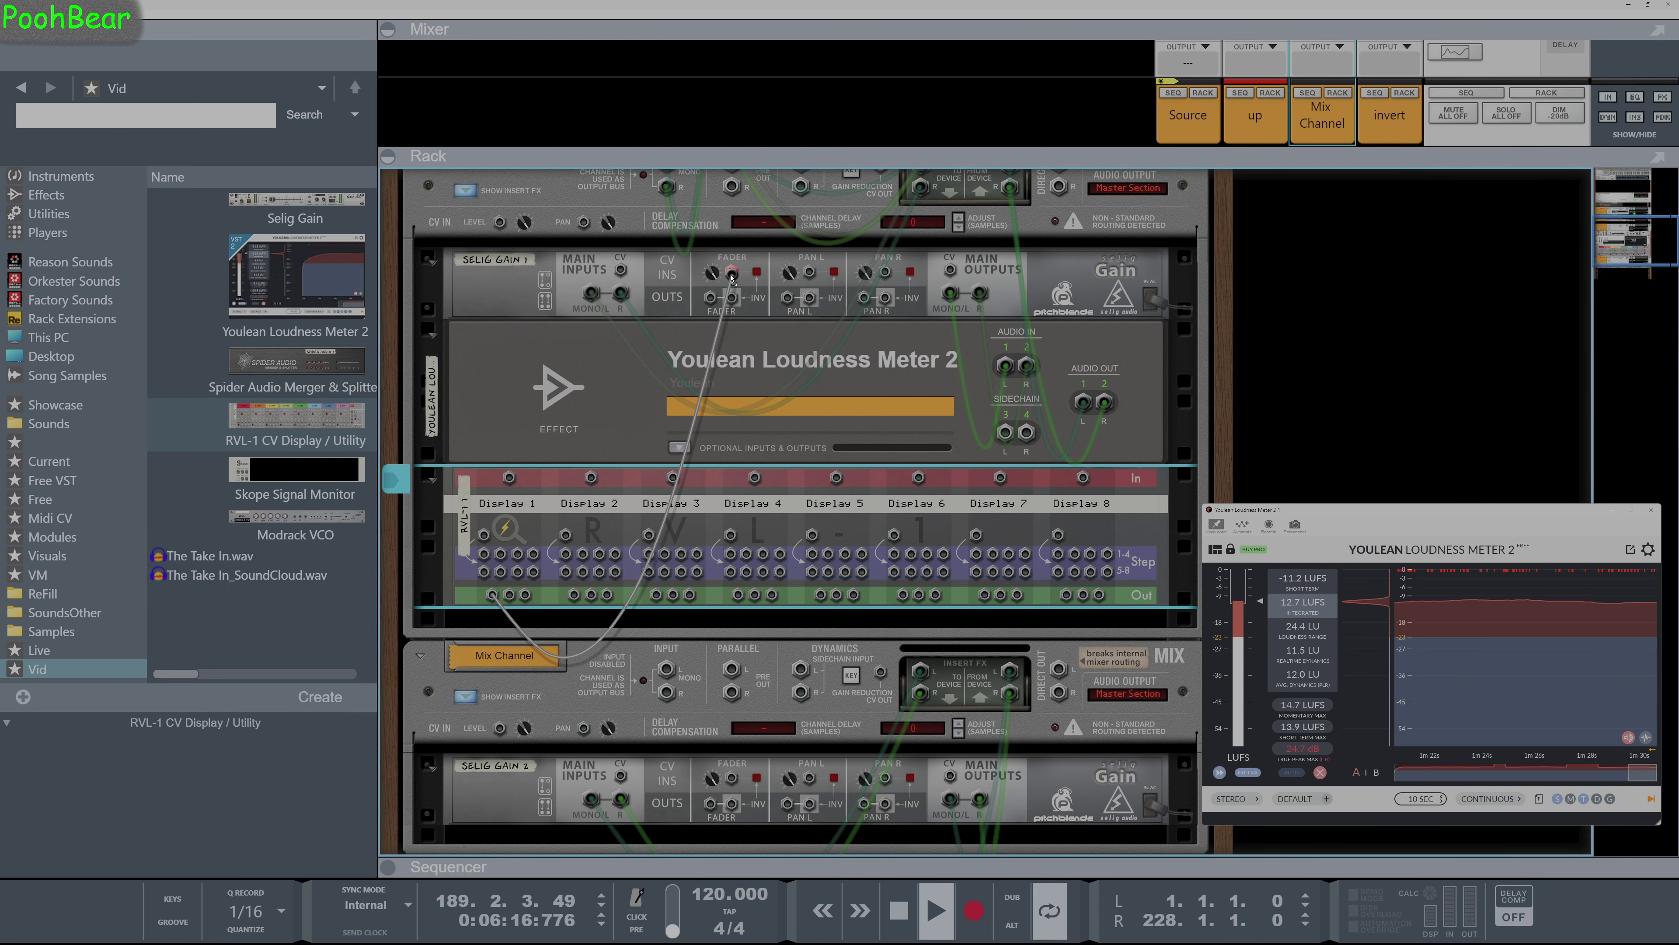
drag(732, 276, 732, 274)
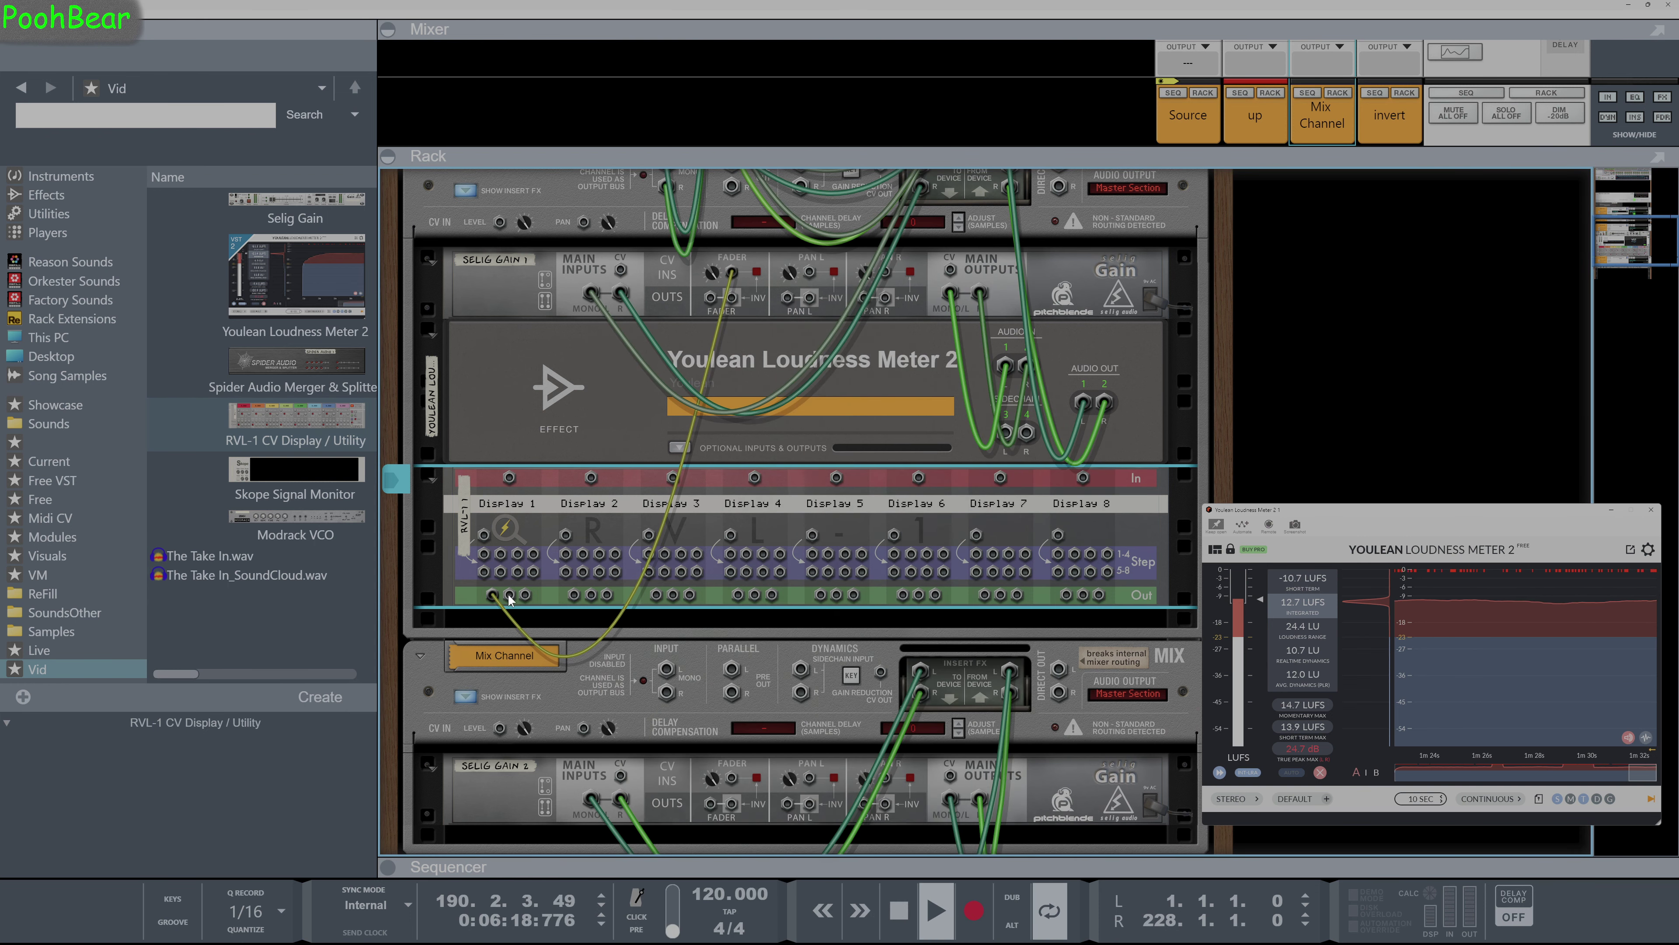
drag(510, 597, 534, 659)
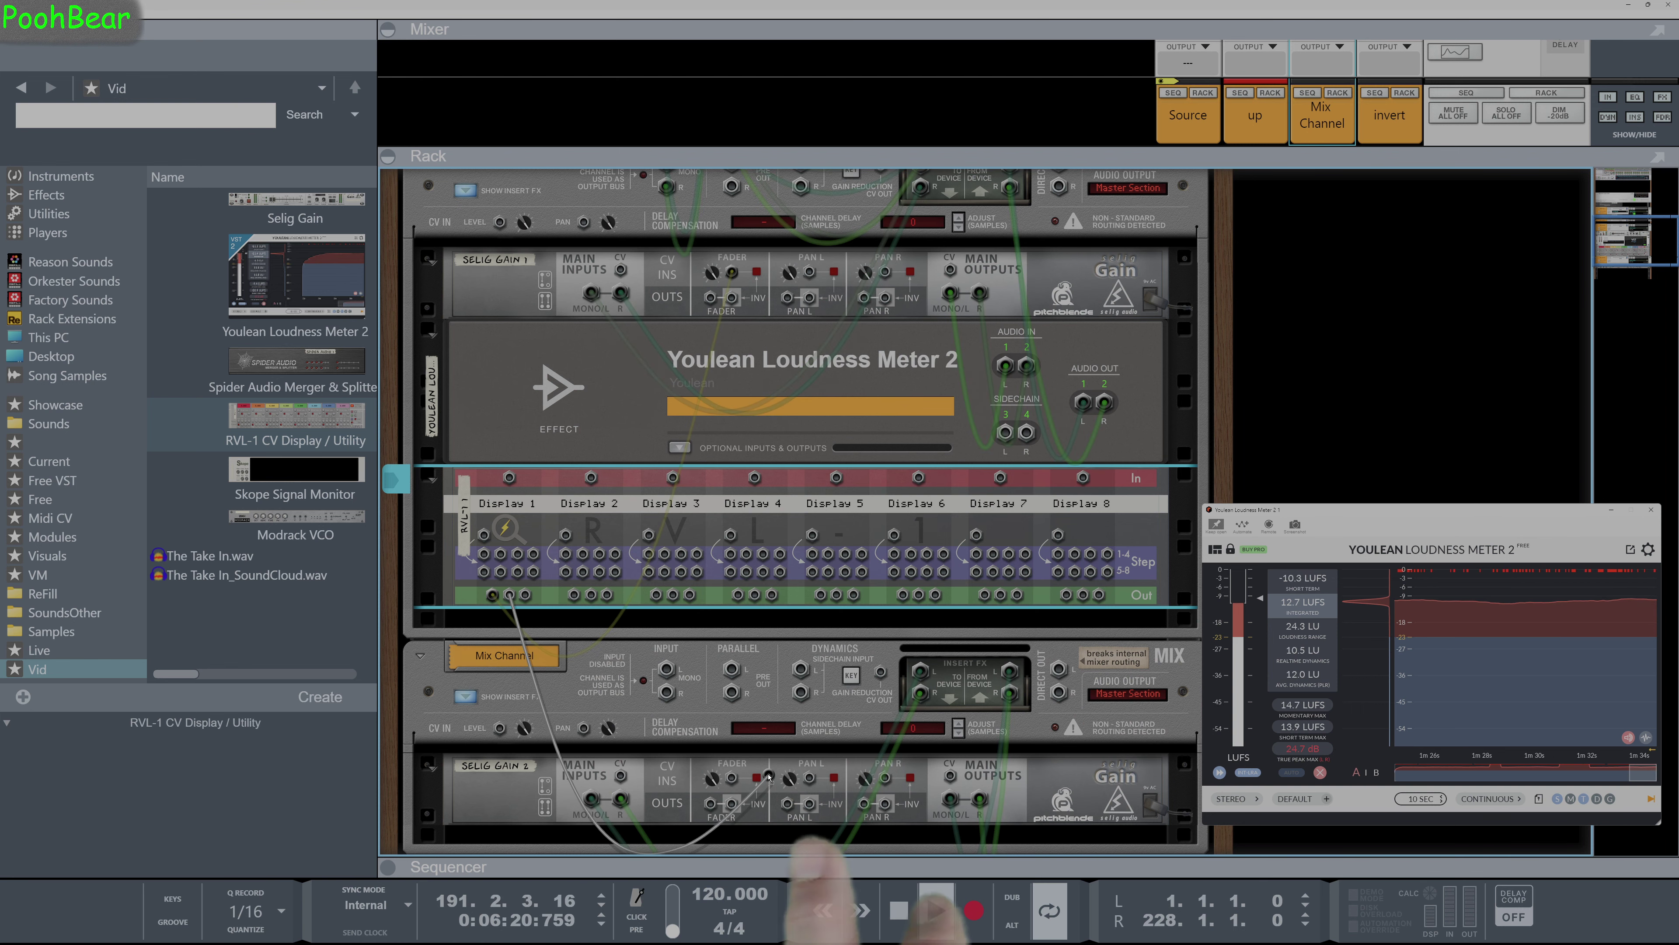
drag(768, 776, 732, 779)
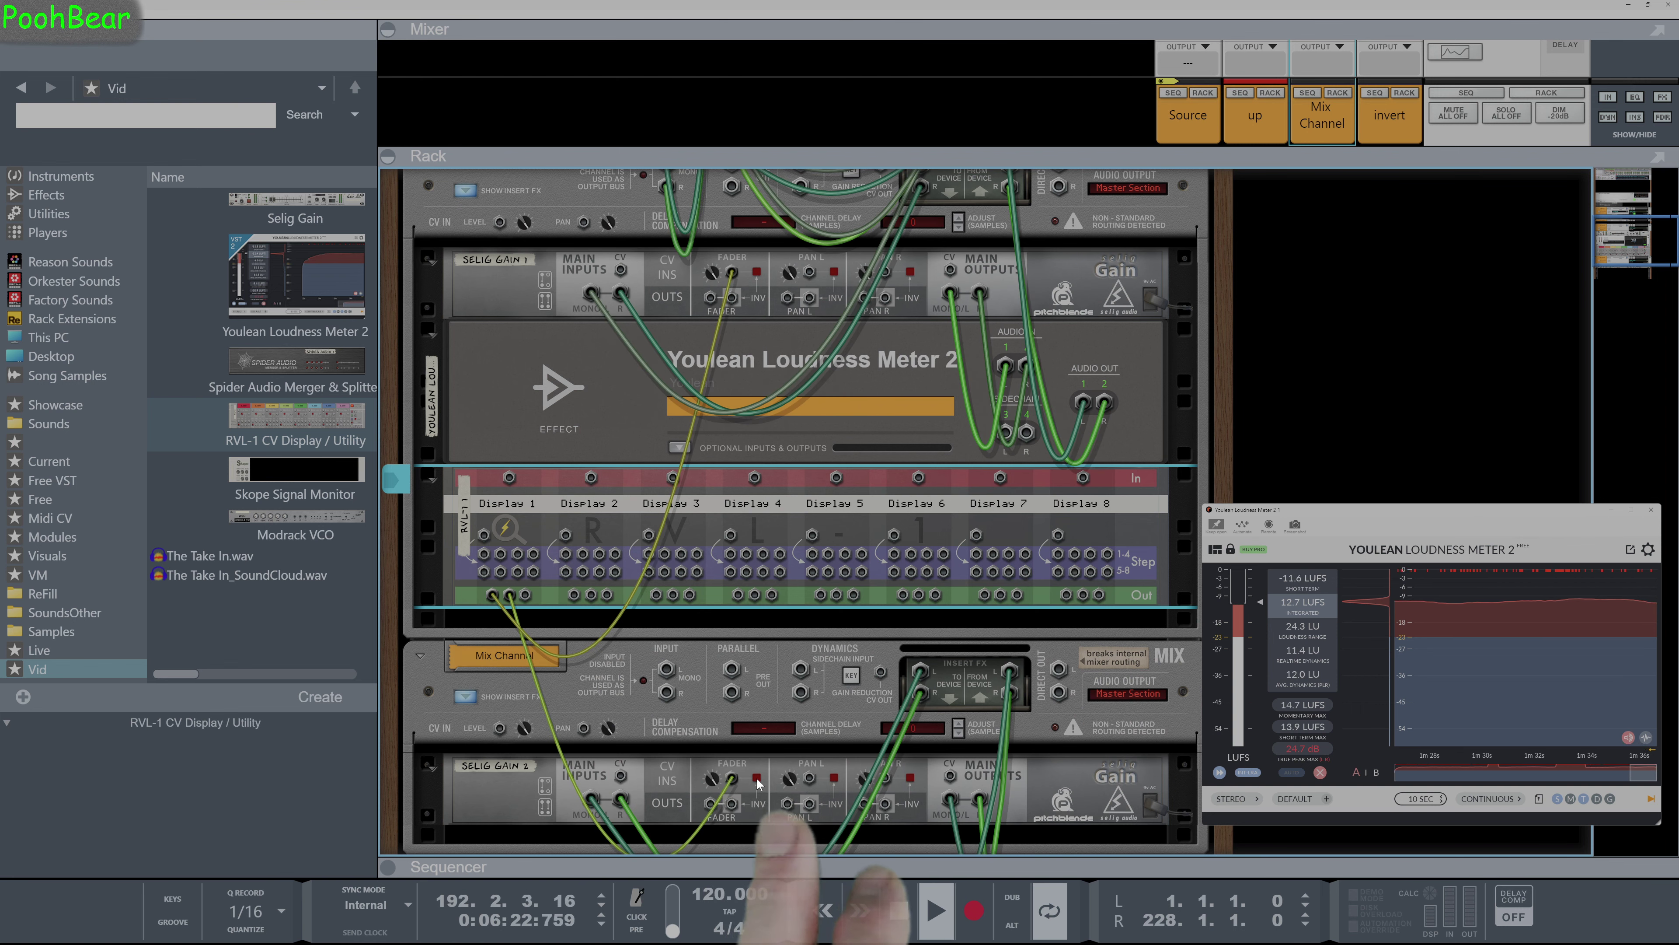
Step: Invert the fader CV input on Selig Gain 2 and rename its mix channel as down
click(758, 782)
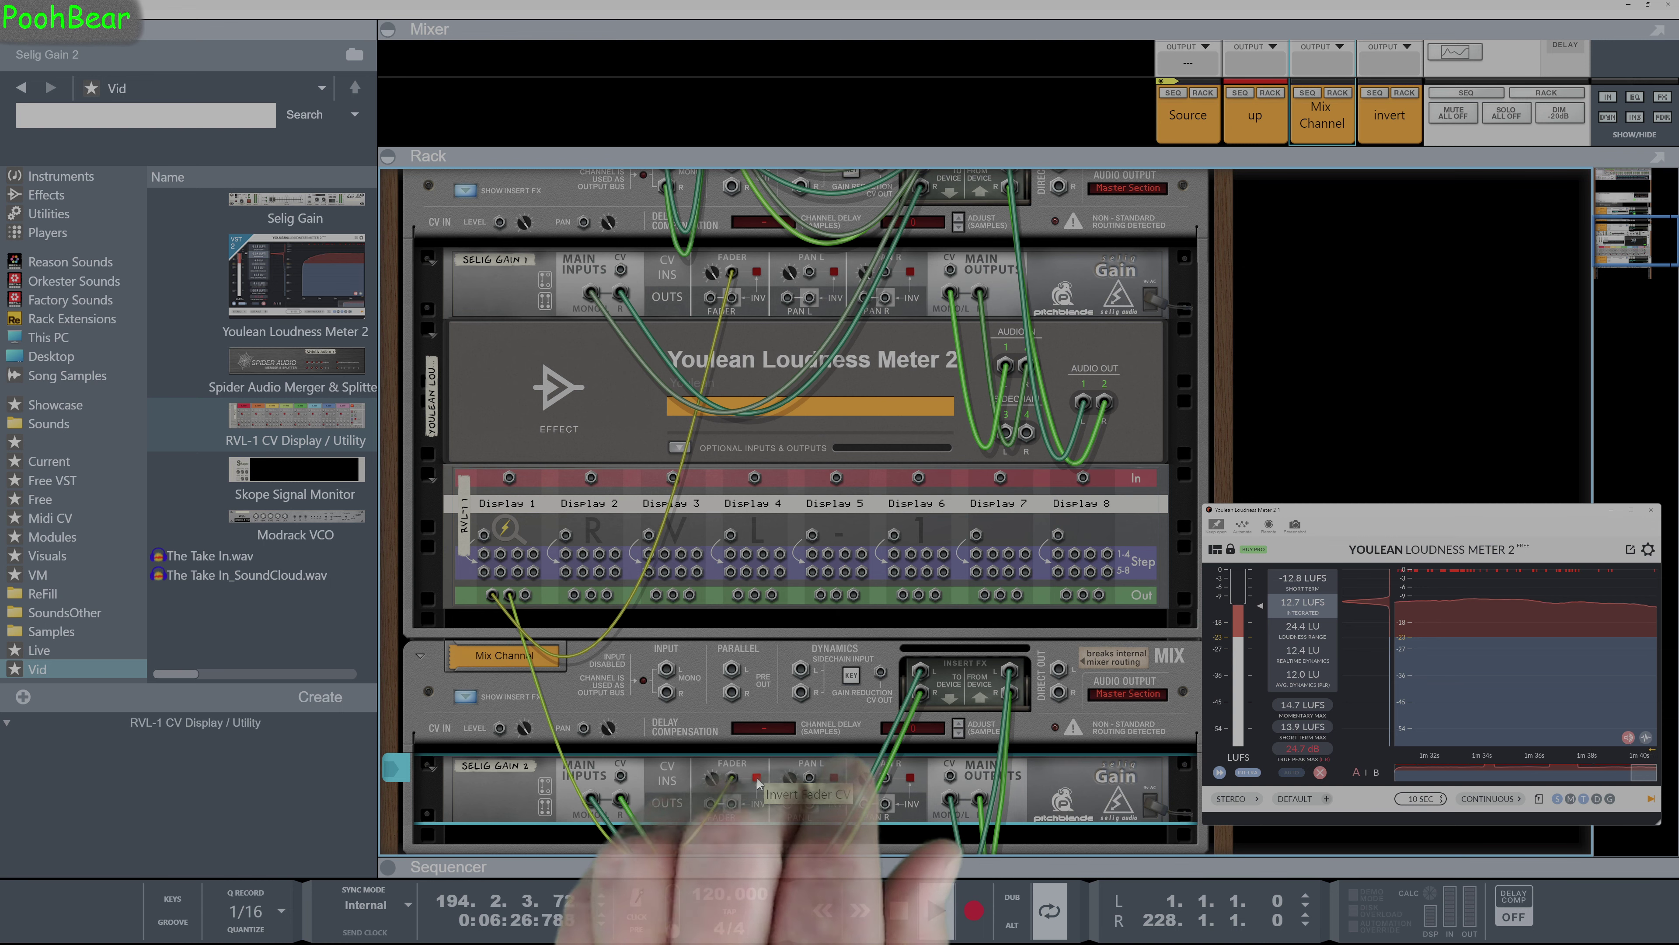
double_click(513, 657)
text(dc)
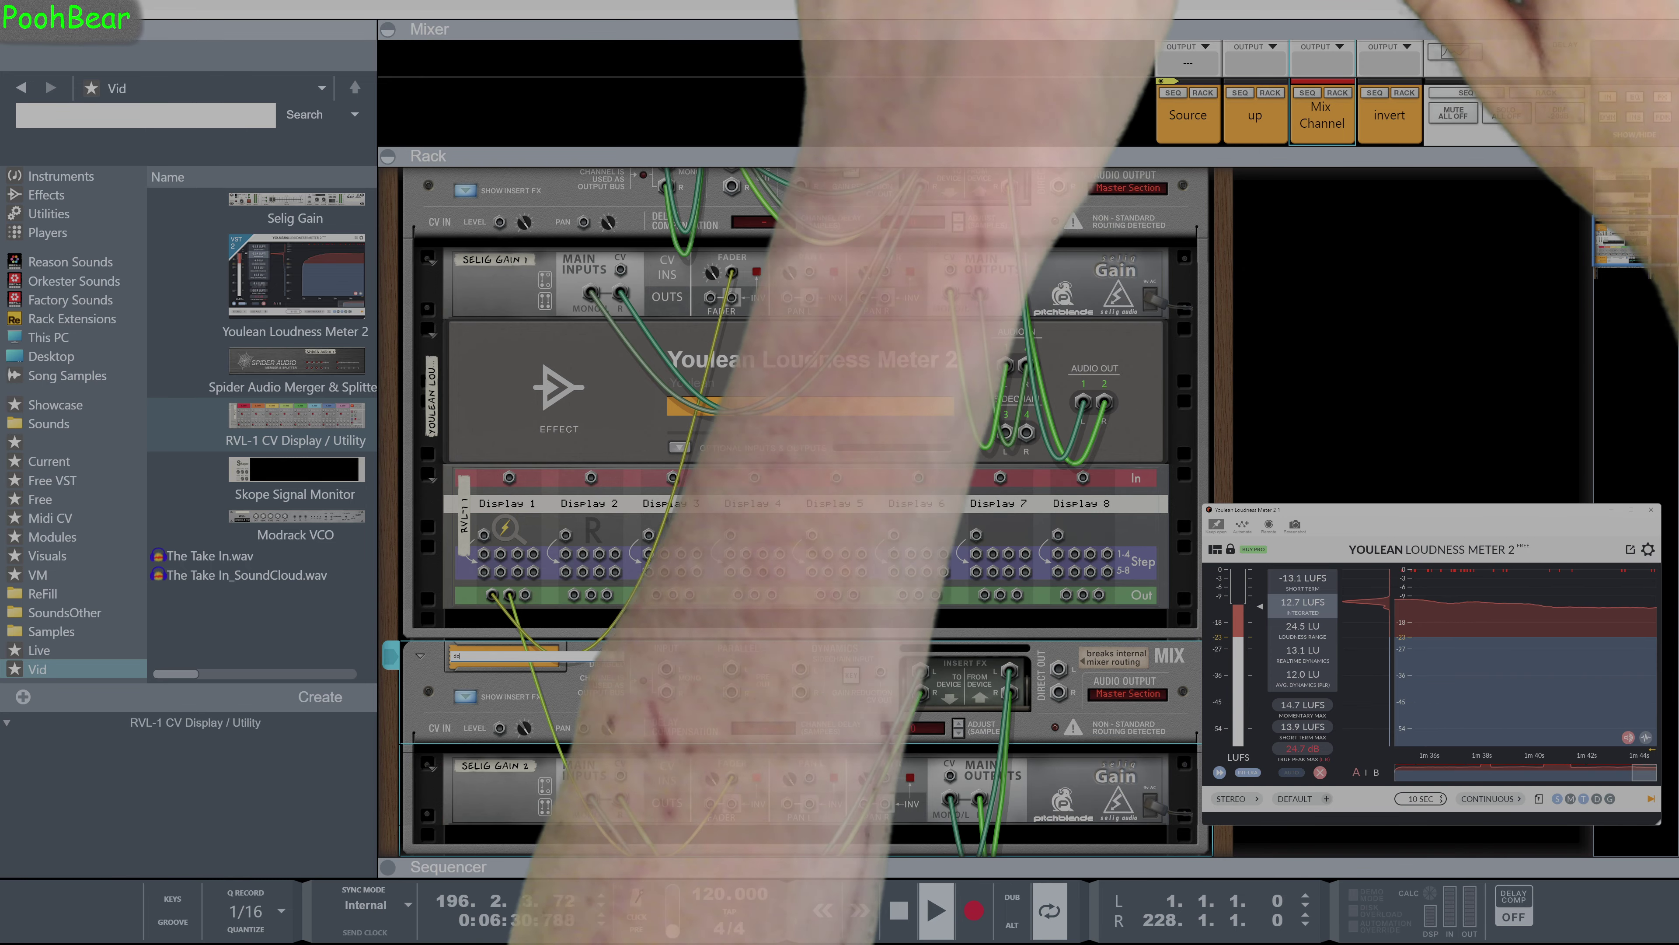
text(wn)
key(Return)
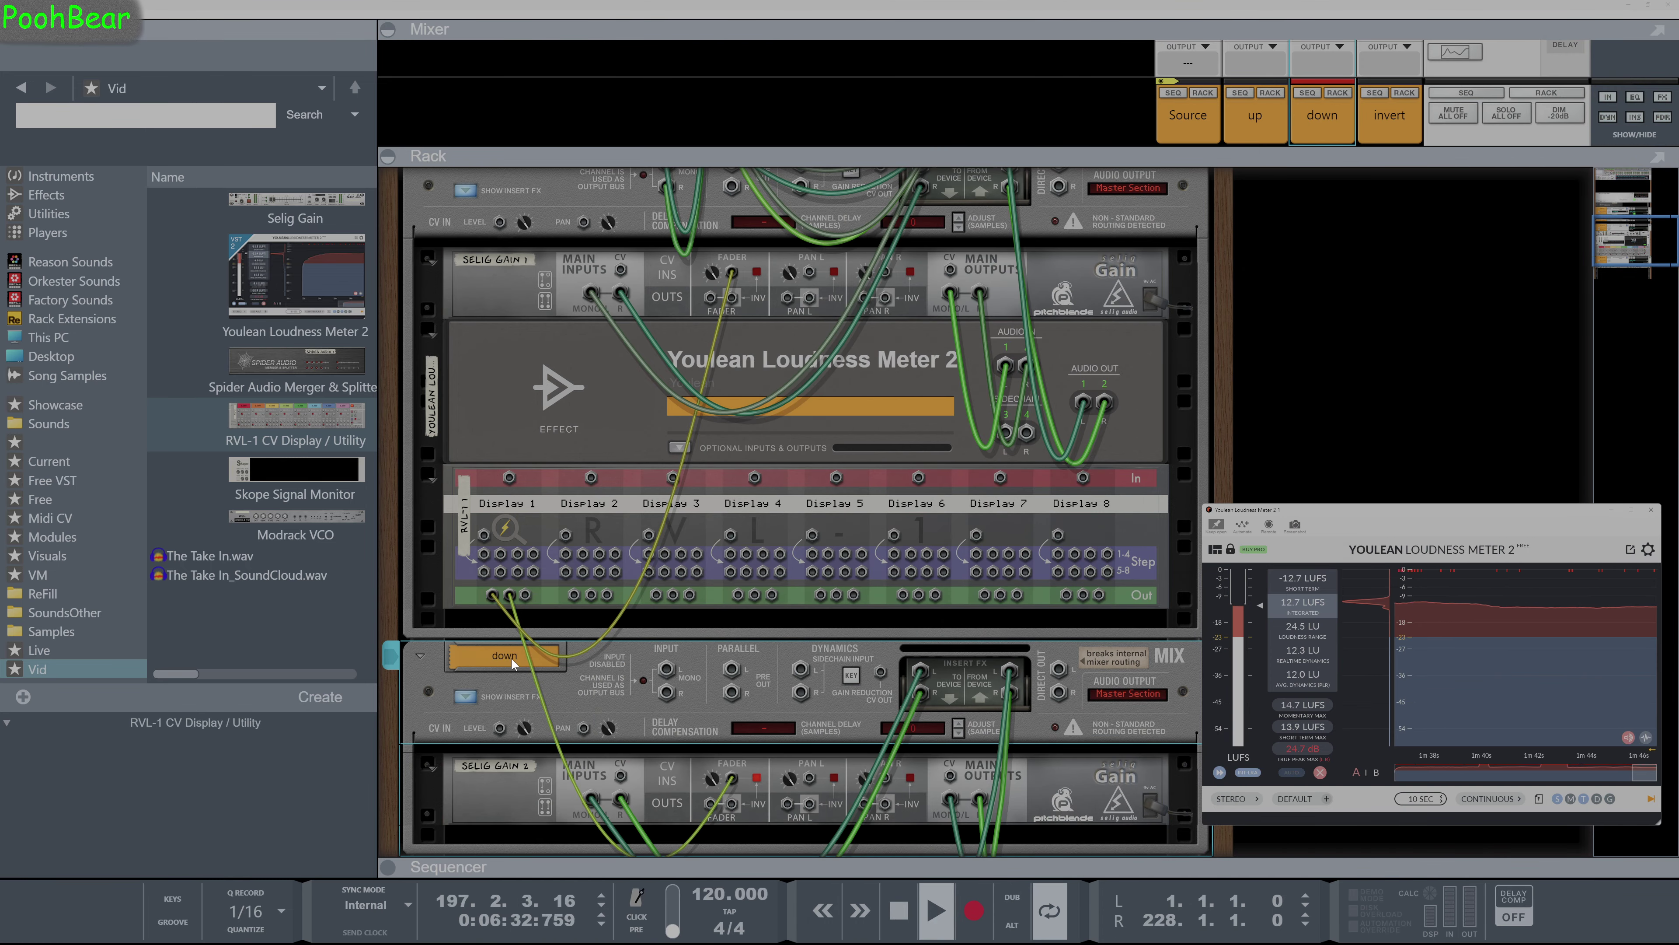
Step: Raise Display 1 of the RVL-1 on the rack front through 1.000, 3.000 and 15.000 to 16.000
key(Tab)
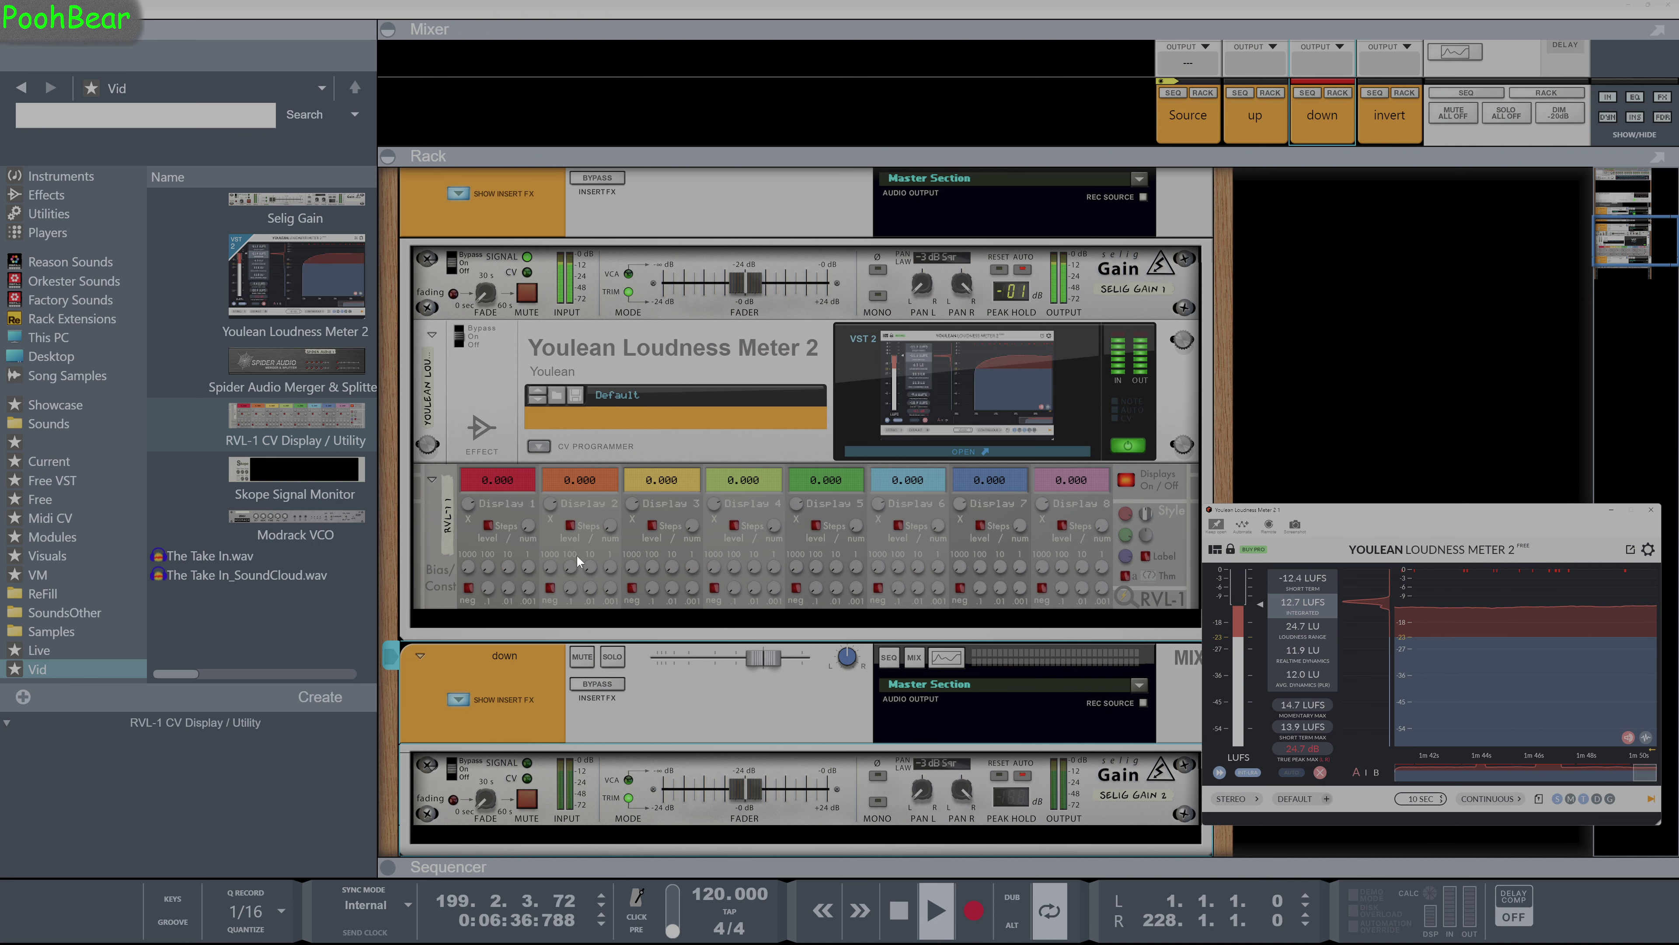
drag(533, 565, 530, 546)
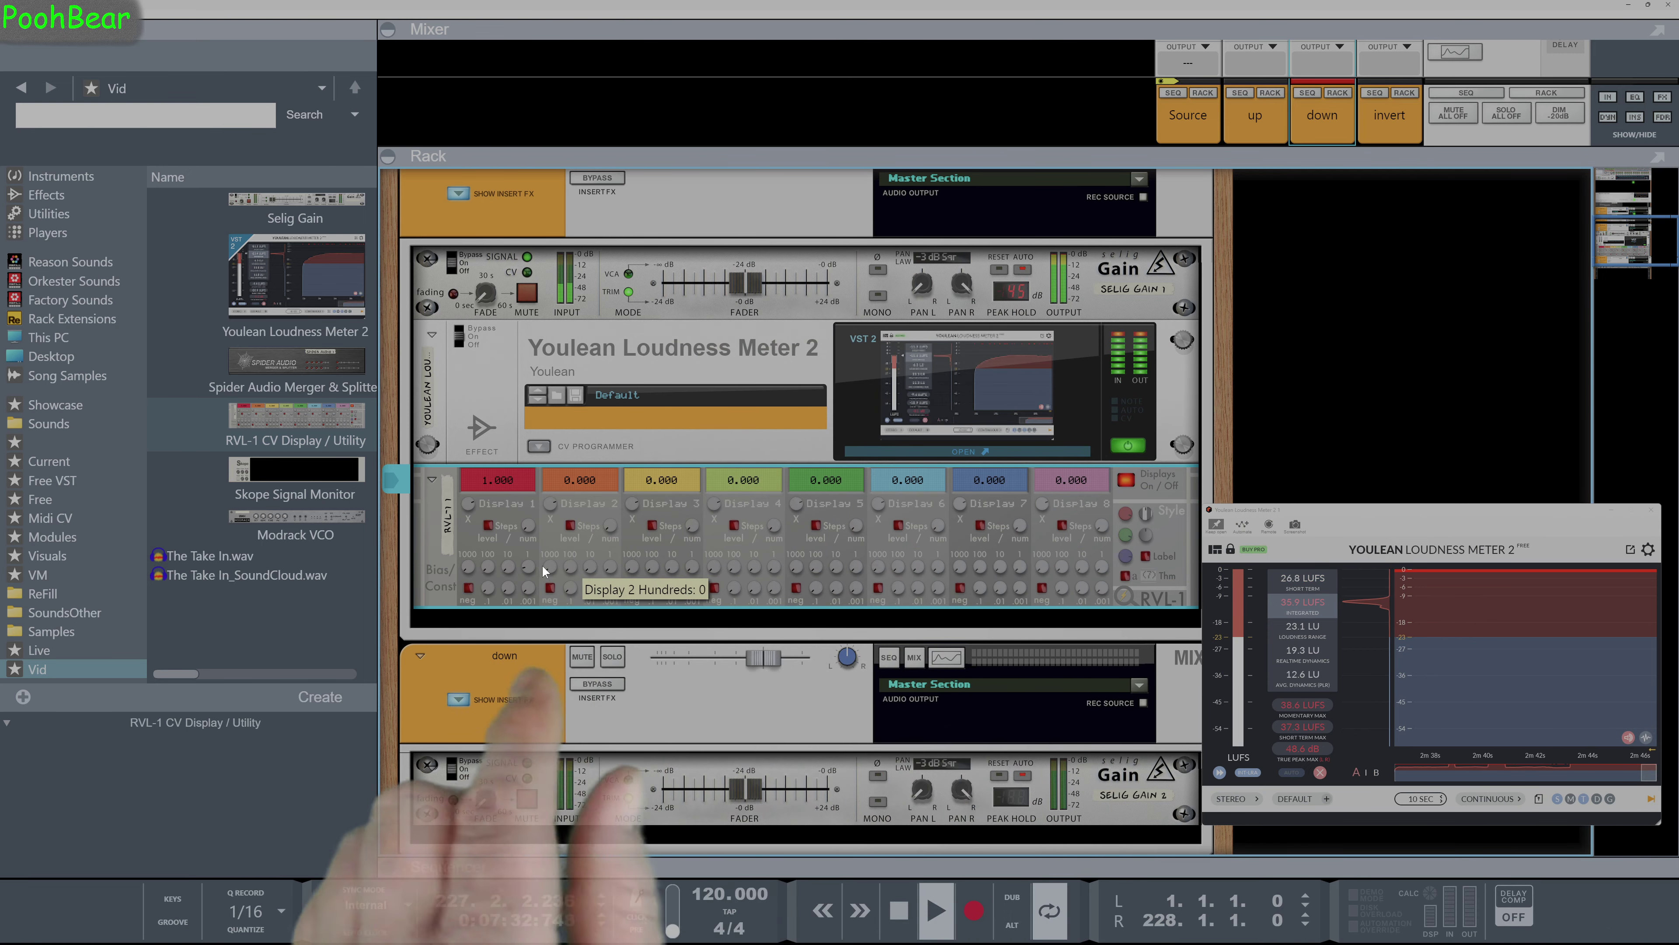
drag(527, 569, 533, 514)
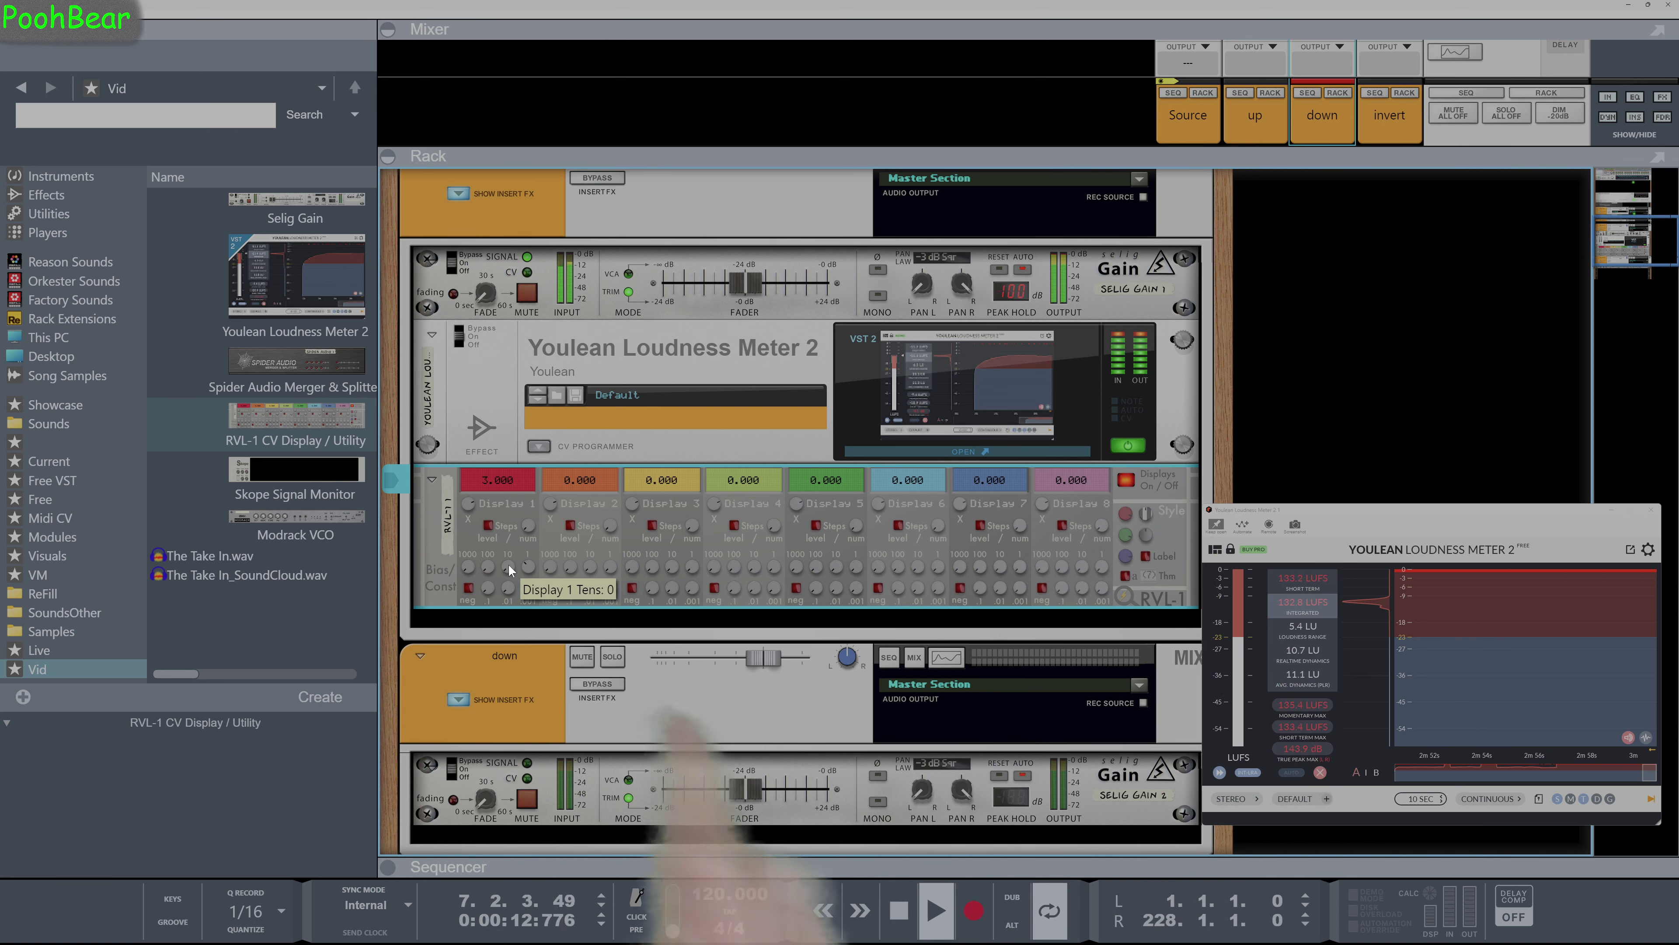
drag(508, 561, 506, 546)
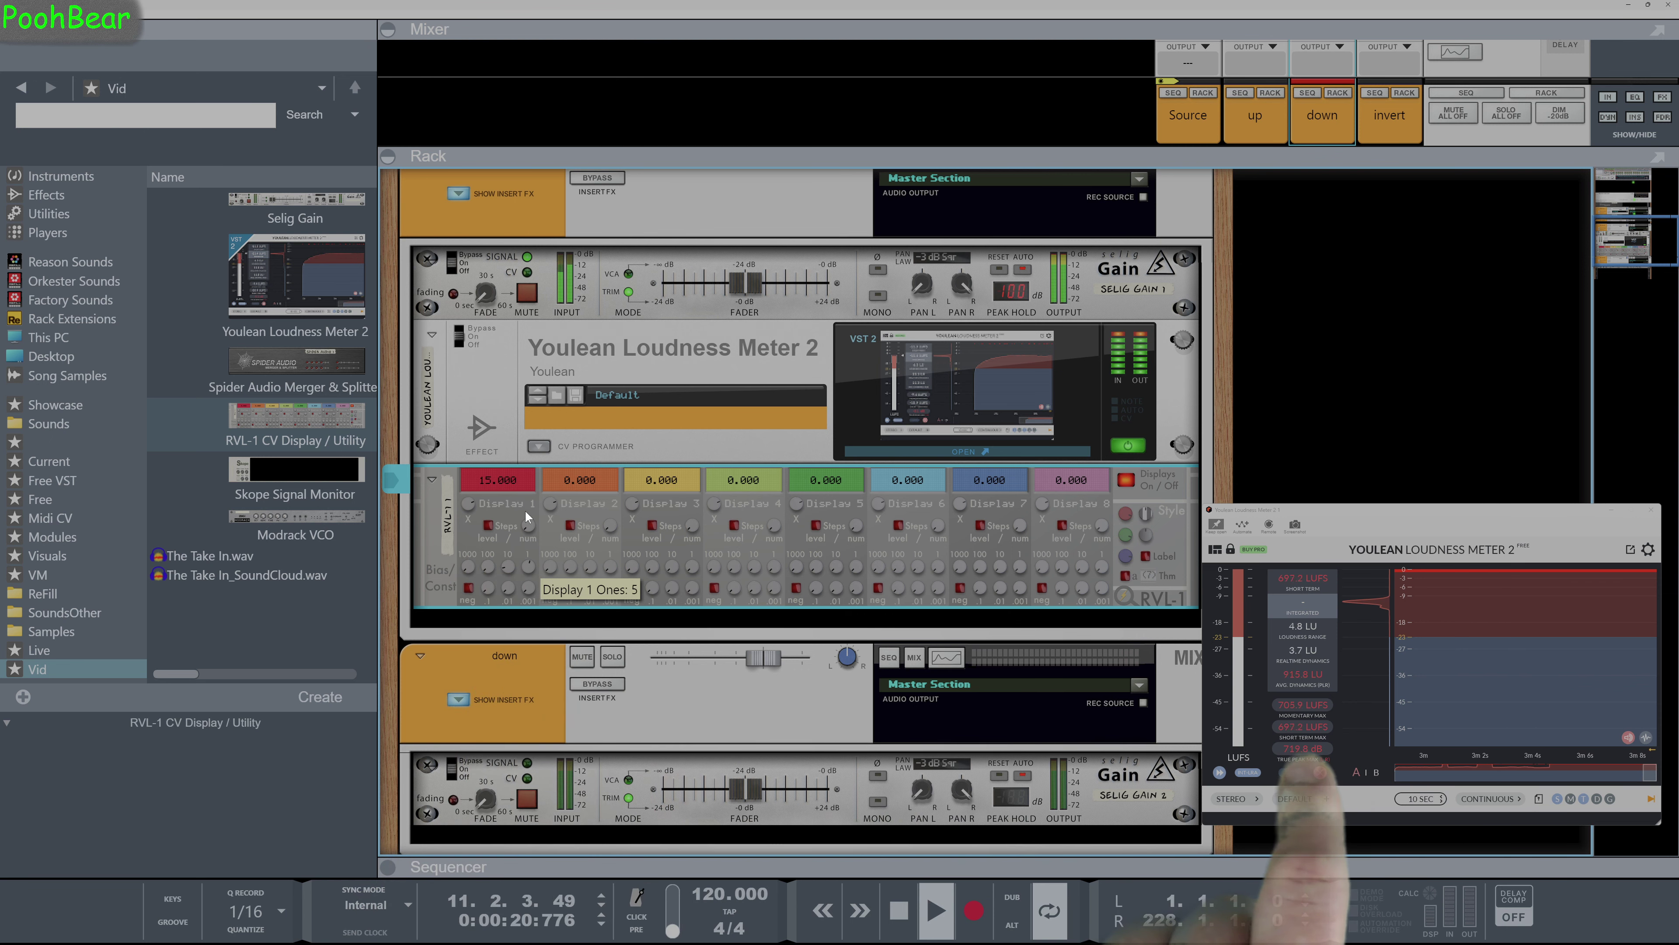
drag(526, 512, 529, 481)
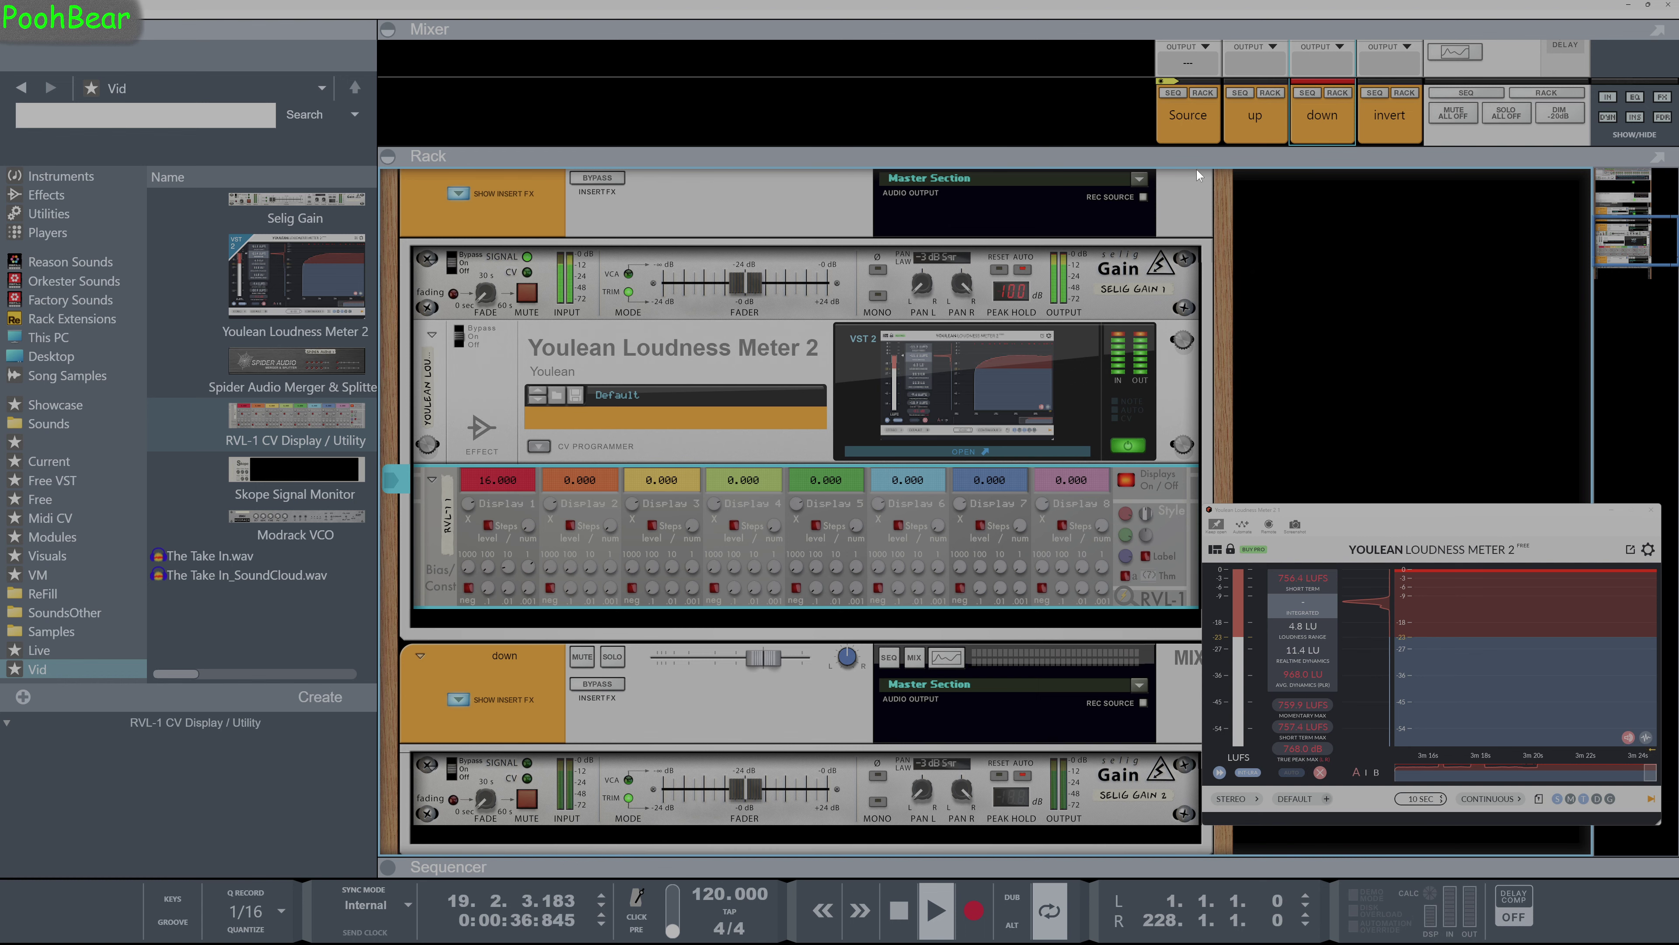
Step: Enlarge the mixer area so the channel faders and master meter show above the rack
drag(1196, 169, 1187, 410)
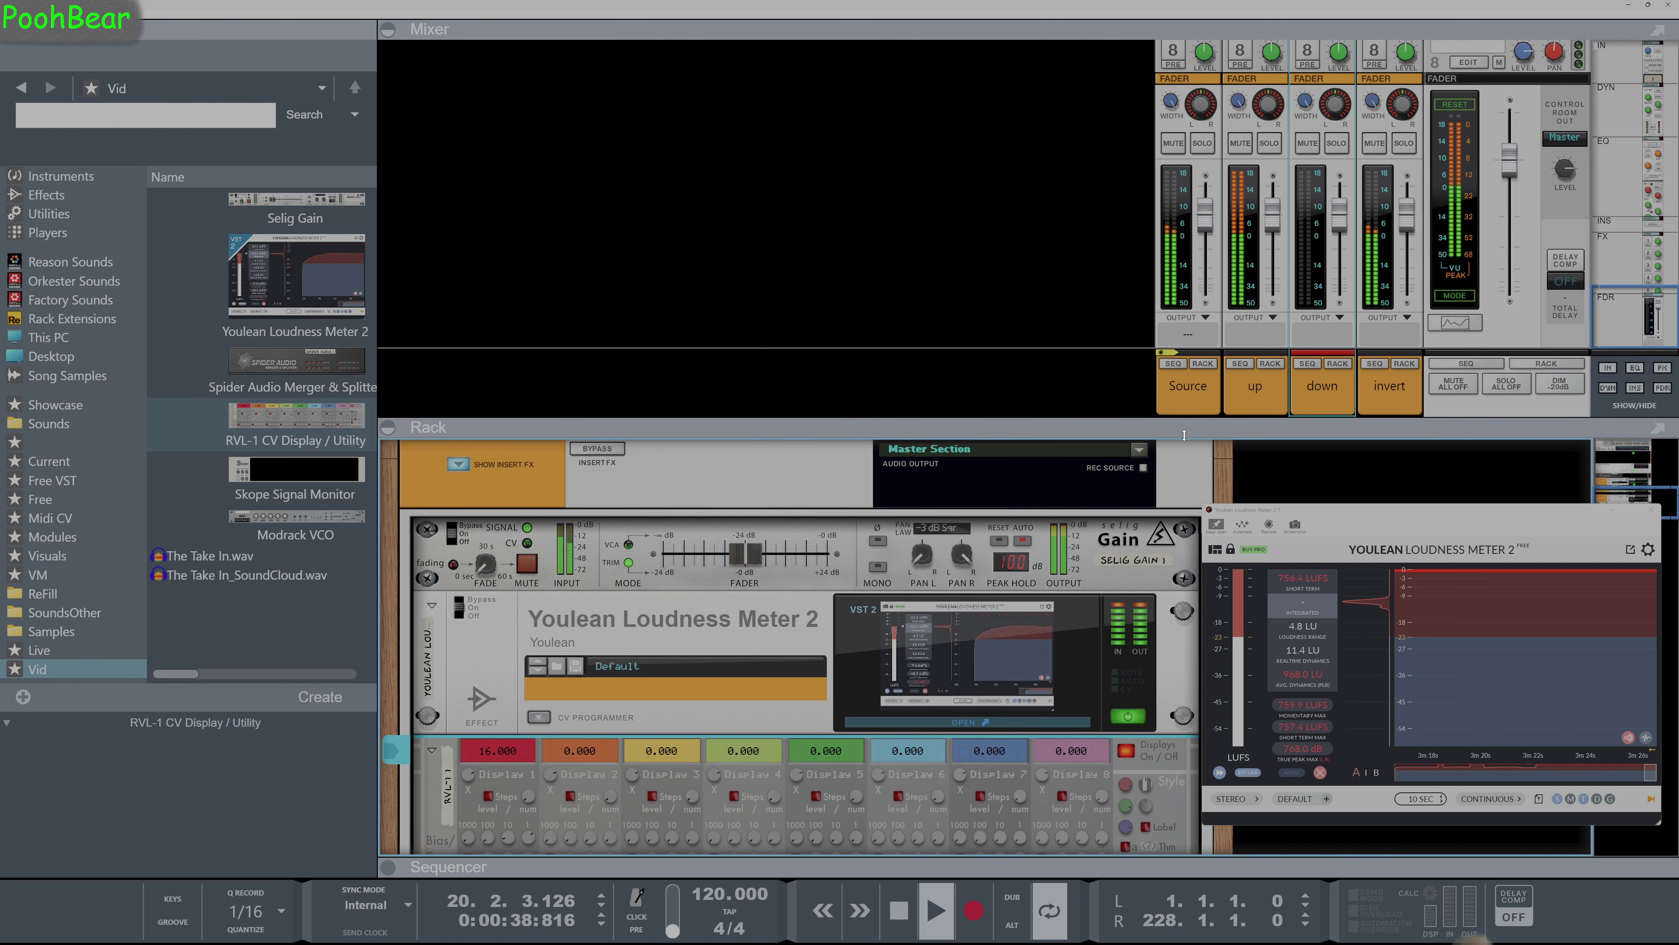
drag(1184, 434, 1186, 91)
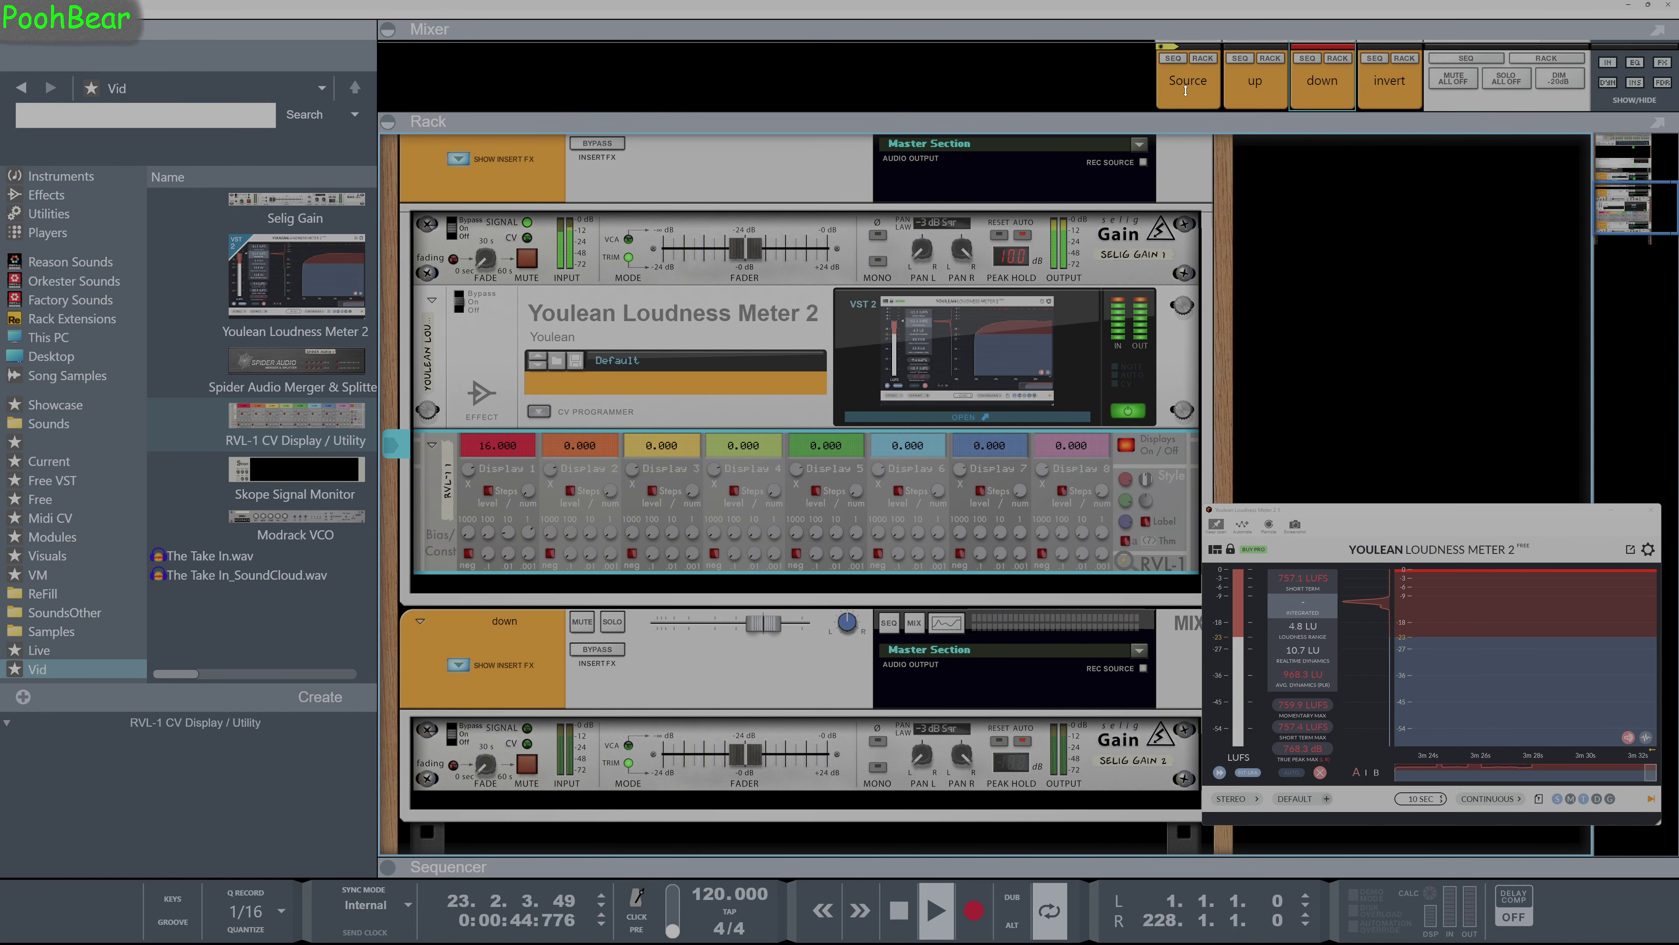
drag(1186, 90, 1162, 419)
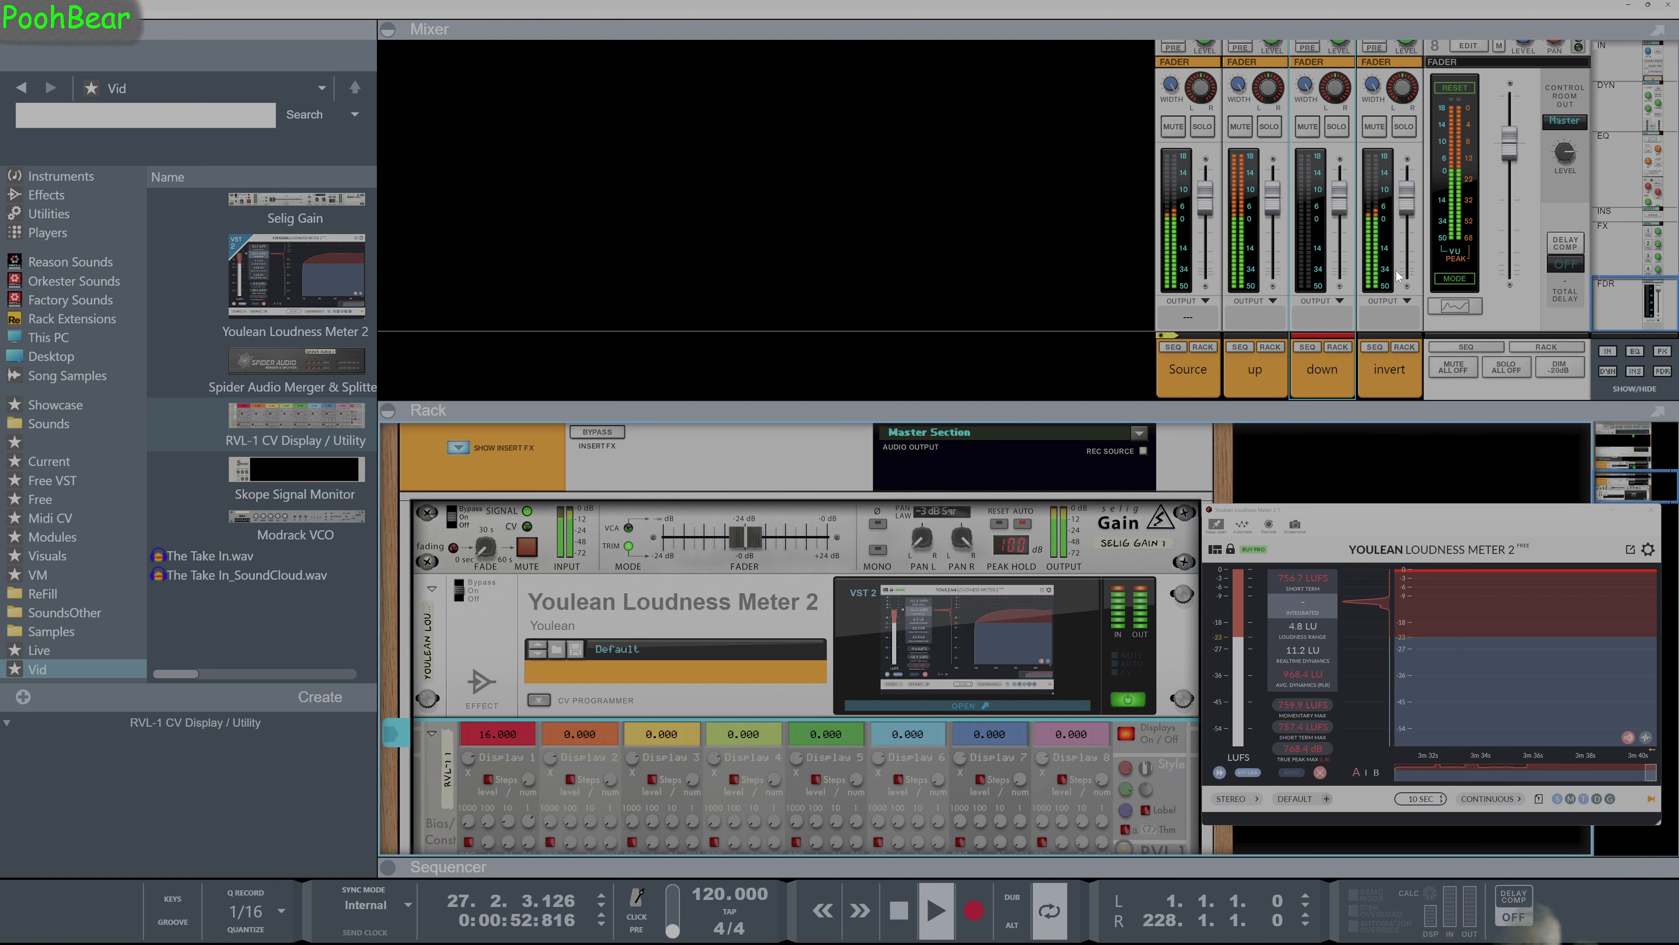
Step: Cable the up channel's direct output to the down channel's audio input on the rack rear
key(Tab)
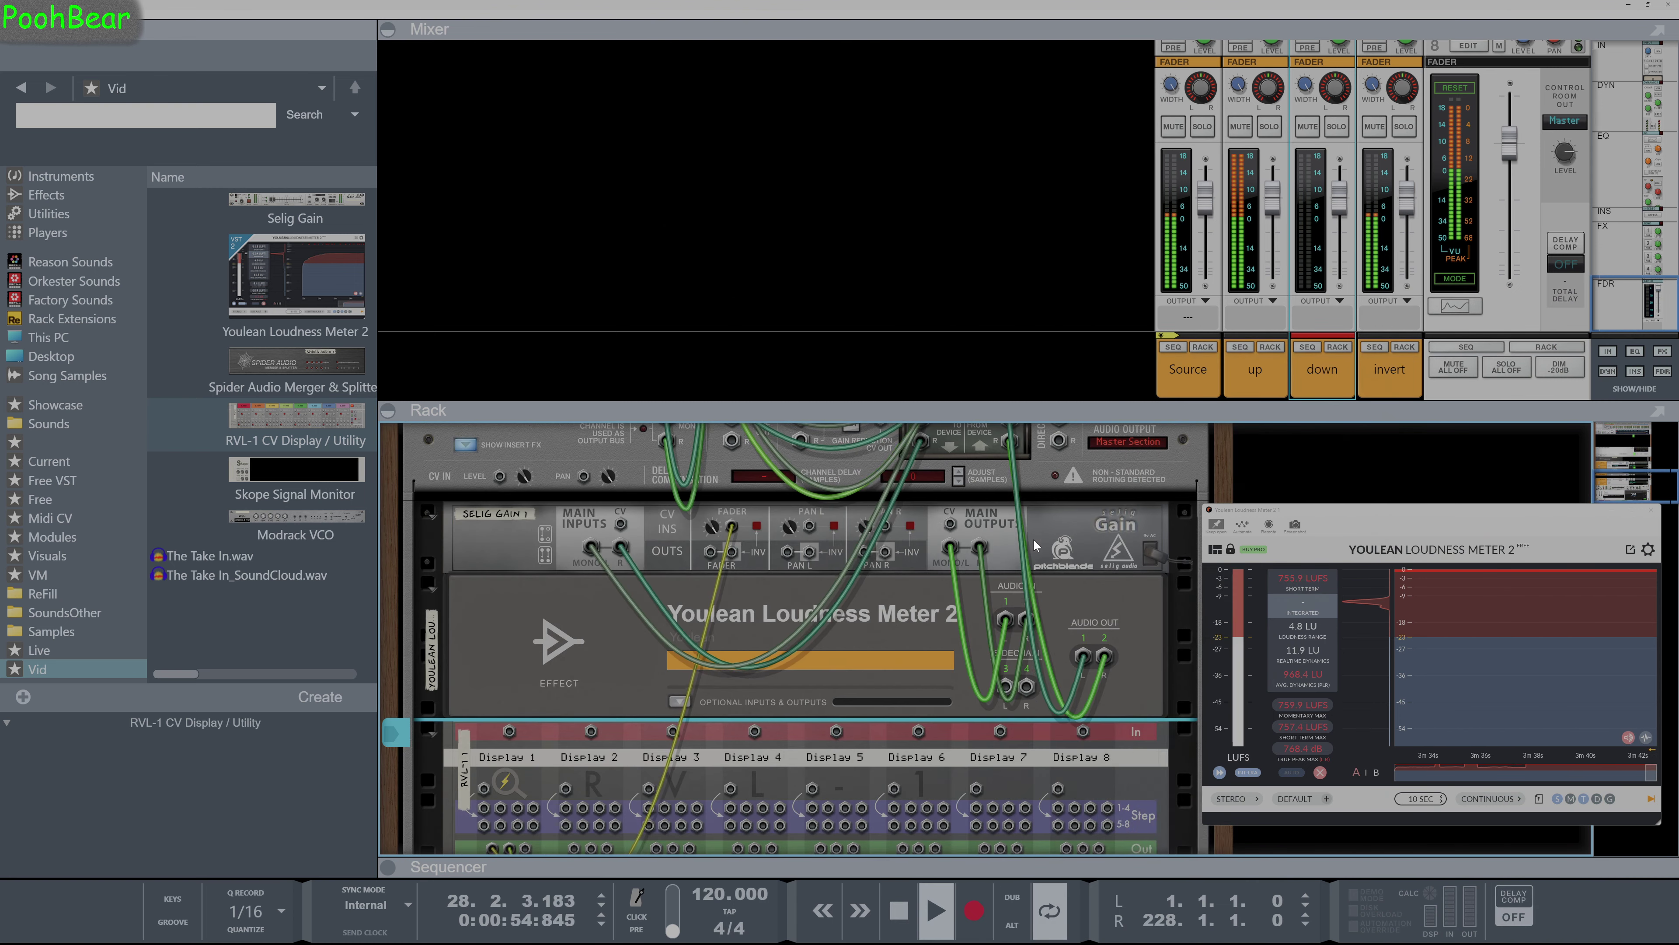
scroll(1032, 539, down, 4)
scroll(1026, 543, up, 3)
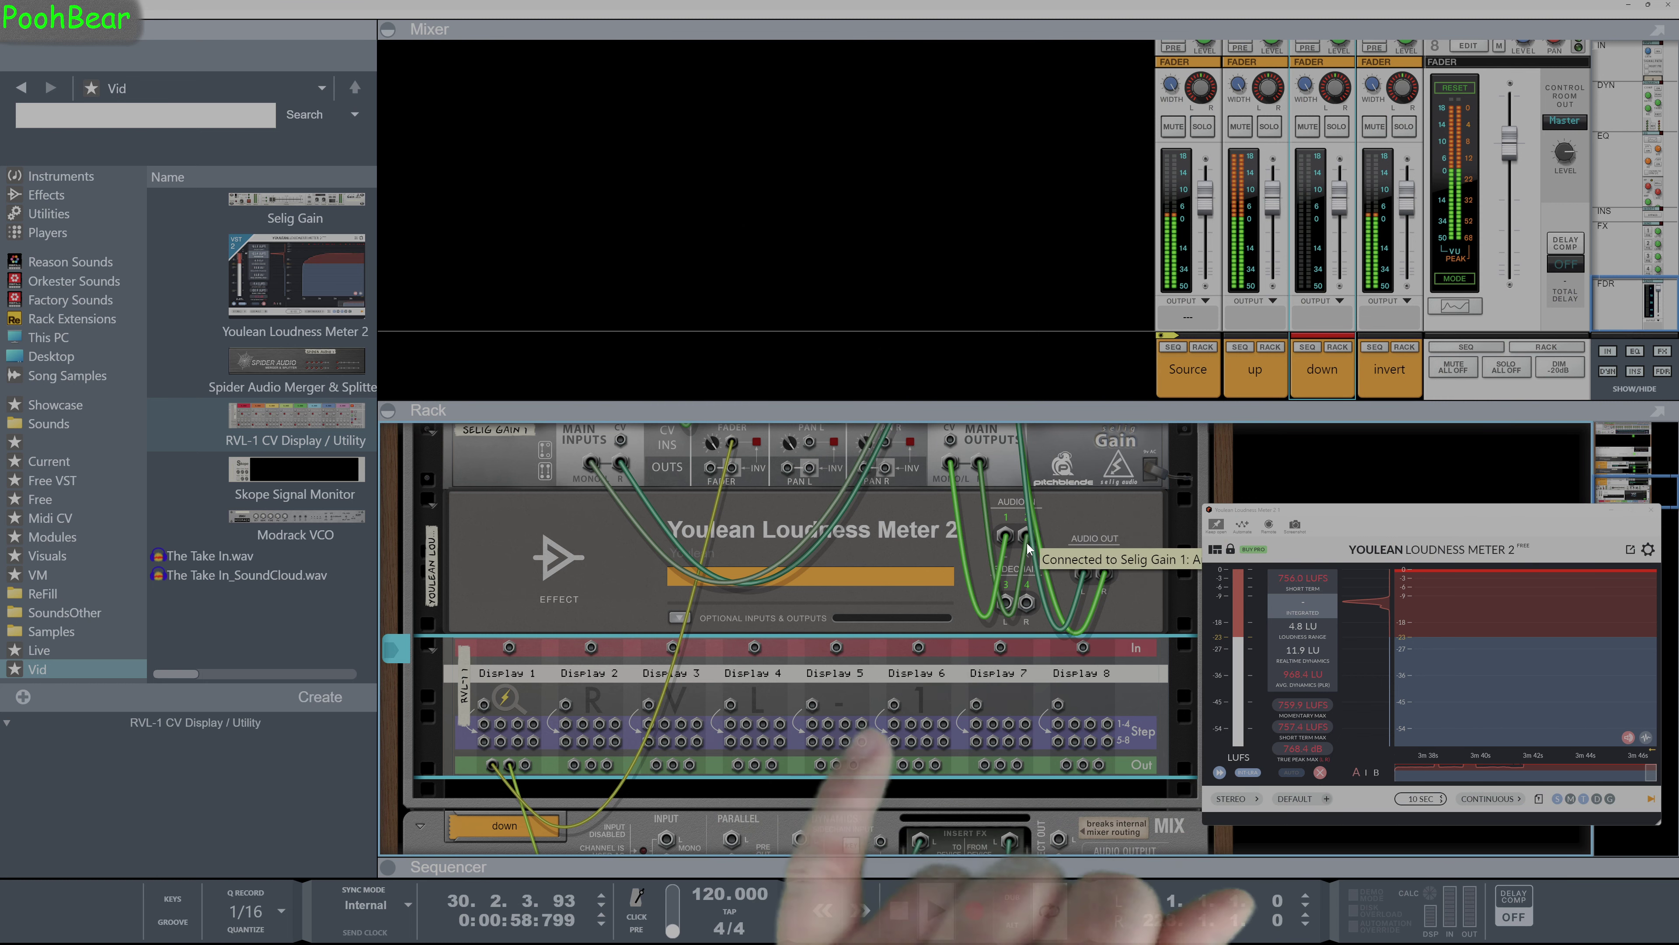
scroll(1026, 542, up, 3)
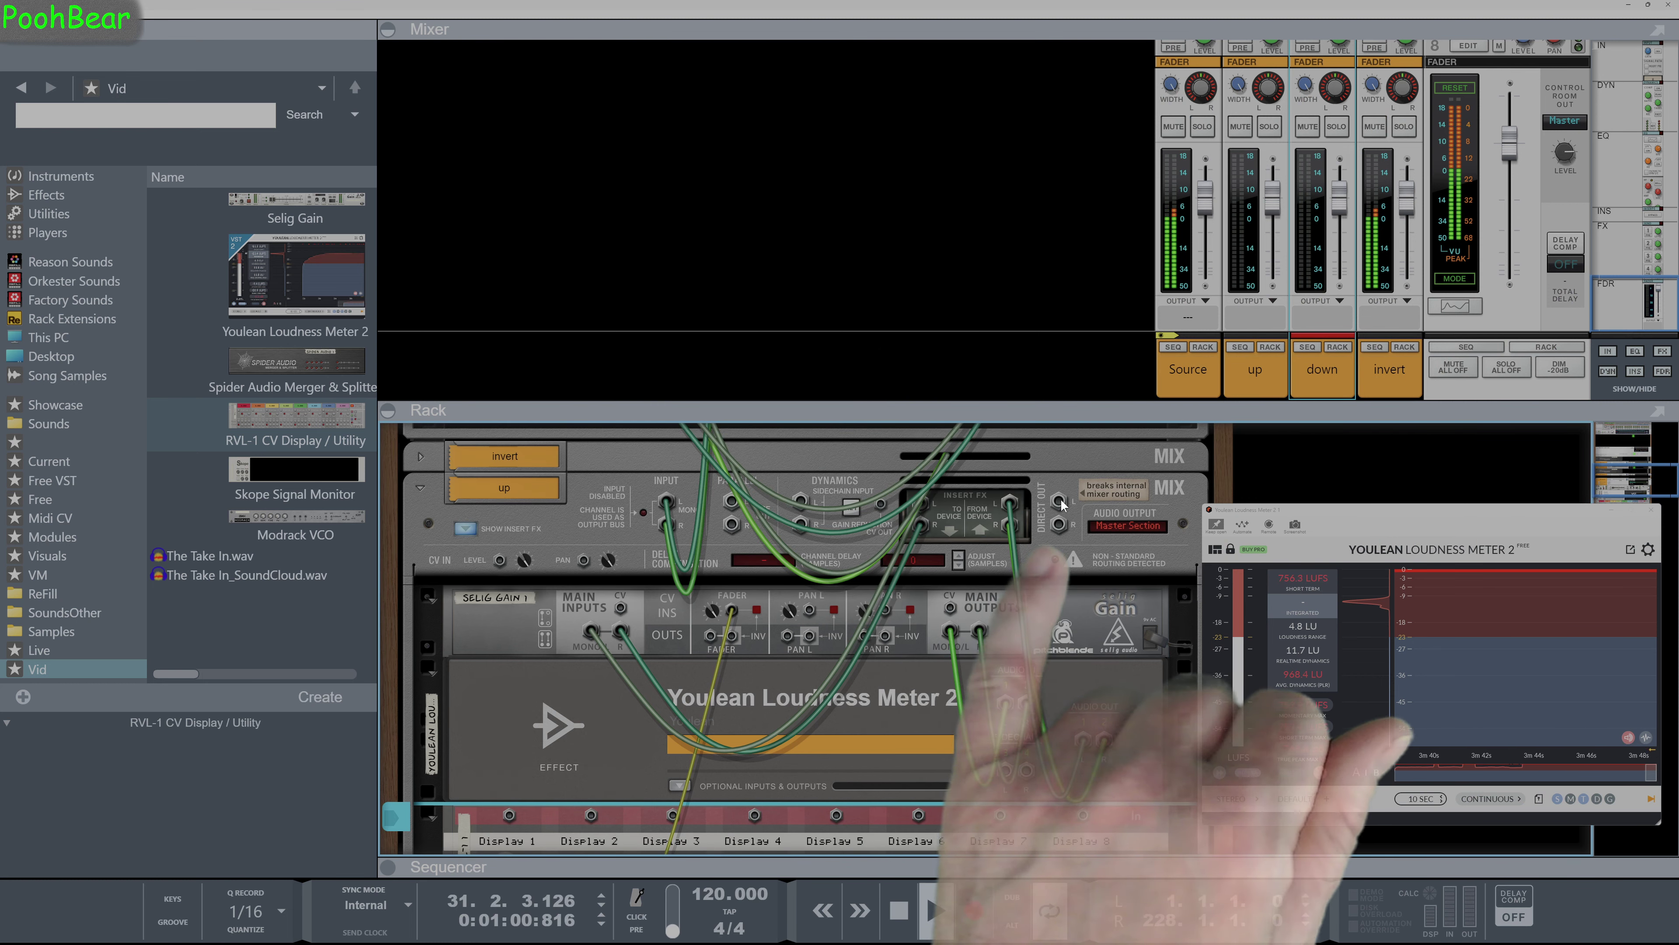
scroll(1051, 501, down, 1)
scroll(671, 673, down, 3)
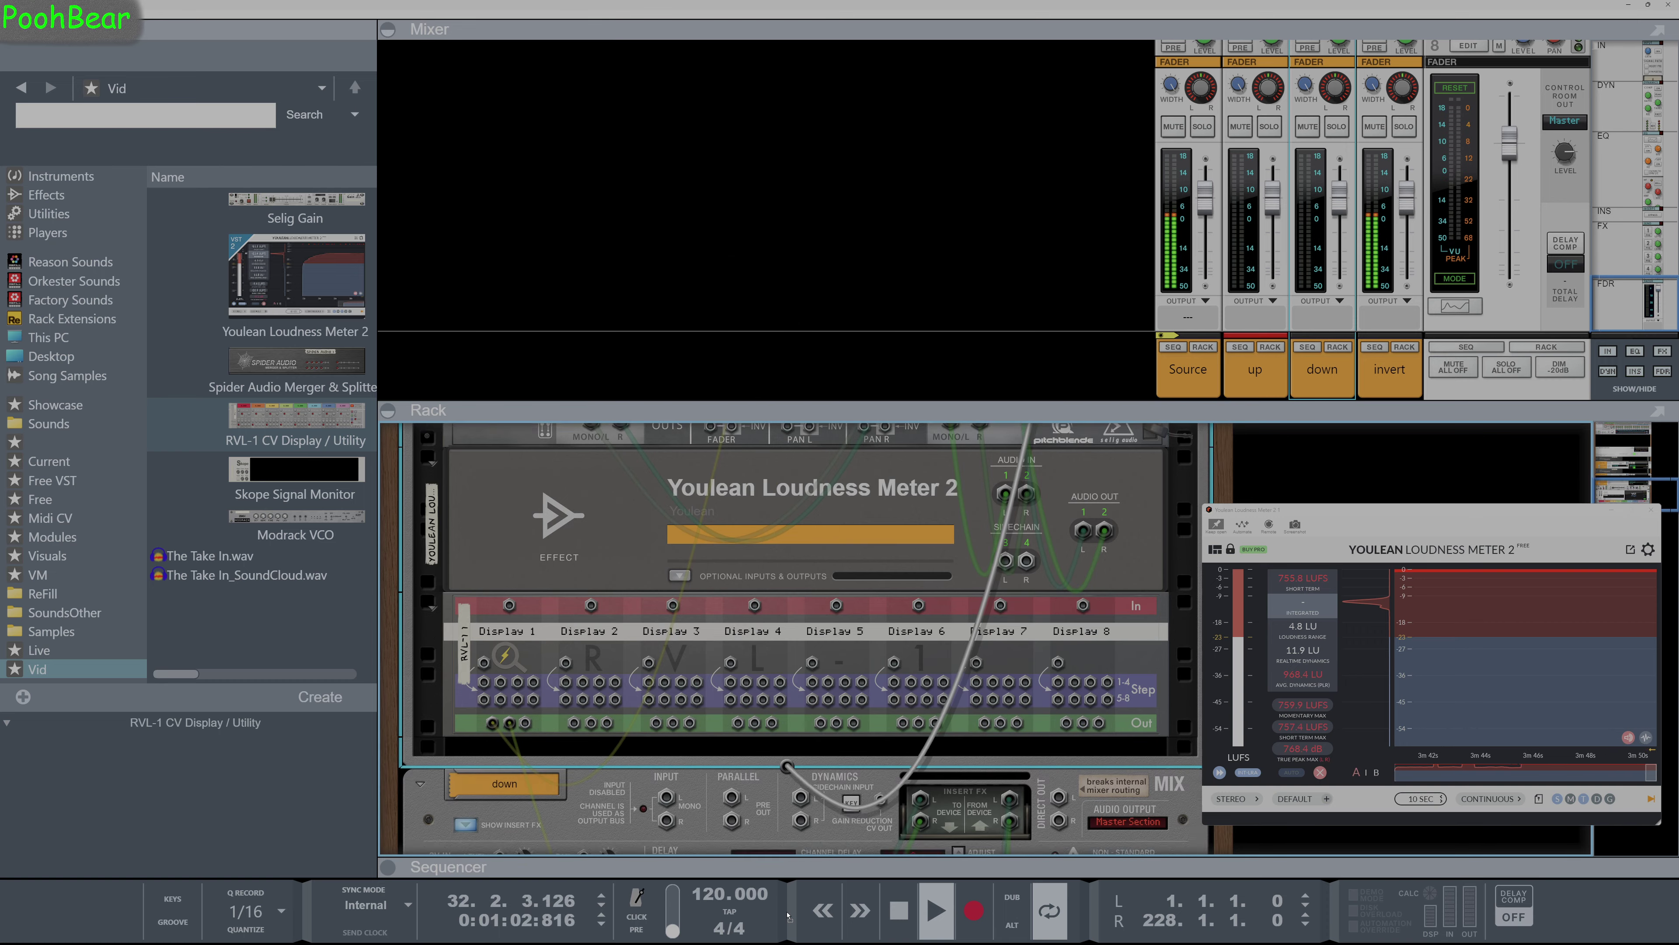
drag(671, 674, 671, 675)
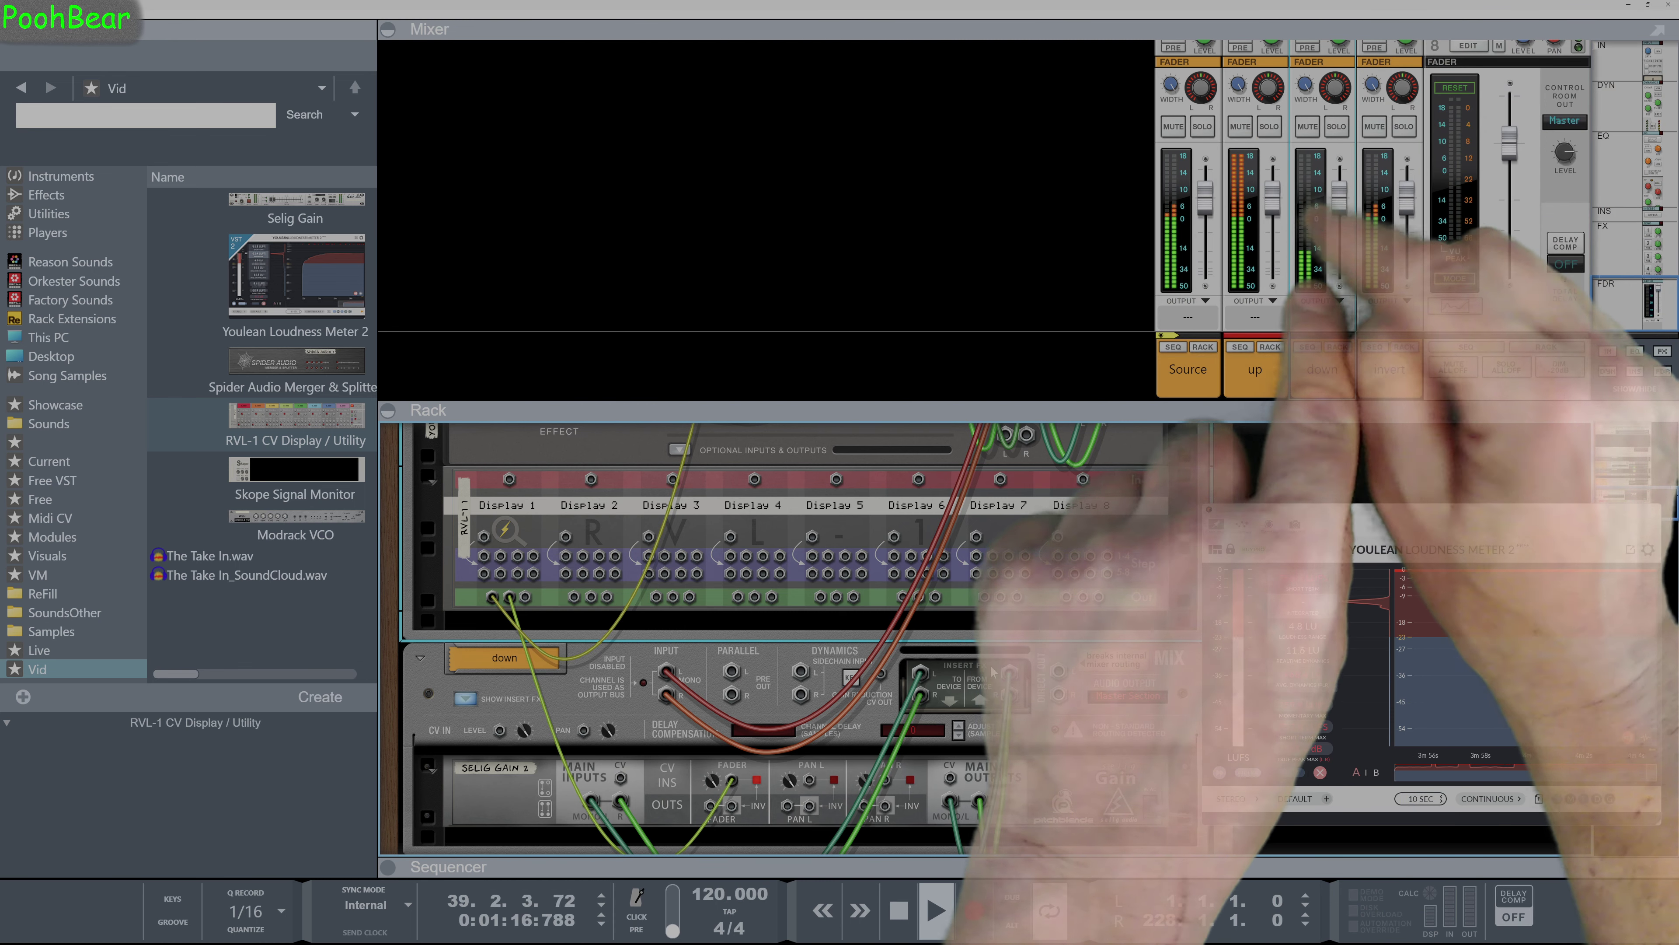
Step: Test the null at the invert channel's fader and with RVL-1 Display 1 raised to 17.000 and 18.000
key(ctrl+Return)
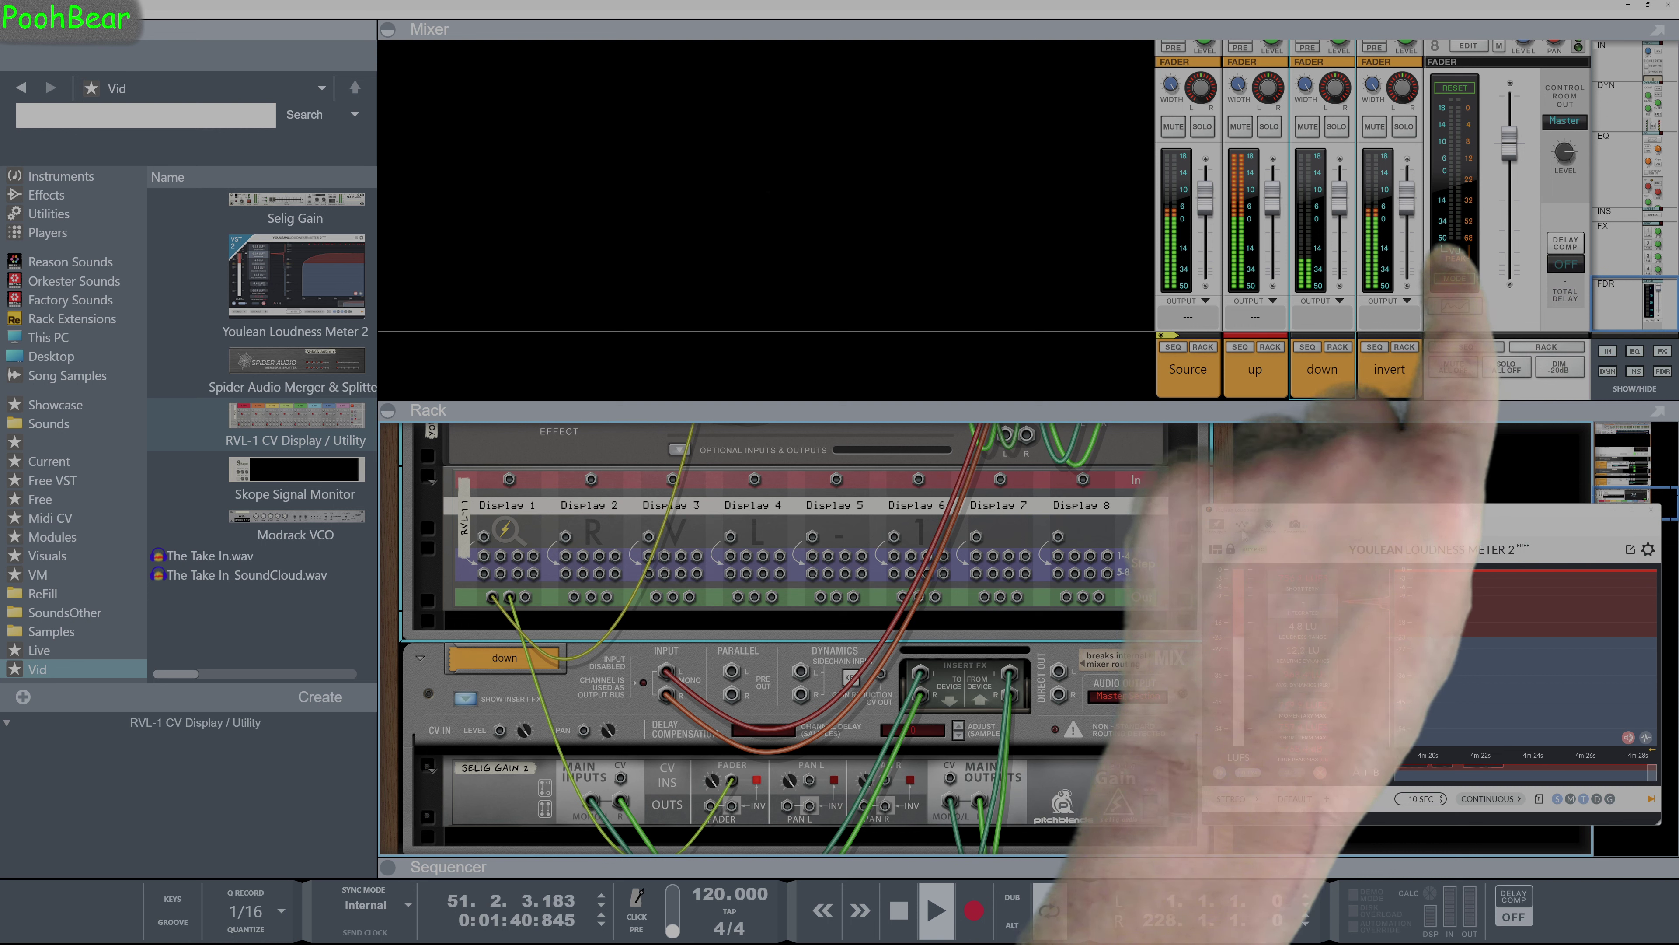
click(1409, 212)
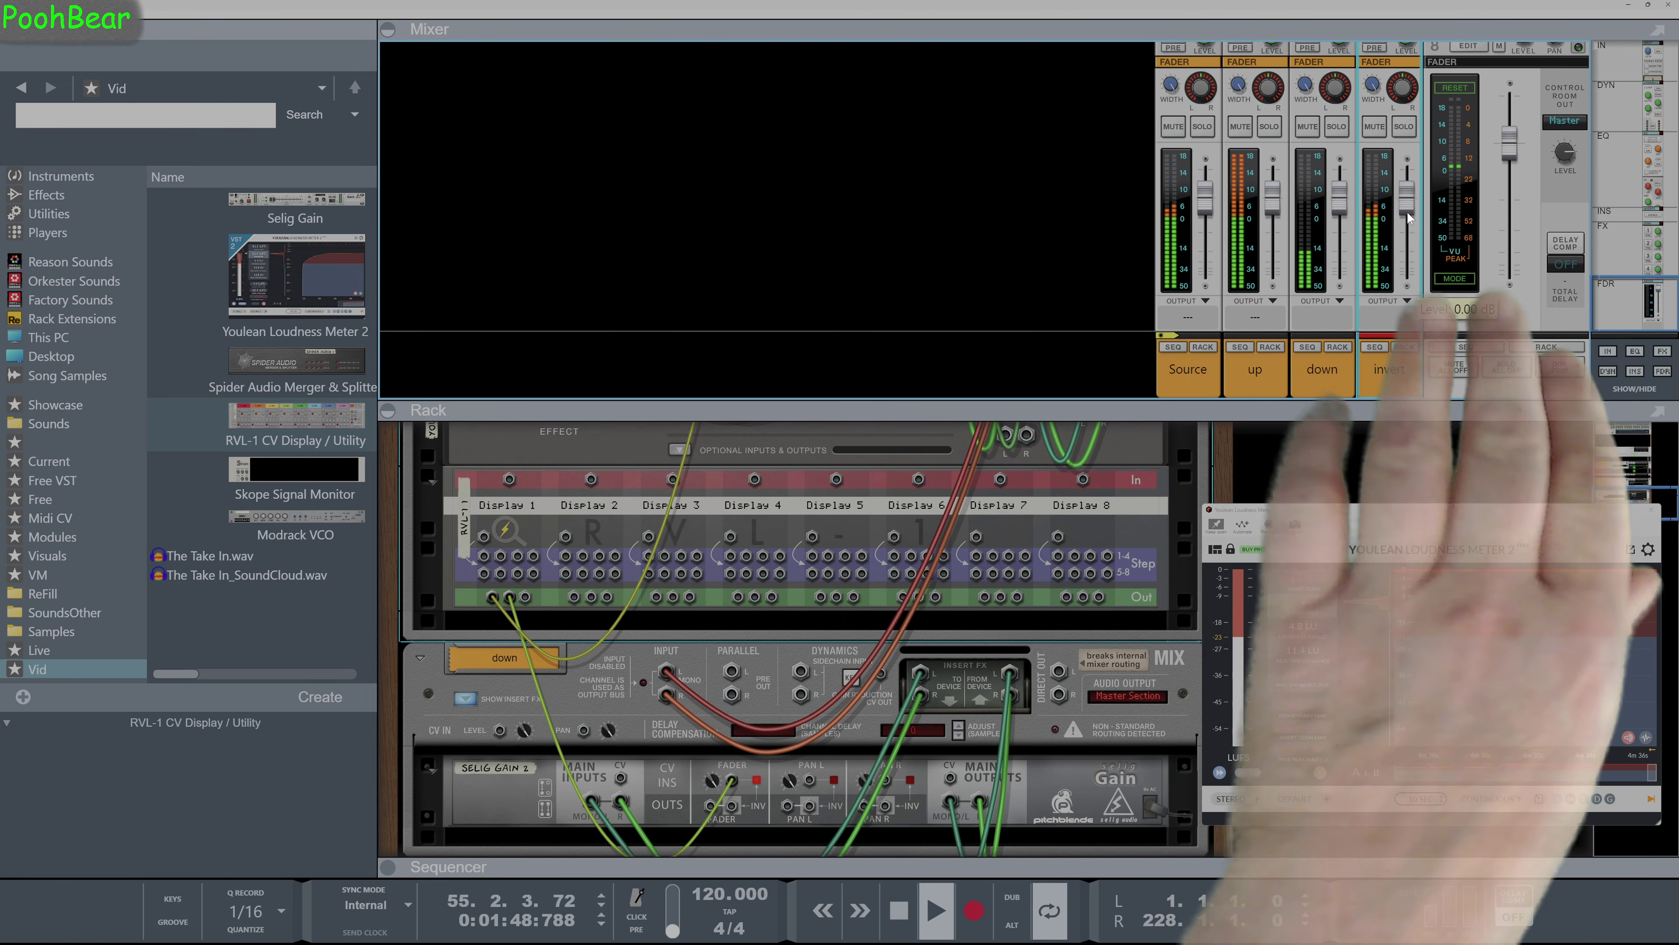
key(Tab)
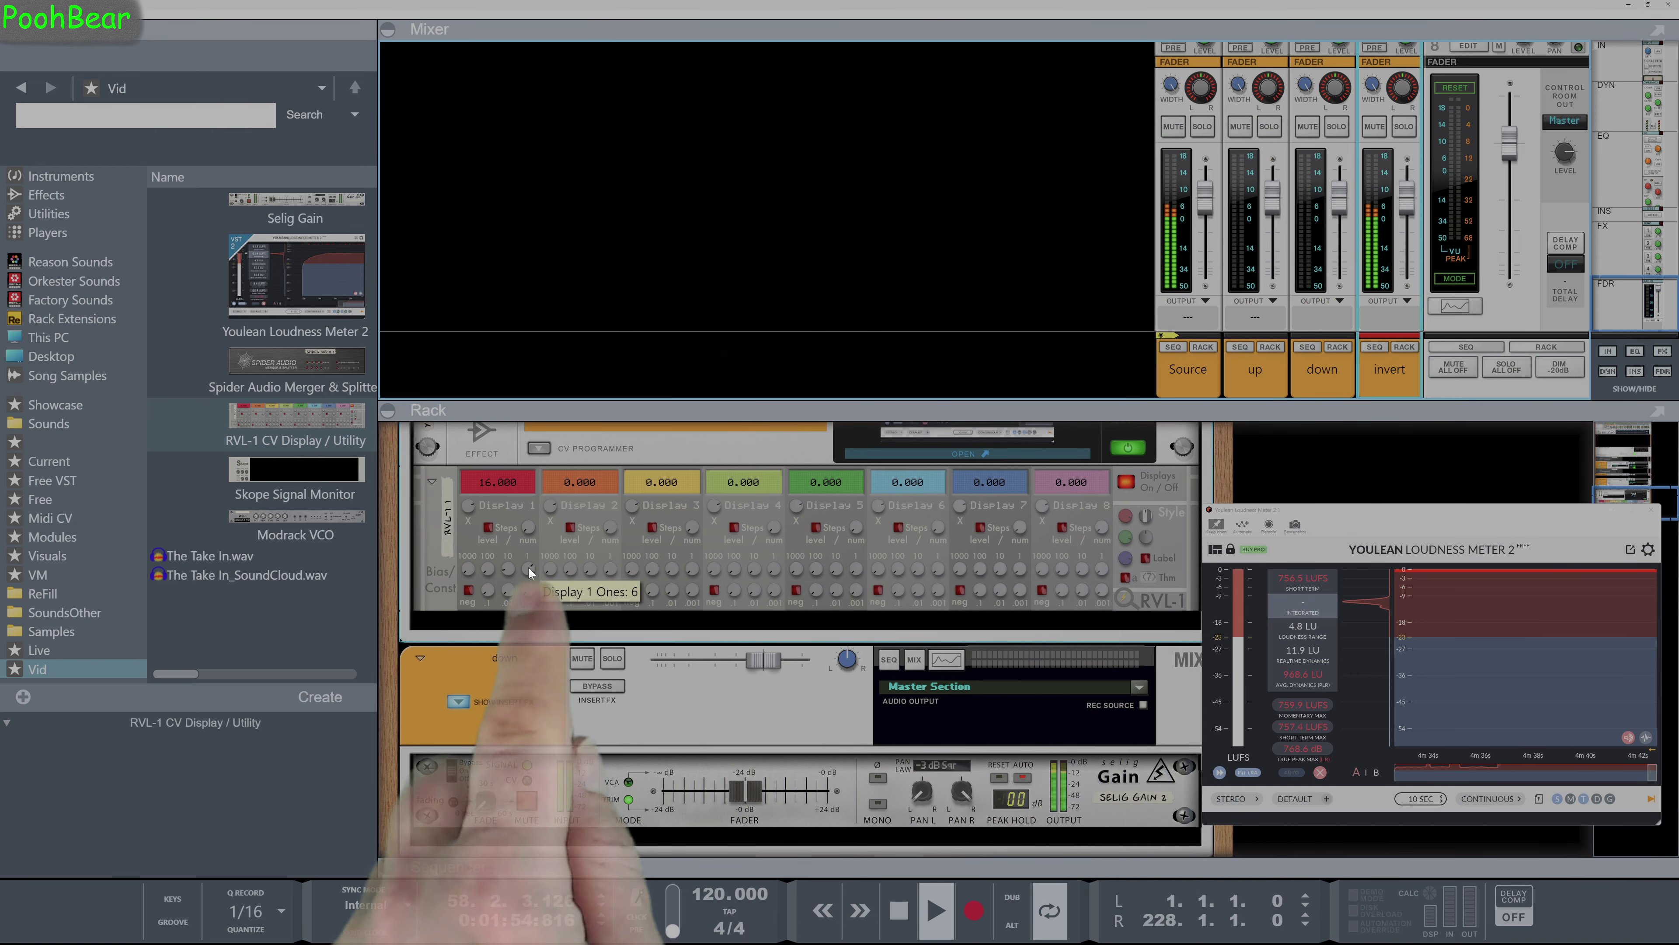
click(528, 565)
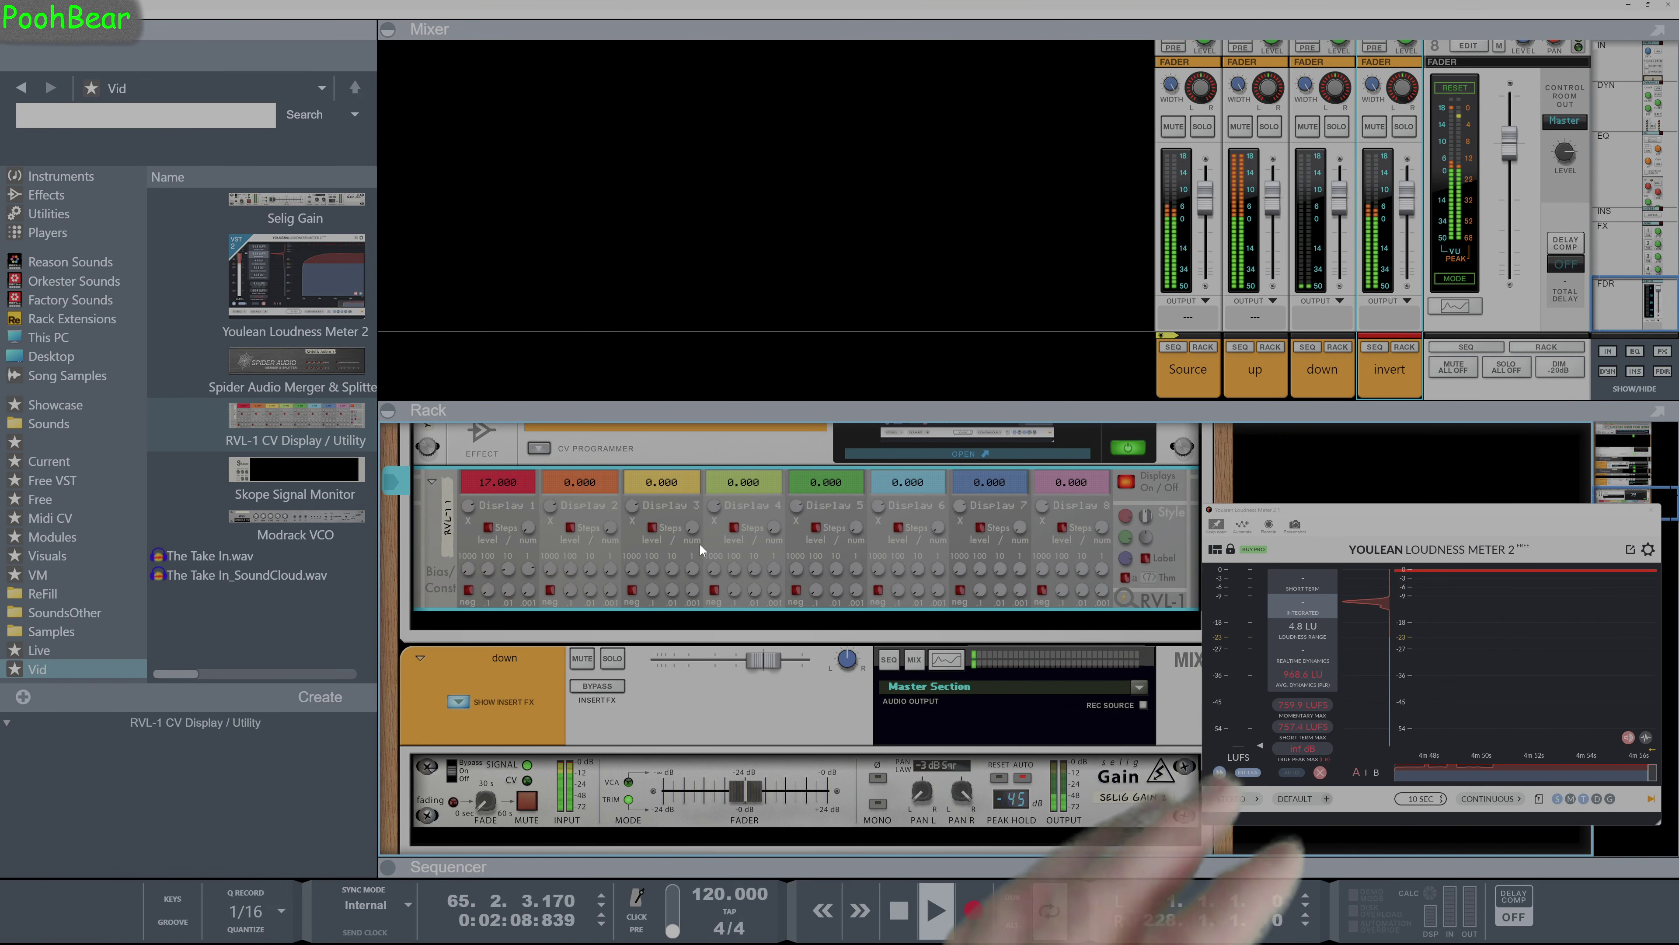
mouse_move(524, 561)
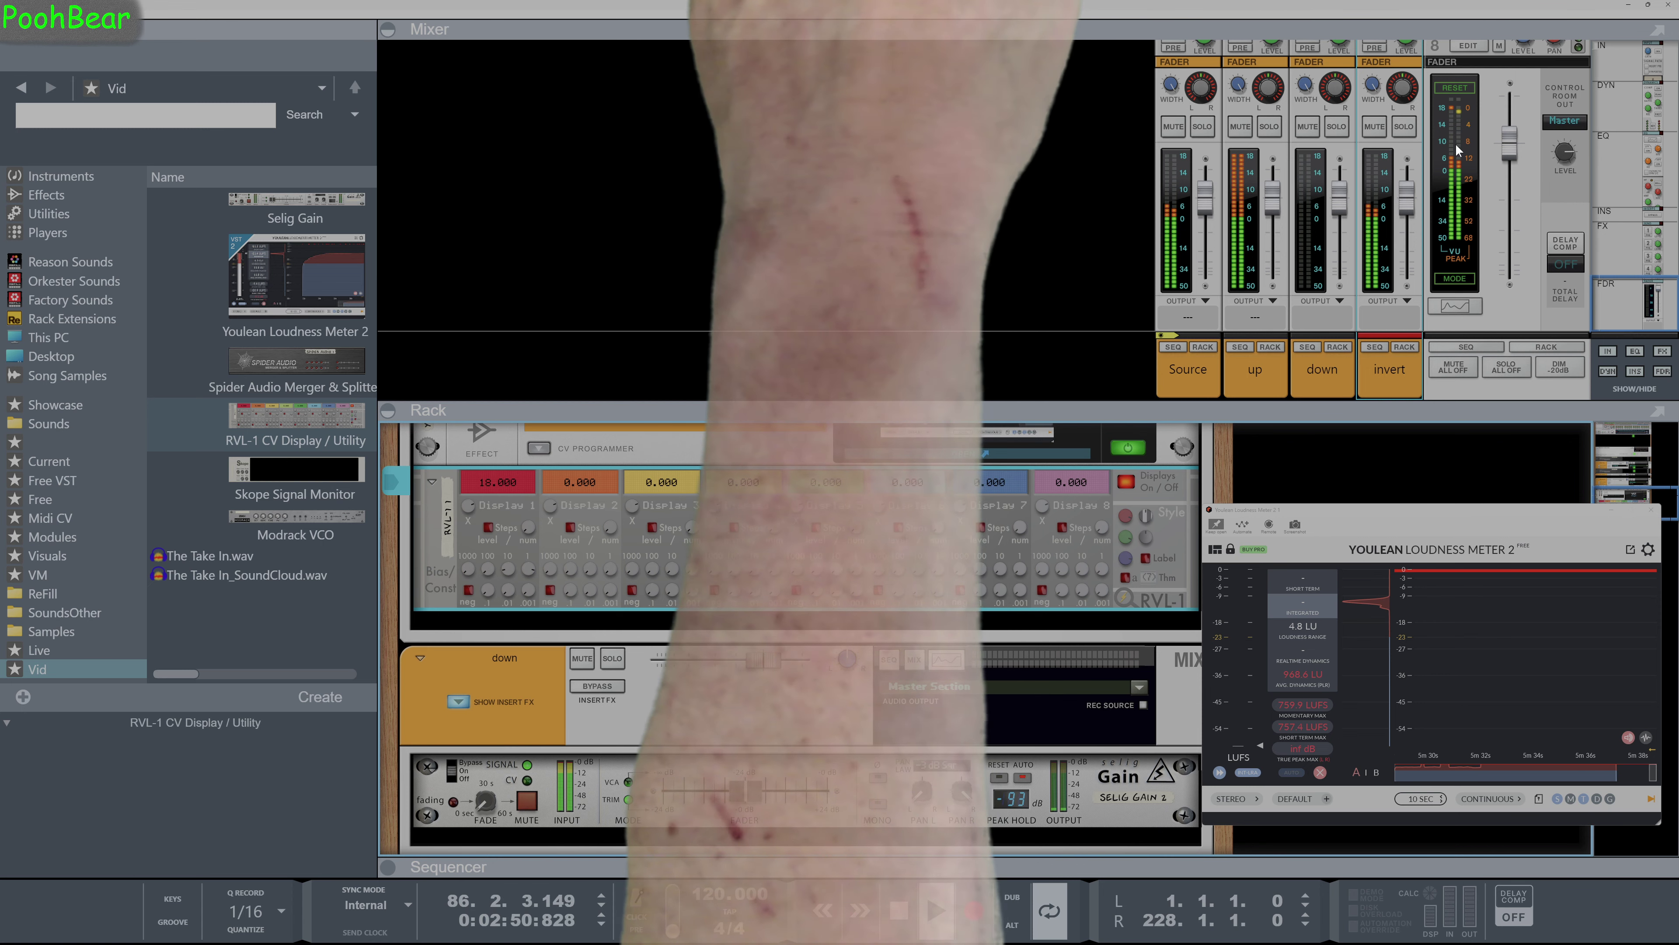
Step: Cable a split output of Spider Audio 1 to the first hardware interface audio output, adjusting the master fader for a moderate listening level
drag(1500, 158, 1497, 181)
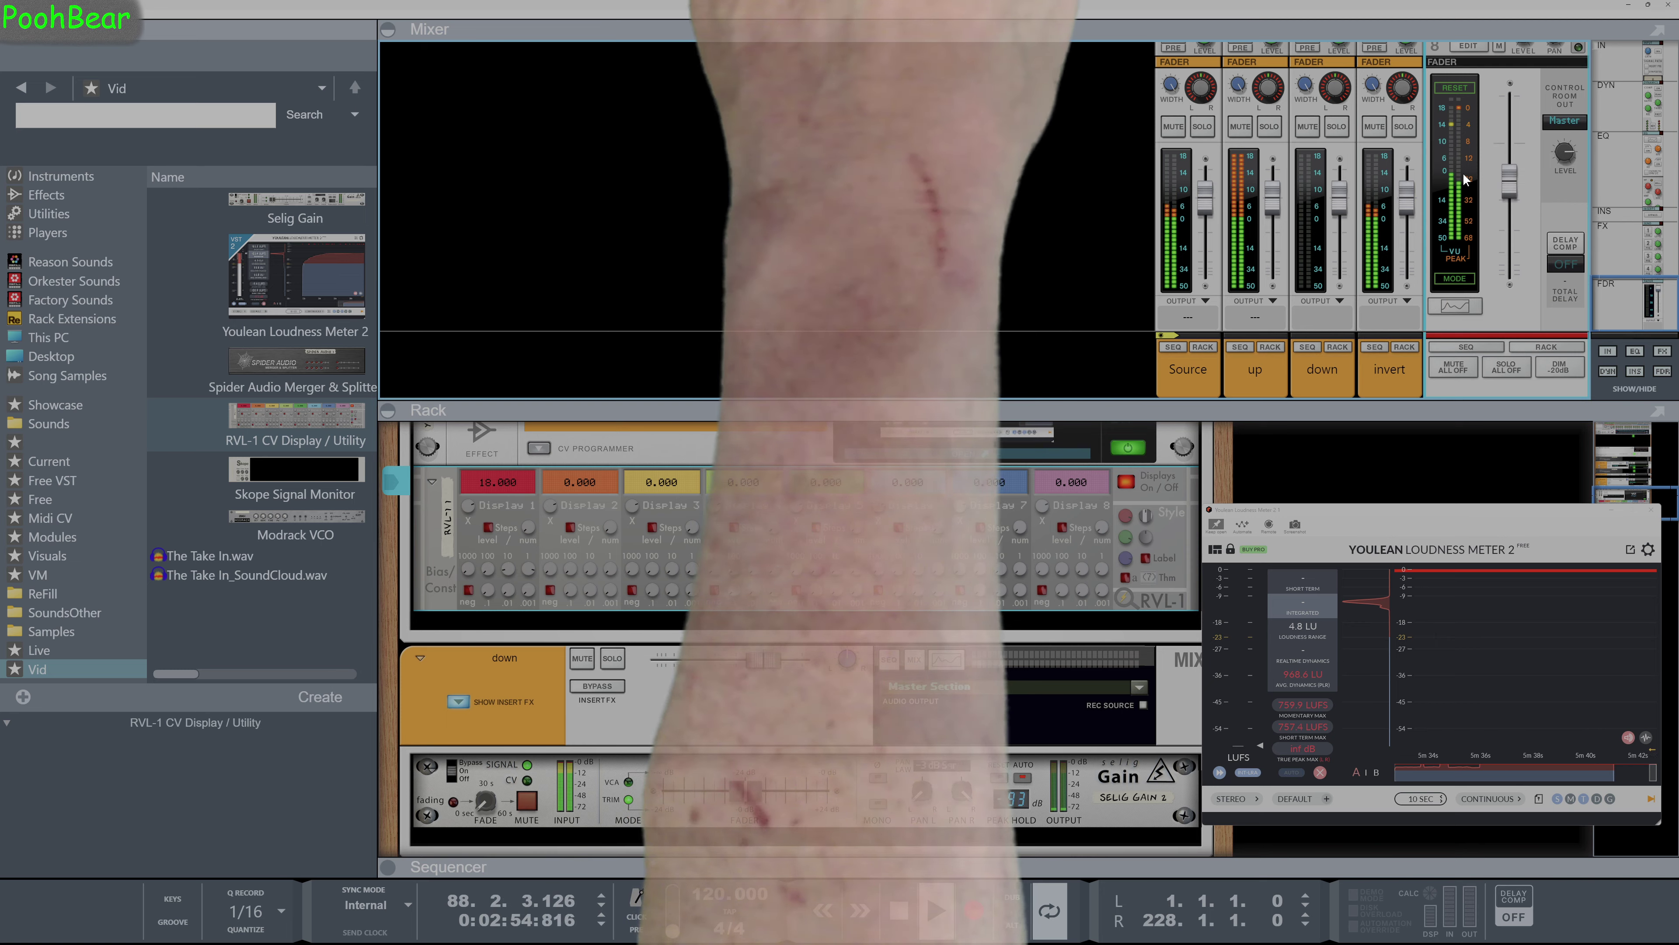
key(Tab)
scroll(1044, 445, up, 5)
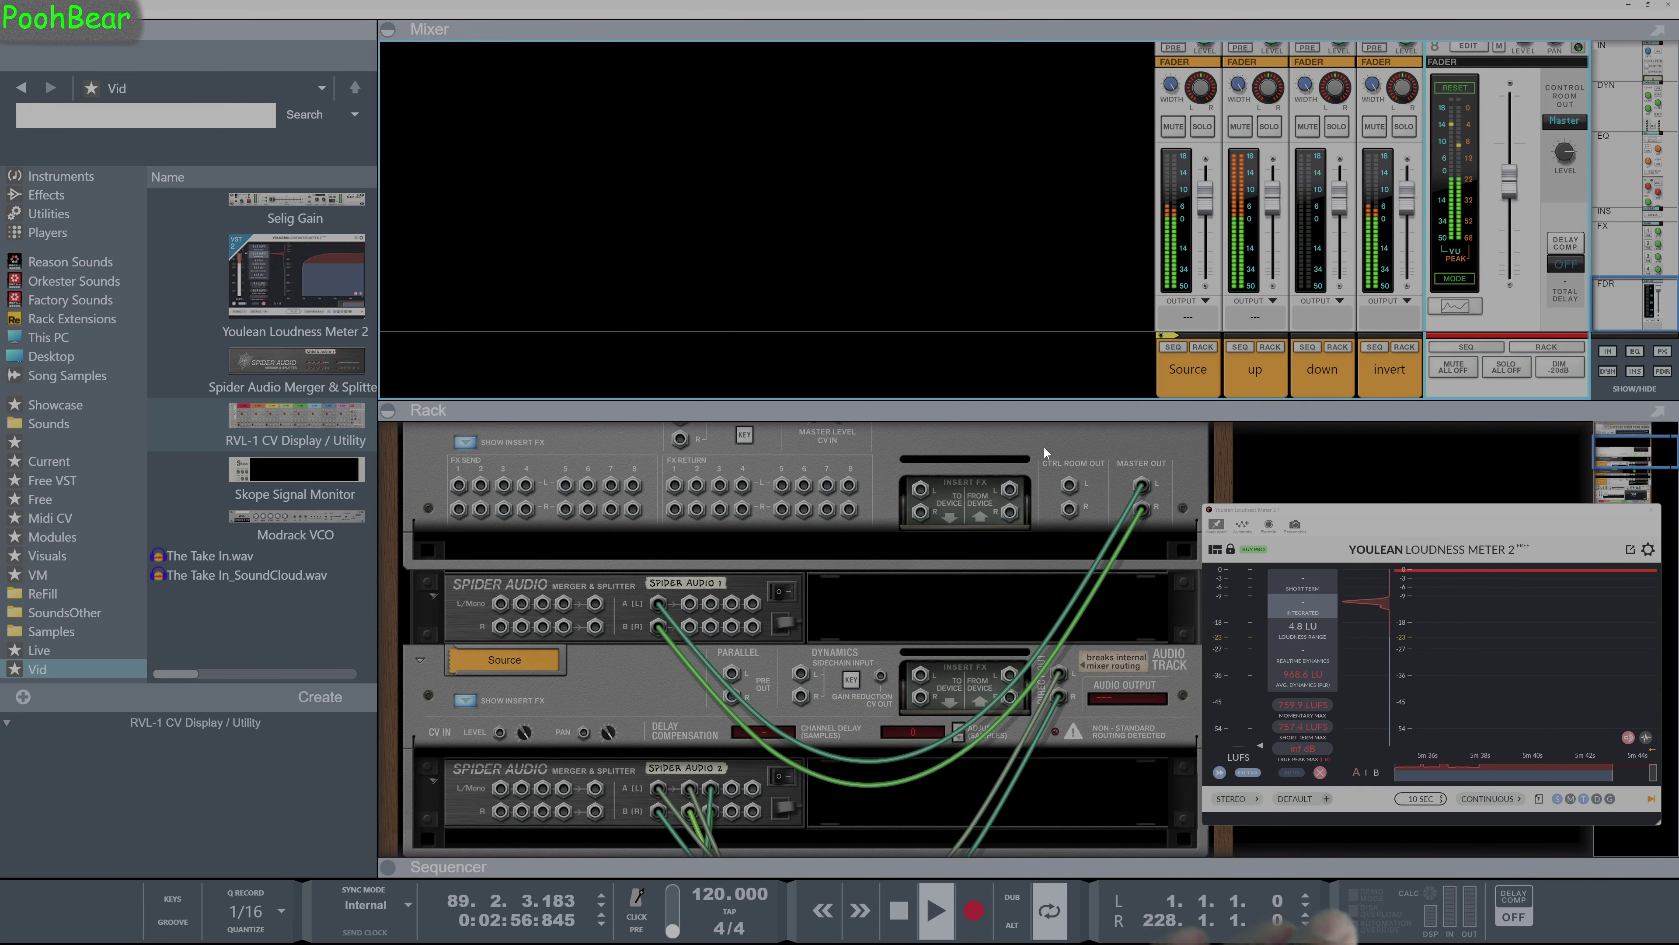
scroll(694, 604, up, 5)
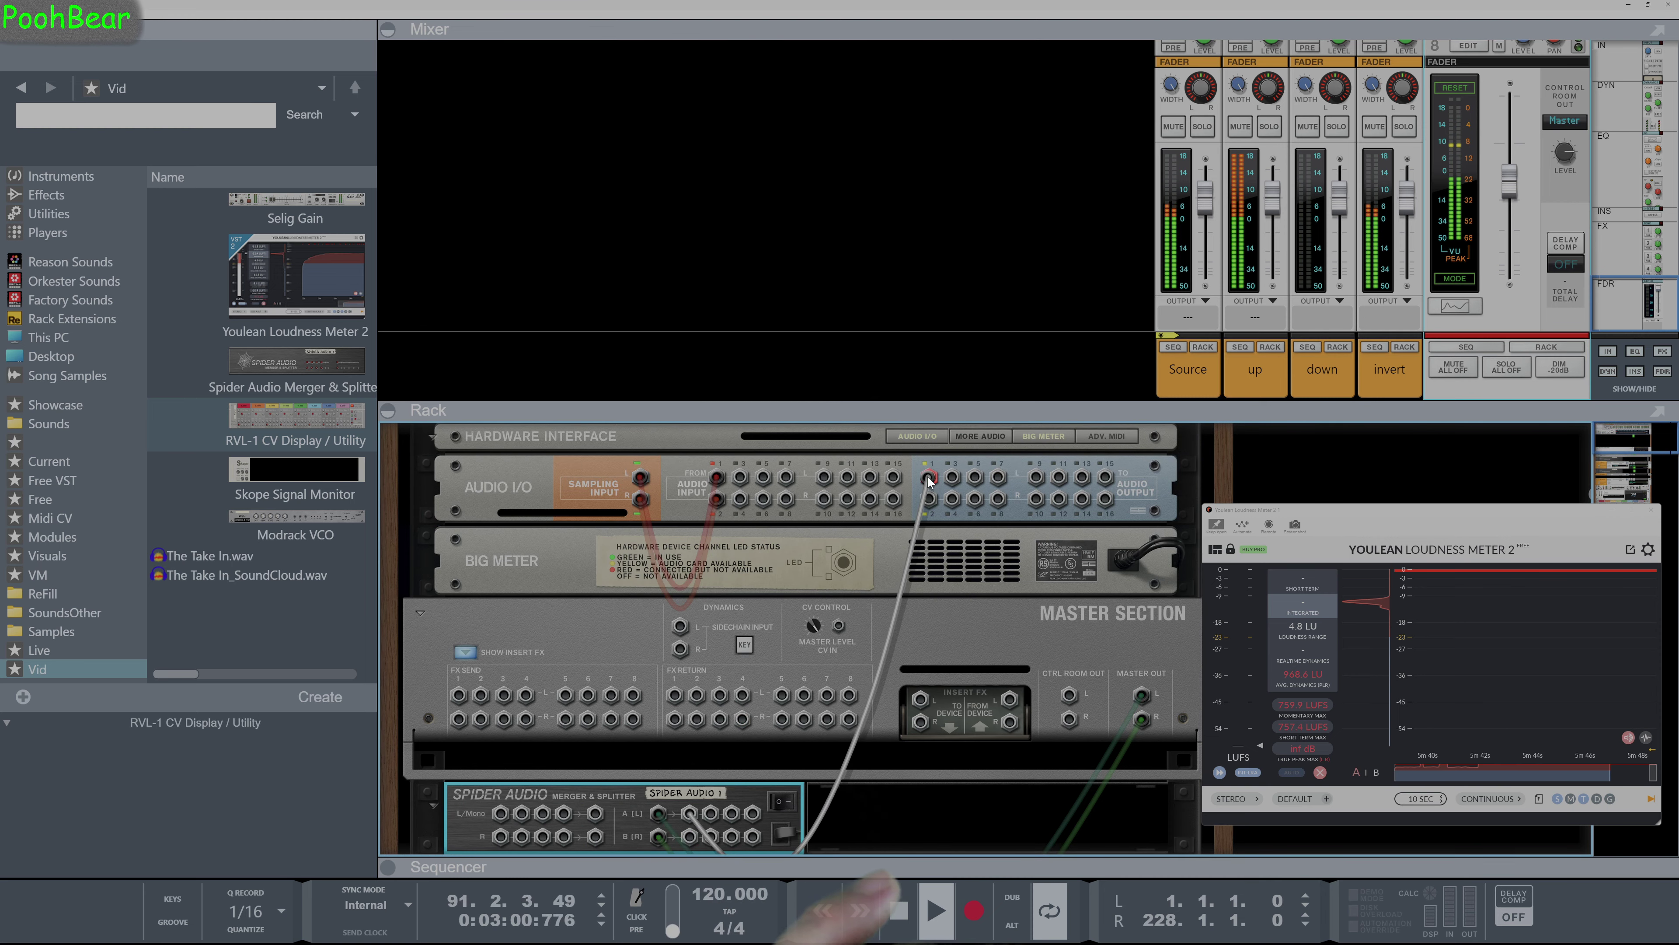
drag(929, 481, 929, 481)
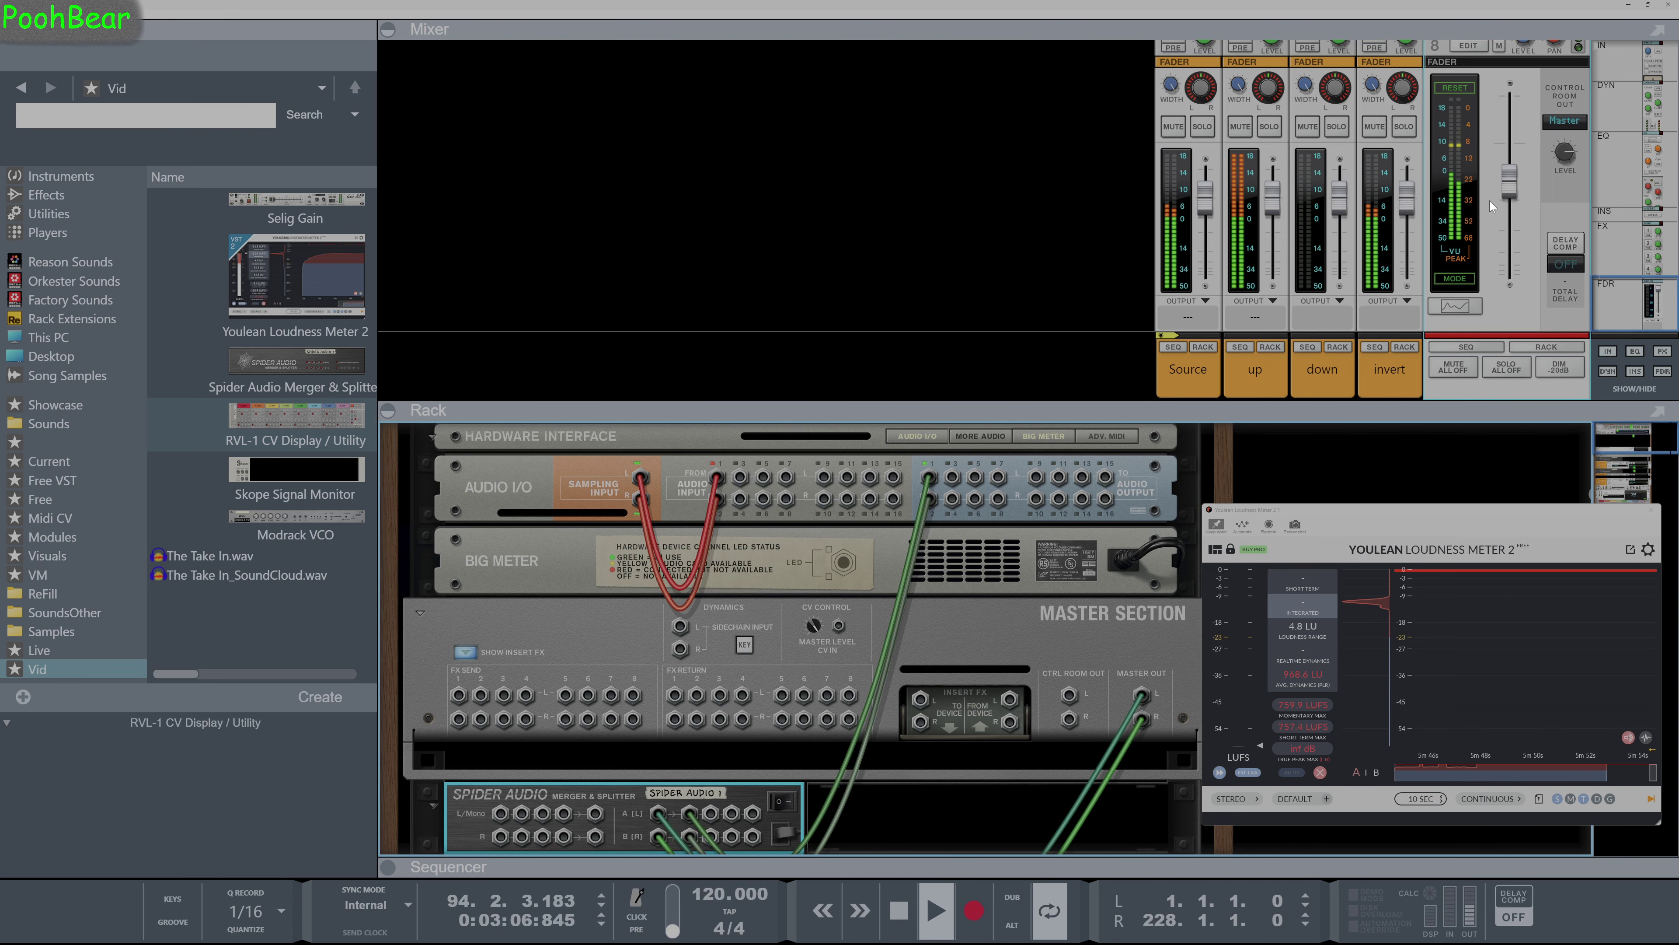
drag(1512, 186, 1516, 170)
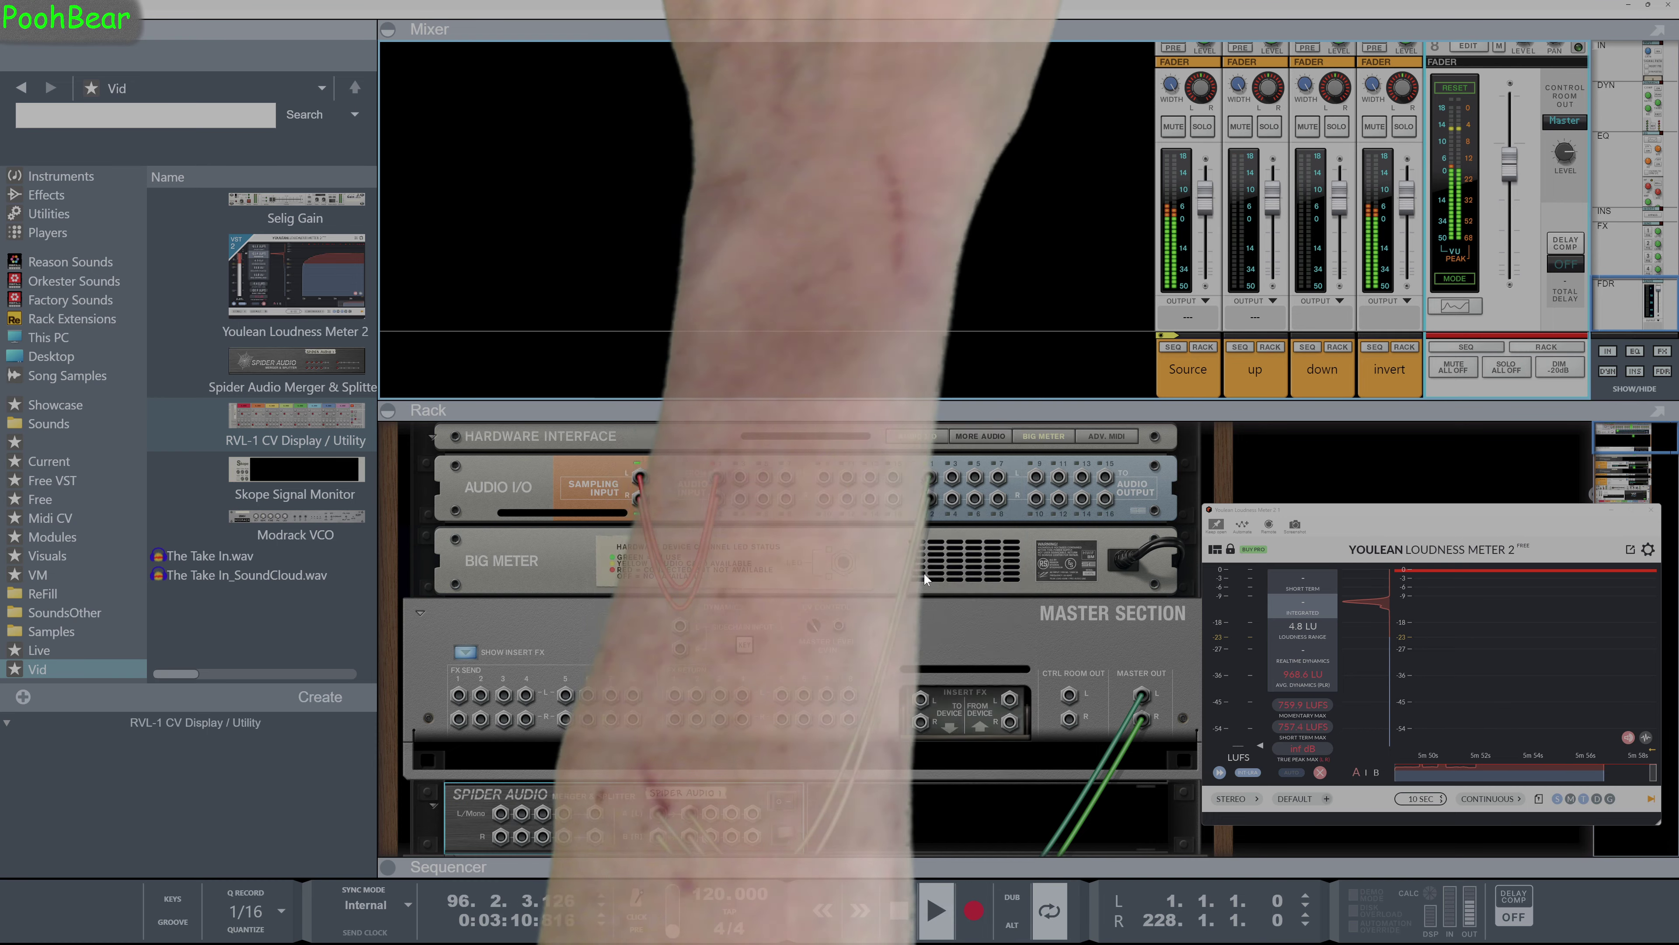
Step: Try 16.900 on Display 1 of the RVL-1, then set it to 16.000
key(Tab)
scroll(803, 625, down, 3)
scroll(762, 698, down, 5)
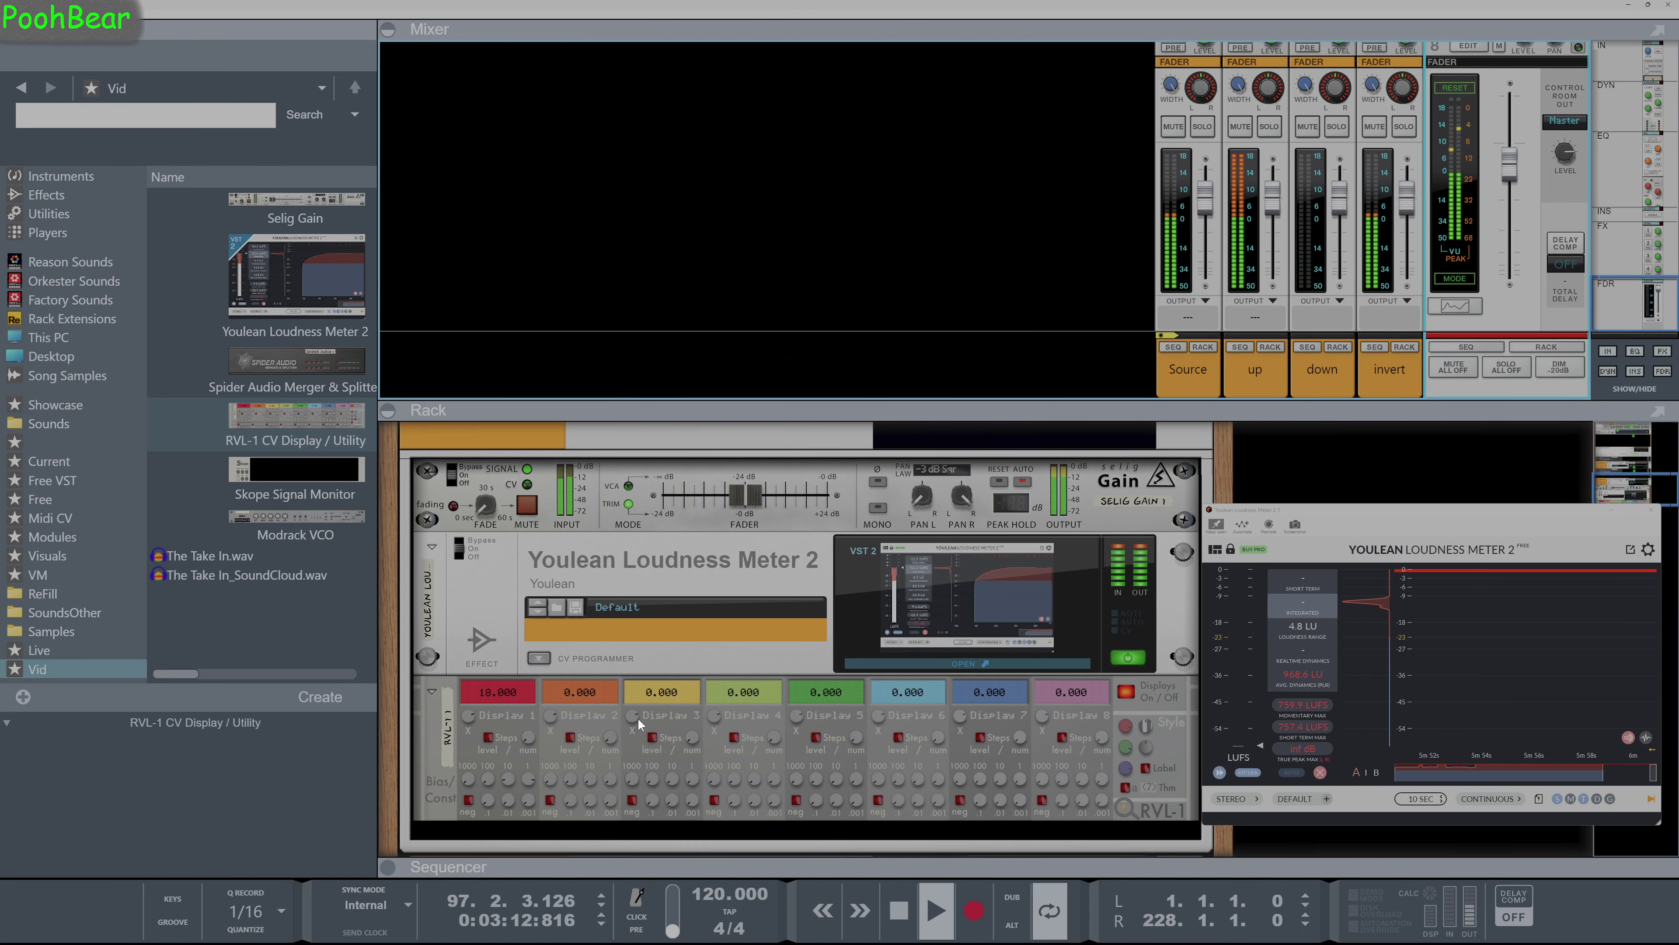
drag(526, 779, 516, 518)
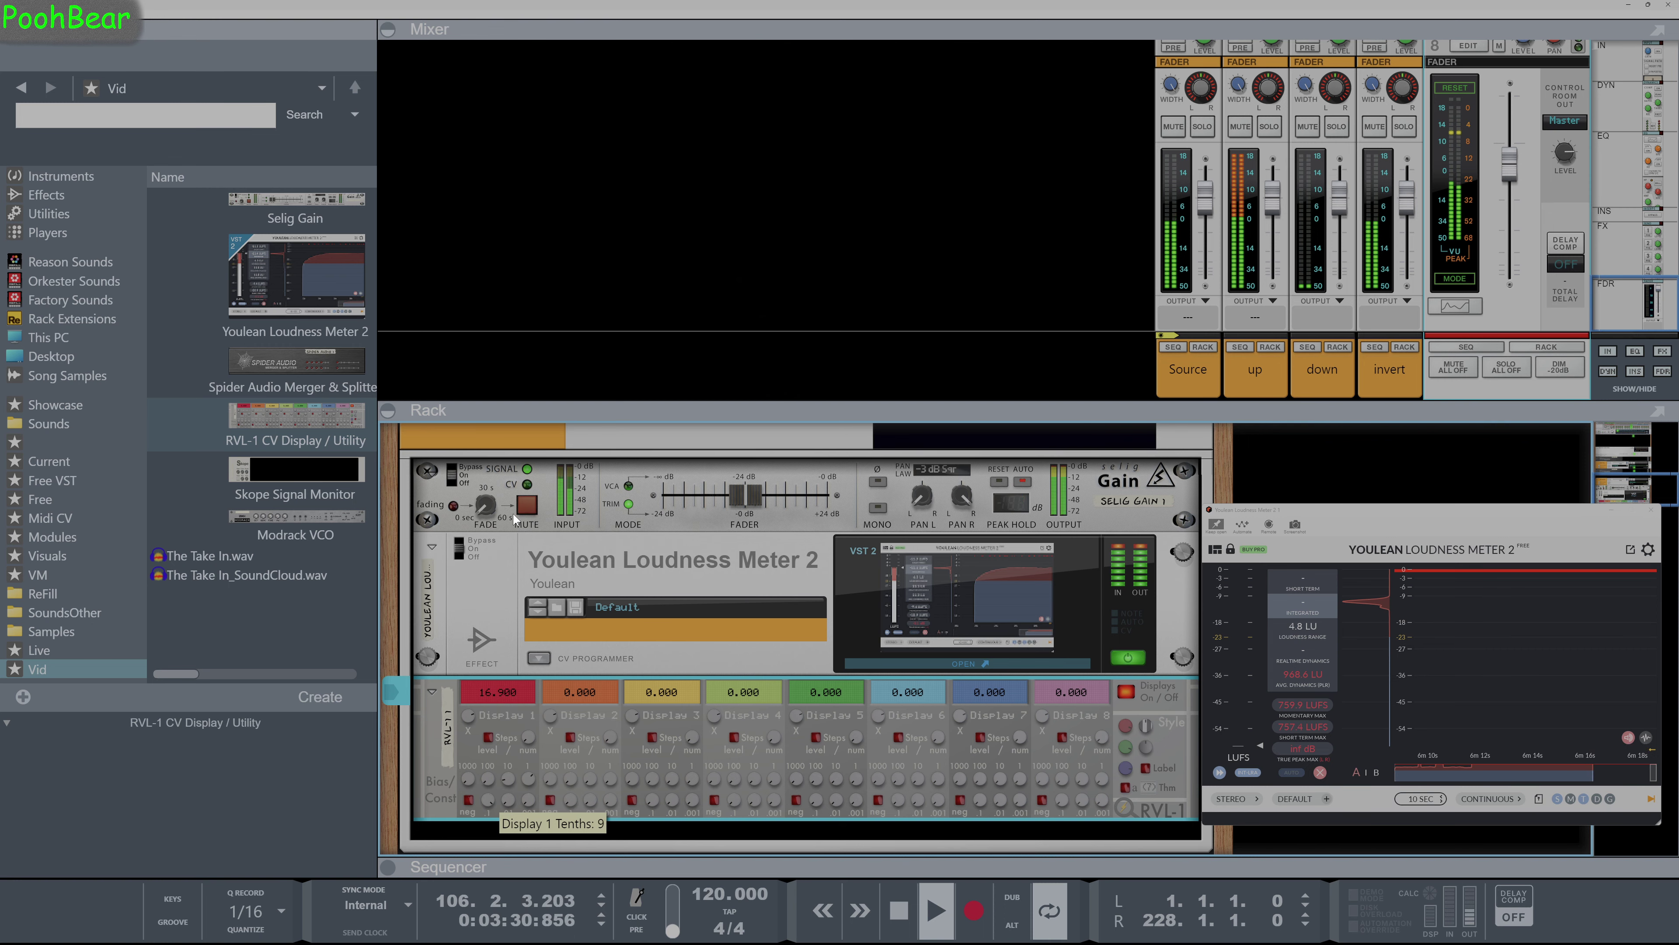
drag(471, 719, 461, 792)
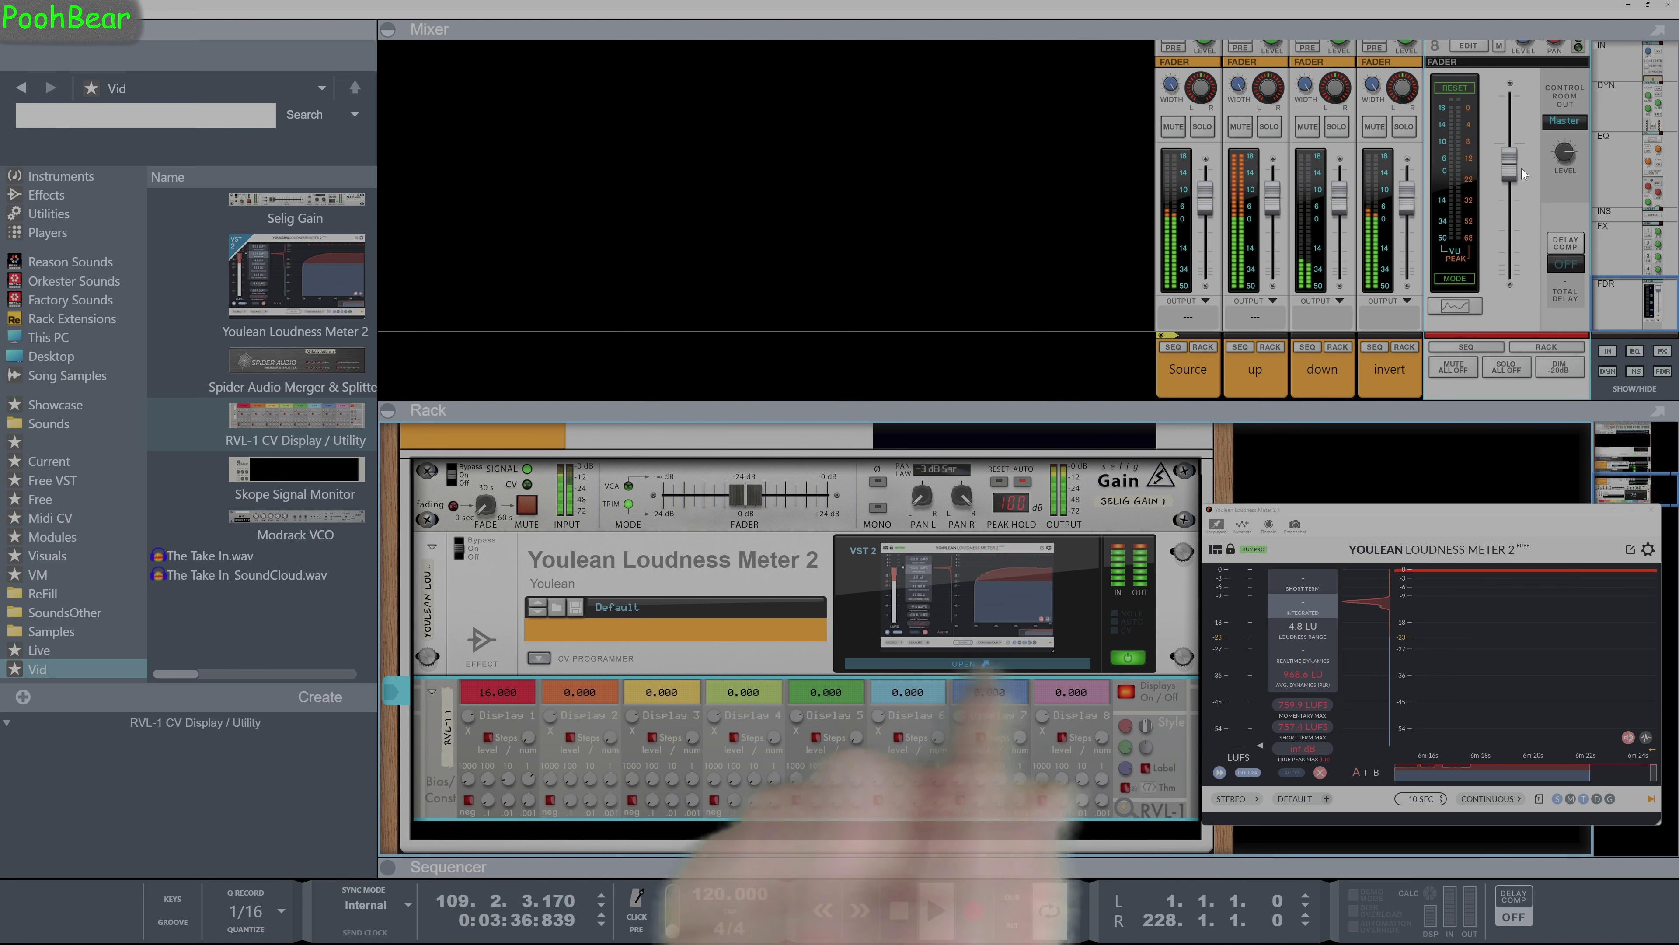
Step: Mute the invert channel with the master fader lowered, then raise the master fader to listen
drag(1510, 171, 1508, 200)
click(1375, 127)
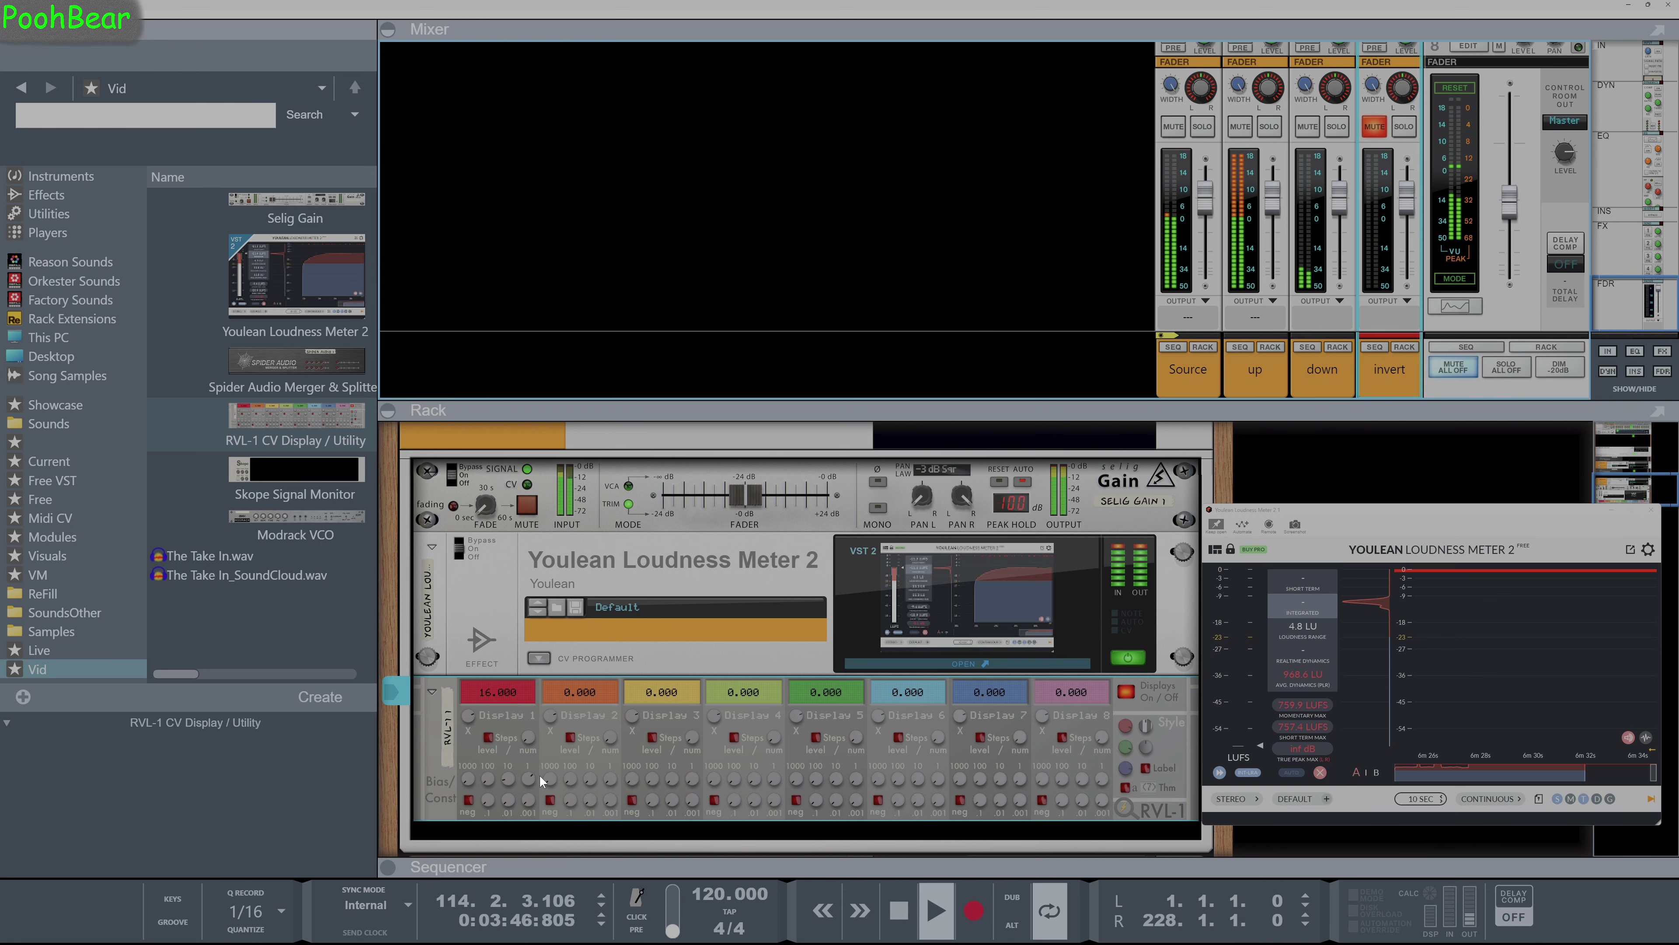
mouse_move(530, 777)
drag(1521, 210, 1520, 197)
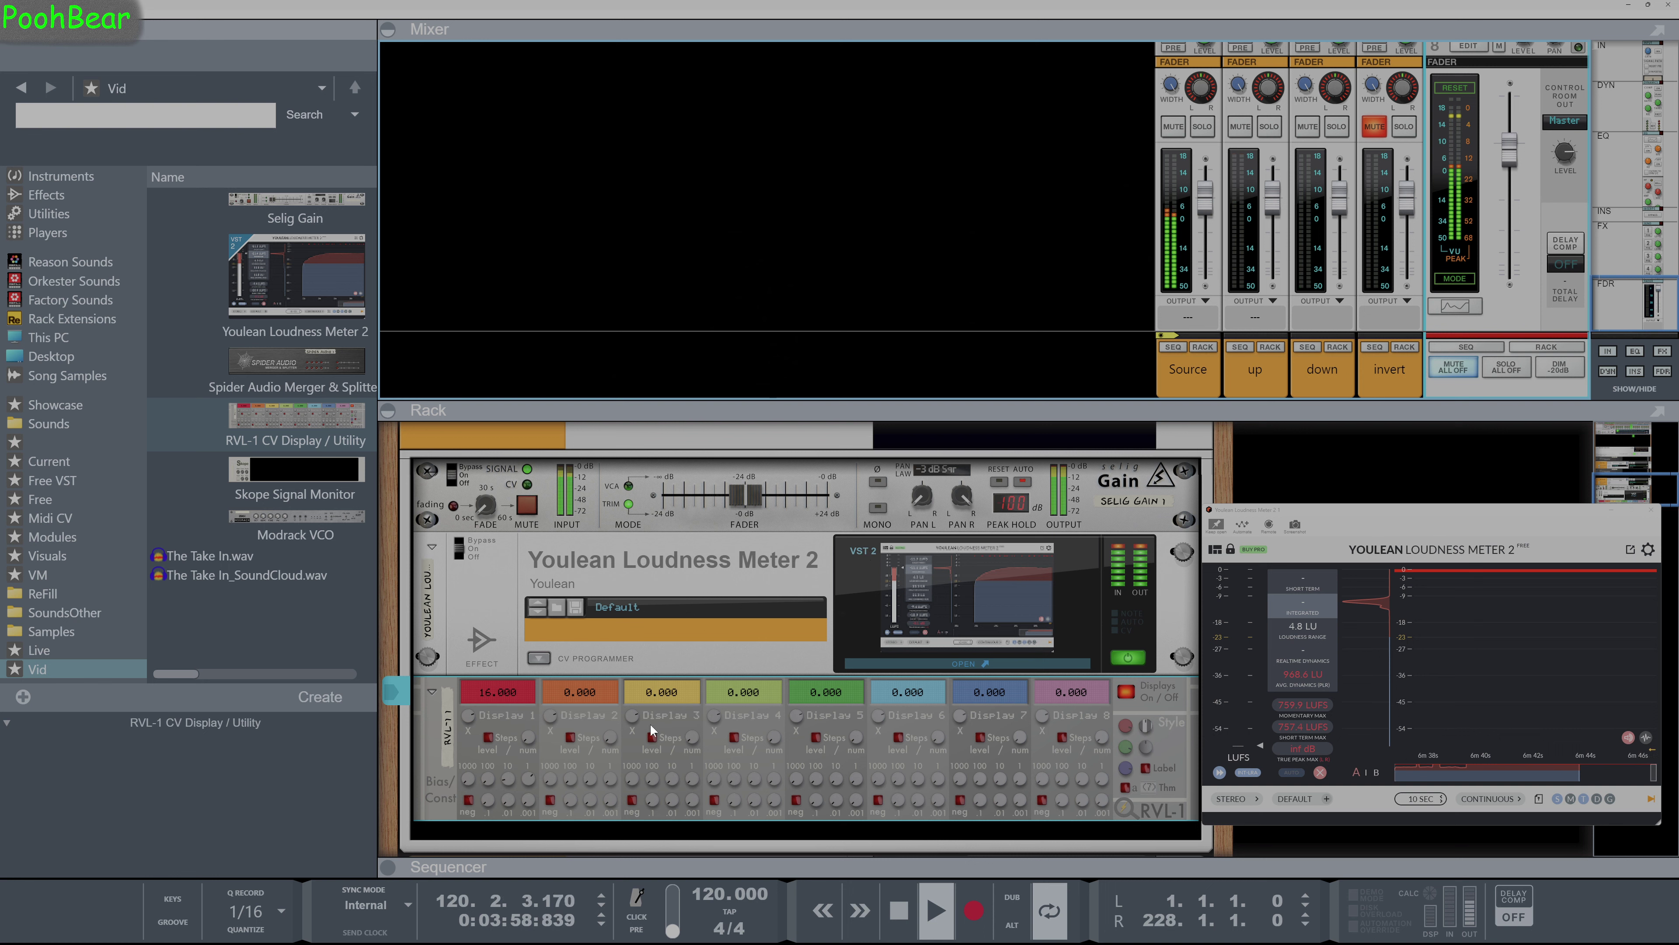
Step: Test 16.600 and 16.400 on RVL-1 Display 1, reset it to 16.000 and enlarge the rack area
drag(488, 799, 510, 620)
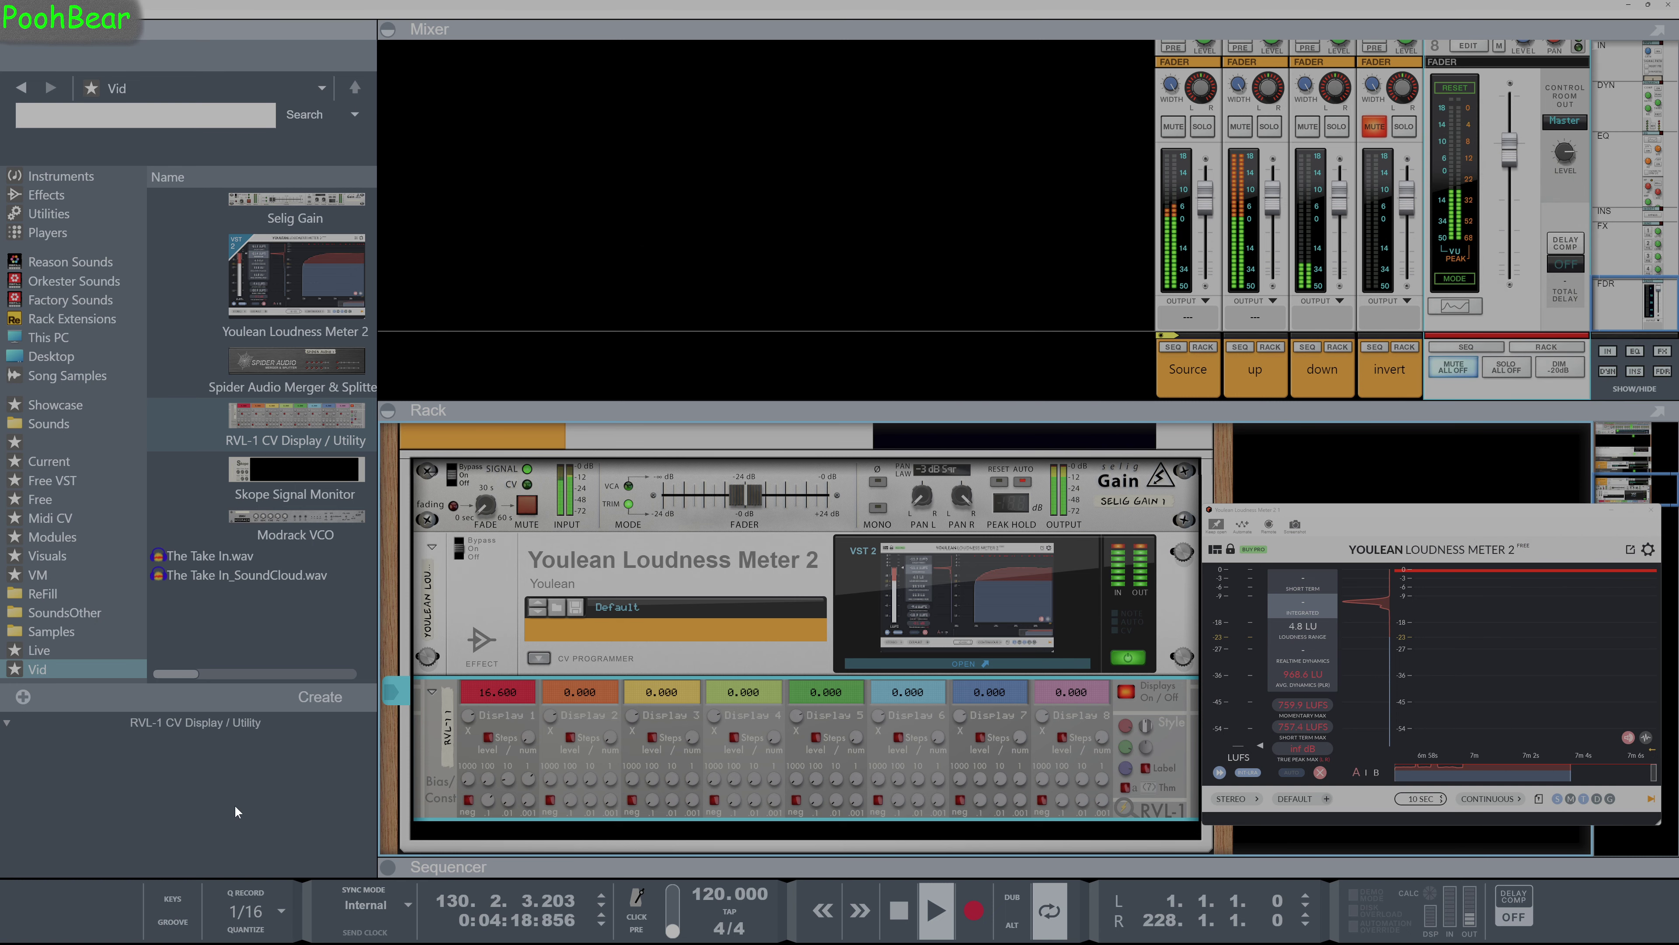
drag(488, 800, 492, 692)
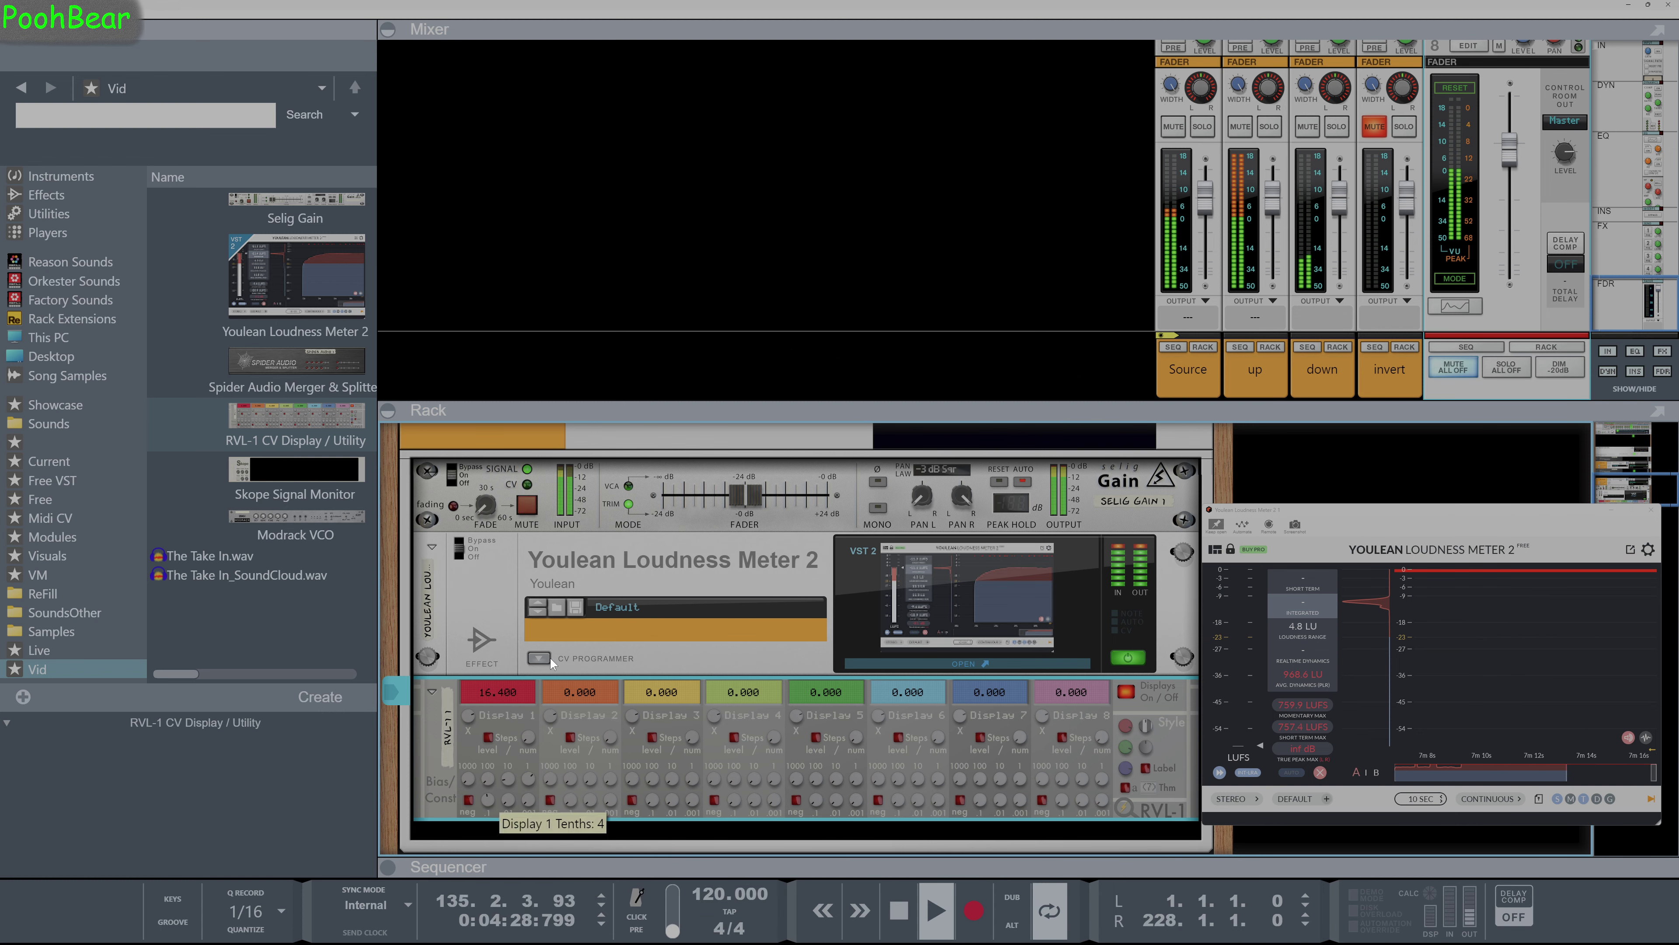
ctrl+click(488, 798)
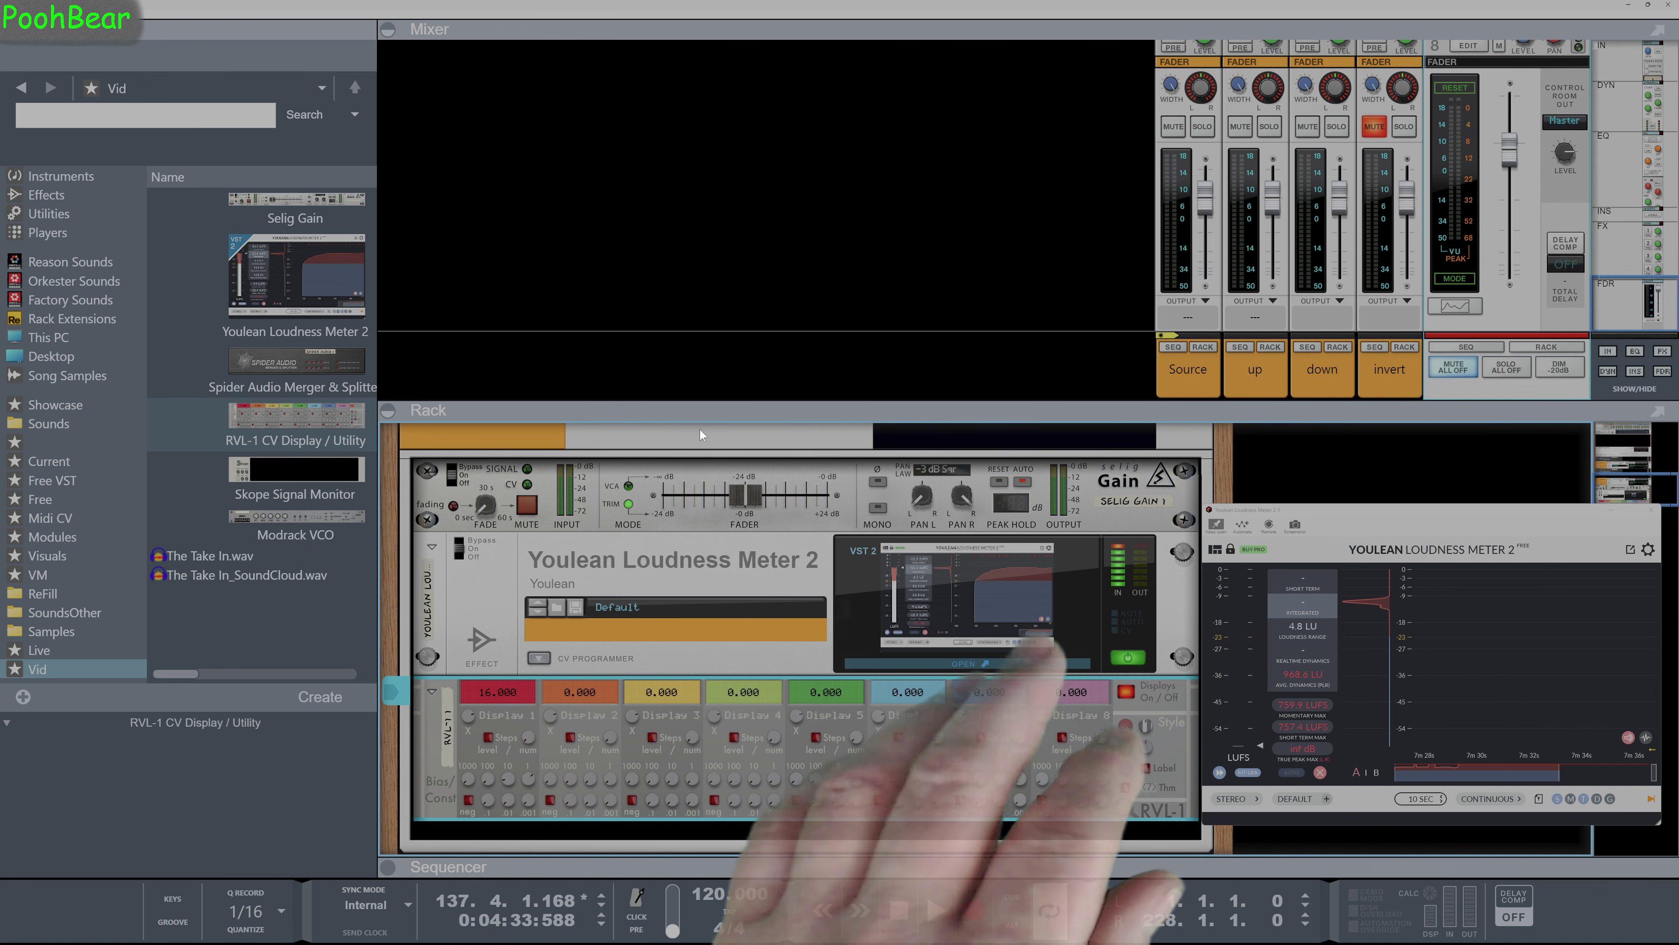
drag(699, 412, 710, 142)
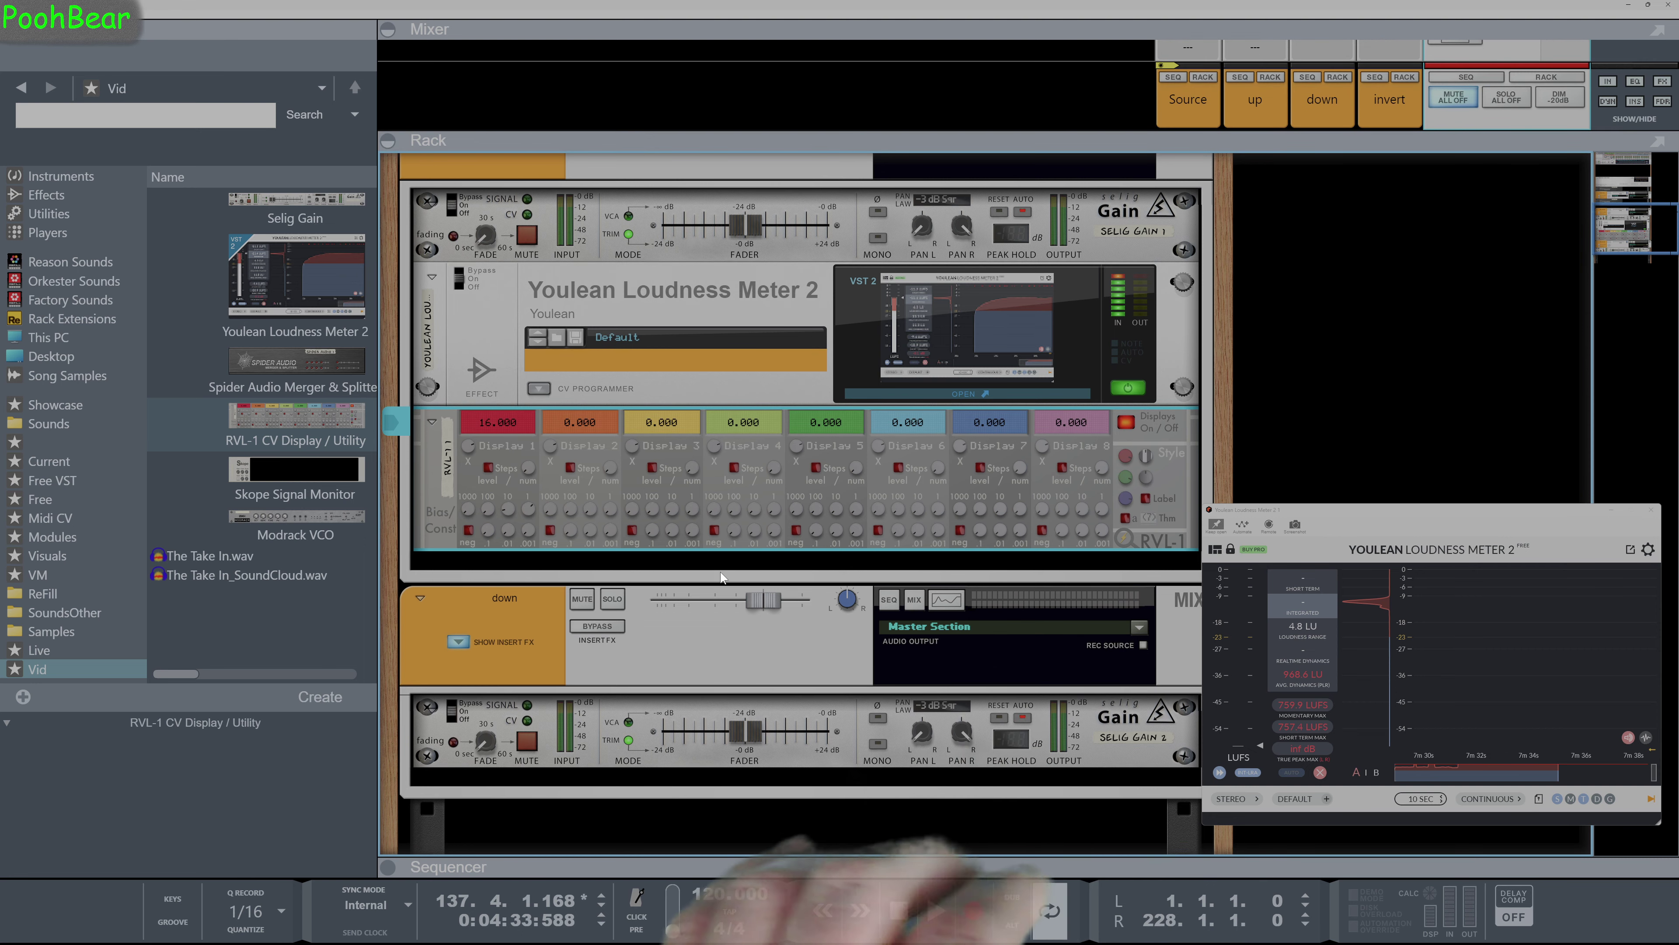
Step: Add a Modrack VCO below Spider Audio 2 and cable its first audio output to the splitter's left input
scroll(719, 572, up, 10)
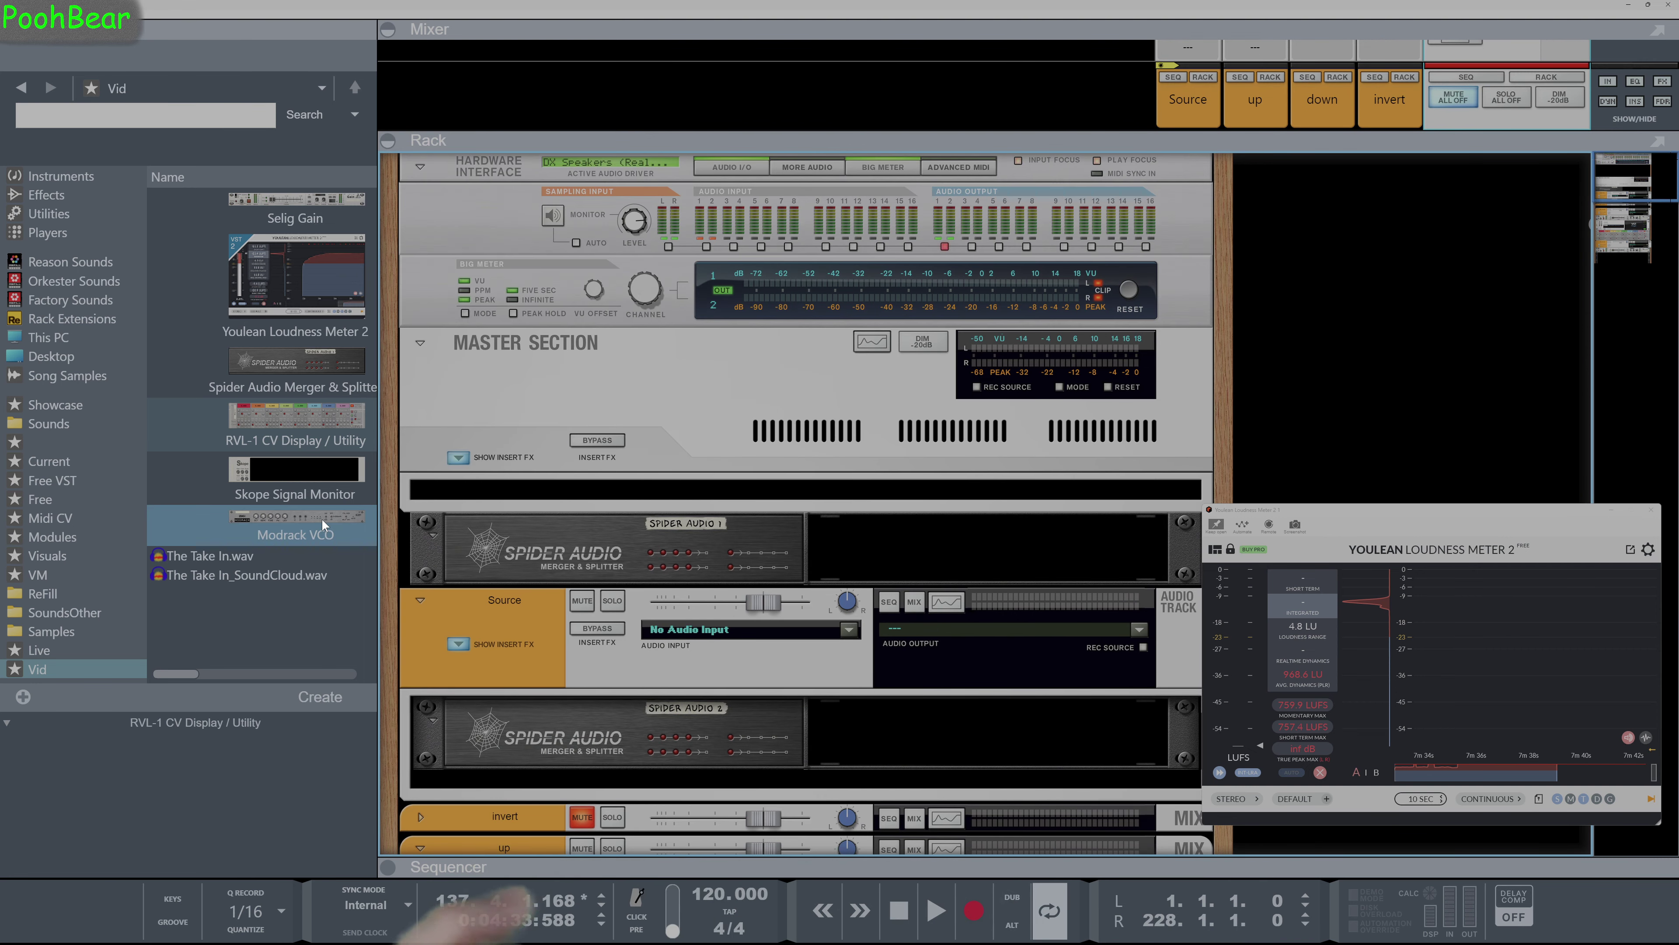
mouse_move(321, 518)
mouse_down()
mouse_move(503, 595)
mouse_move(701, 628)
mouse_move(705, 681)
mouse_move(756, 716)
mouse_move(716, 804)
mouse_up()
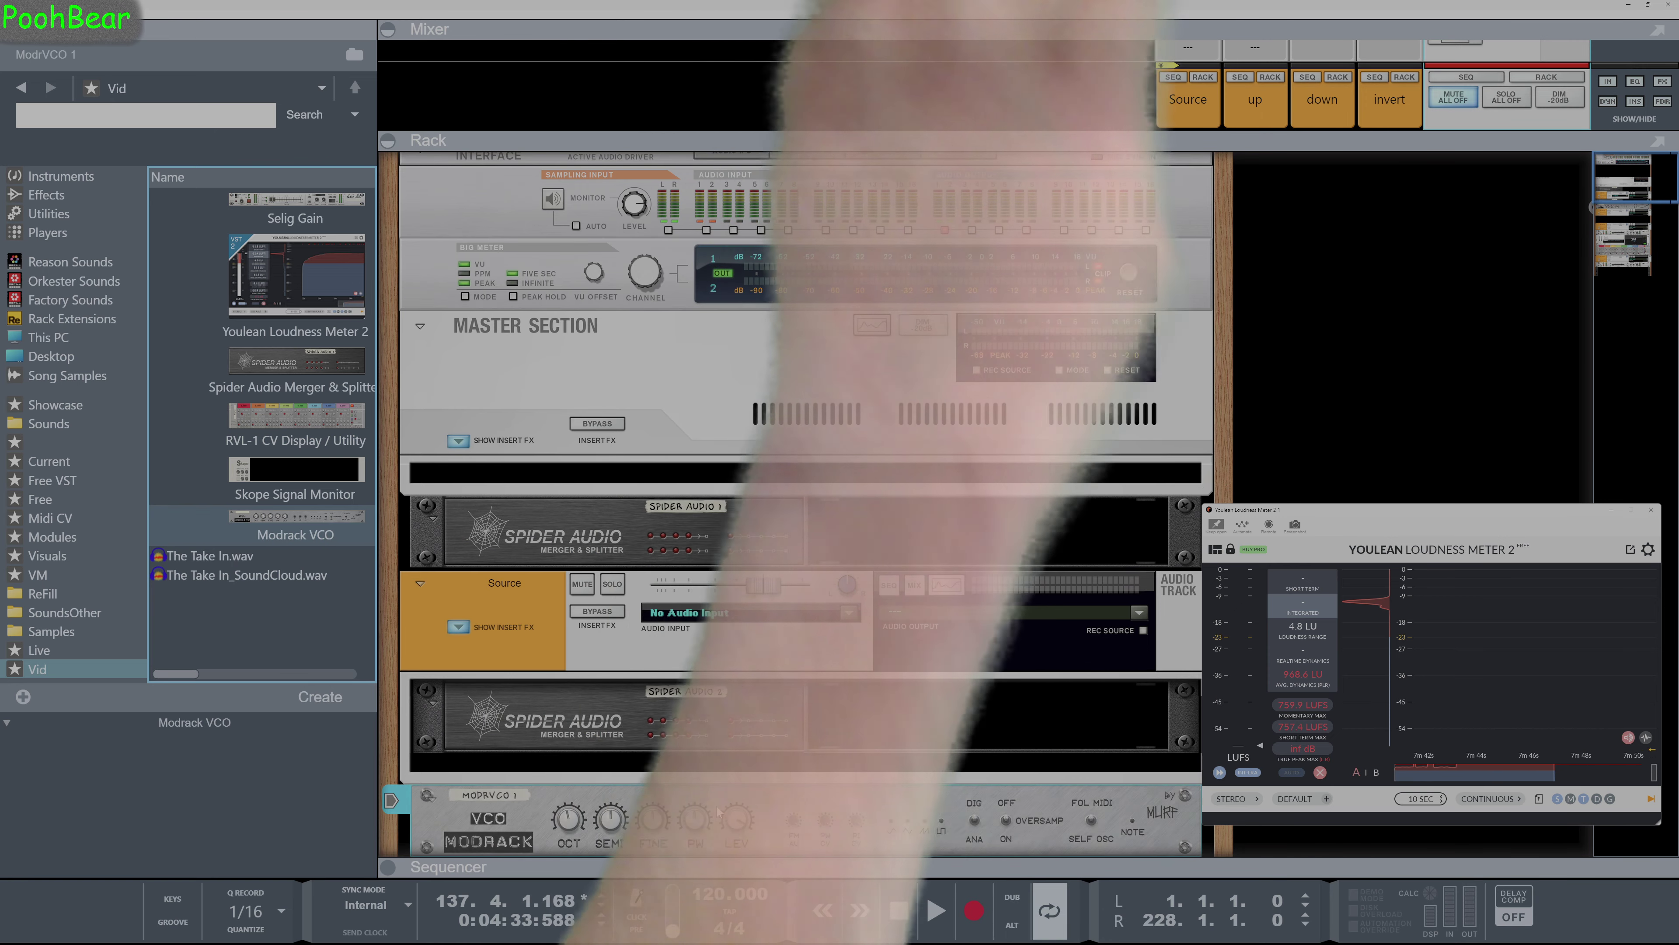
key(Tab)
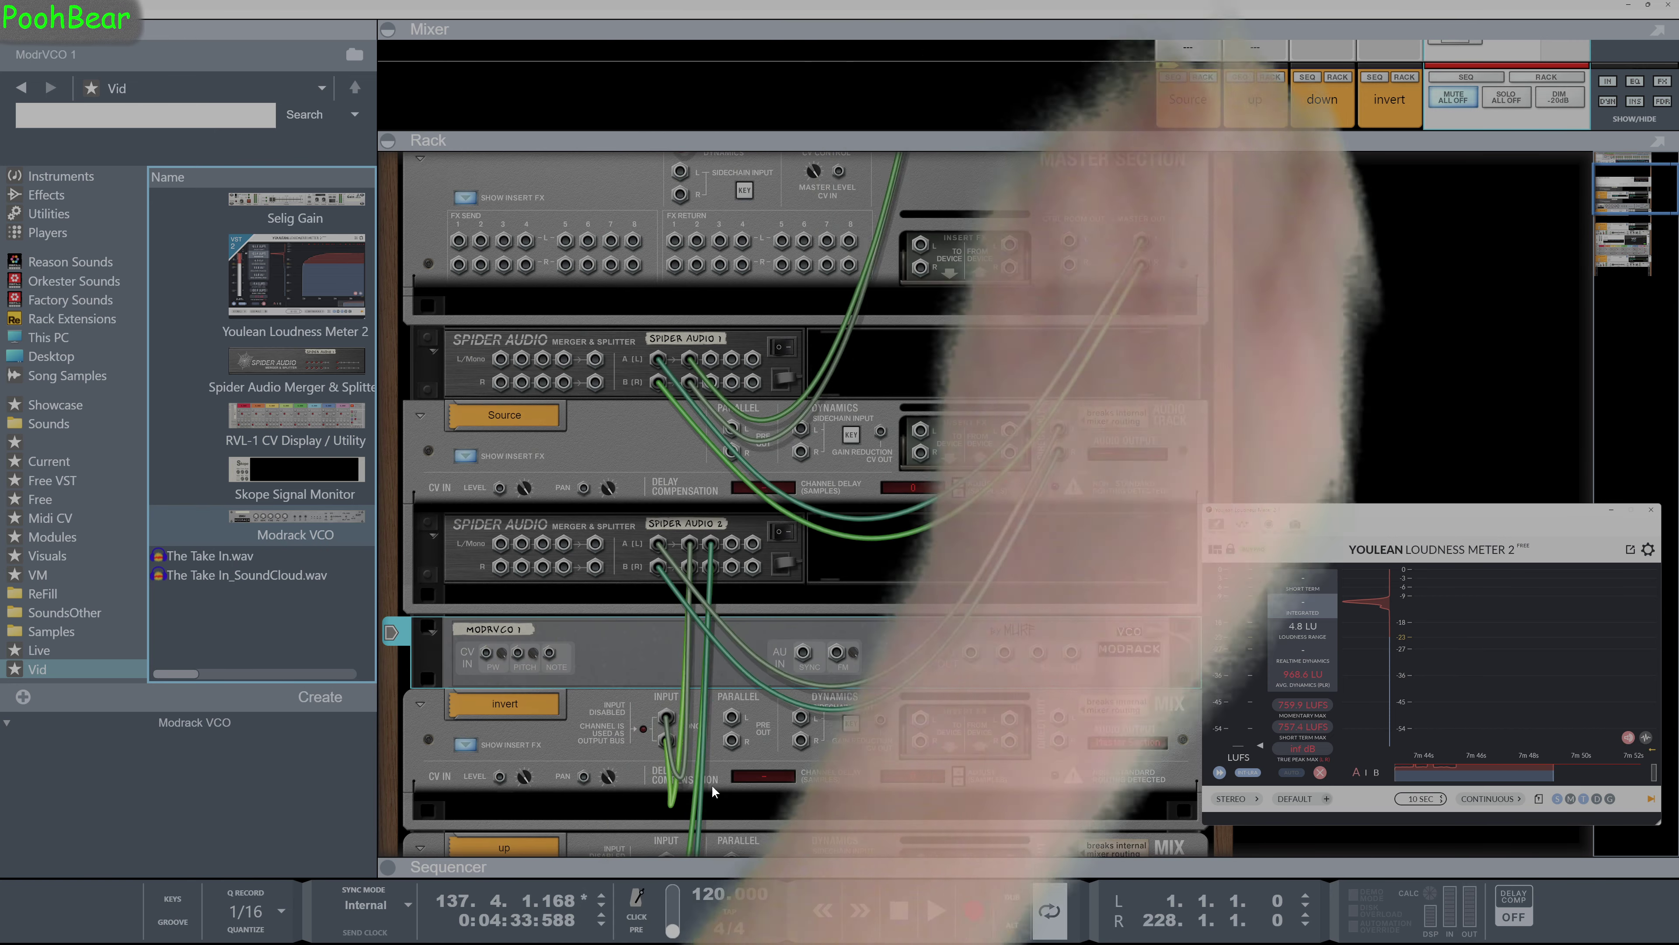
click(658, 565)
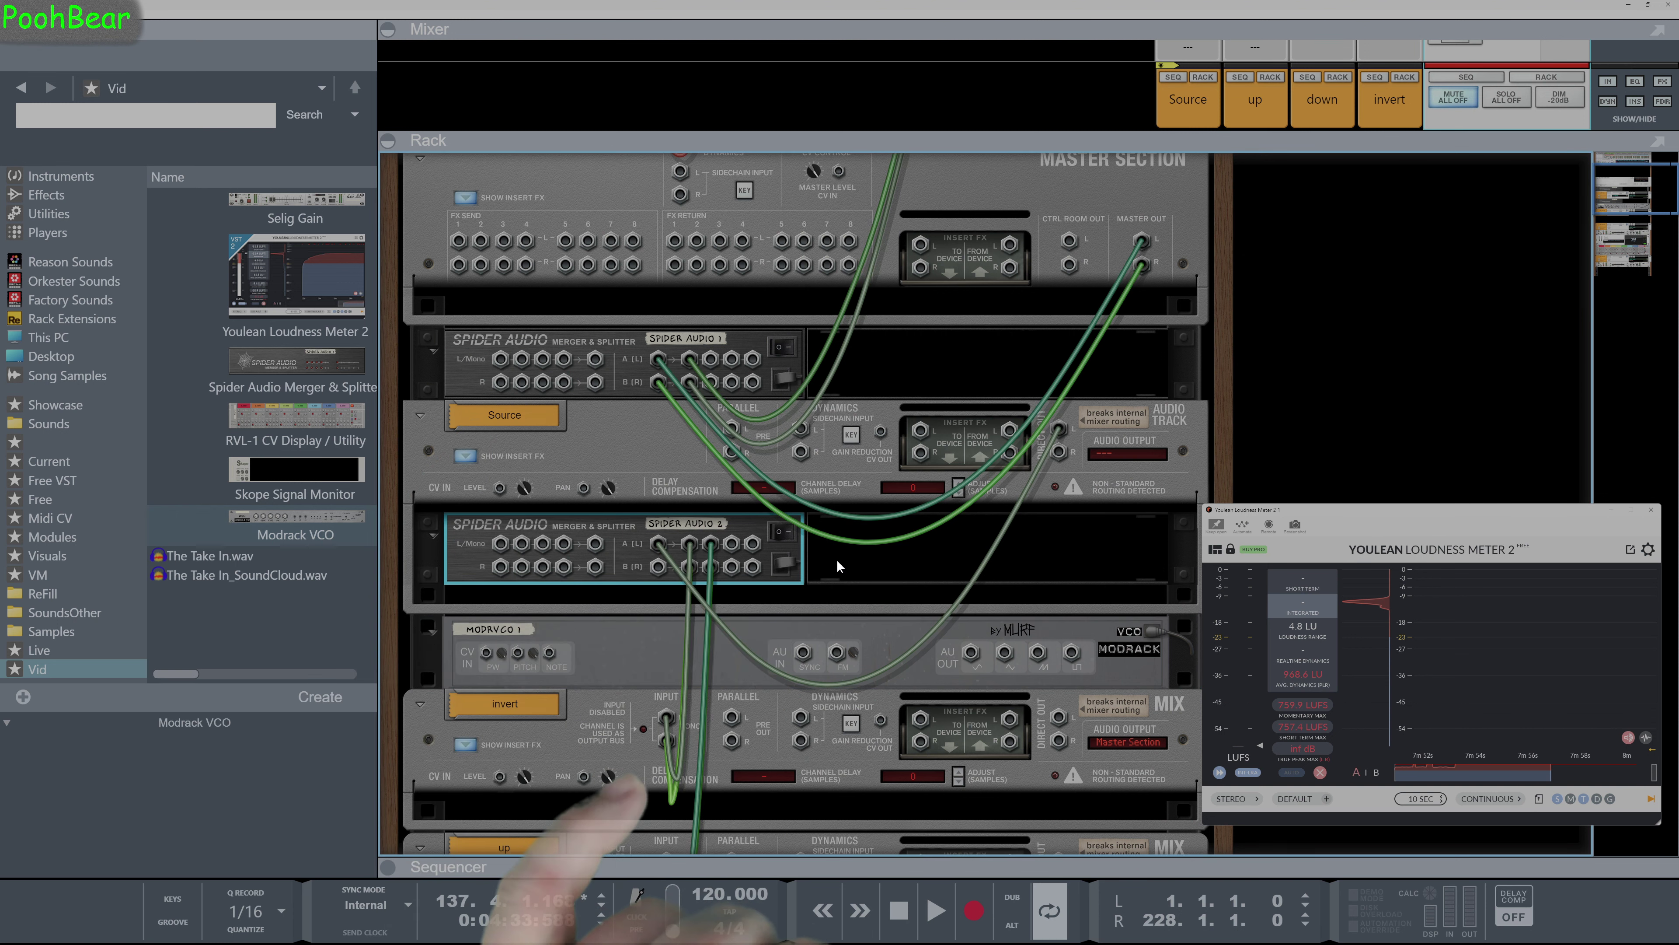
drag(683, 552, 970, 654)
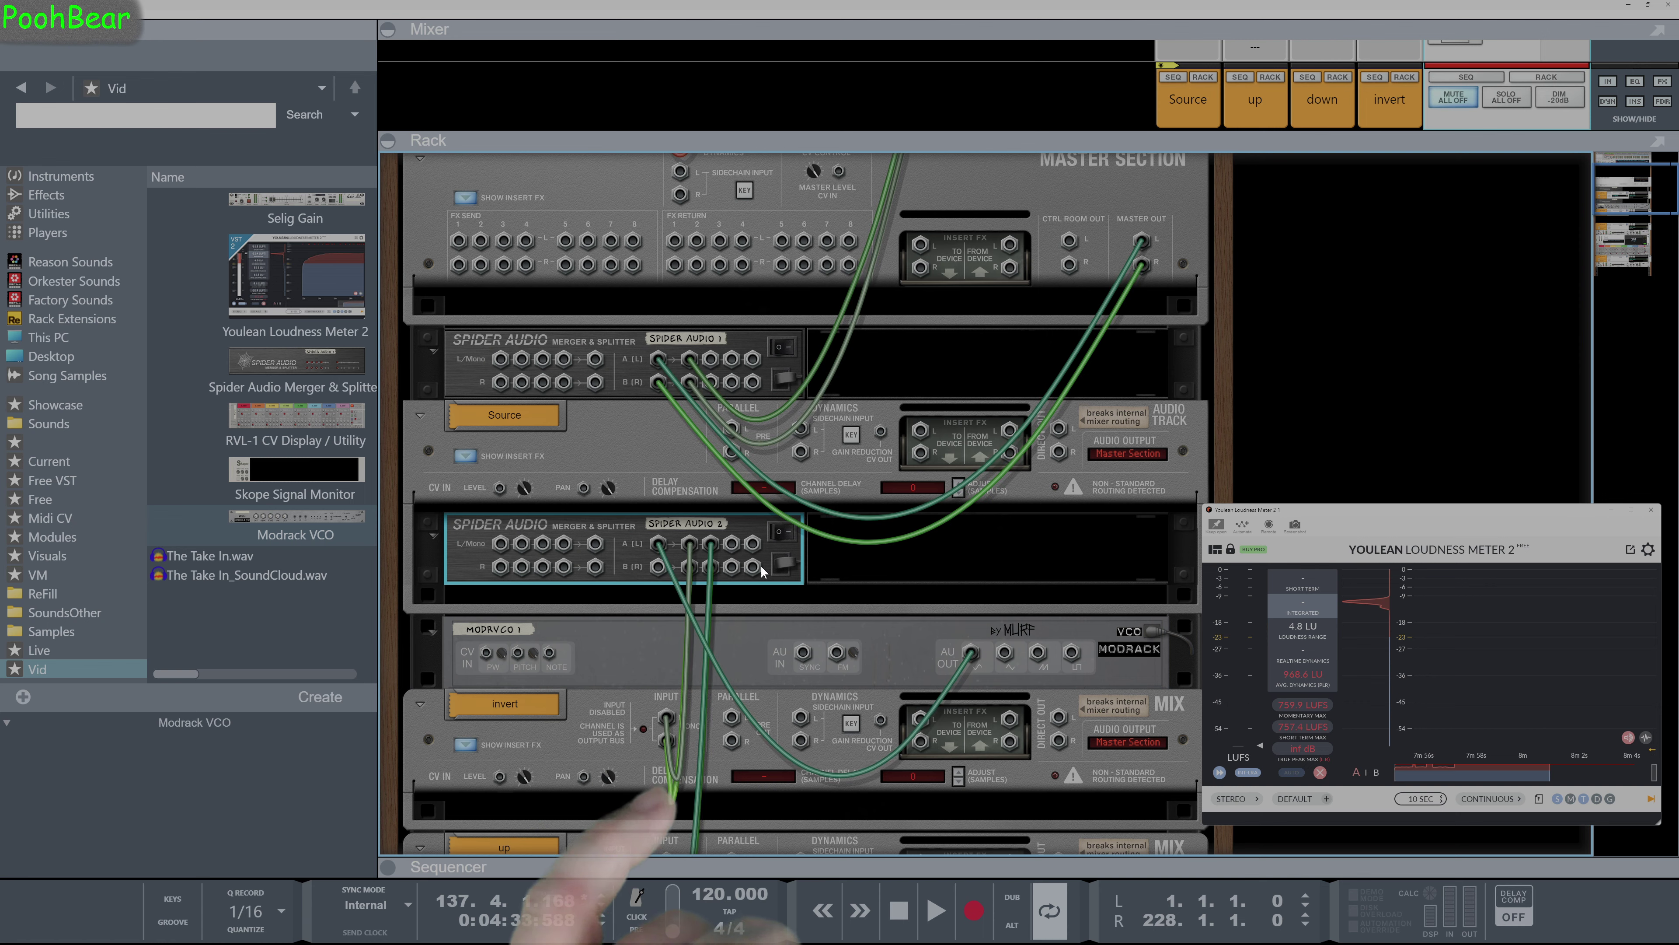
Step: Return to the rack's front side and mute the Source audio track
click(678, 452)
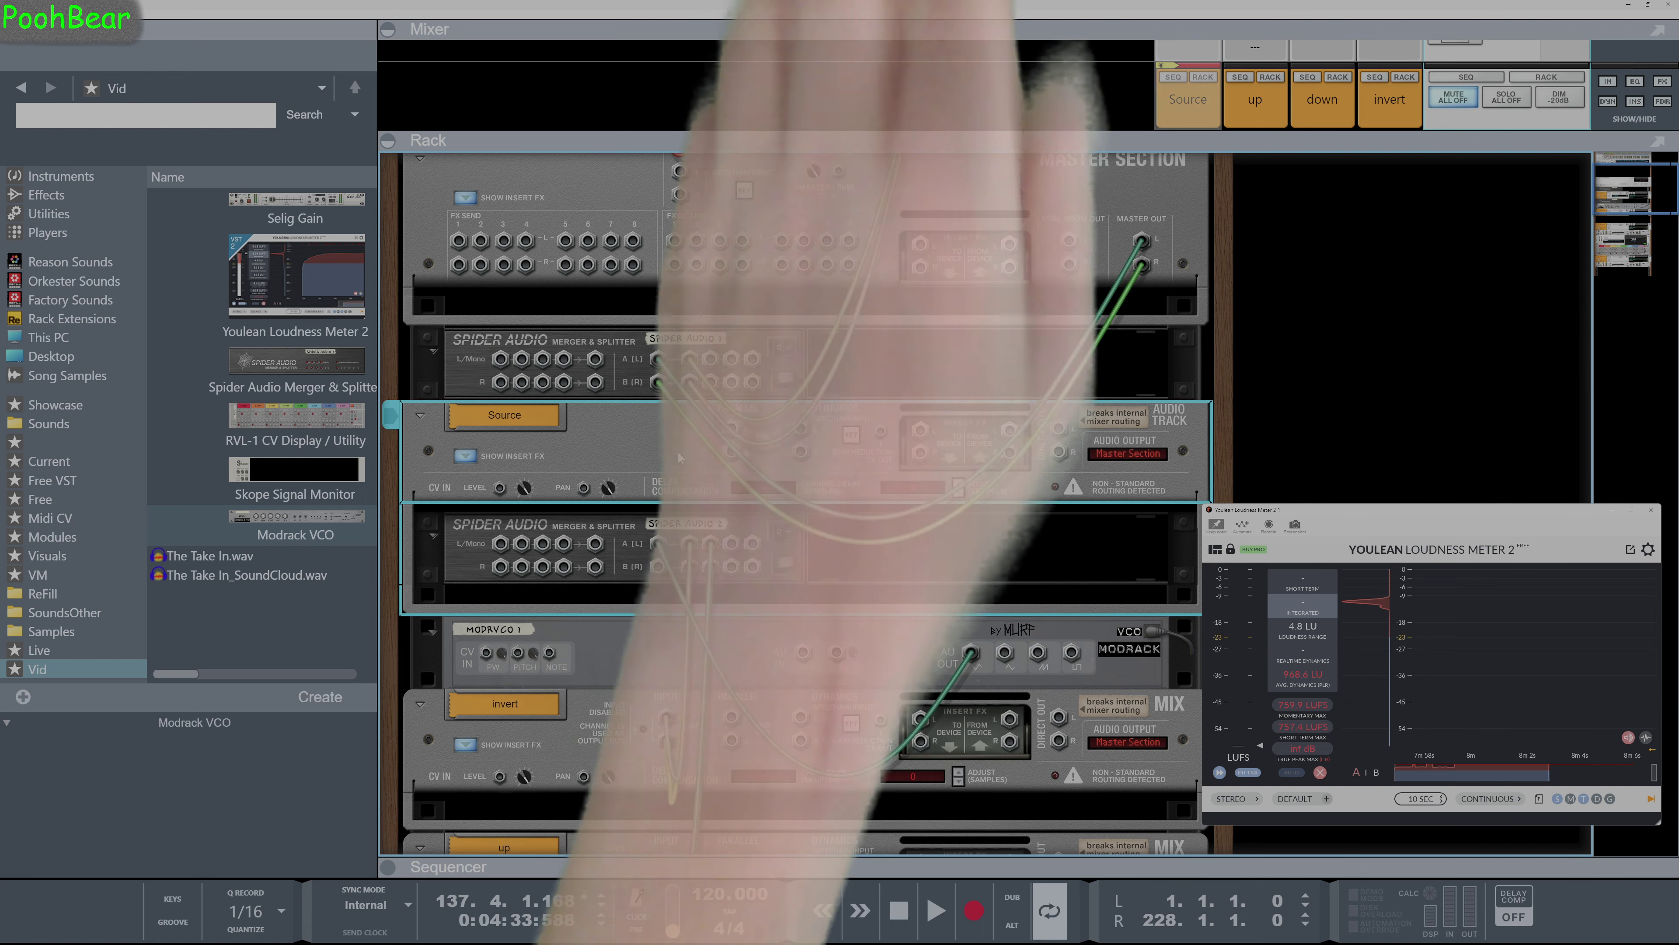
key(Tab)
click(582, 417)
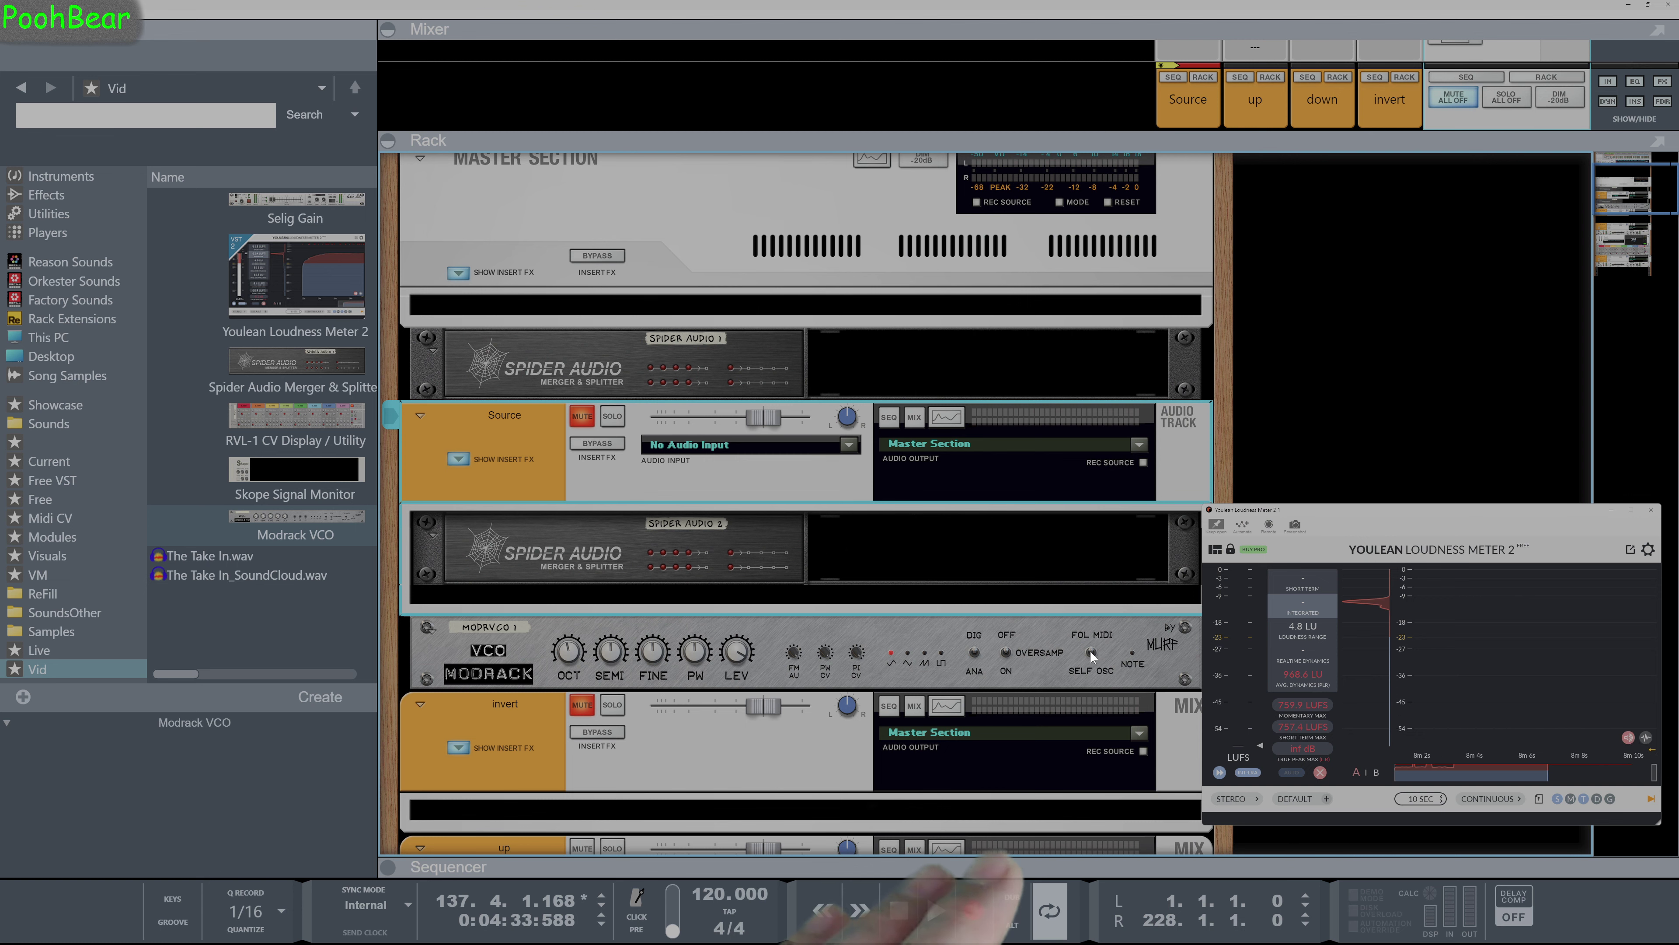
Step: Lower the master fader and unmute the invert channel
scroll(1283, 431, up, 3)
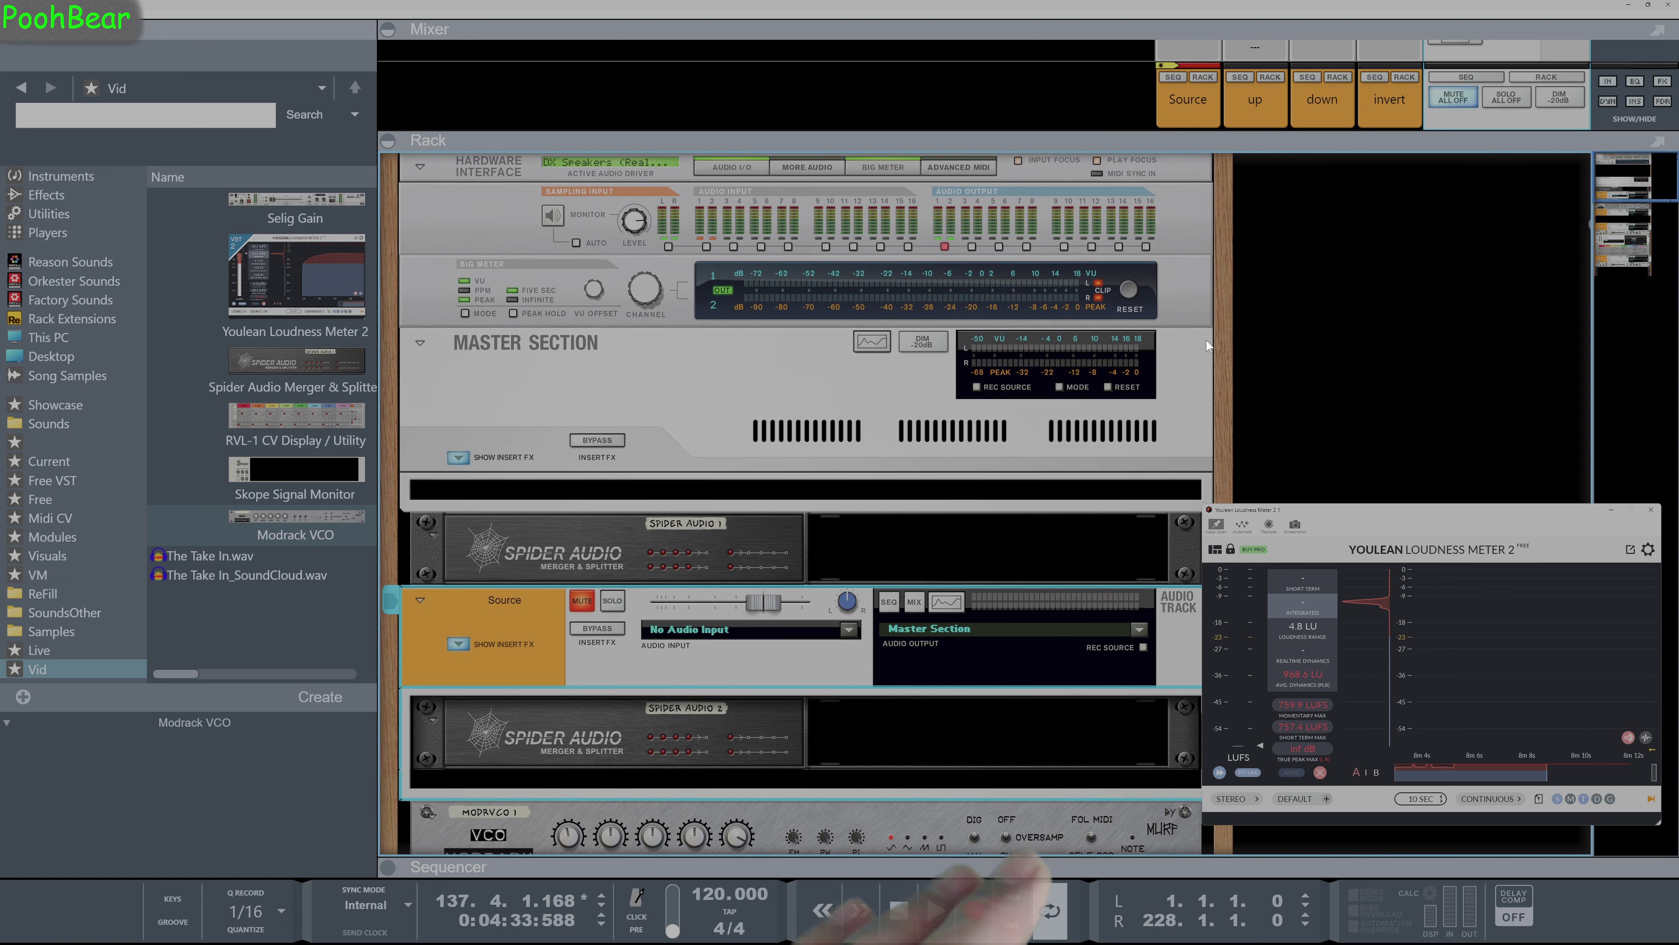
drag(1089, 150, 1104, 425)
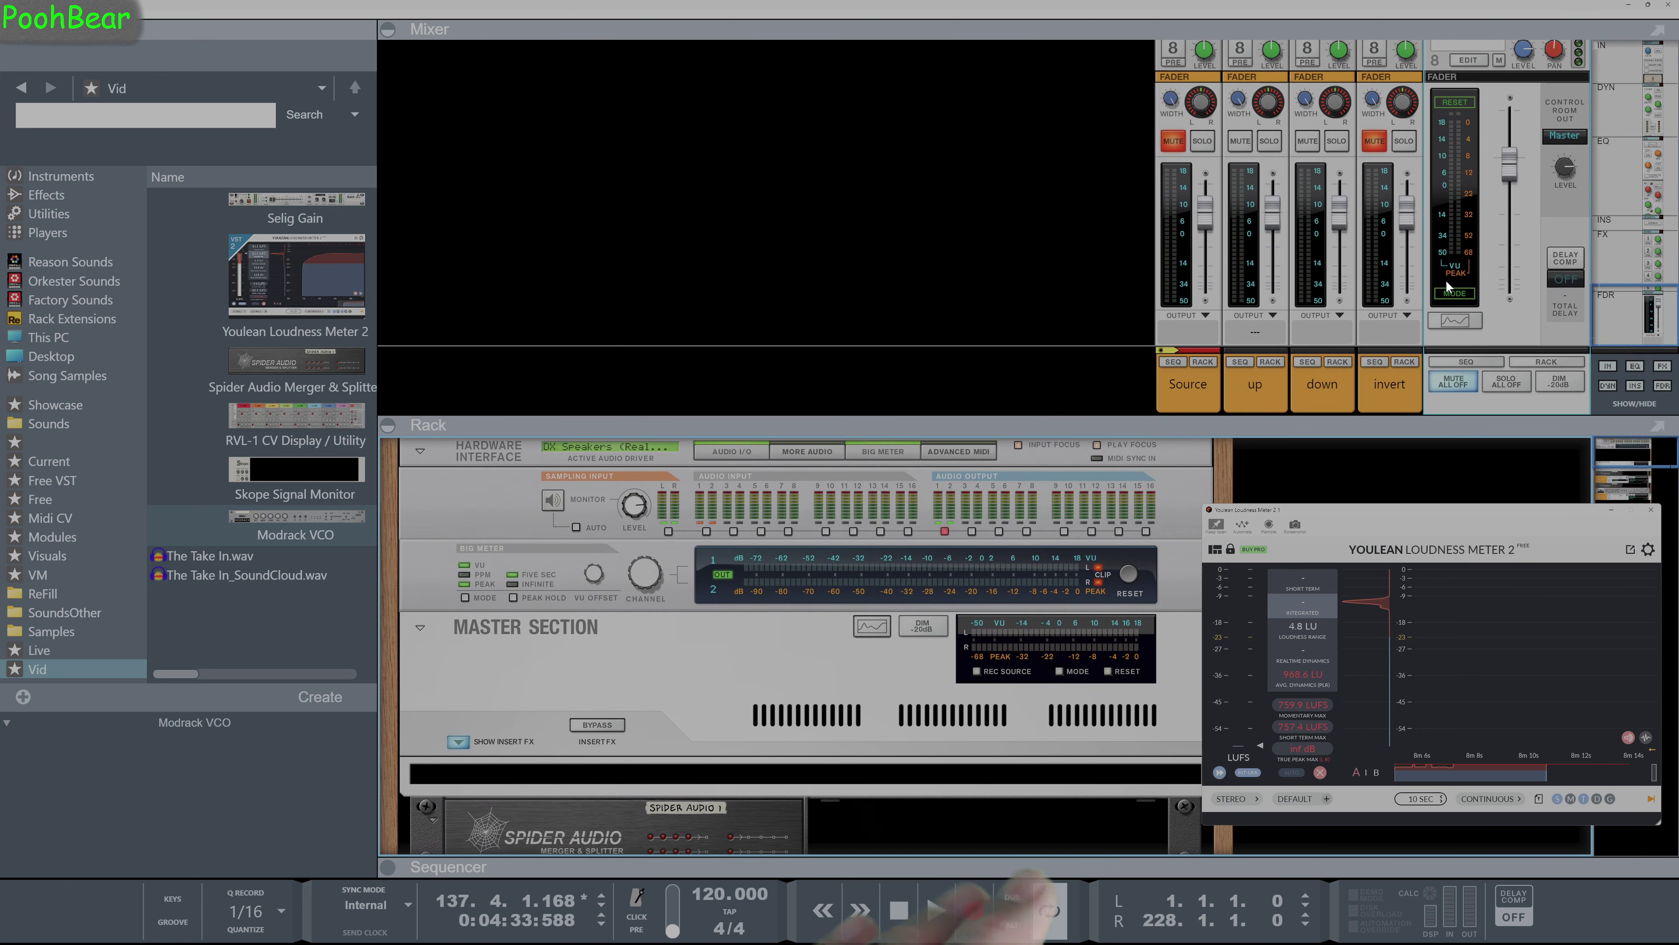
drag(1513, 171, 1504, 245)
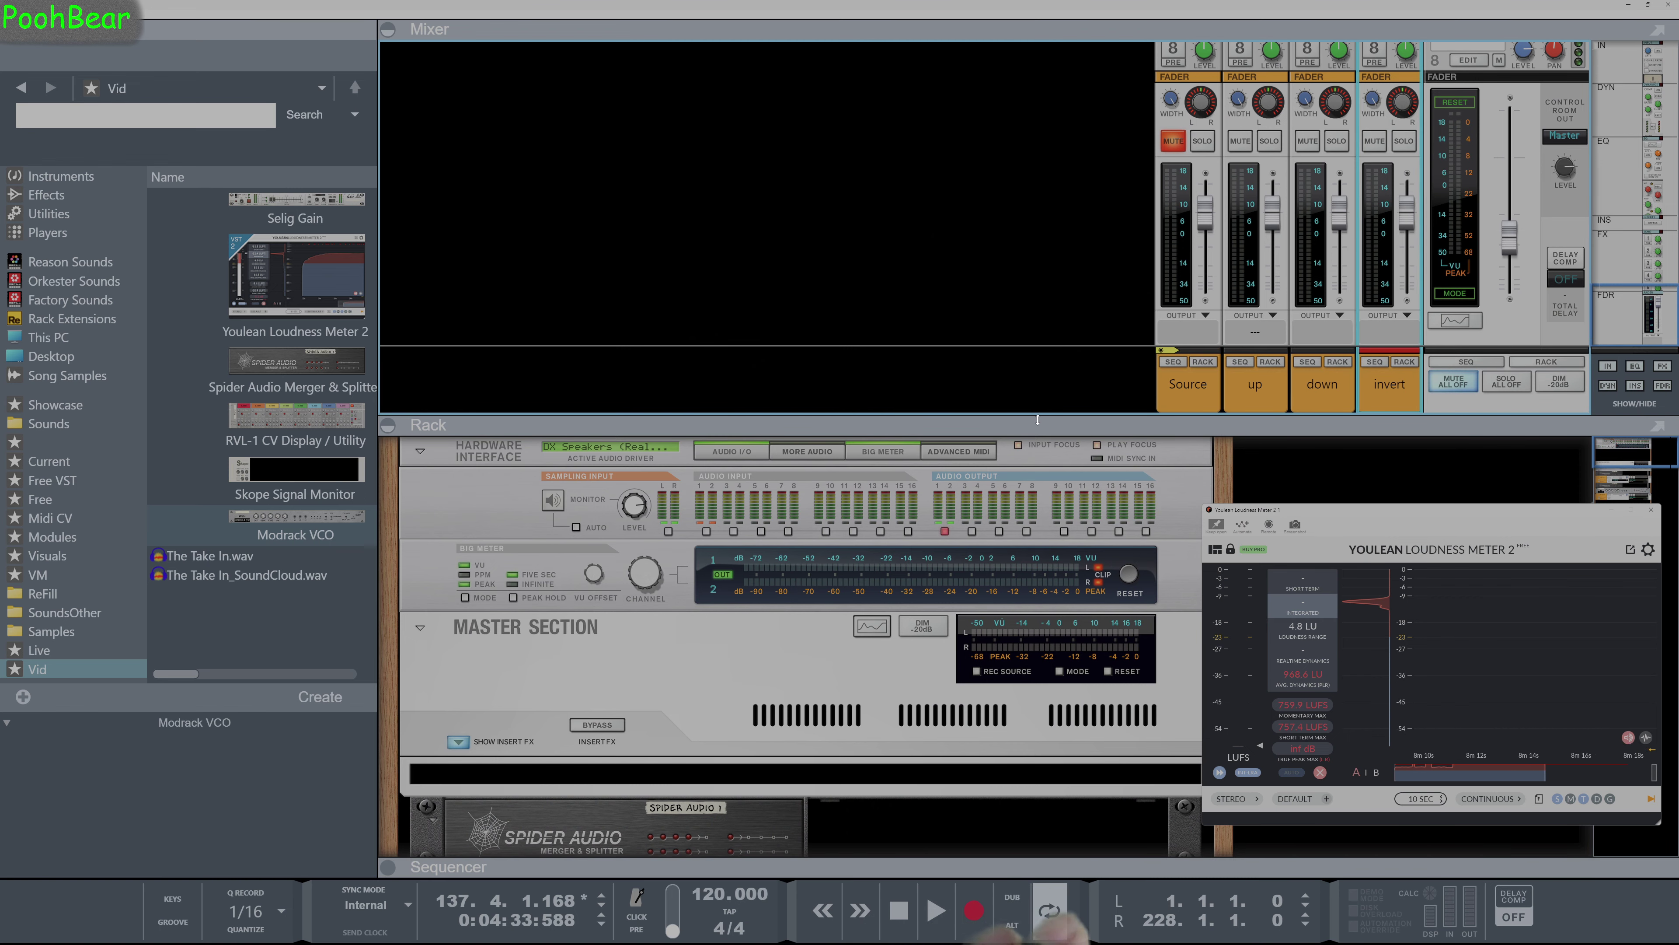
Step: Switch the Modrack VCO from Follow MIDI to Self Osc so it plays continuously
drag(1038, 420, 1032, 208)
scroll(924, 642, down, 4)
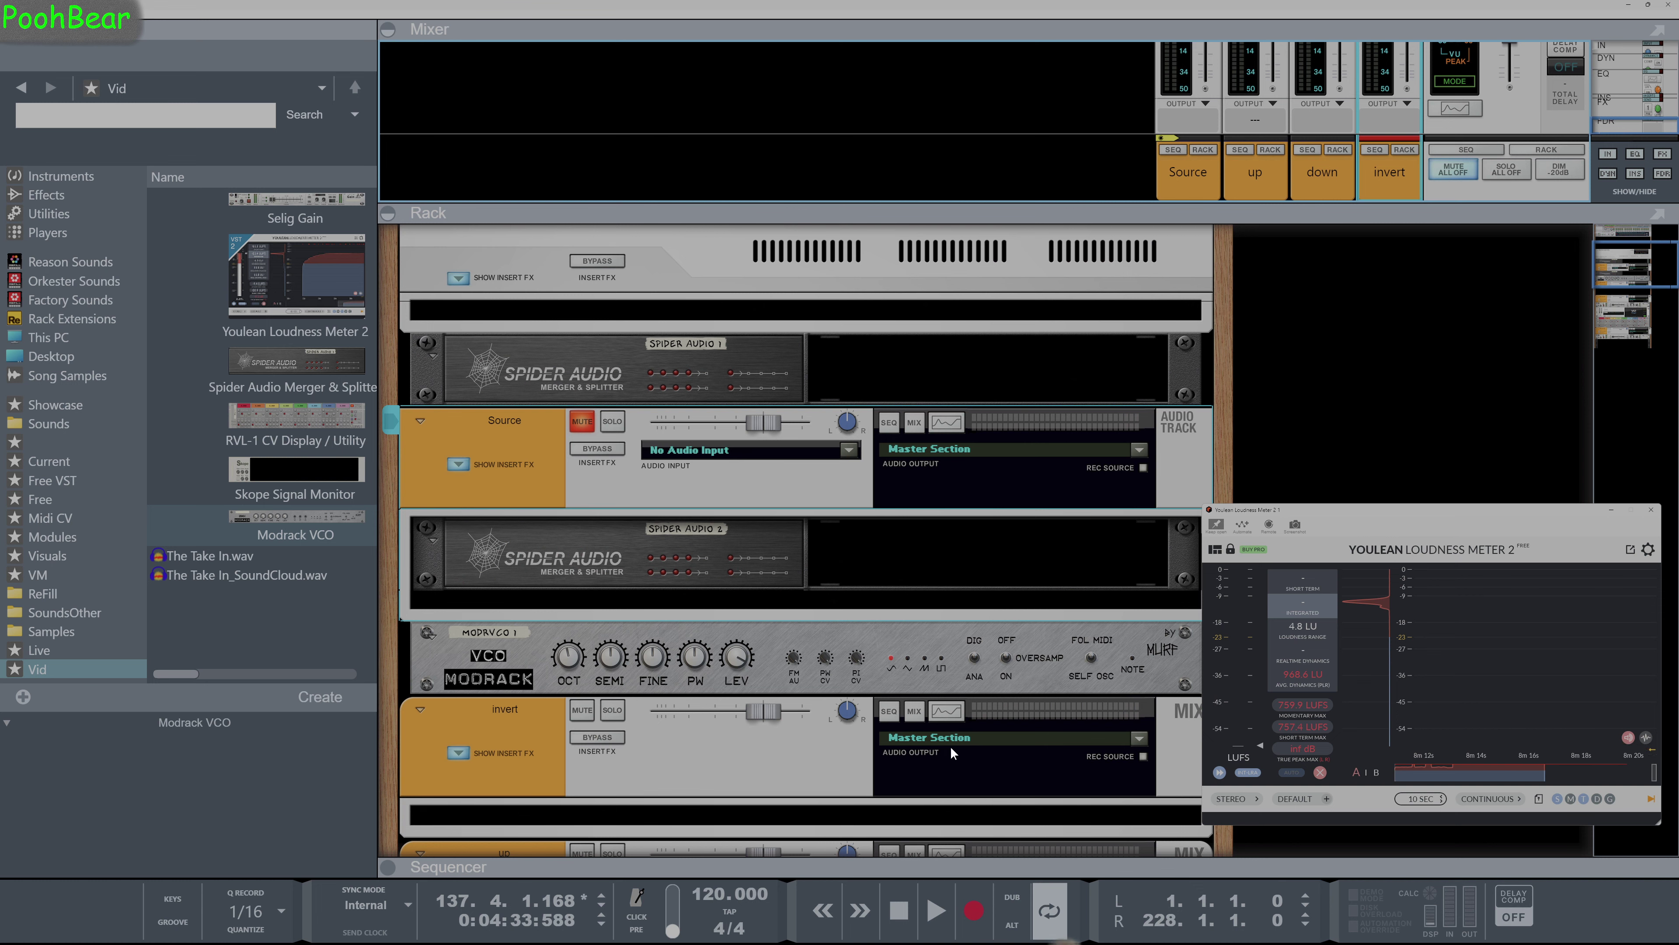
click(1090, 659)
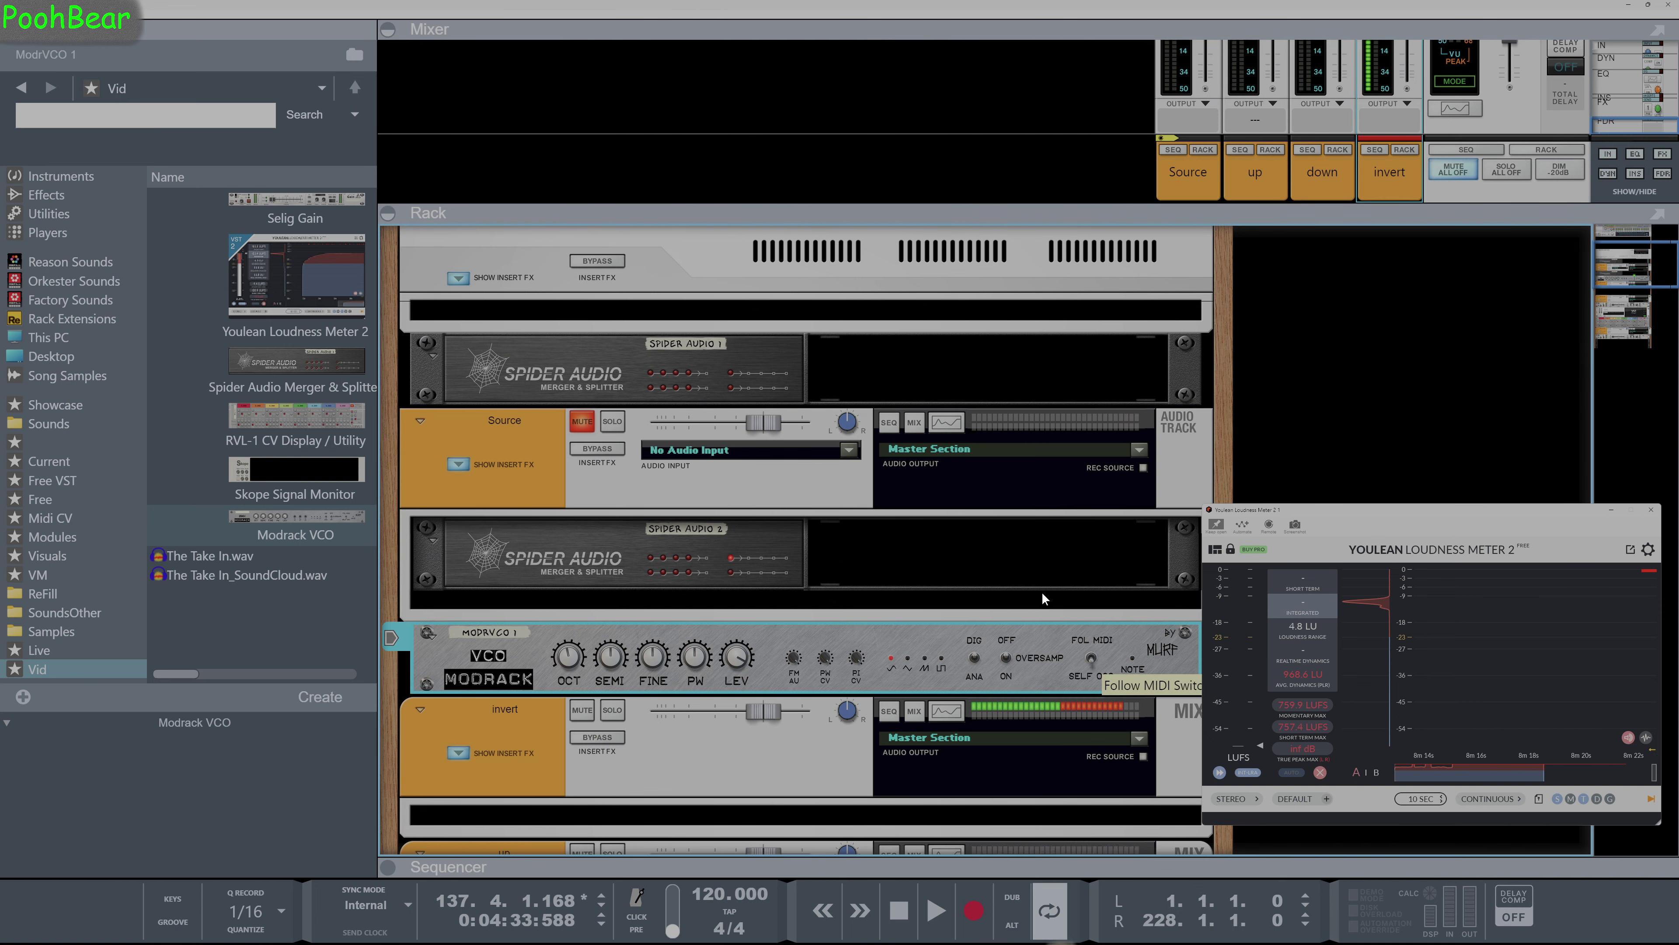
Step: Enlarge the mixer area and toggle the invert channel's mute to compare the master level with and without cancellation
scroll(1042, 589, up, 4)
drag(1013, 208, 1018, 404)
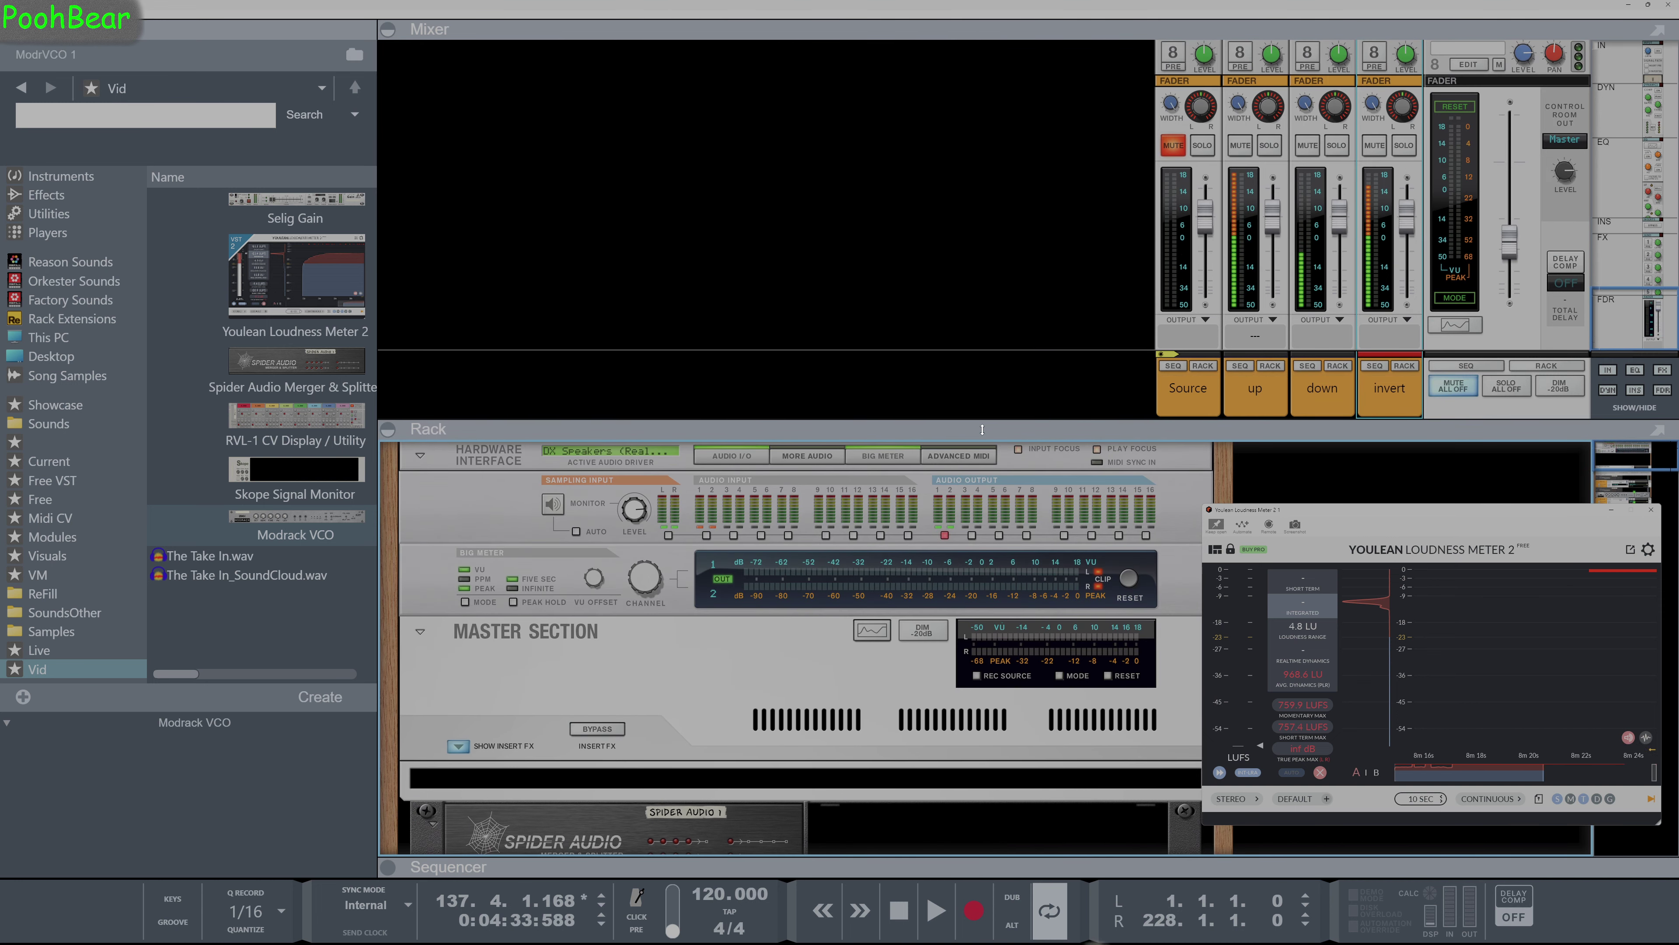
click(1385, 157)
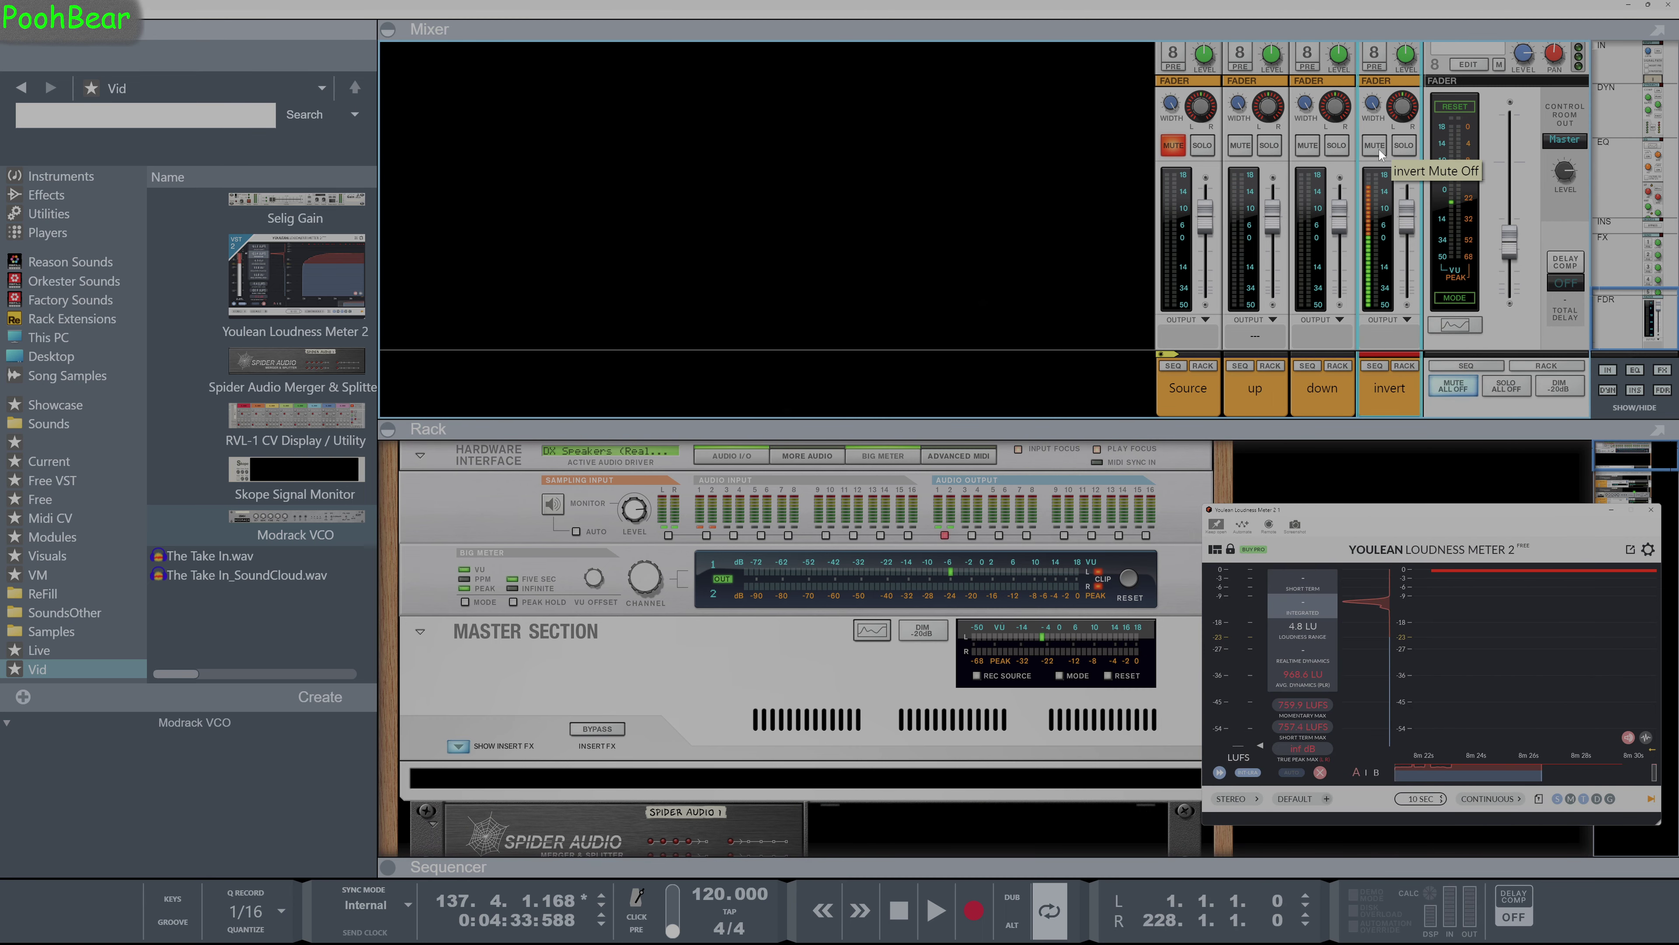
click(1379, 148)
click(1379, 149)
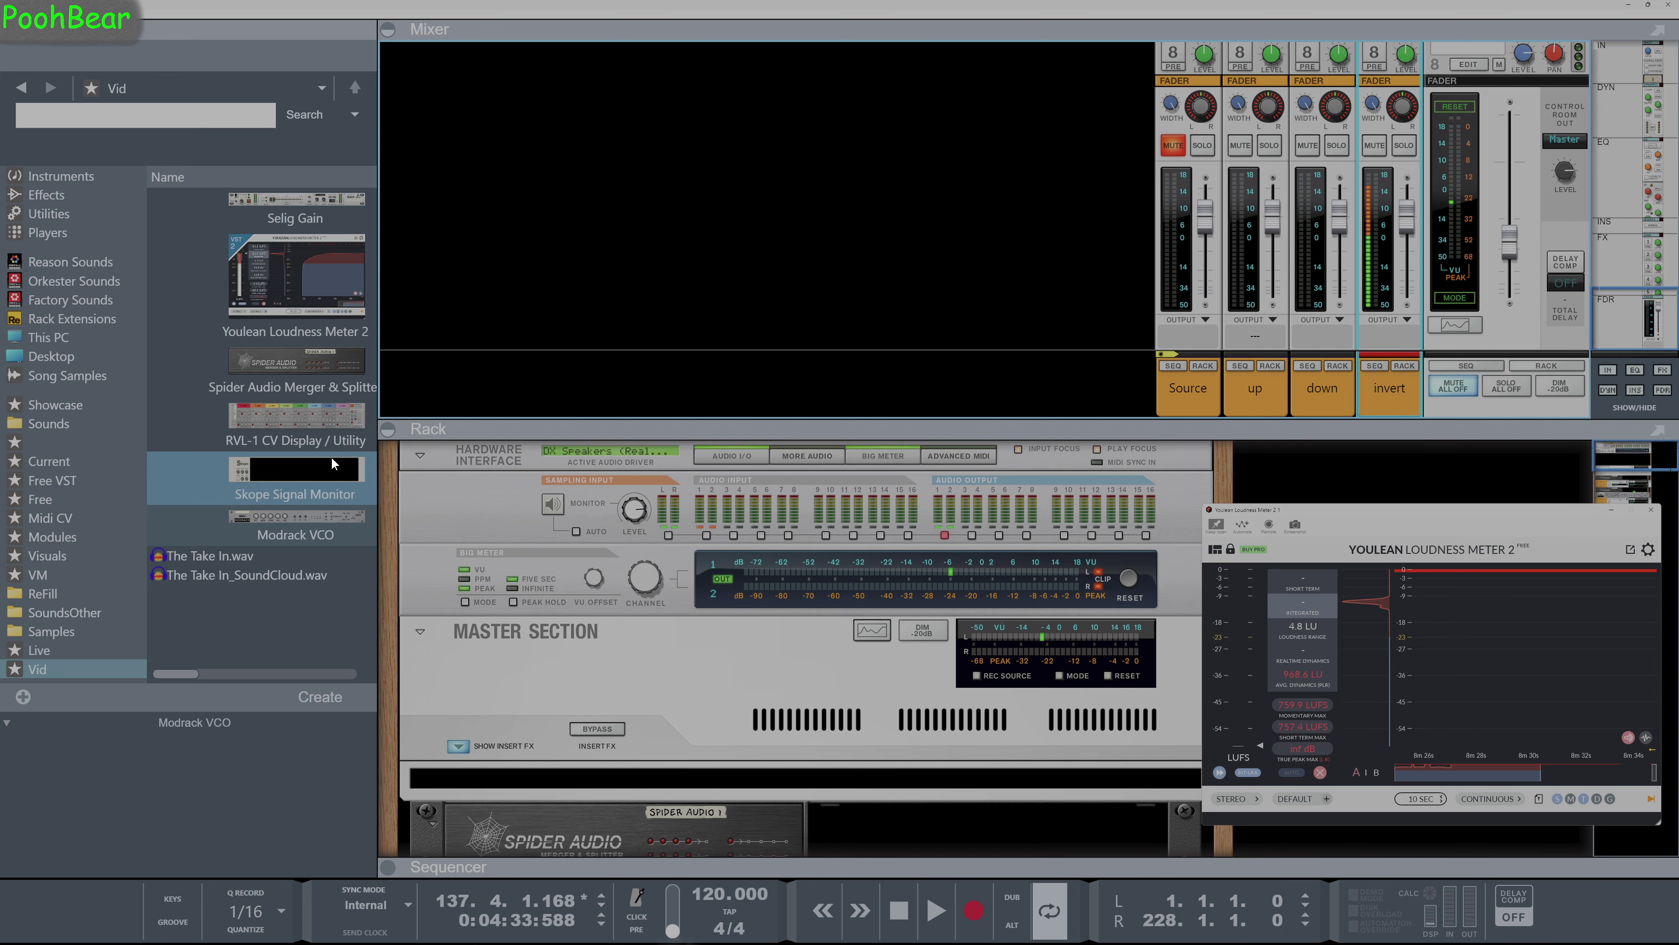
Step: Add a Skope Signal Monitor below Selig Gain 2 in the down channel
mouse_move(332, 458)
mouse_down()
mouse_move(296, 467)
mouse_move(798, 803)
mouse_move(780, 860)
mouse_move(701, 863)
mouse_move(777, 878)
mouse_move(842, 850)
mouse_move(883, 800)
mouse_up()
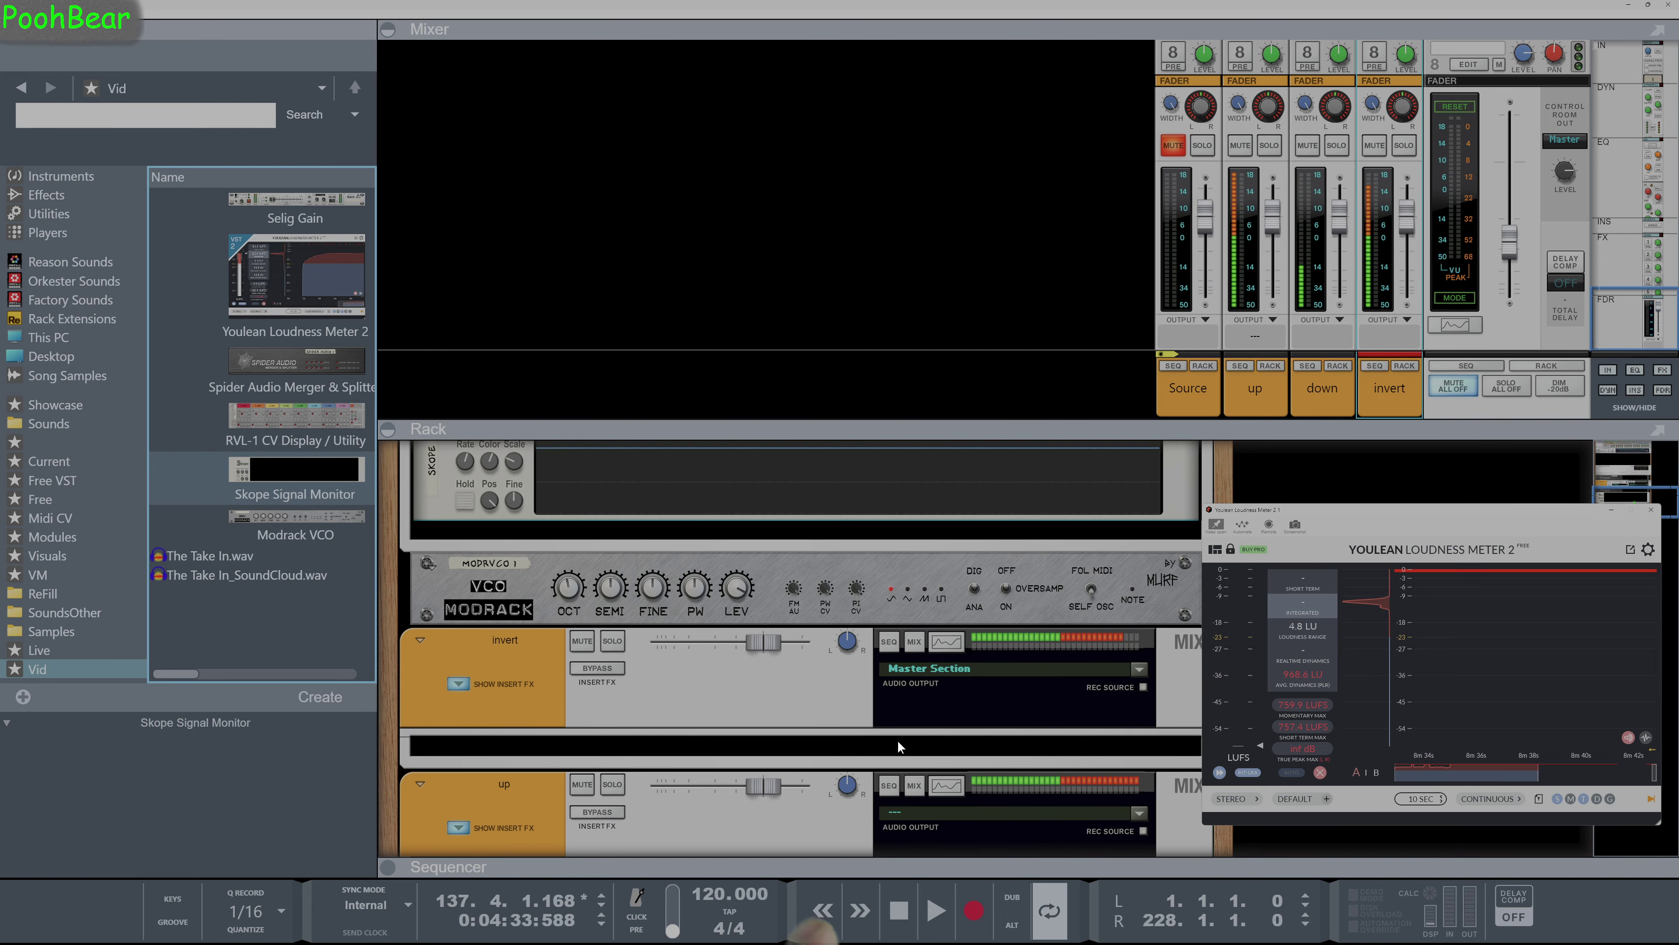
scroll(437, 507, down, 10)
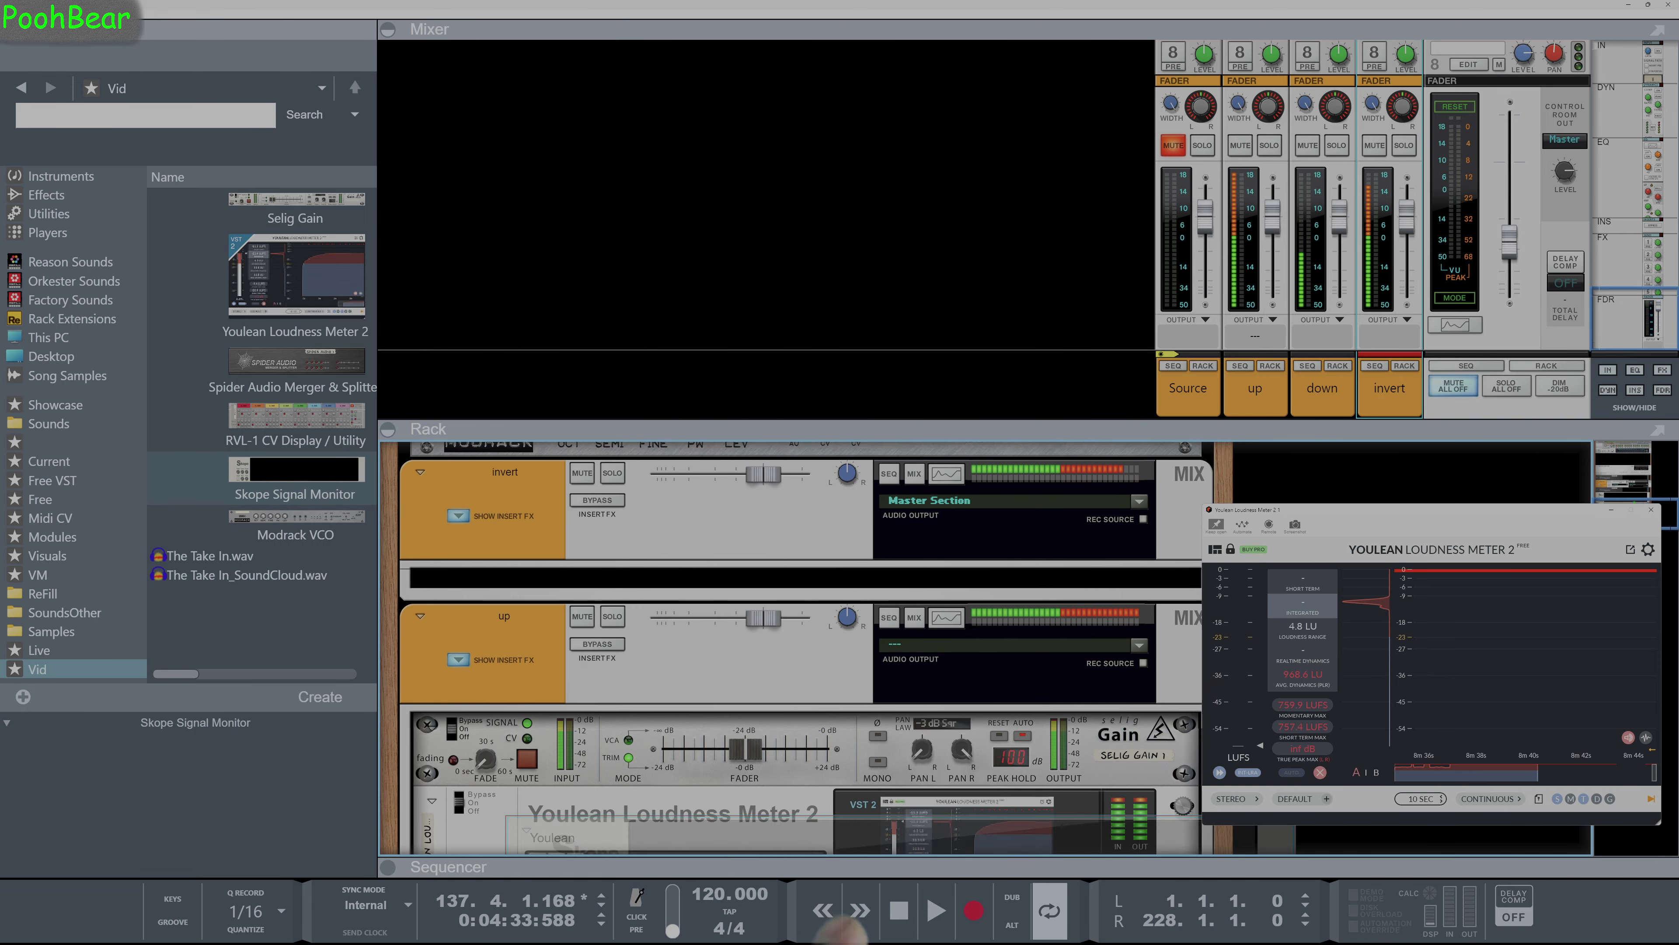
drag(529, 906, 562, 668)
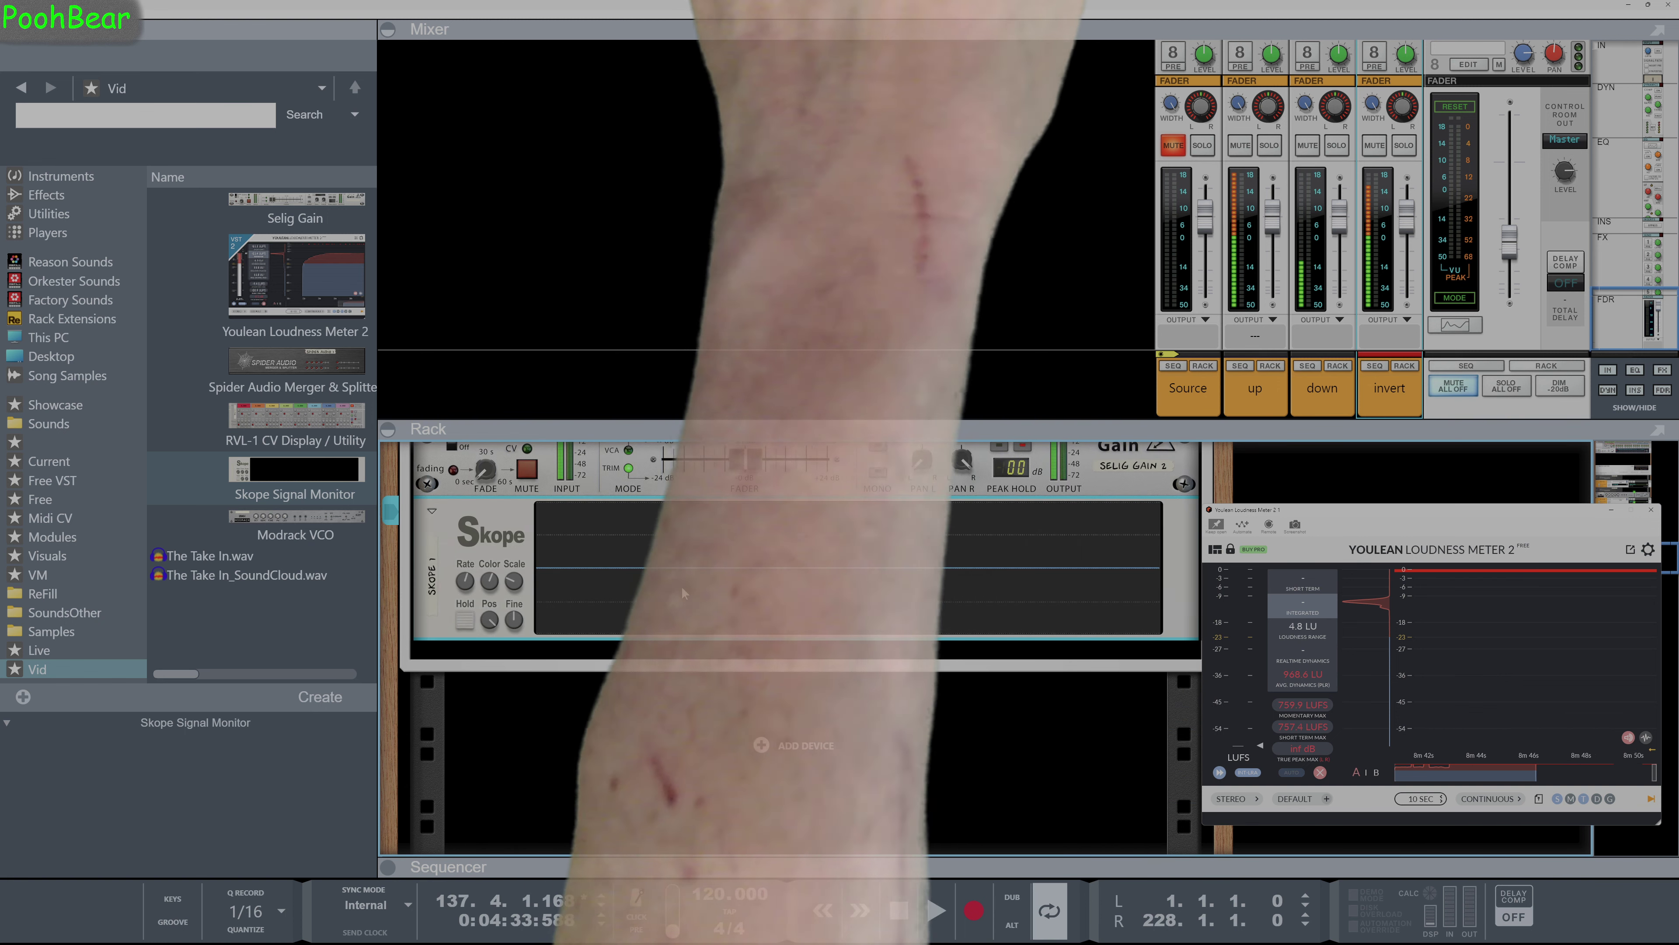
Step: Cable the left main output of Selig Gain 2 into Skope's audio input and return to the rack's front side
key(Tab)
drag(944, 479, 794, 568)
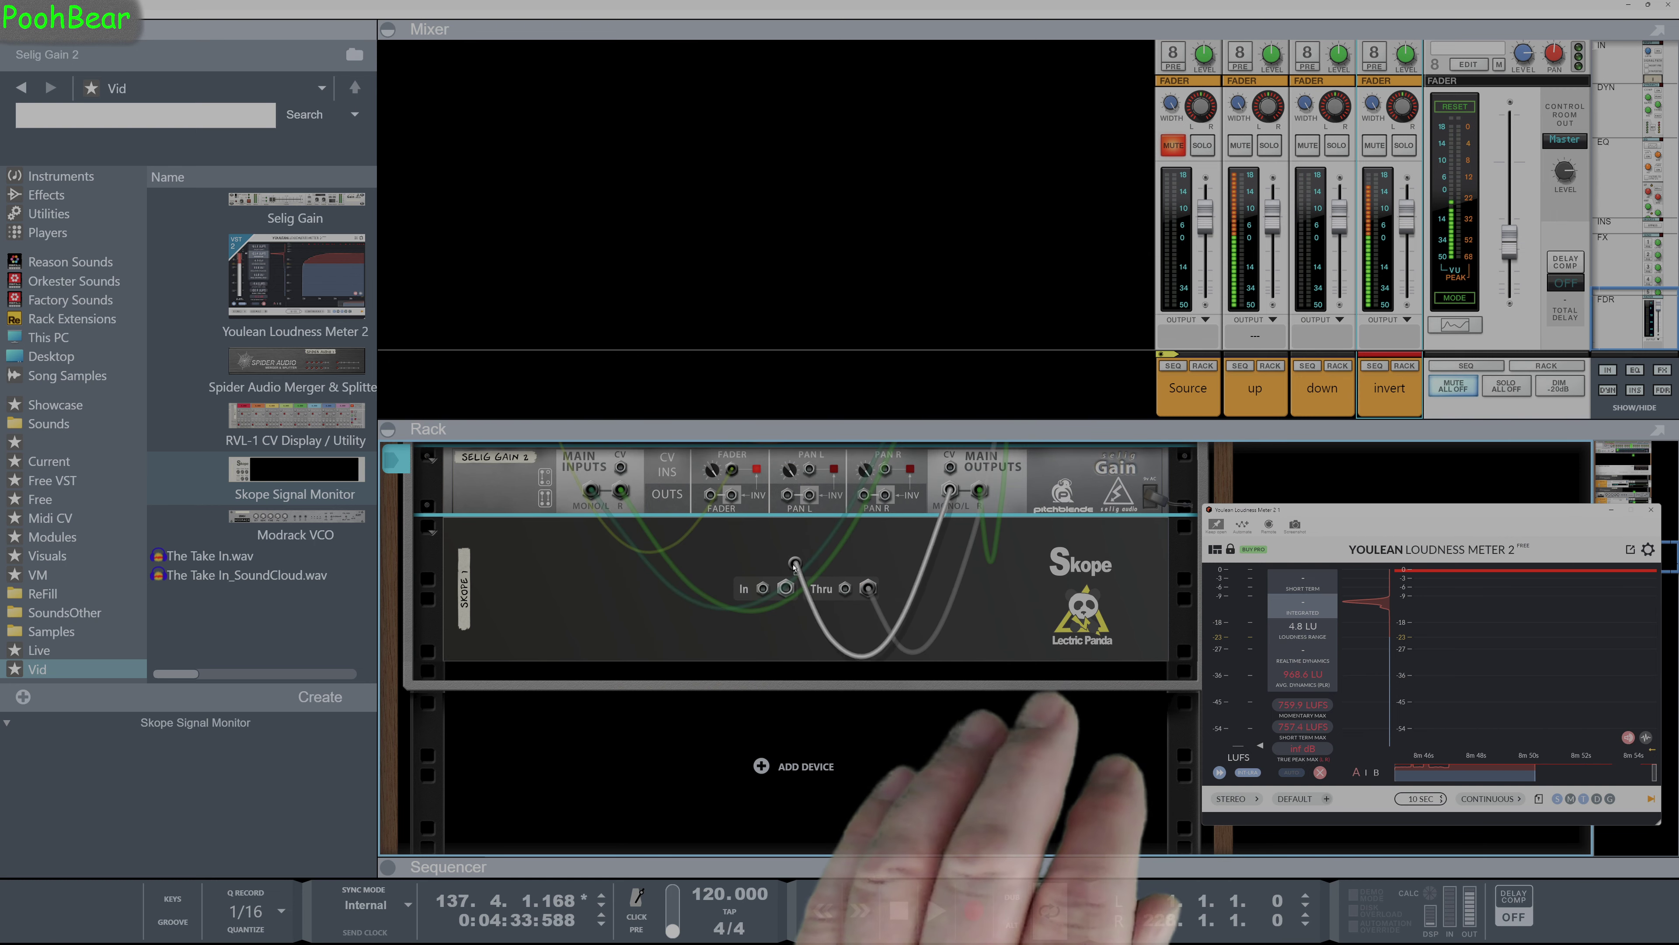
scroll(913, 600, up, 2)
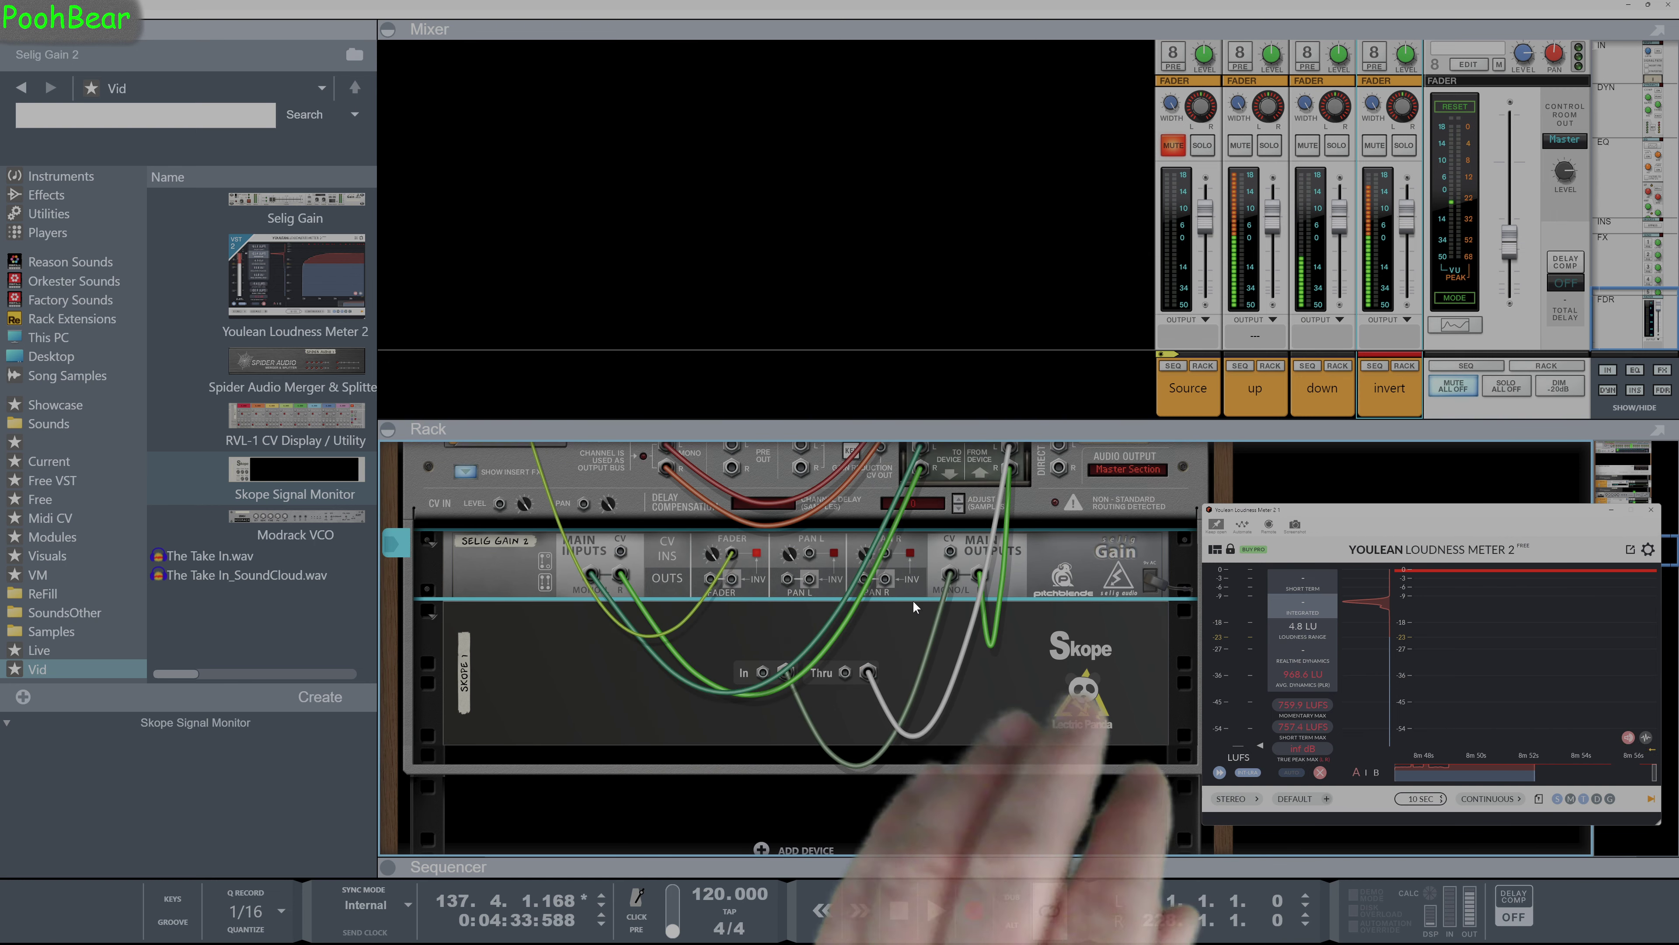
key(Tab)
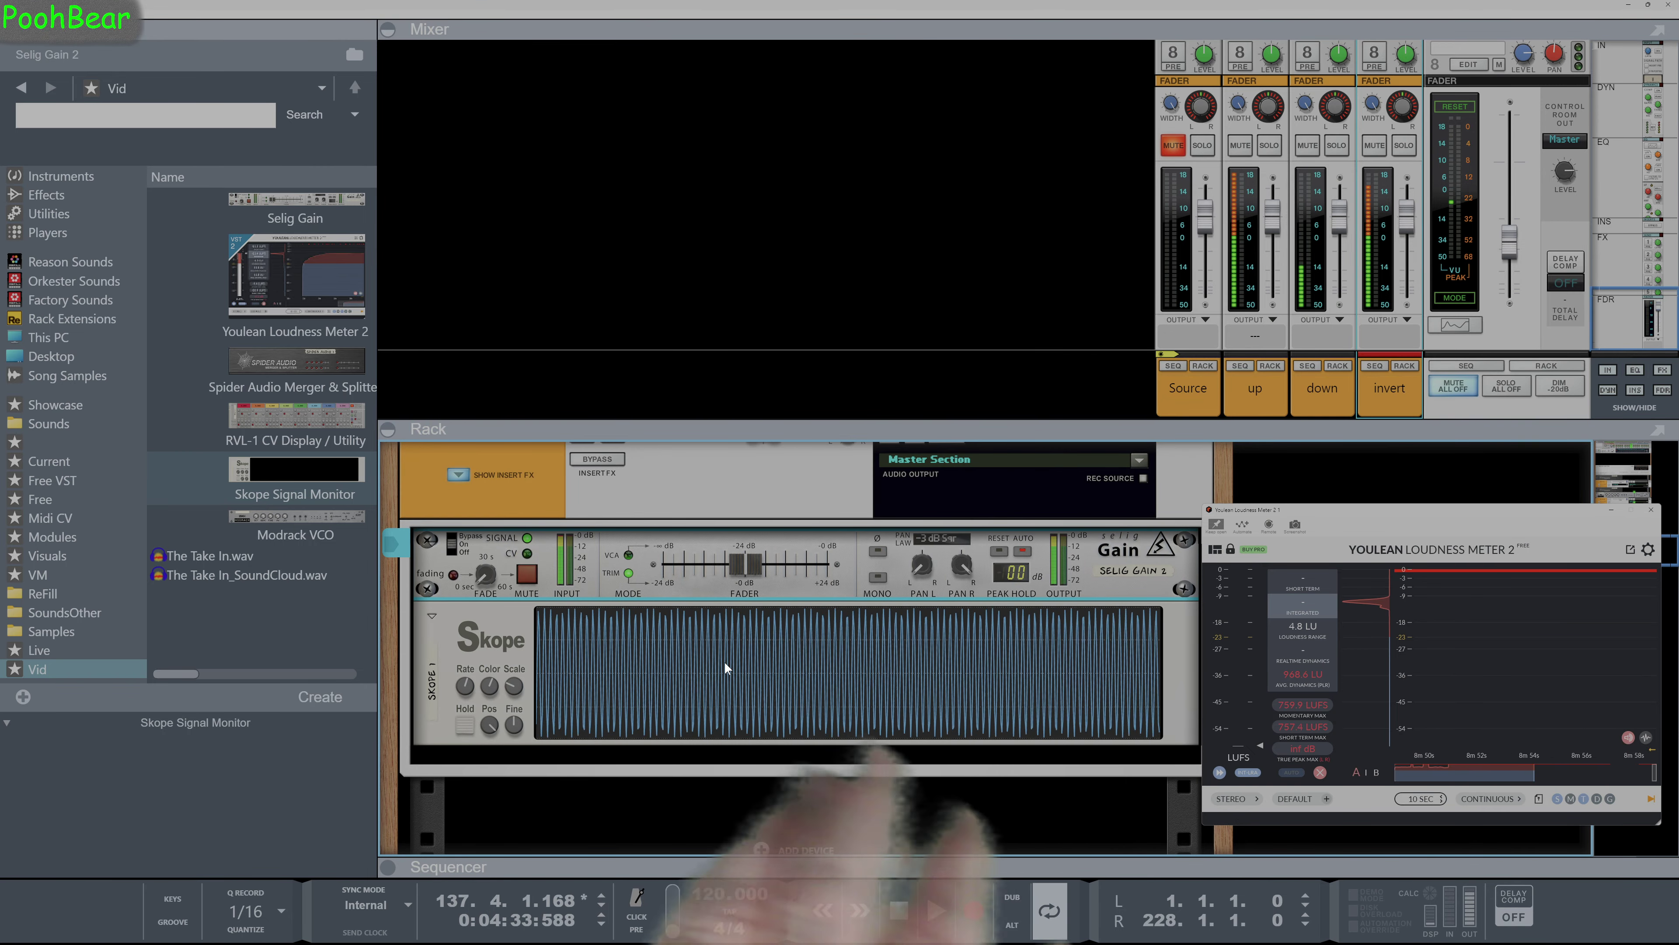
Step: Set the Modrack VCO's octave to 4 and raise Skope's Rate to spread out the displayed waveform
scroll(785, 581, up, 10)
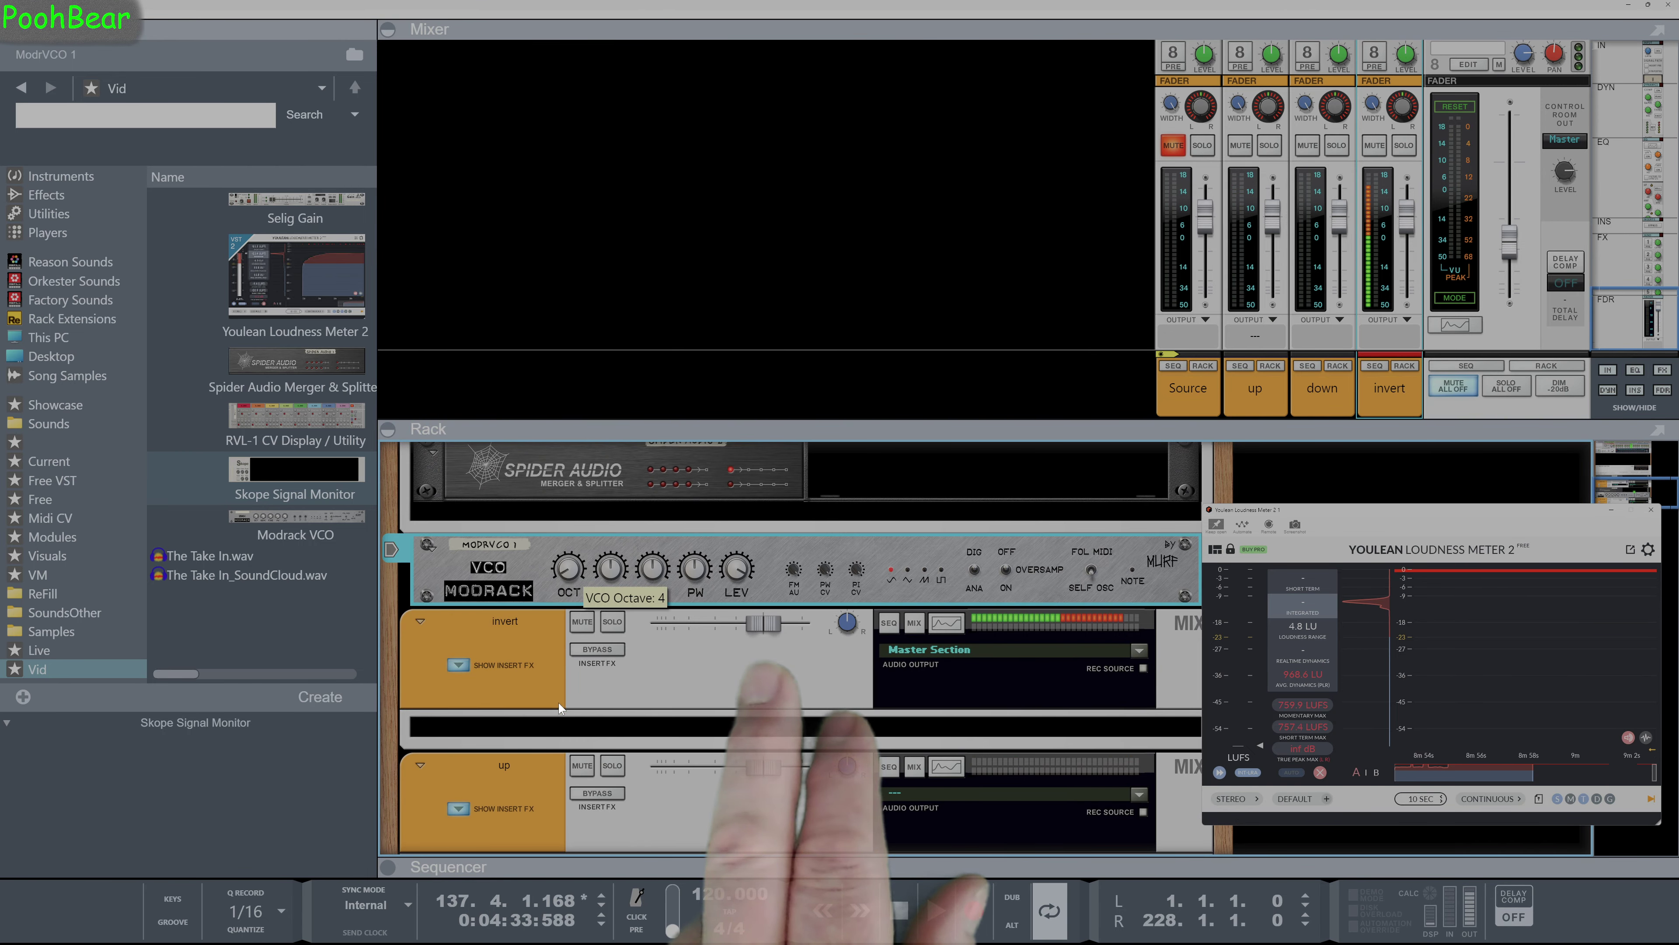
scroll(681, 739, down, 5)
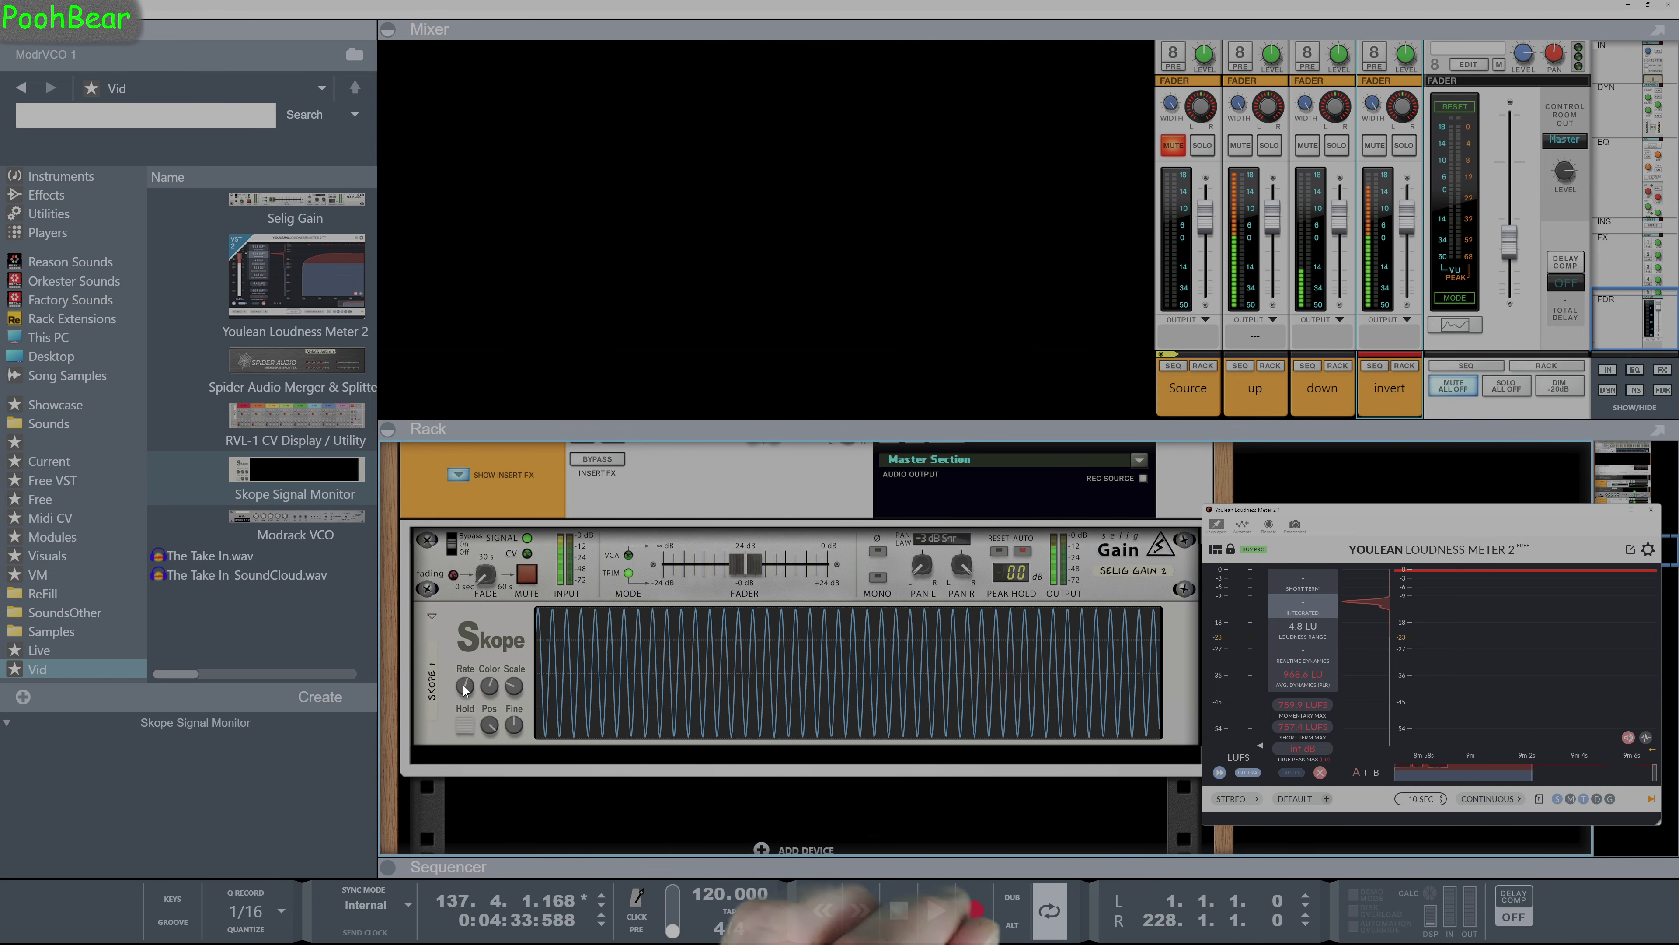
drag(464, 686, 466, 609)
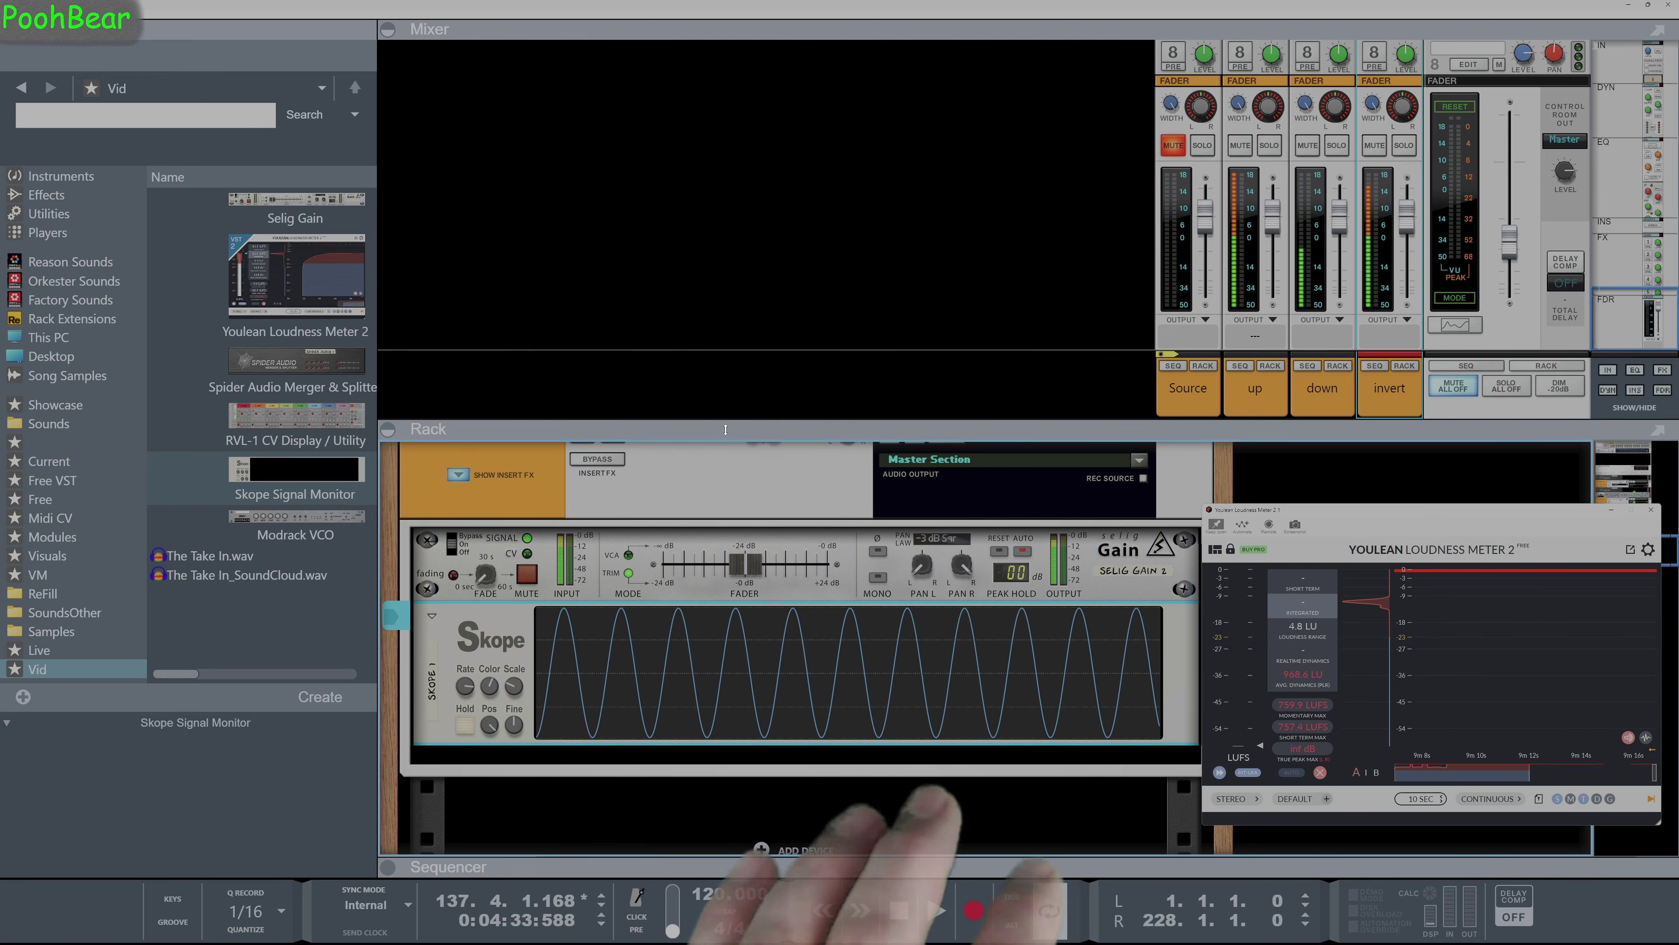
Step: Expand the rack area over the mixer and reset the Youlean Loudness Meter 2 readings
drag(748, 423, 767, 2)
scroll(681, 469, up, 3)
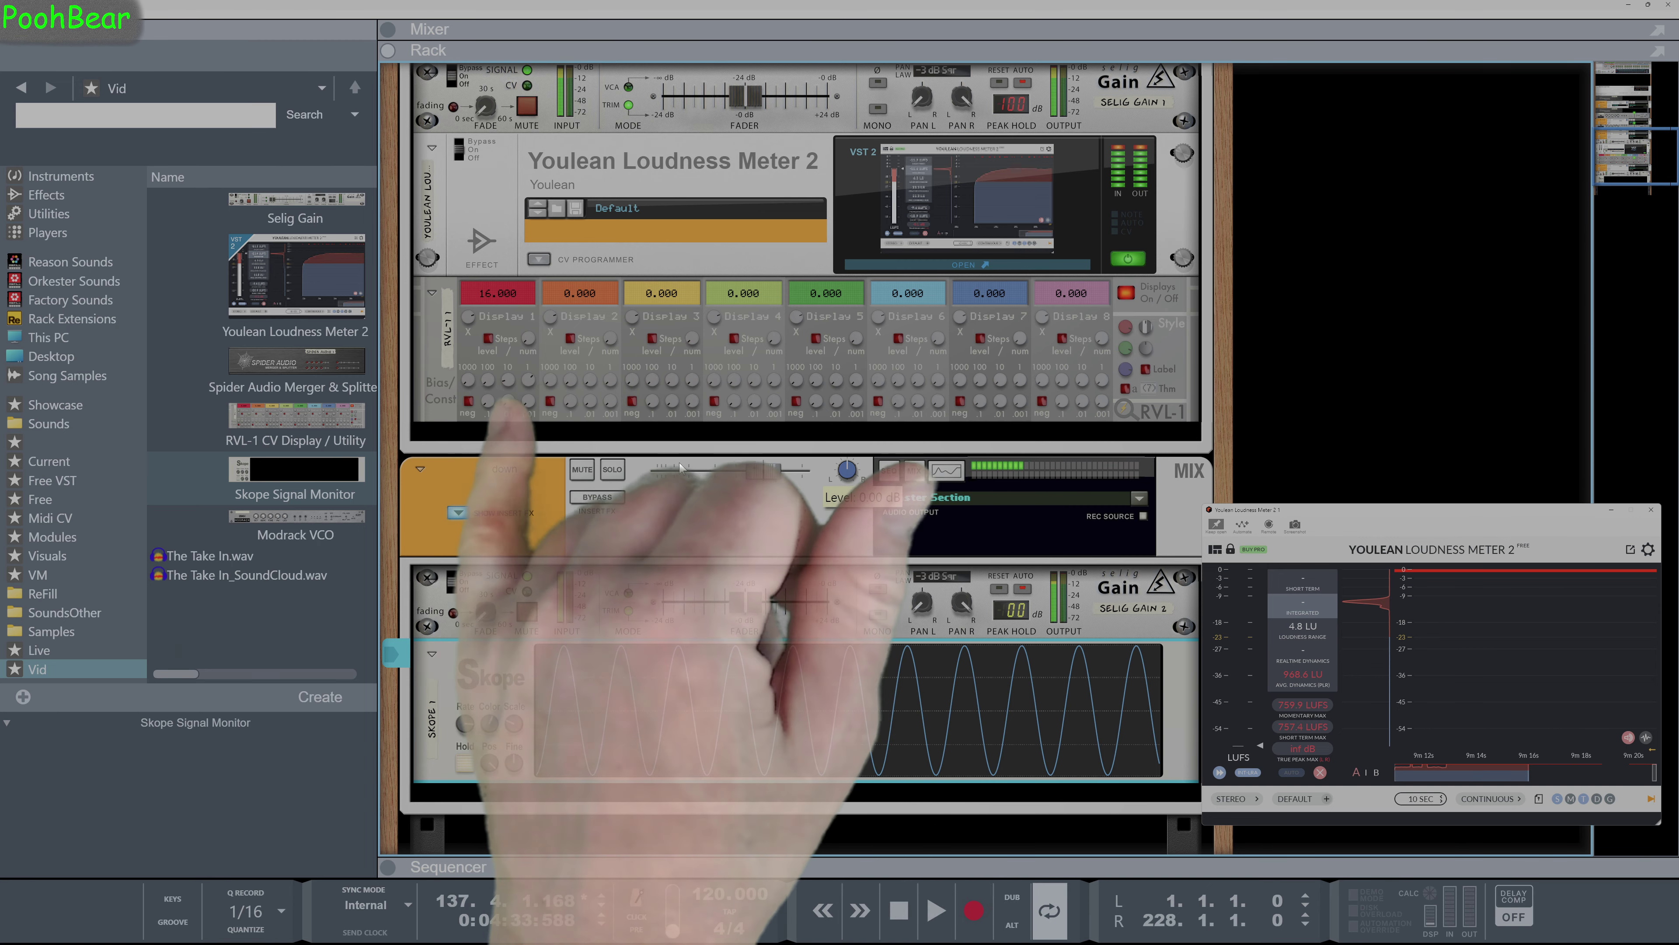
click(1318, 773)
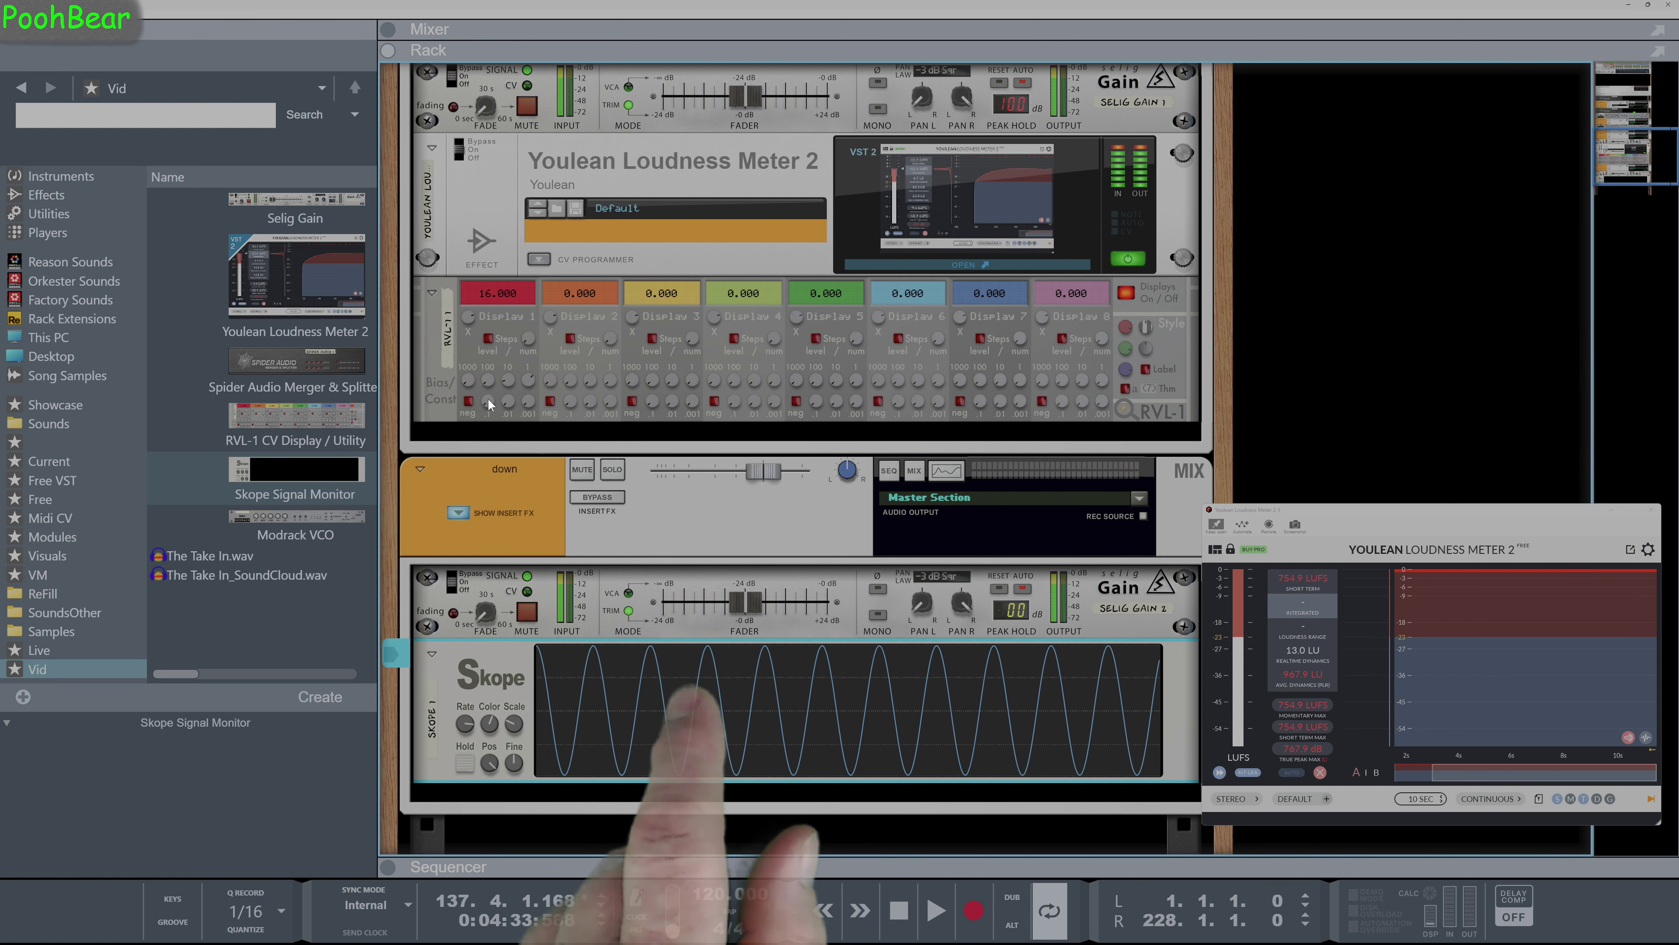
Step: Set RVL-1 Display 1 to 16.200 and freeze Skope's waveform with Hold
drag(489, 405, 489, 380)
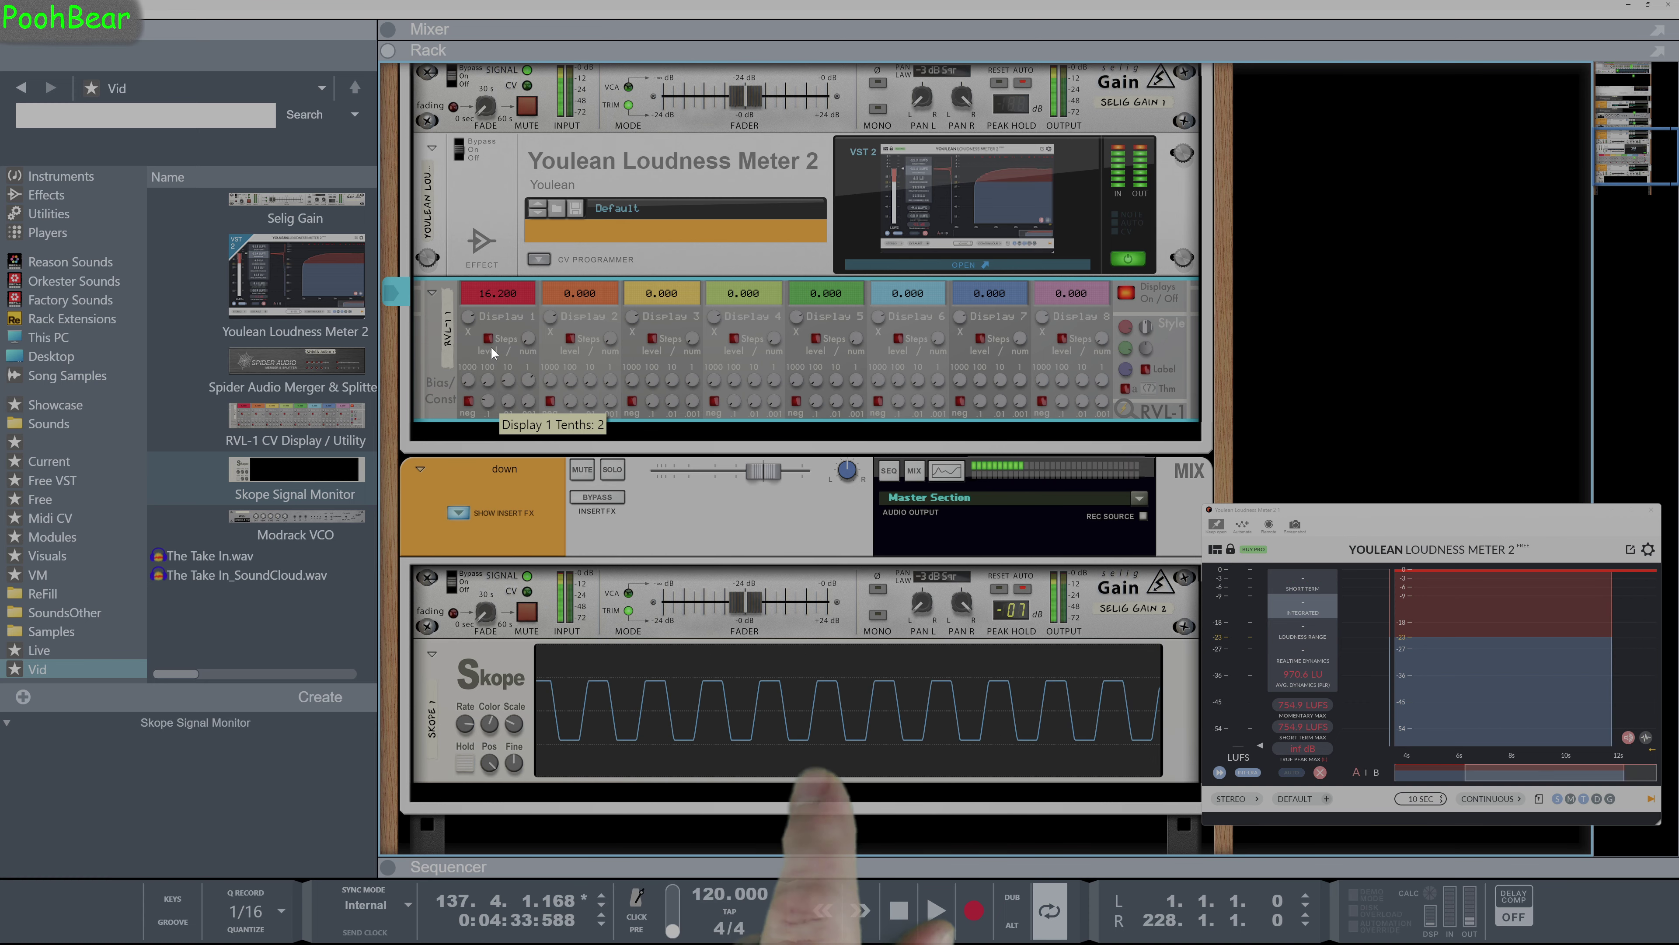
click(466, 765)
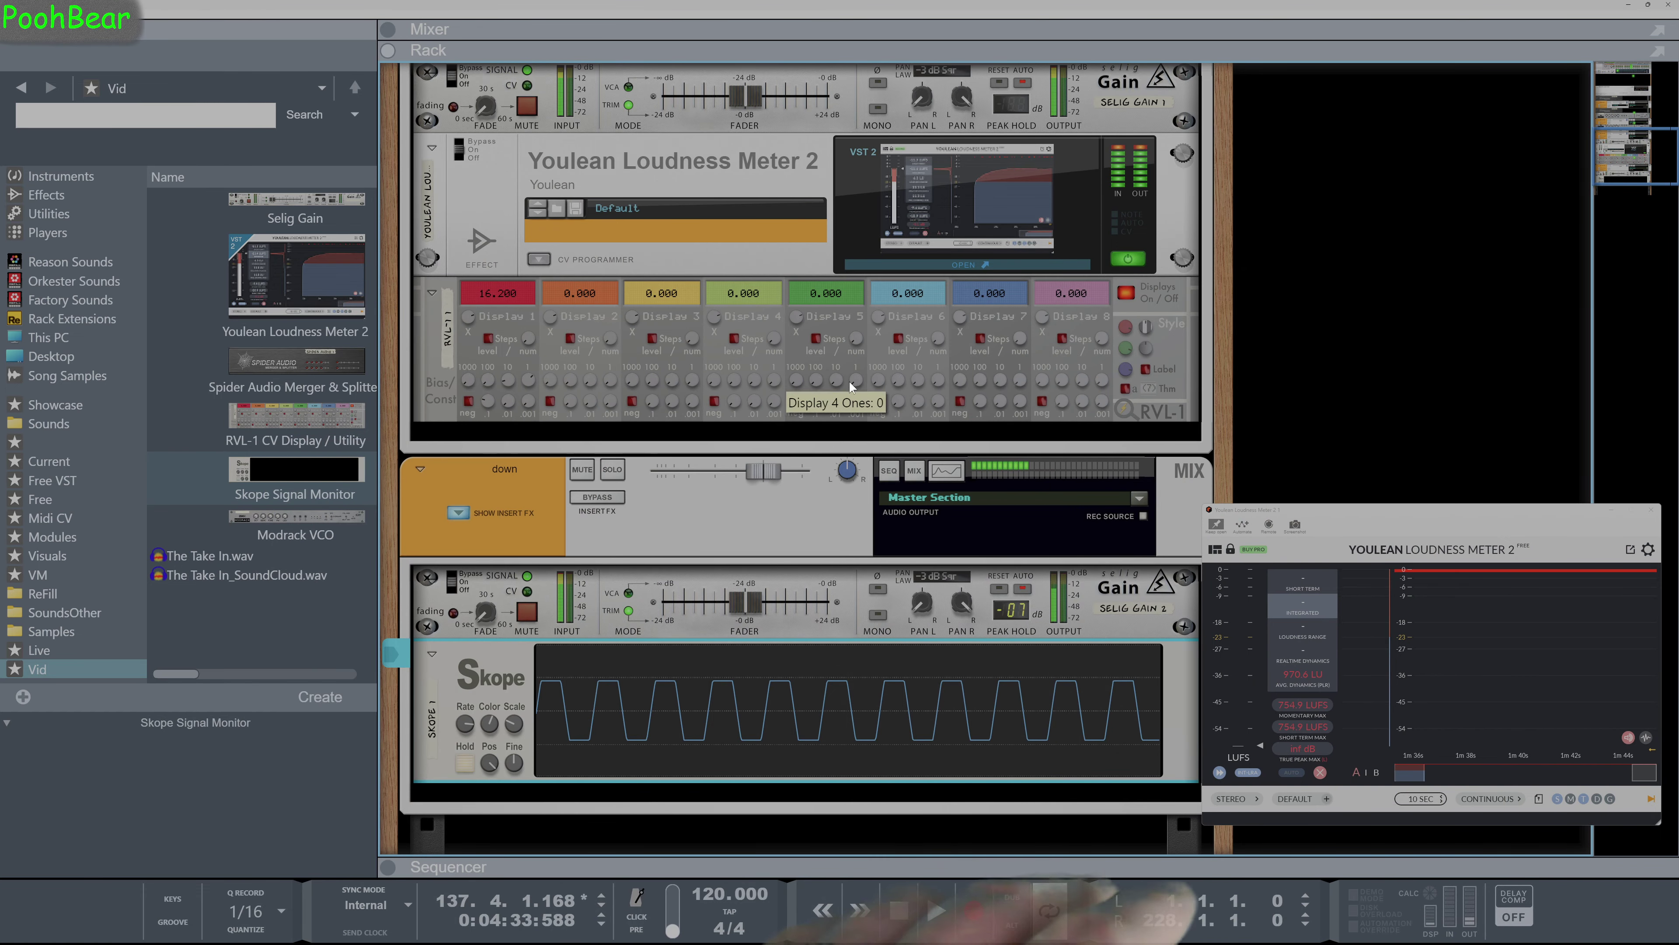
Step: Reset the hardware interface's clip indicators and examine the level meters down the channel chain
scroll(919, 467, up, 15)
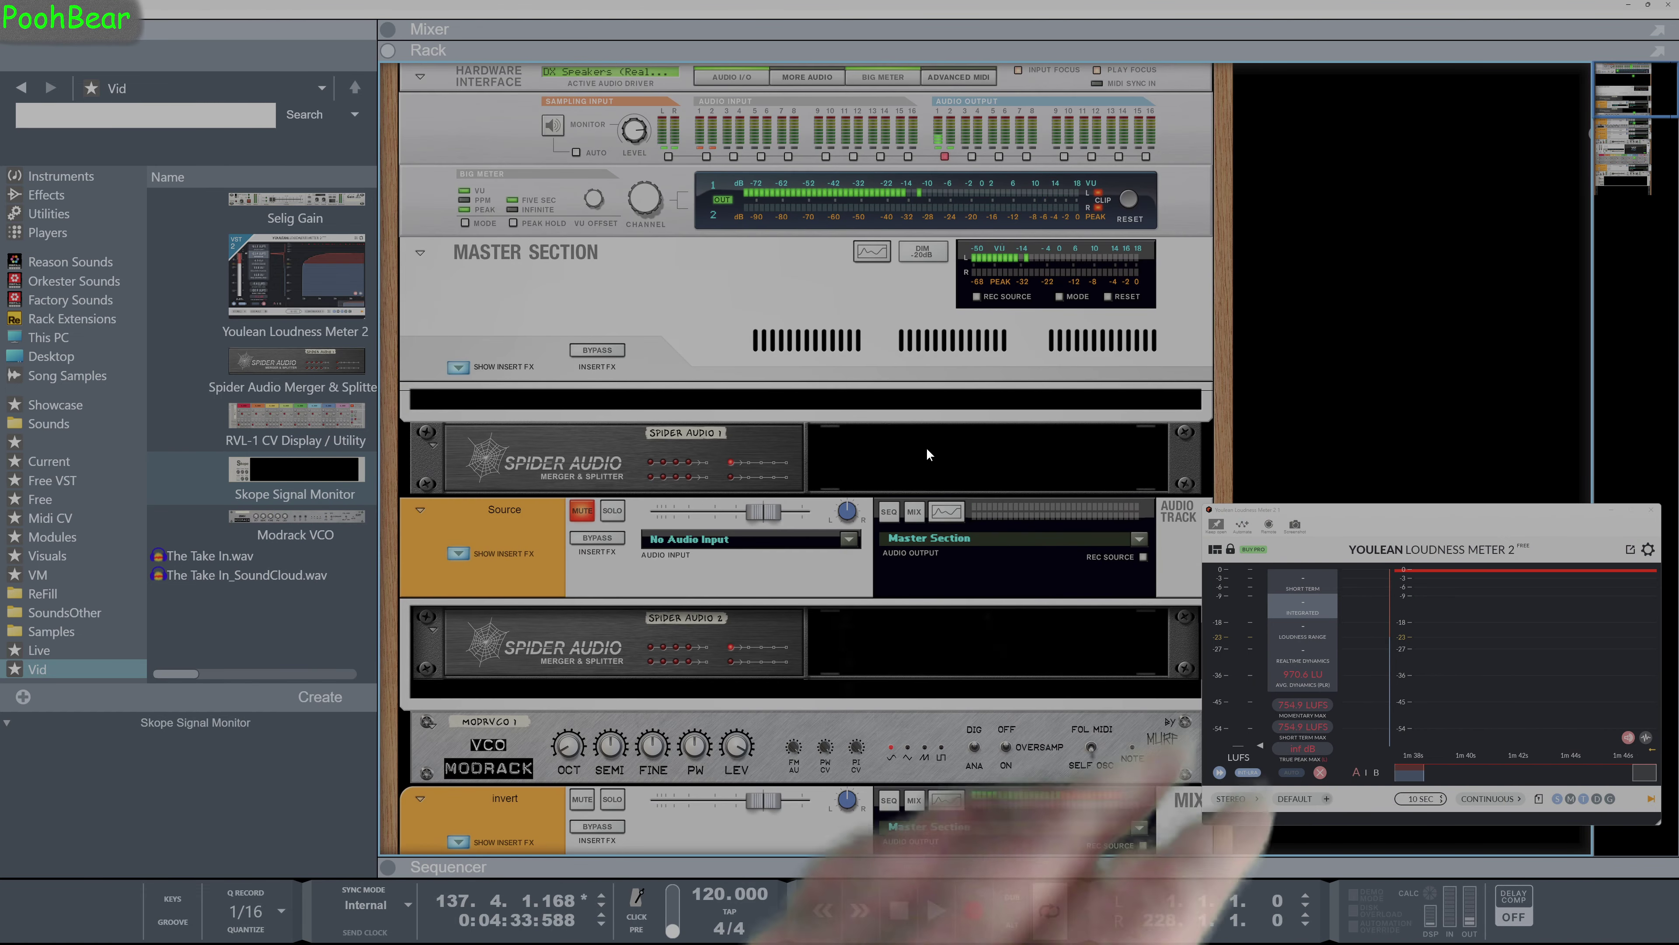
click(1135, 199)
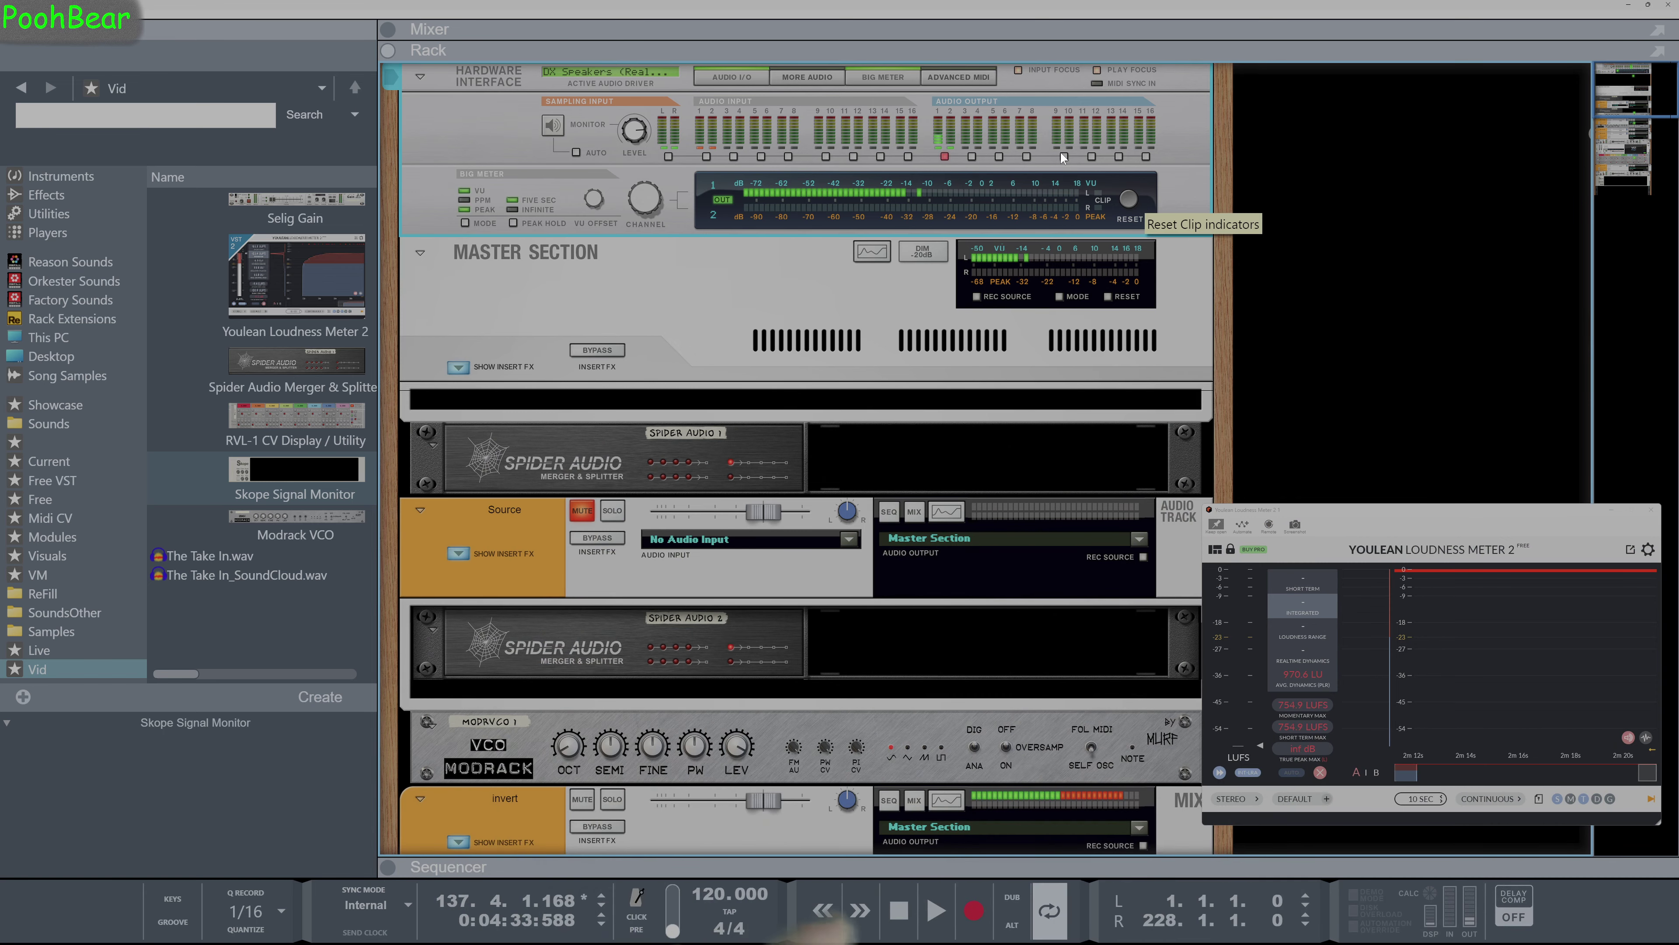
scroll(913, 564, down, 6)
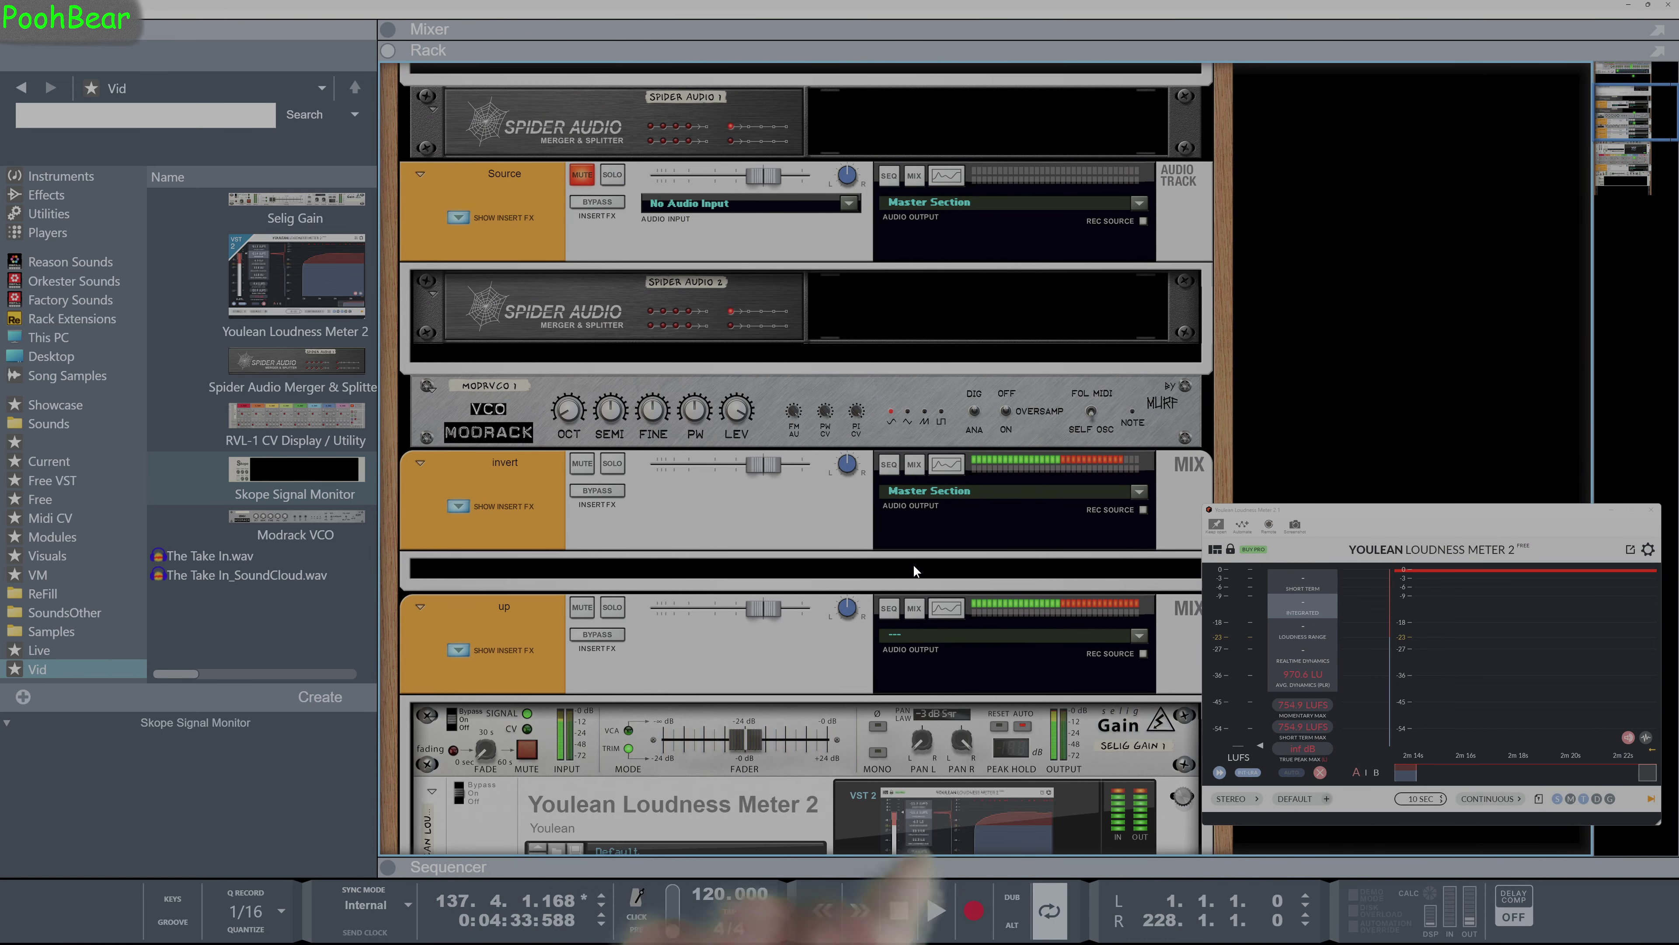
scroll(914, 560, down, 1)
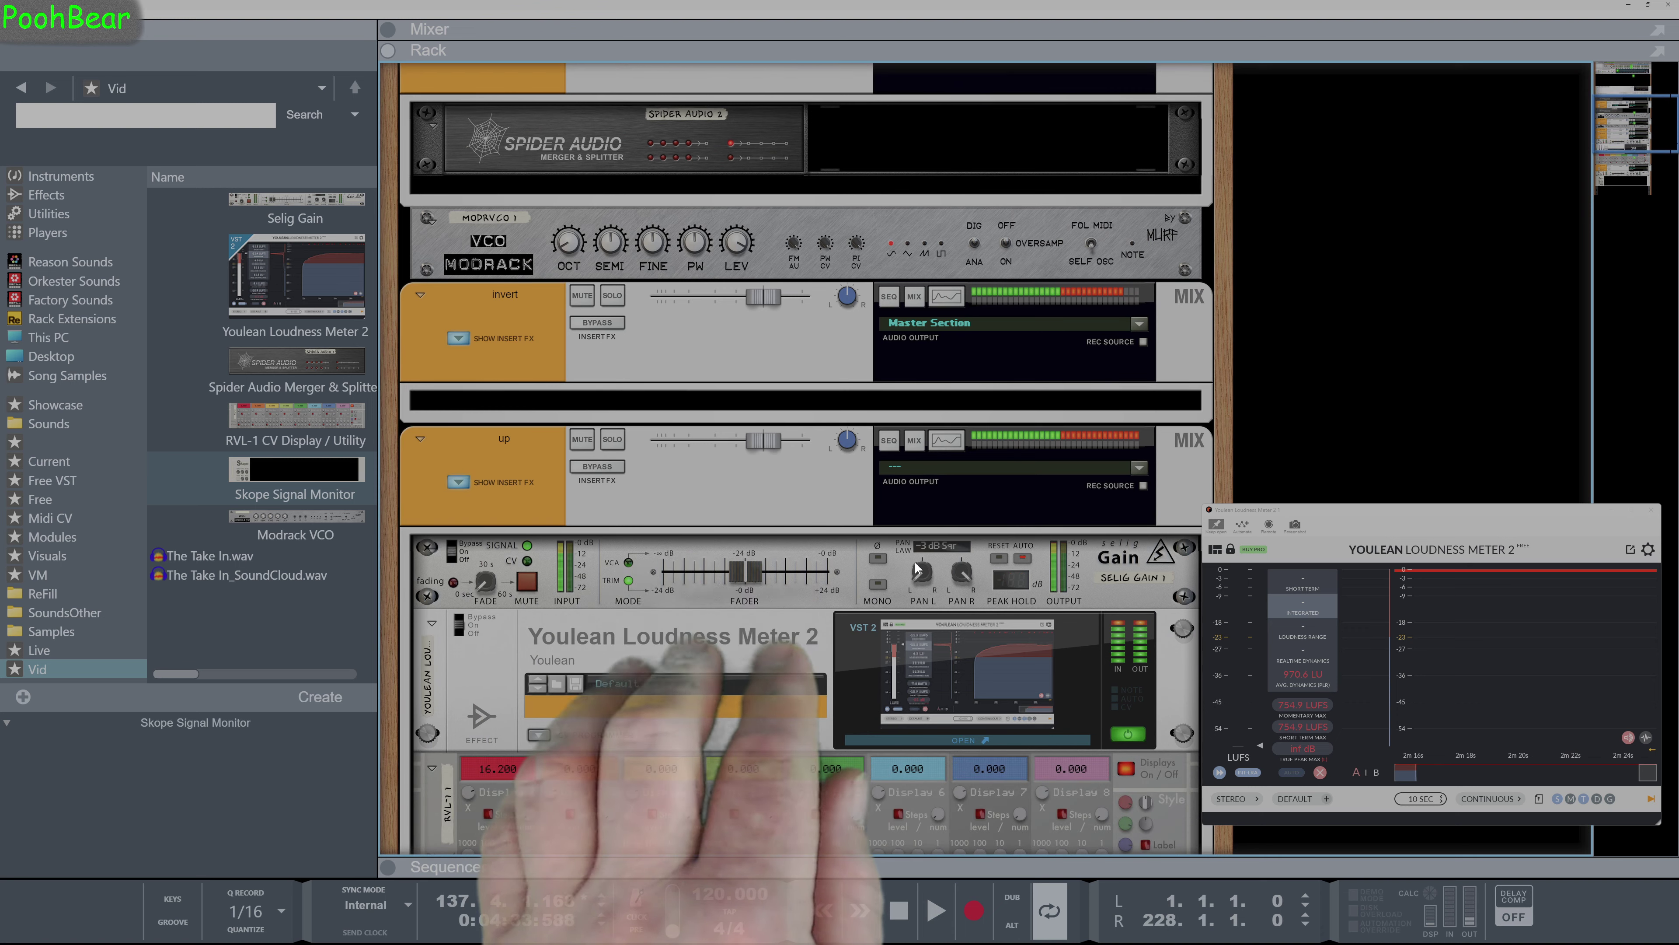